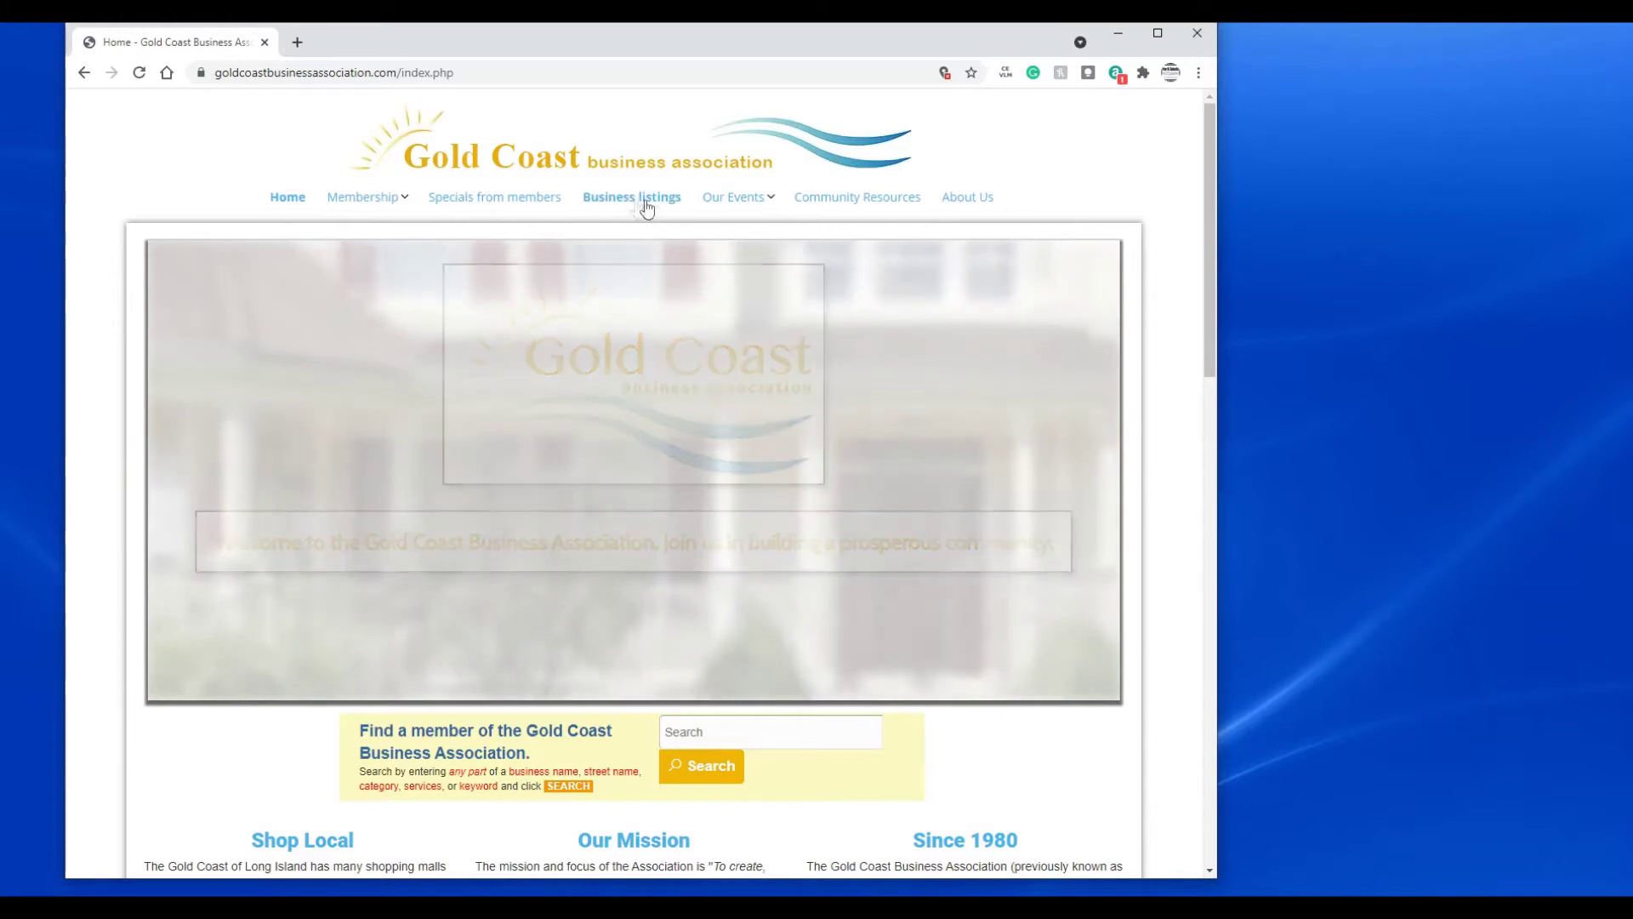
- Open the Business Listings directory and bring up the Membership dropdown
left_click(629, 205)
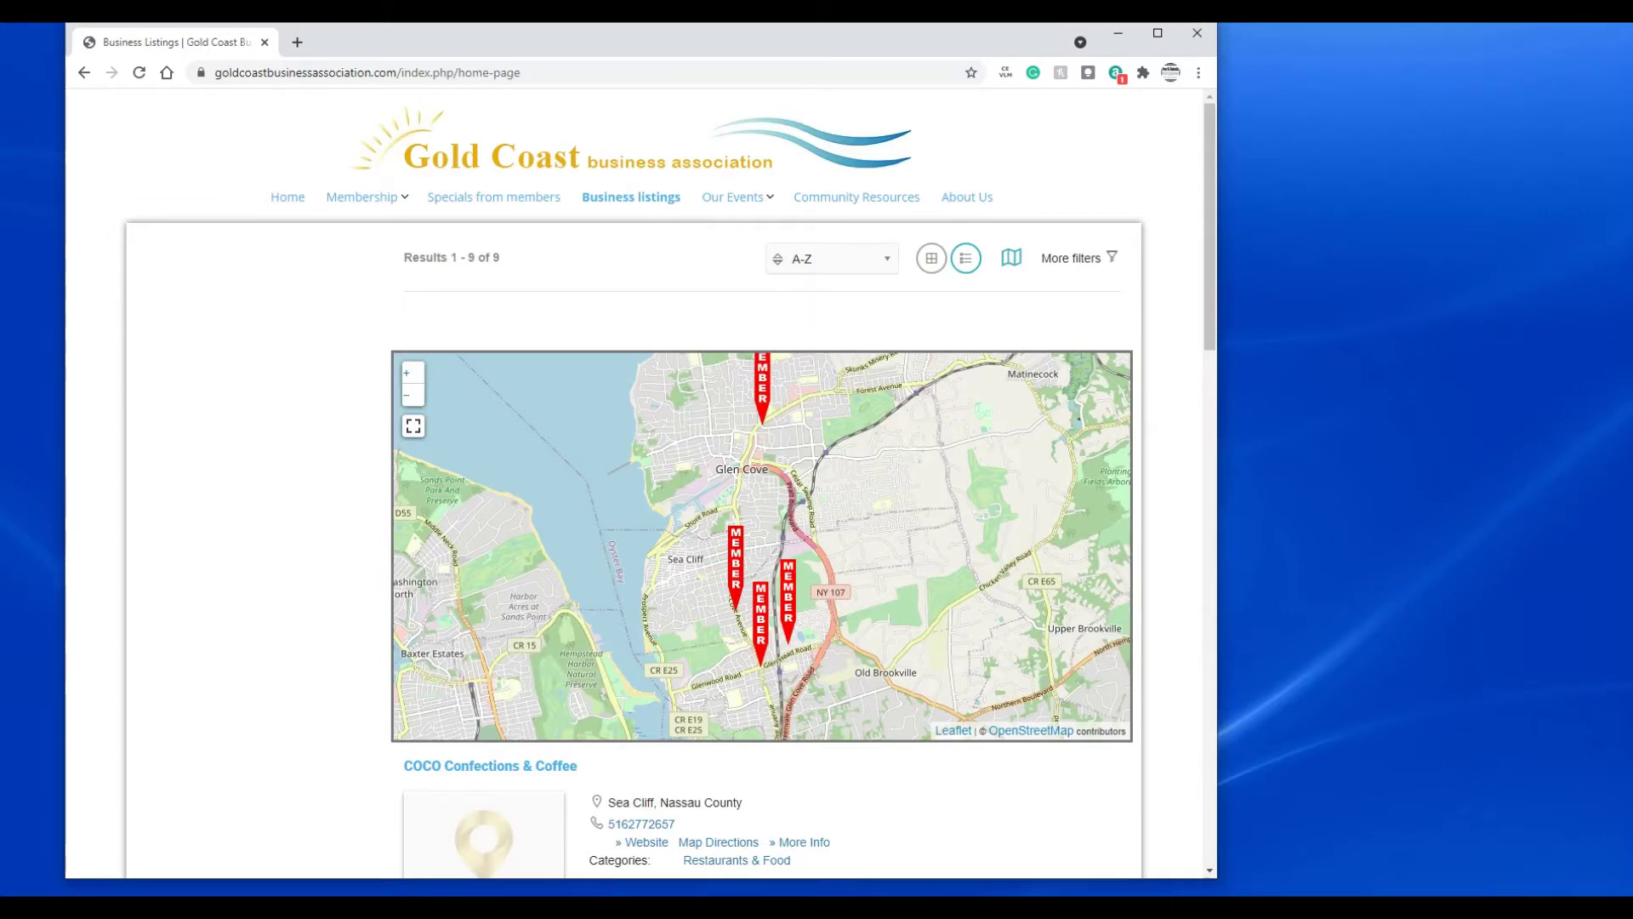
mouse_move(356, 202)
- Go to the Join Now page and scroll down to its setup notes
left_click(358, 243)
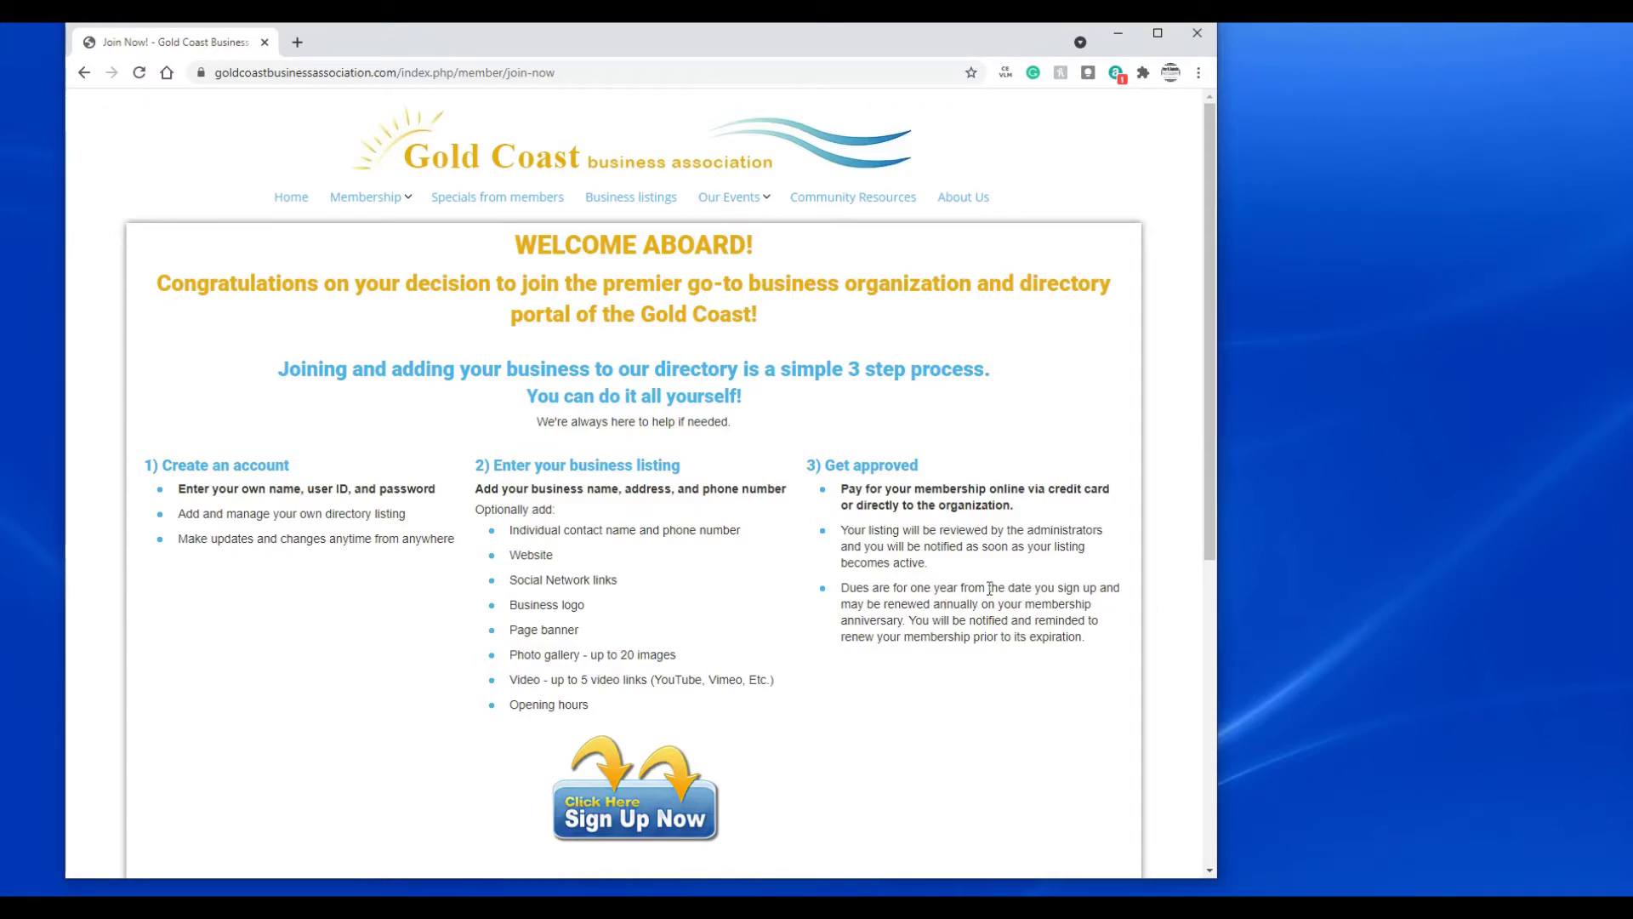
scroll(990, 589, "down", 5)
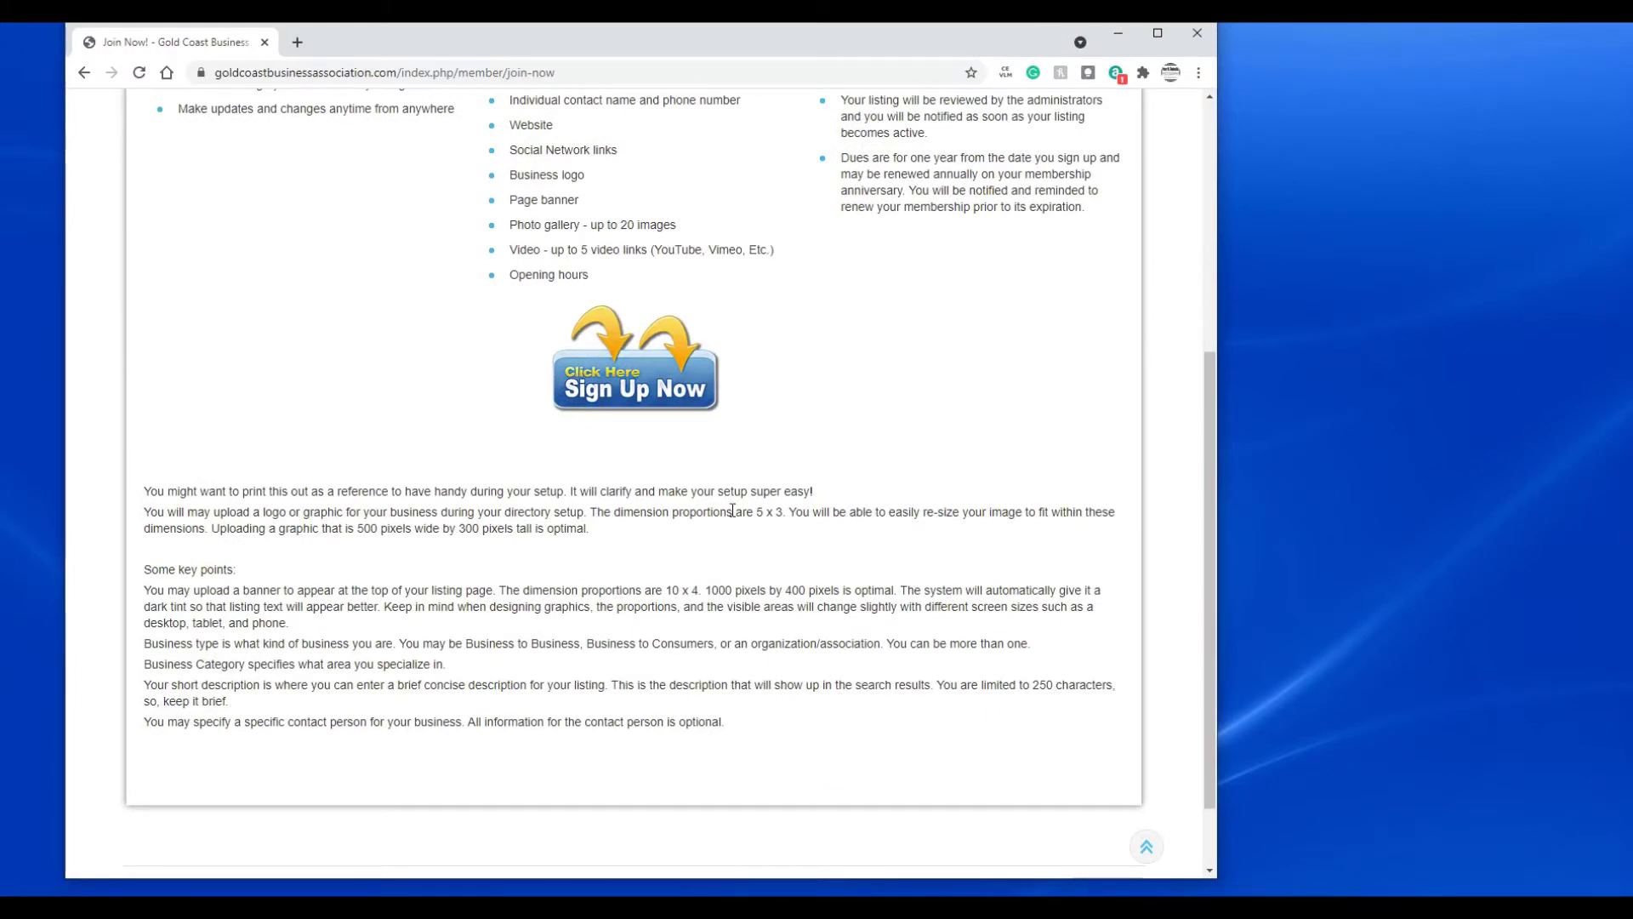
- Start sign-up and select the one-year $65.00 Gold Coast Business Association Membership package
left_click(630, 397)
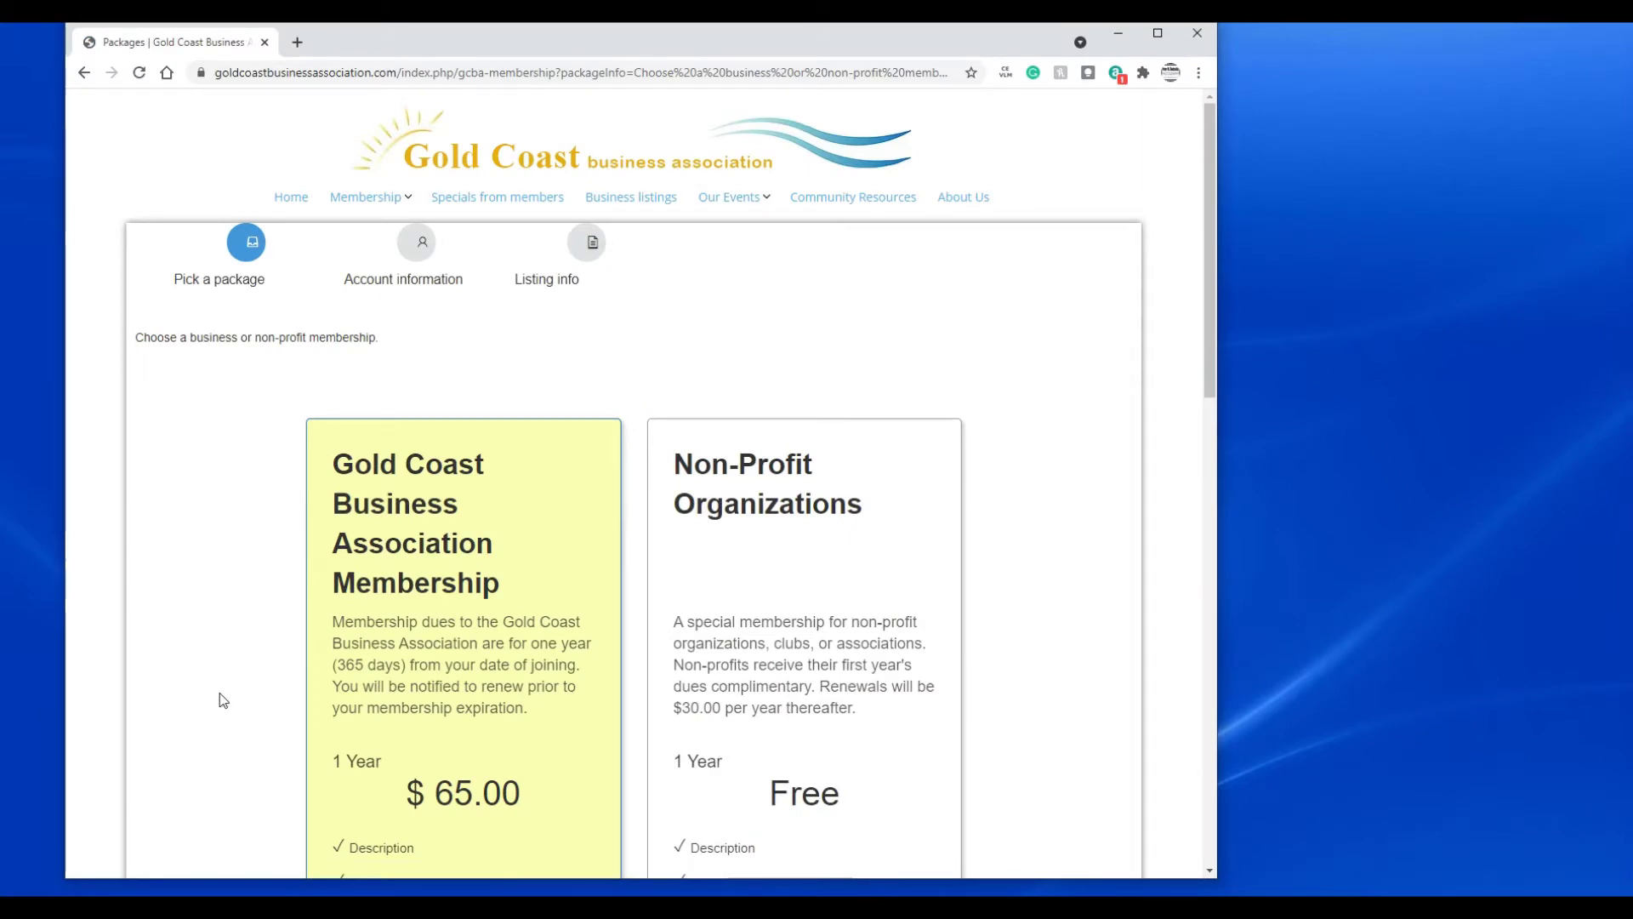
scroll(220, 694, "down", 2)
scroll(220, 694, "down", 4)
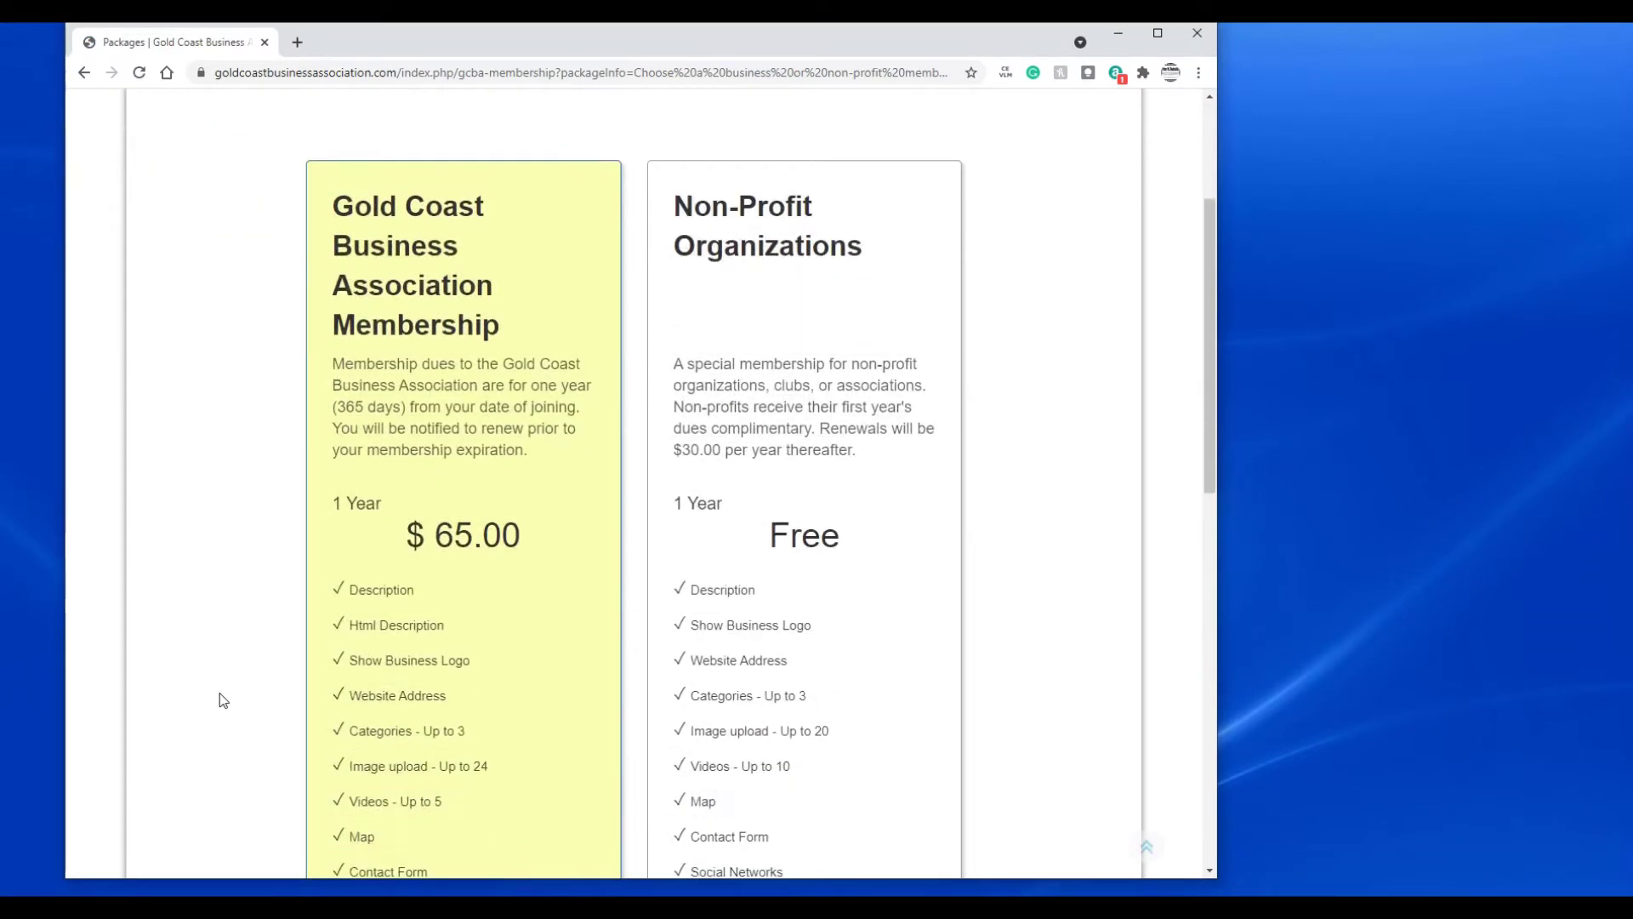
scroll(219, 693, "down", 4)
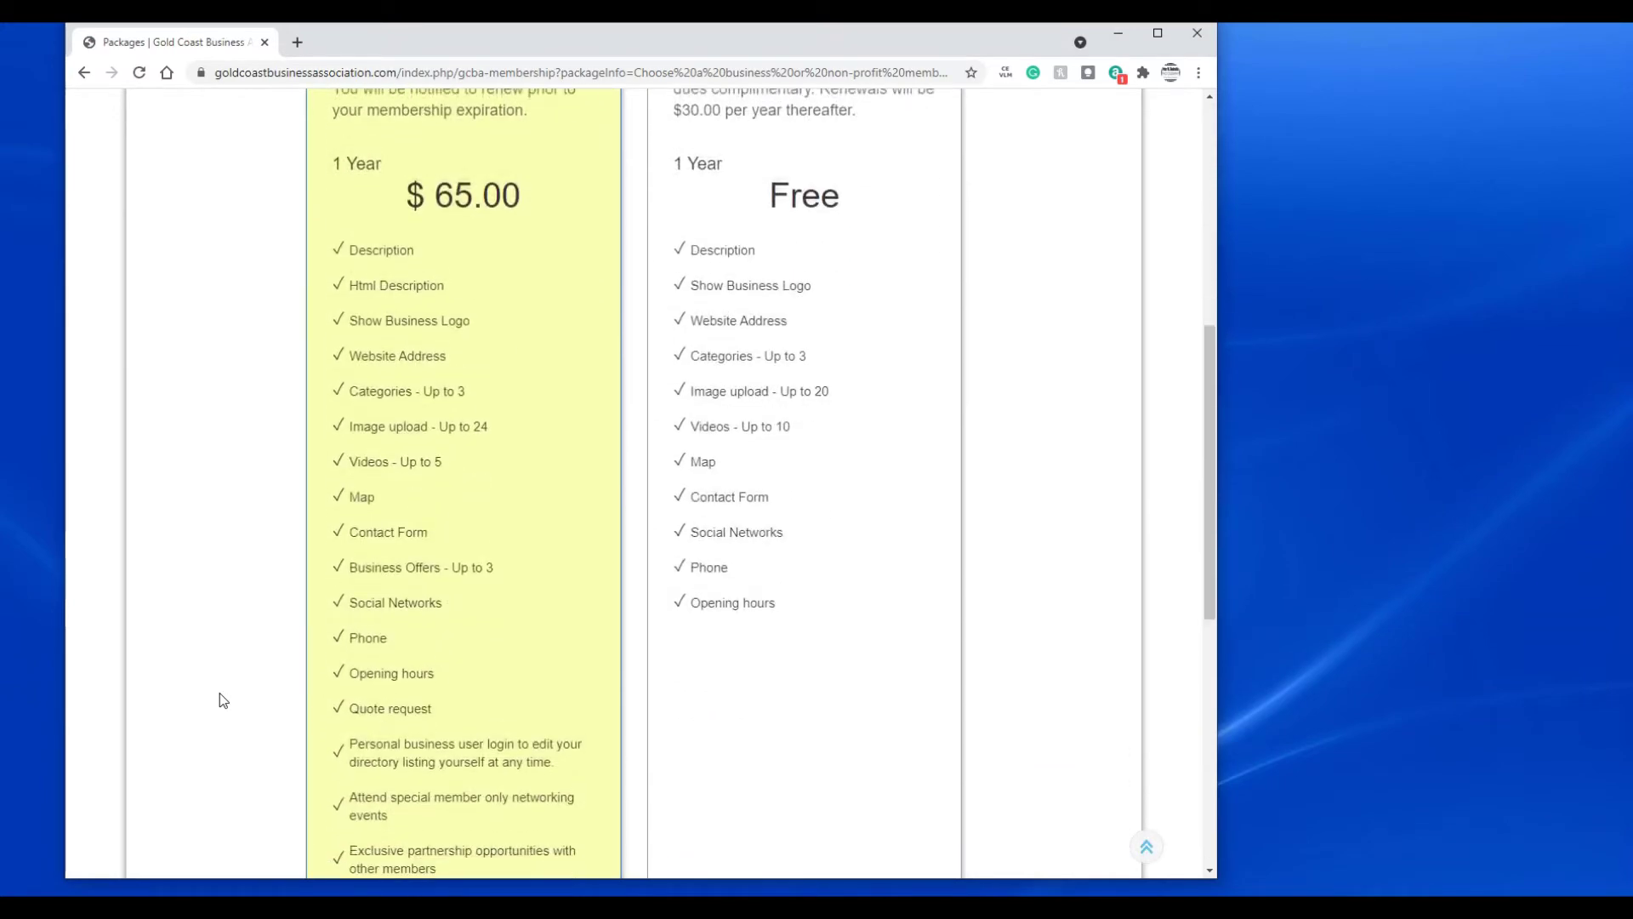
scroll(227, 674, "down", 5)
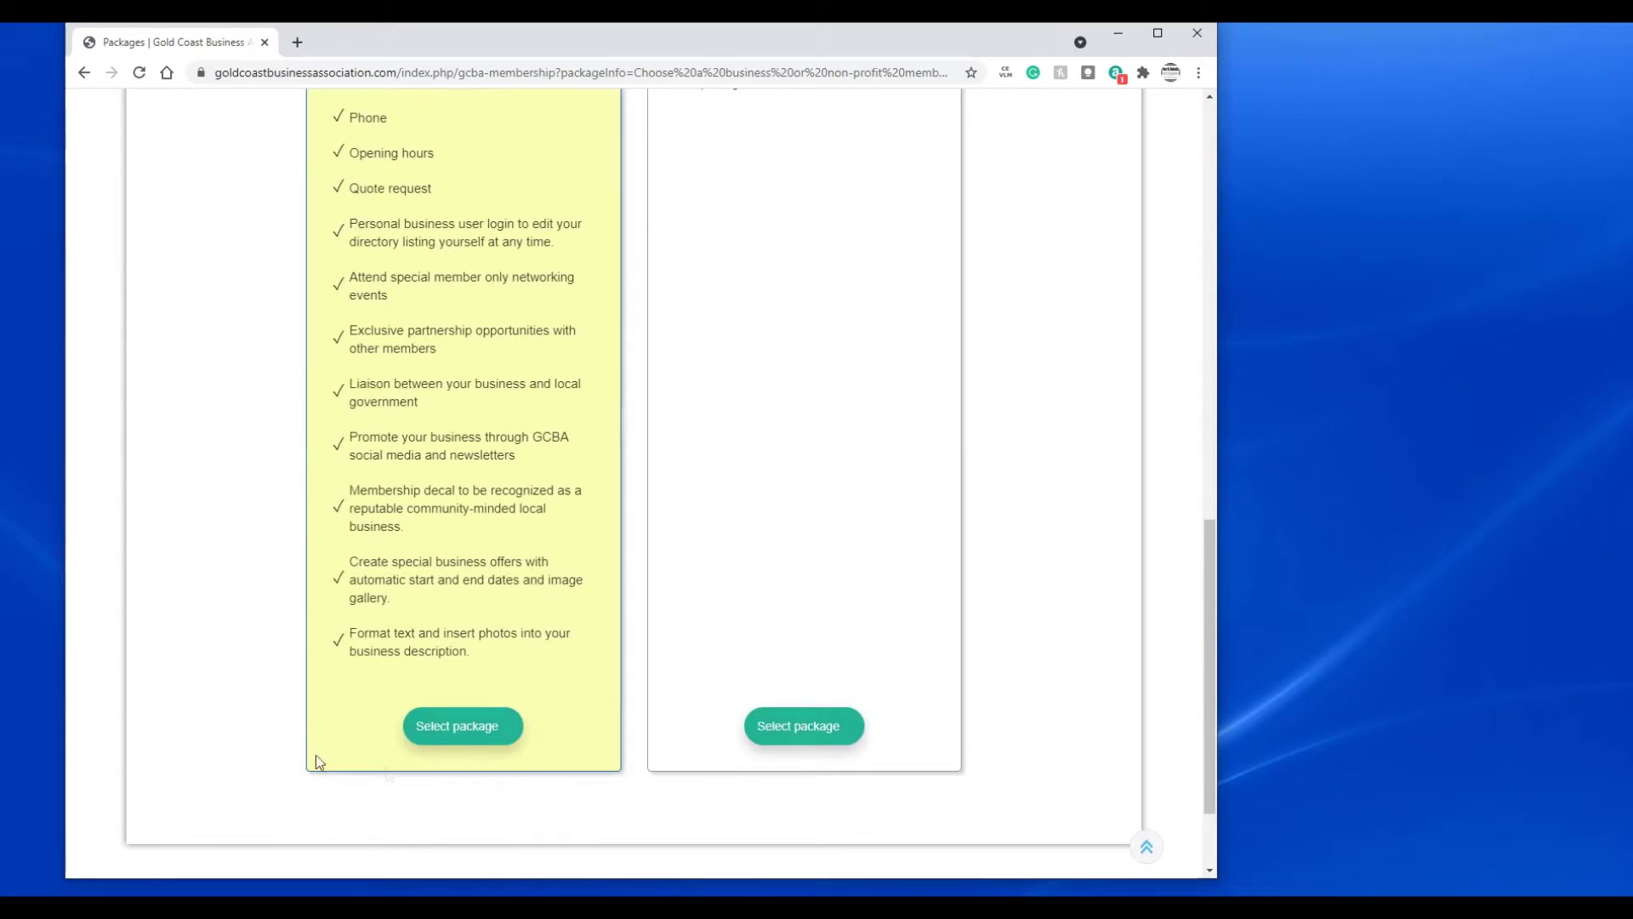
left_click(464, 735)
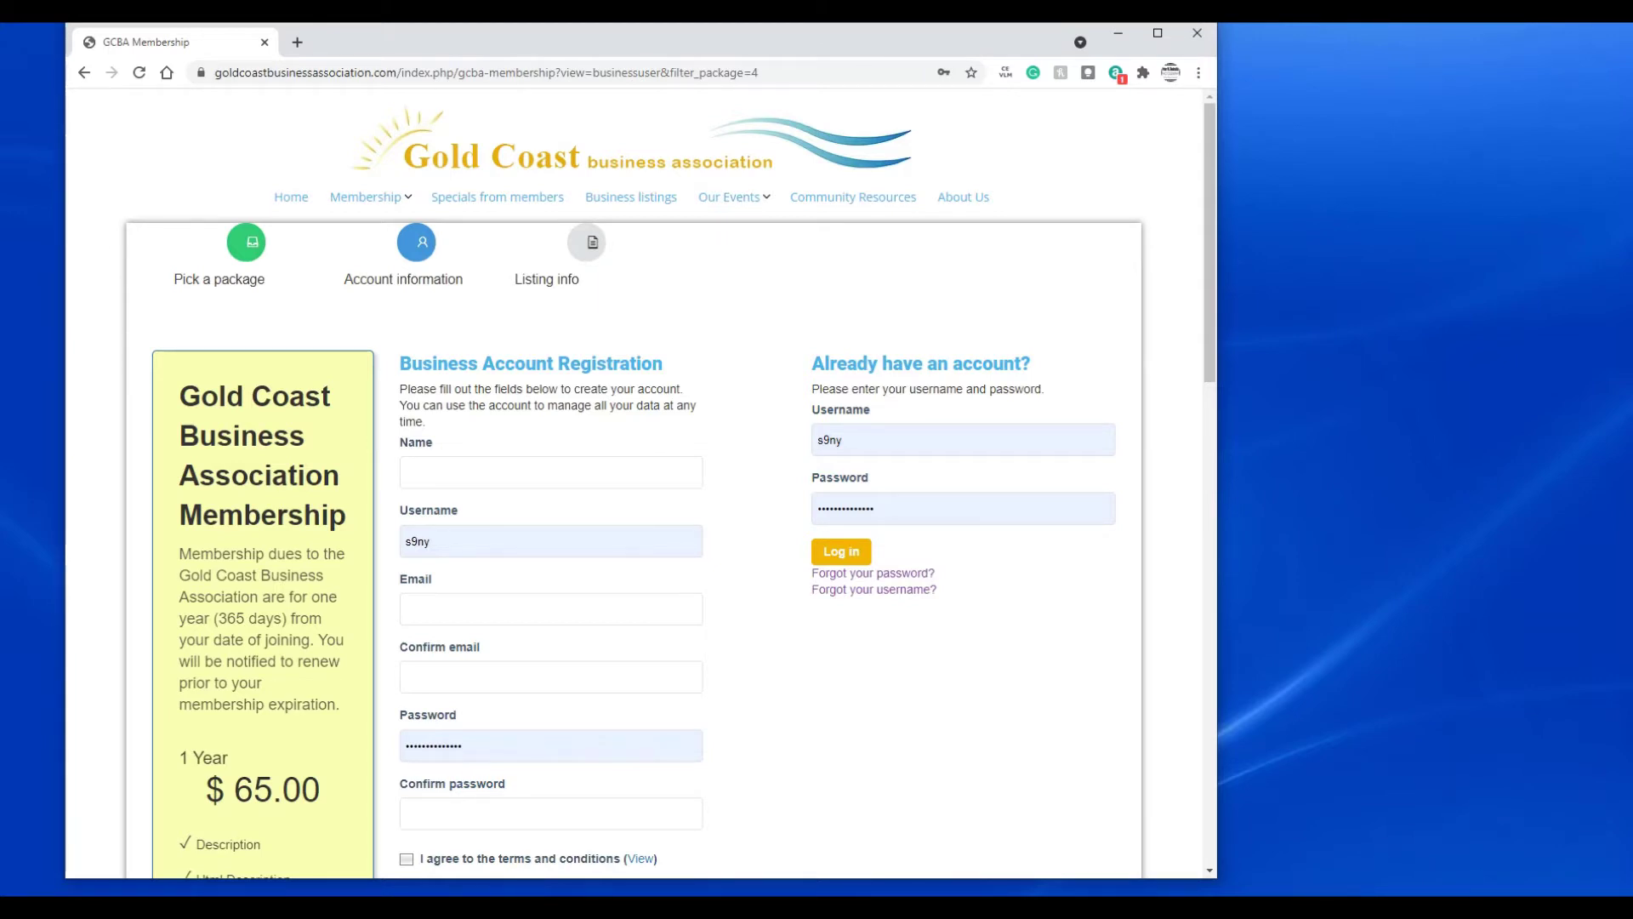
- Enter the member's full name, a username, and the member's e-mail address twice
left_click(457, 478)
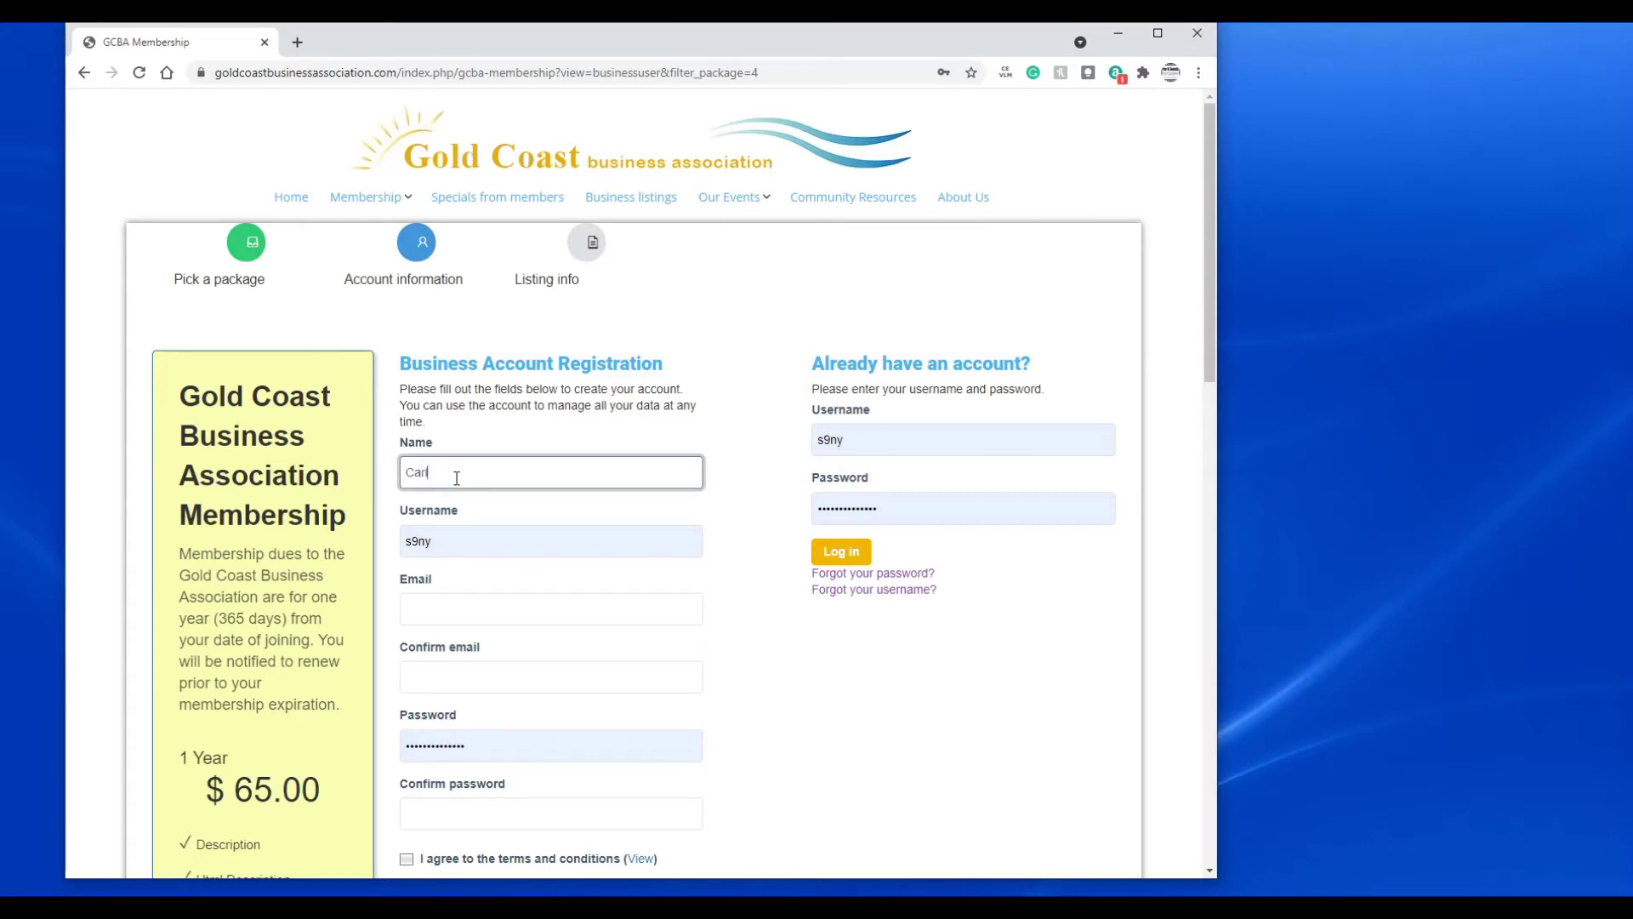
key("Tab")
type("car")
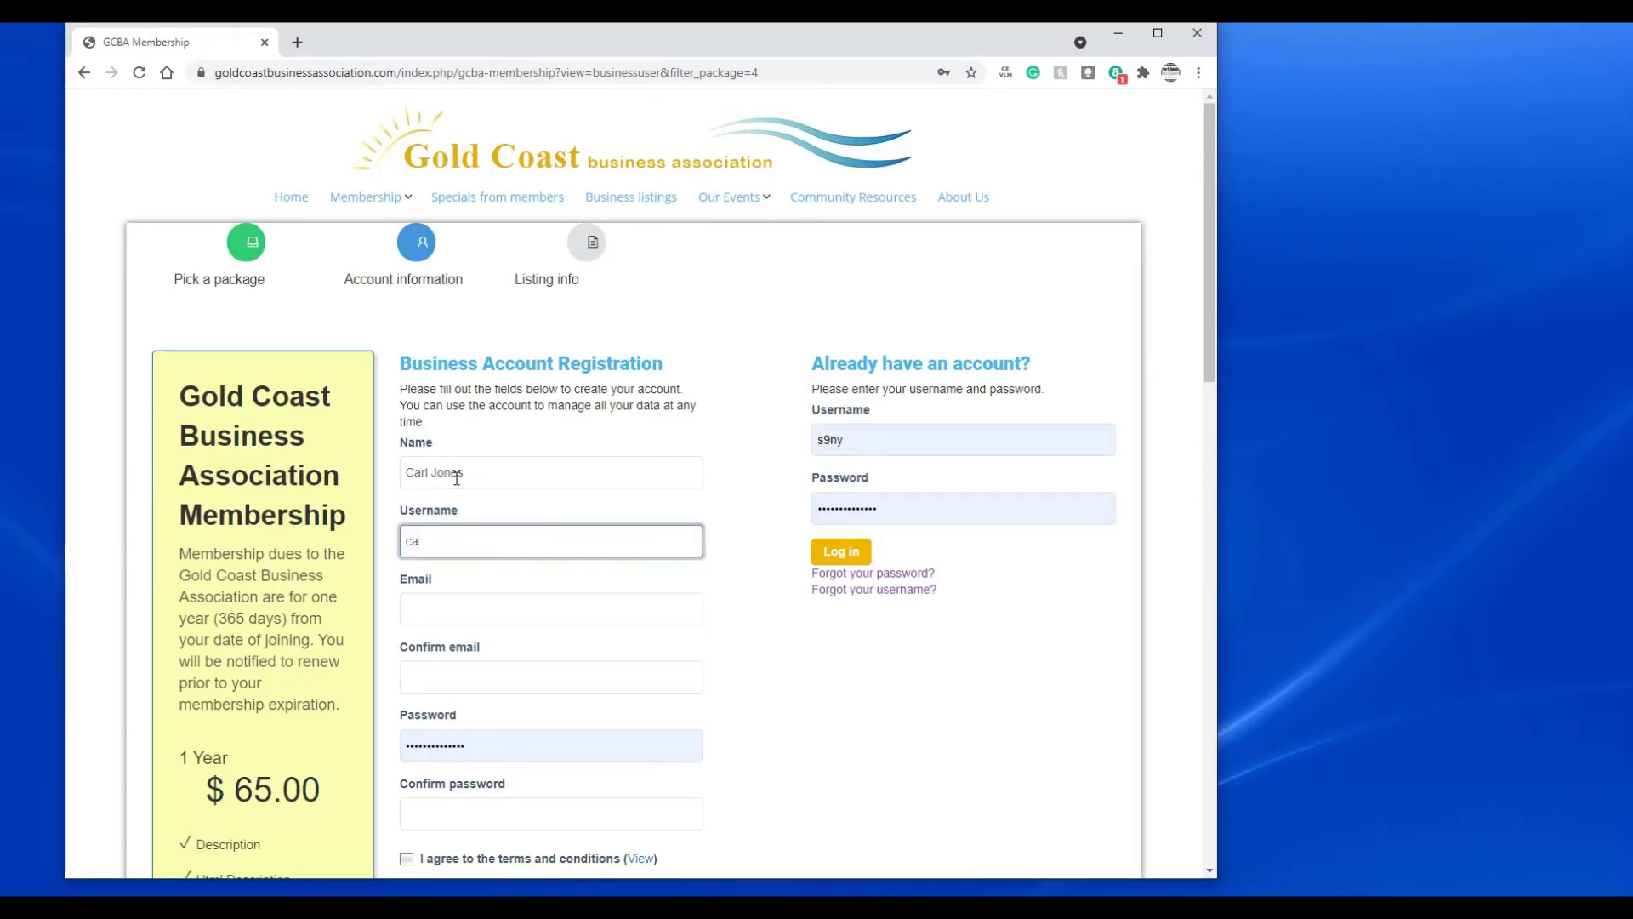
key("Tab")
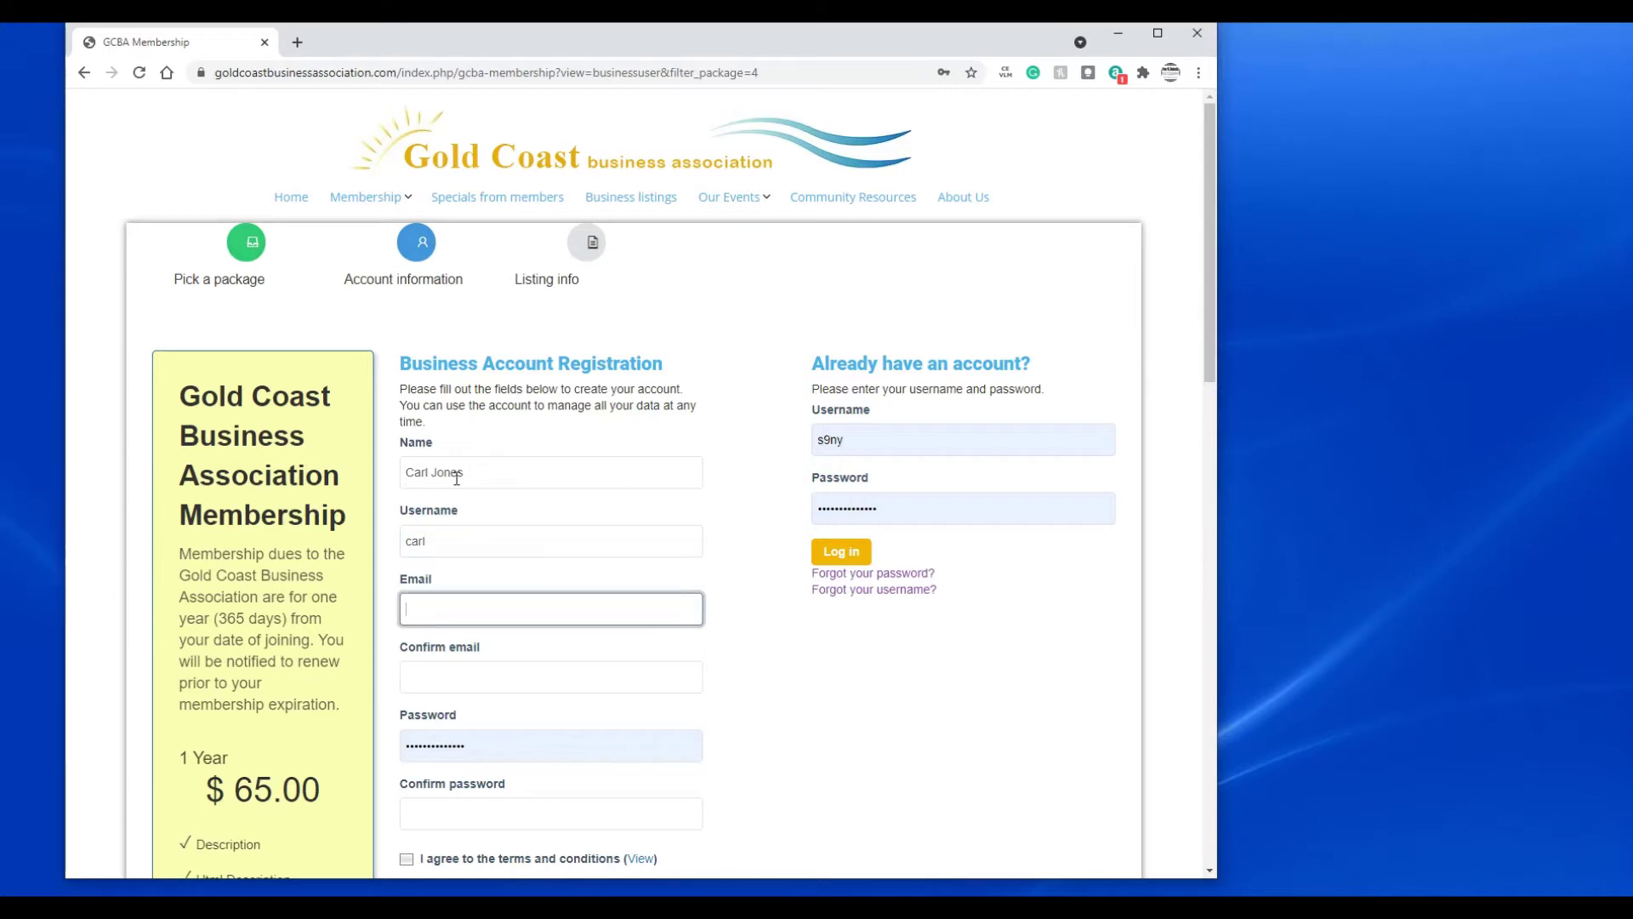
key("Tab")
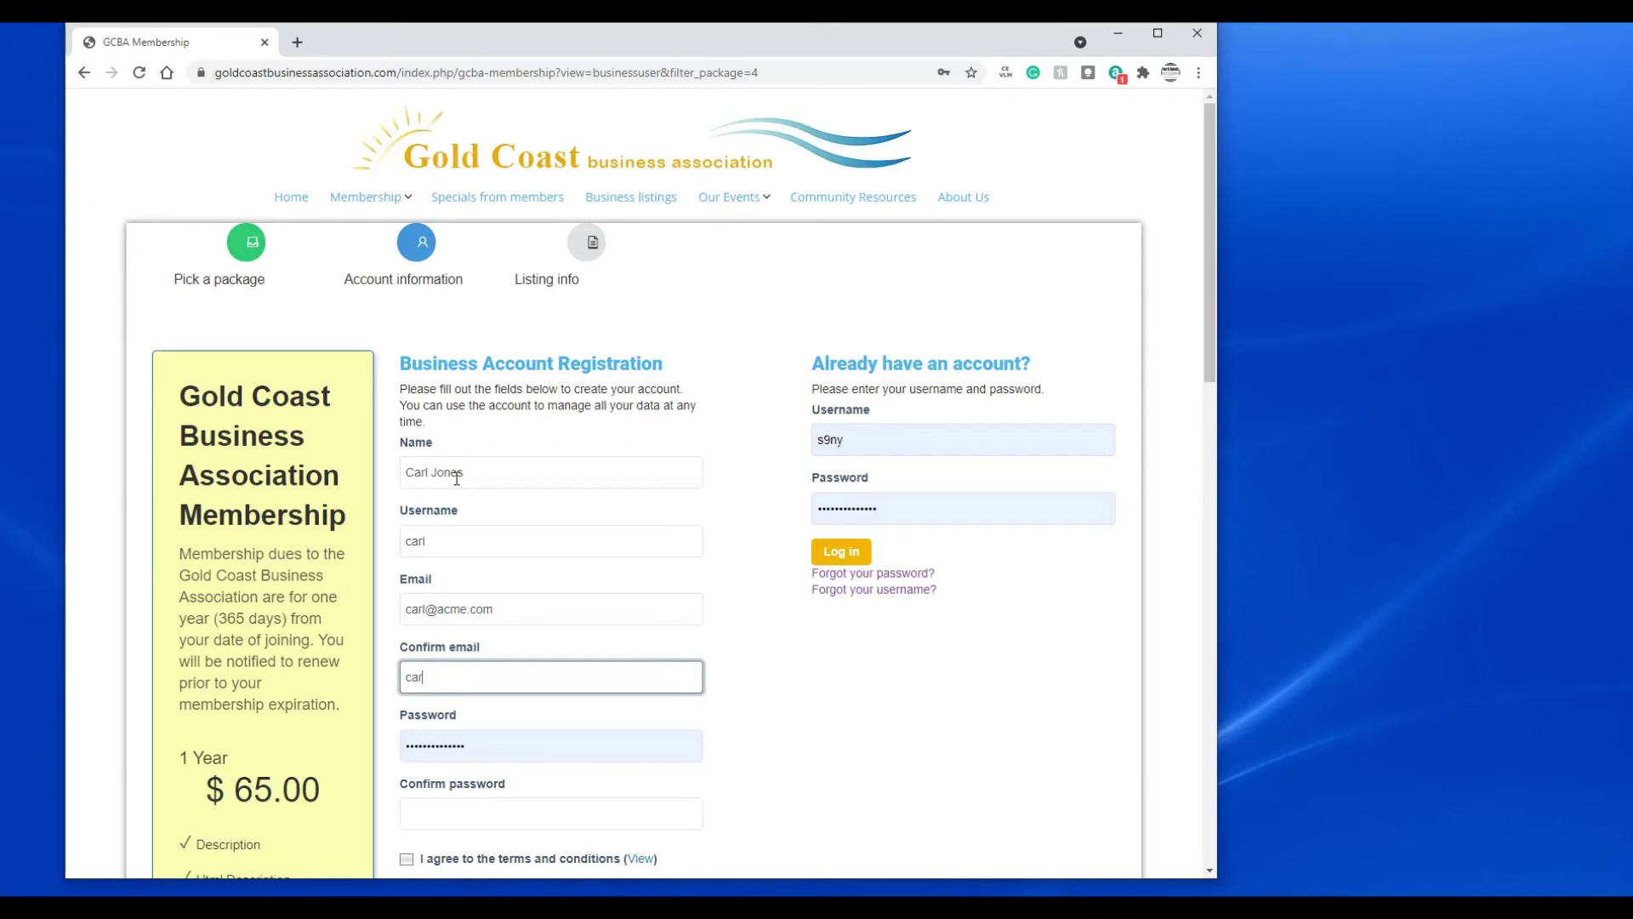
- Set and confirm the account password, then agree to the terms and conditions
key("Tab")
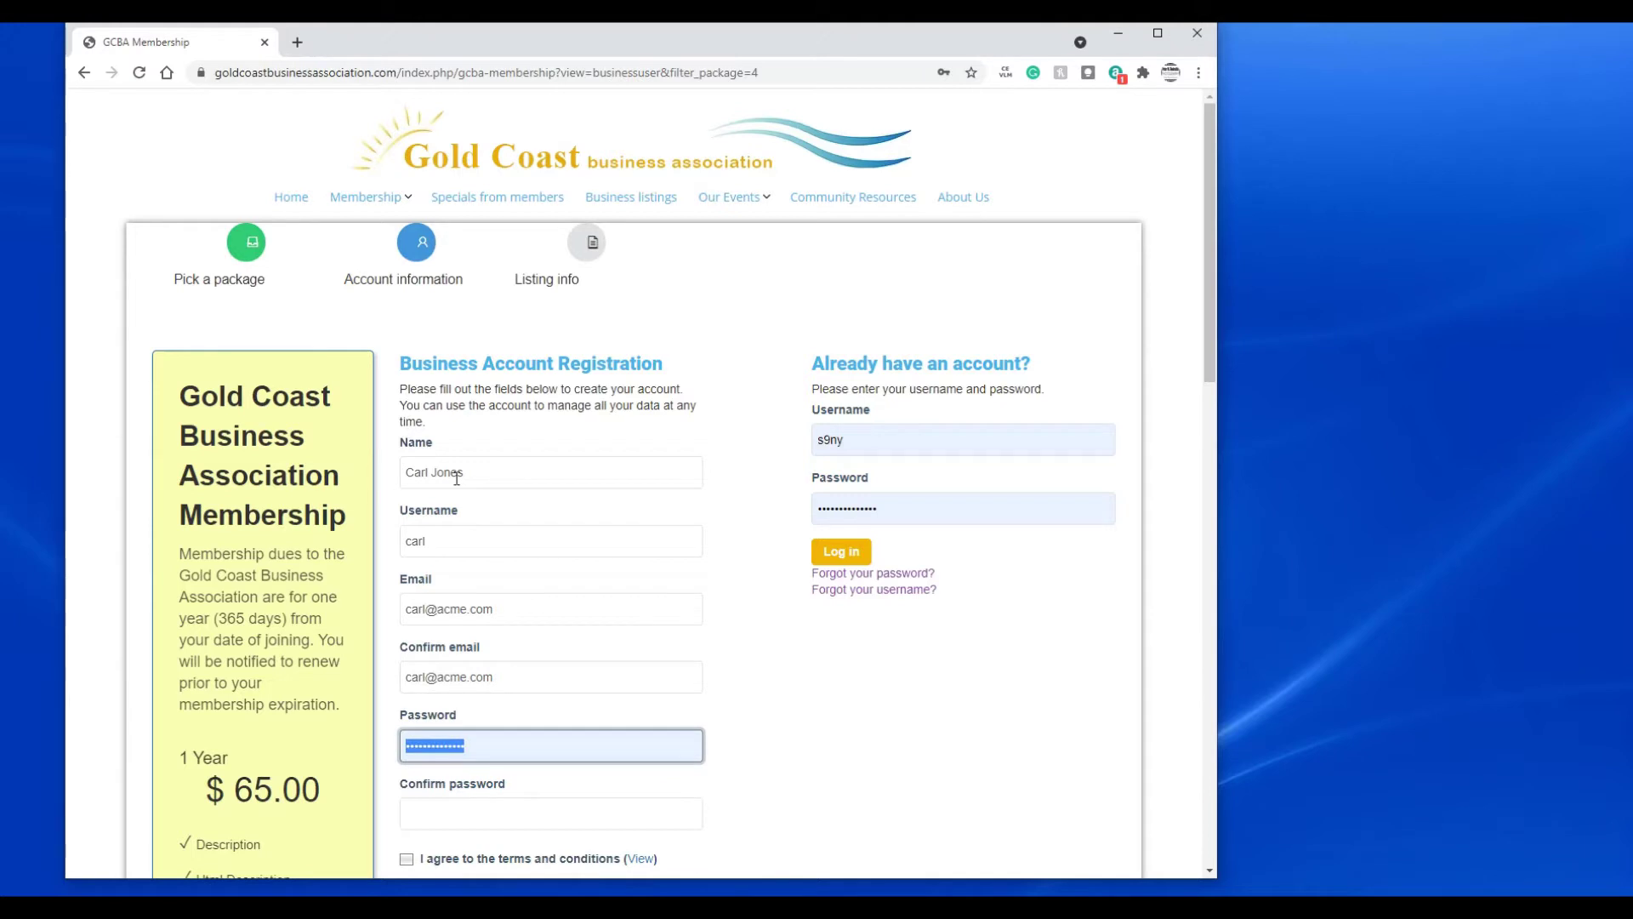
type("***")
key("Tab")
type("***")
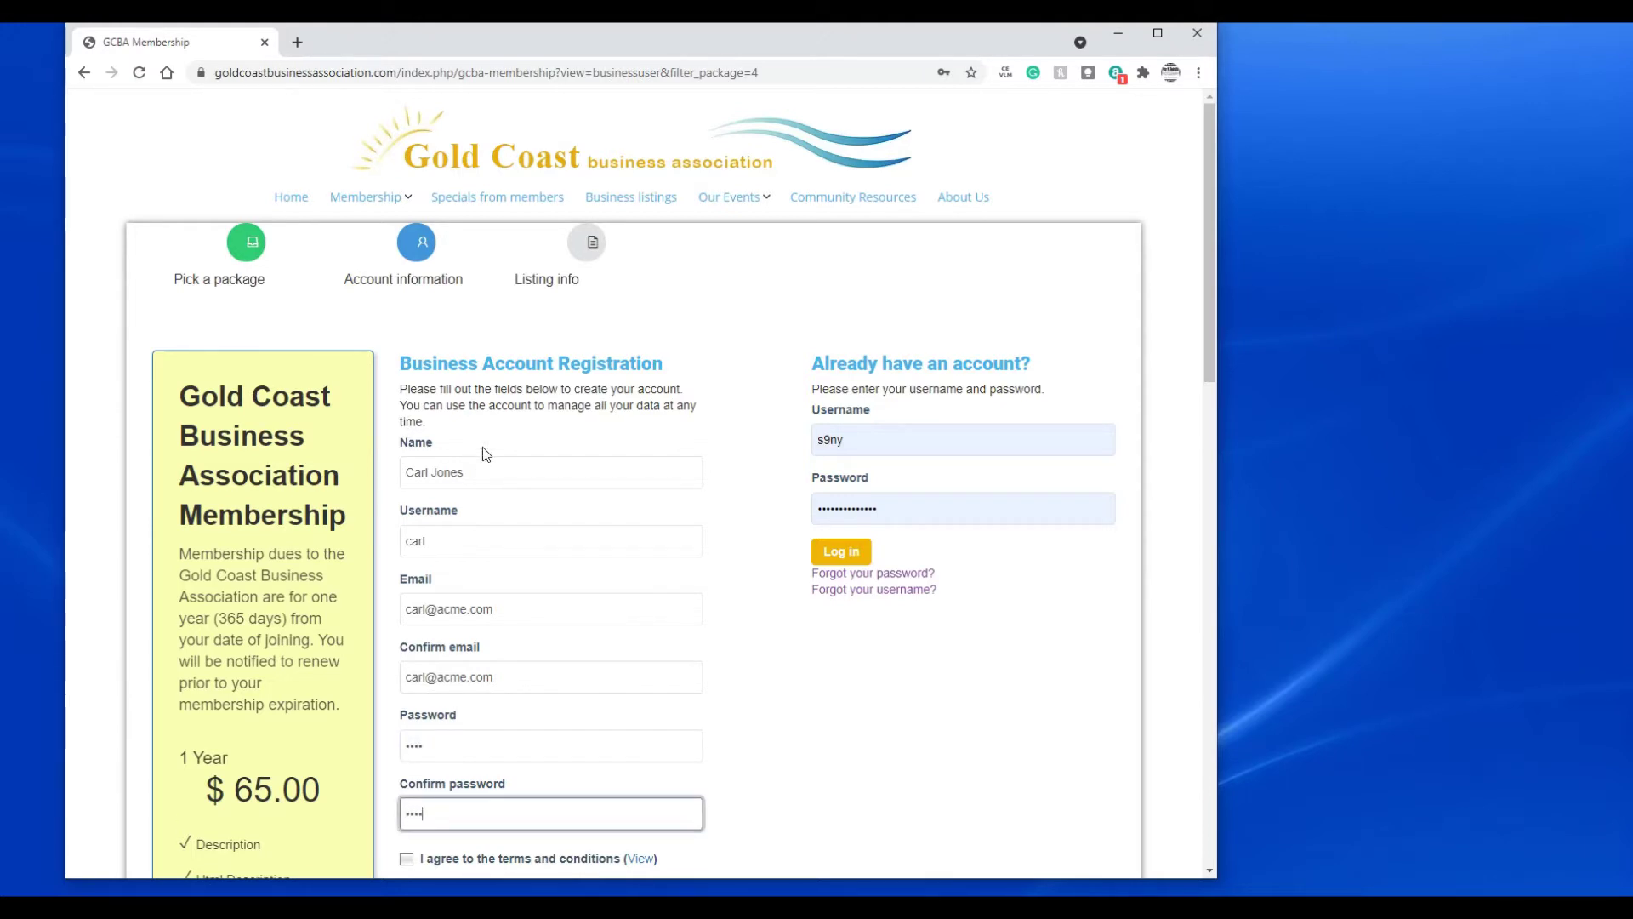
scroll(502, 447, "down", 2)
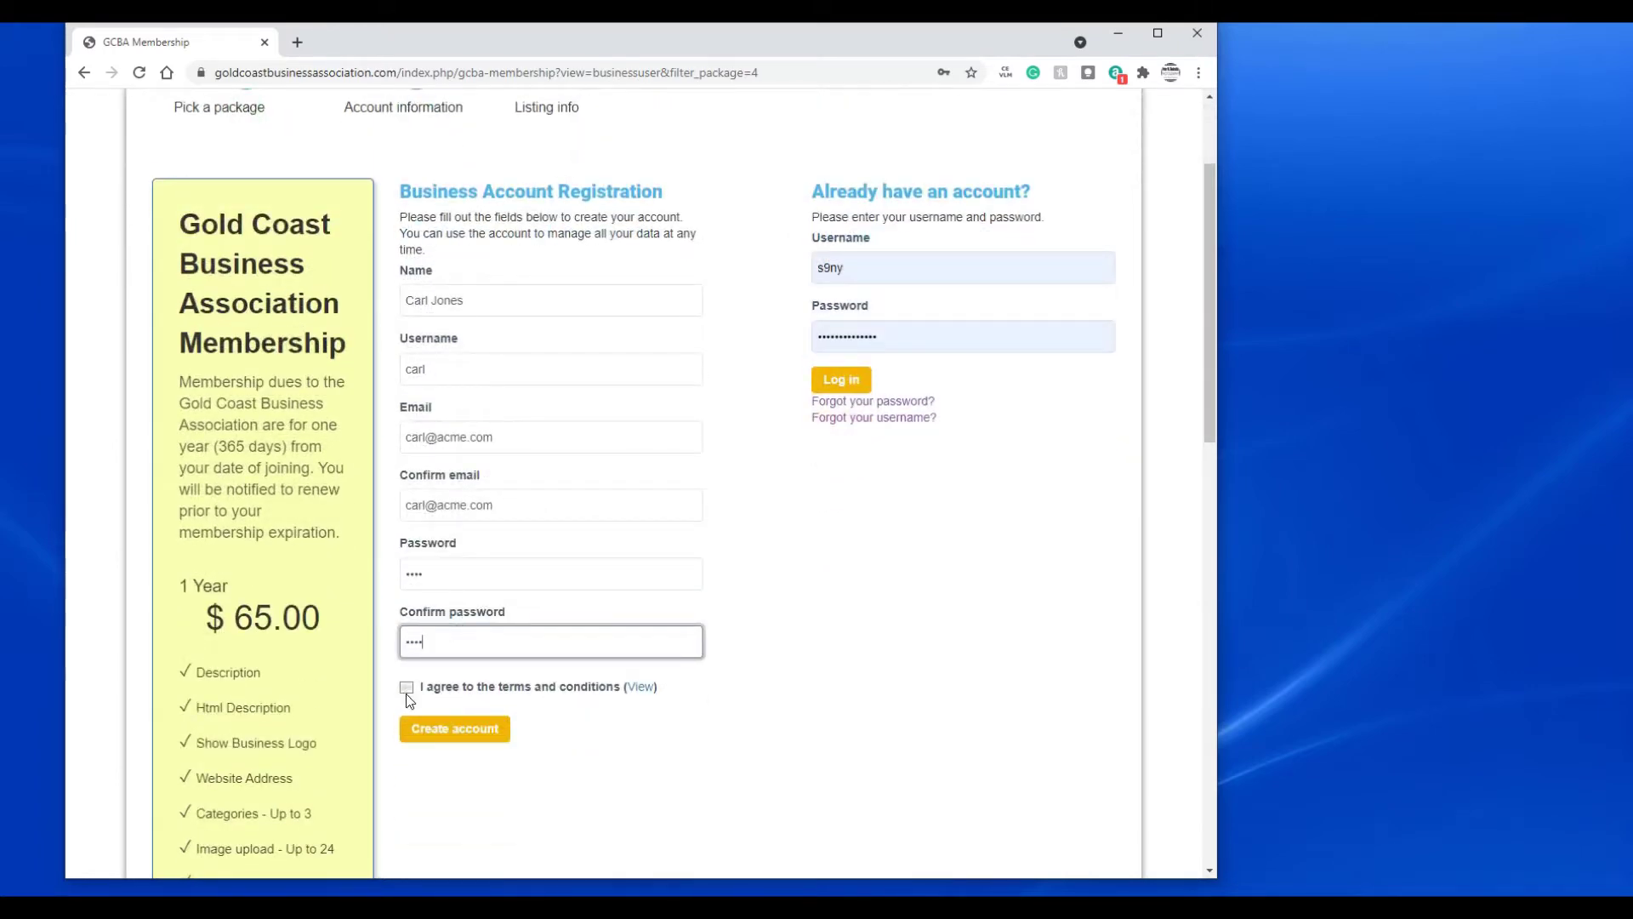
left_click(407, 689)
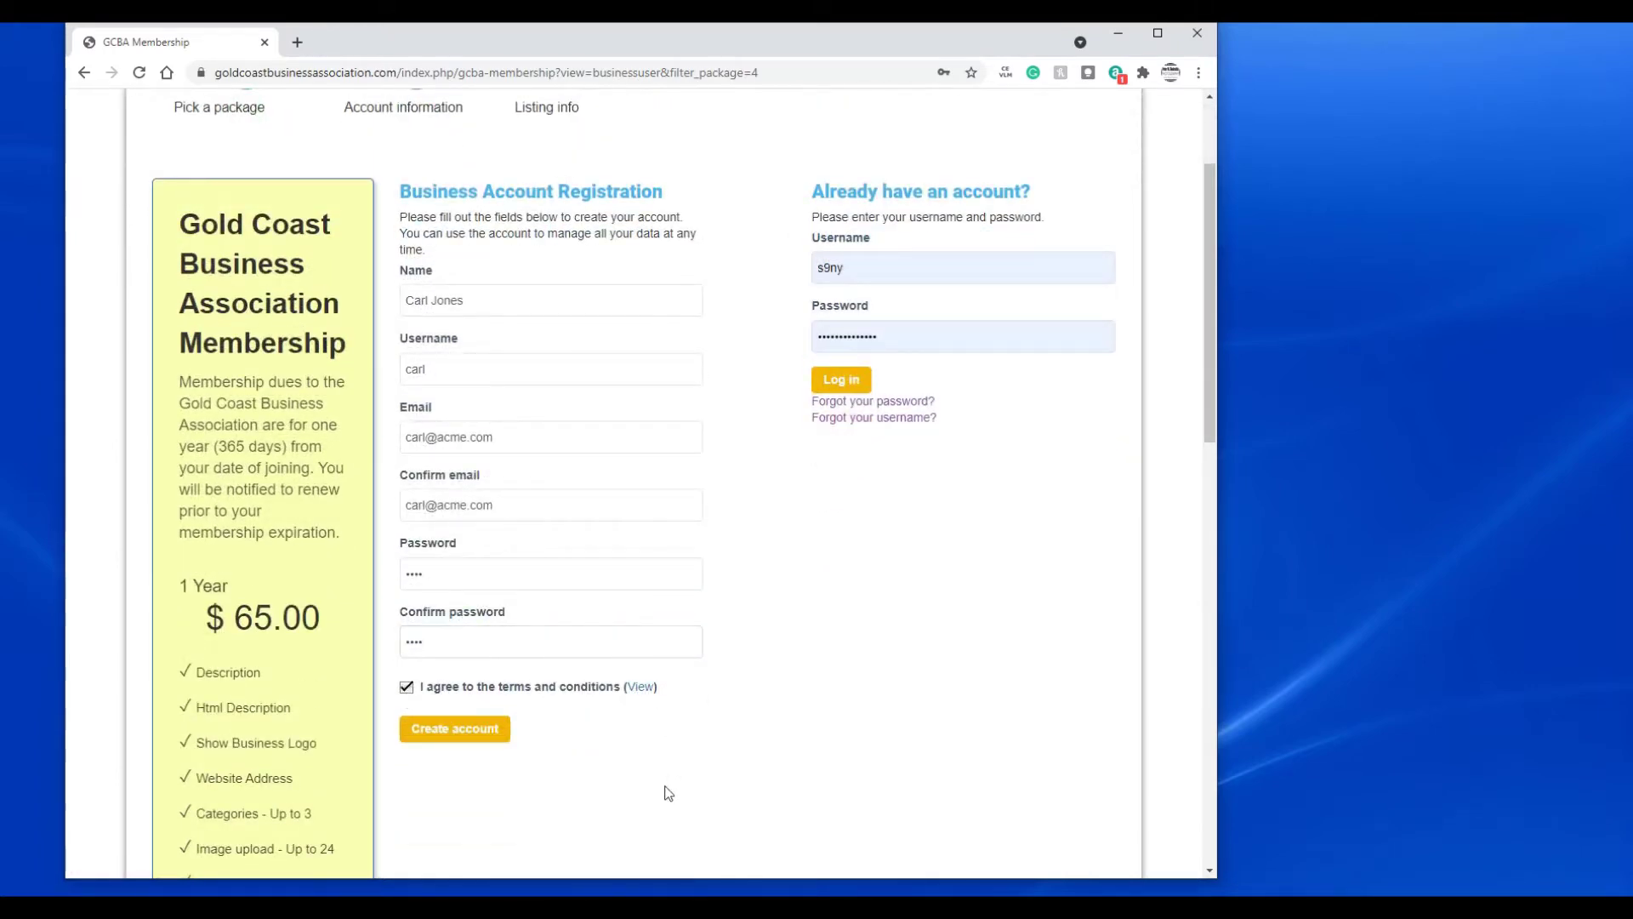
- Create the account and enter business name 'Acme Construction' with website 'acme.com'
left_click(459, 730)
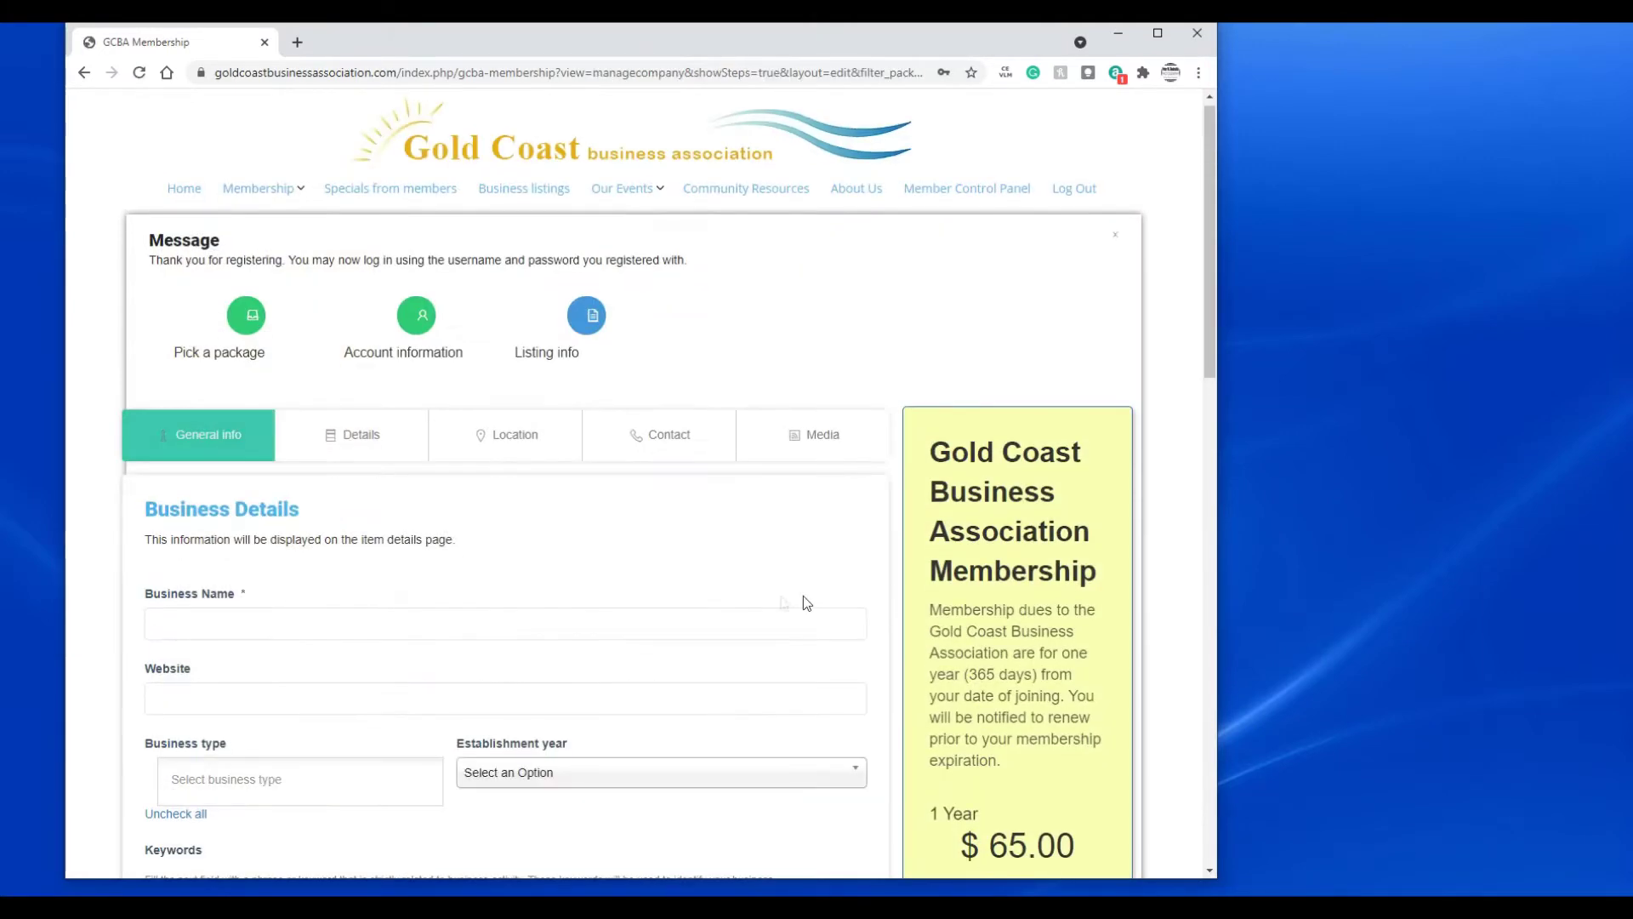
left_click(795, 304)
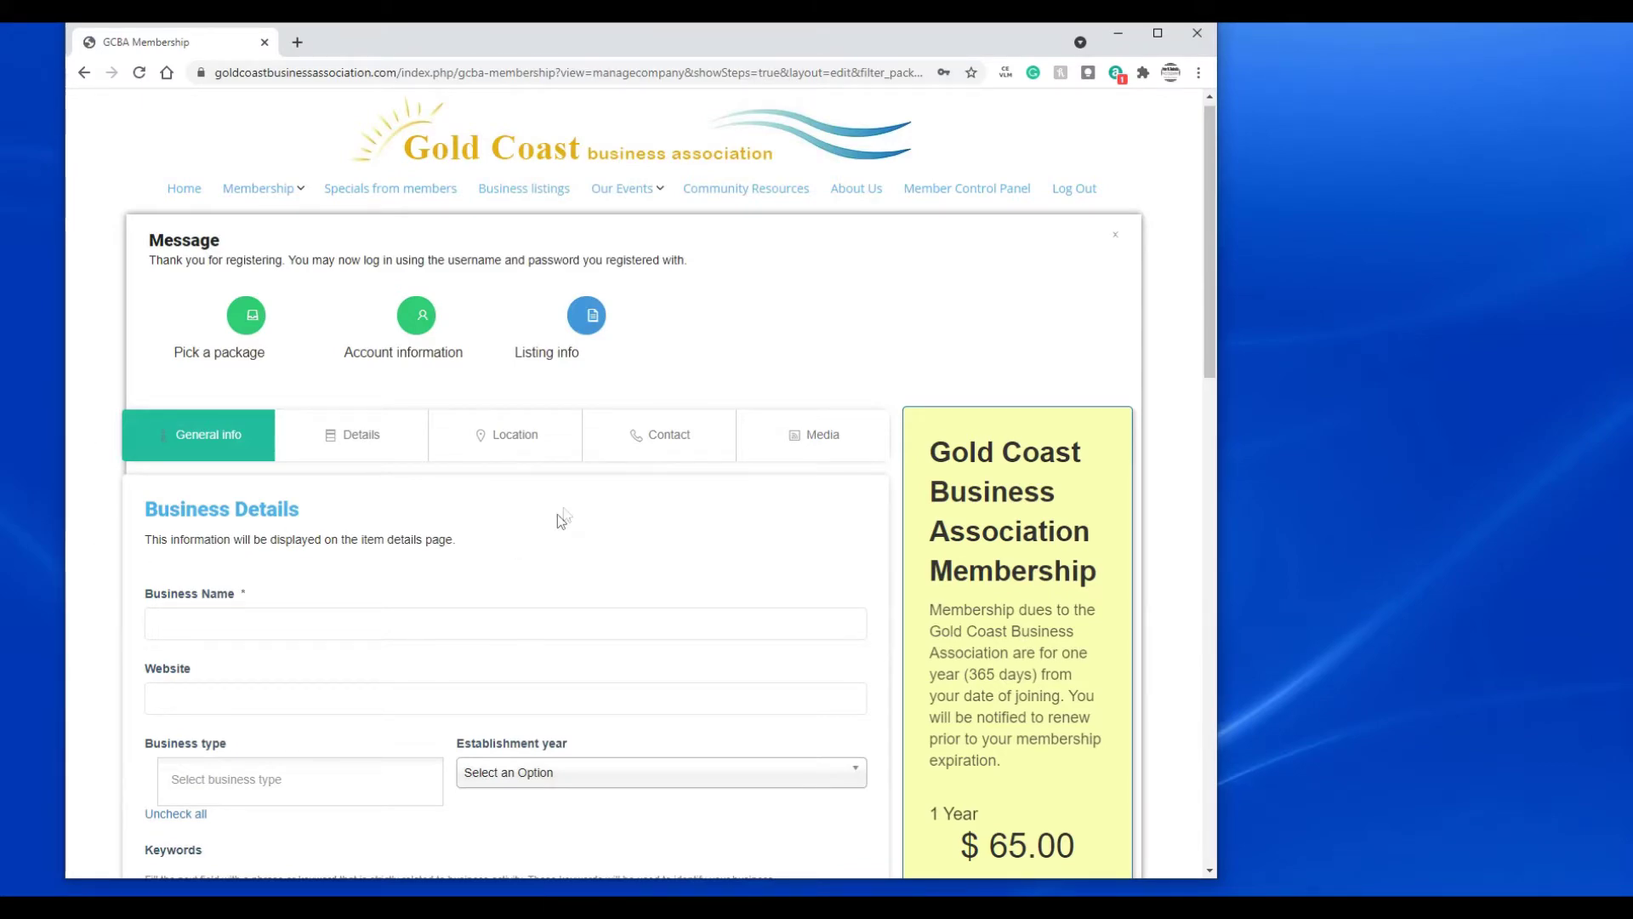
scroll(553, 517, "down", 3)
left_click(239, 364)
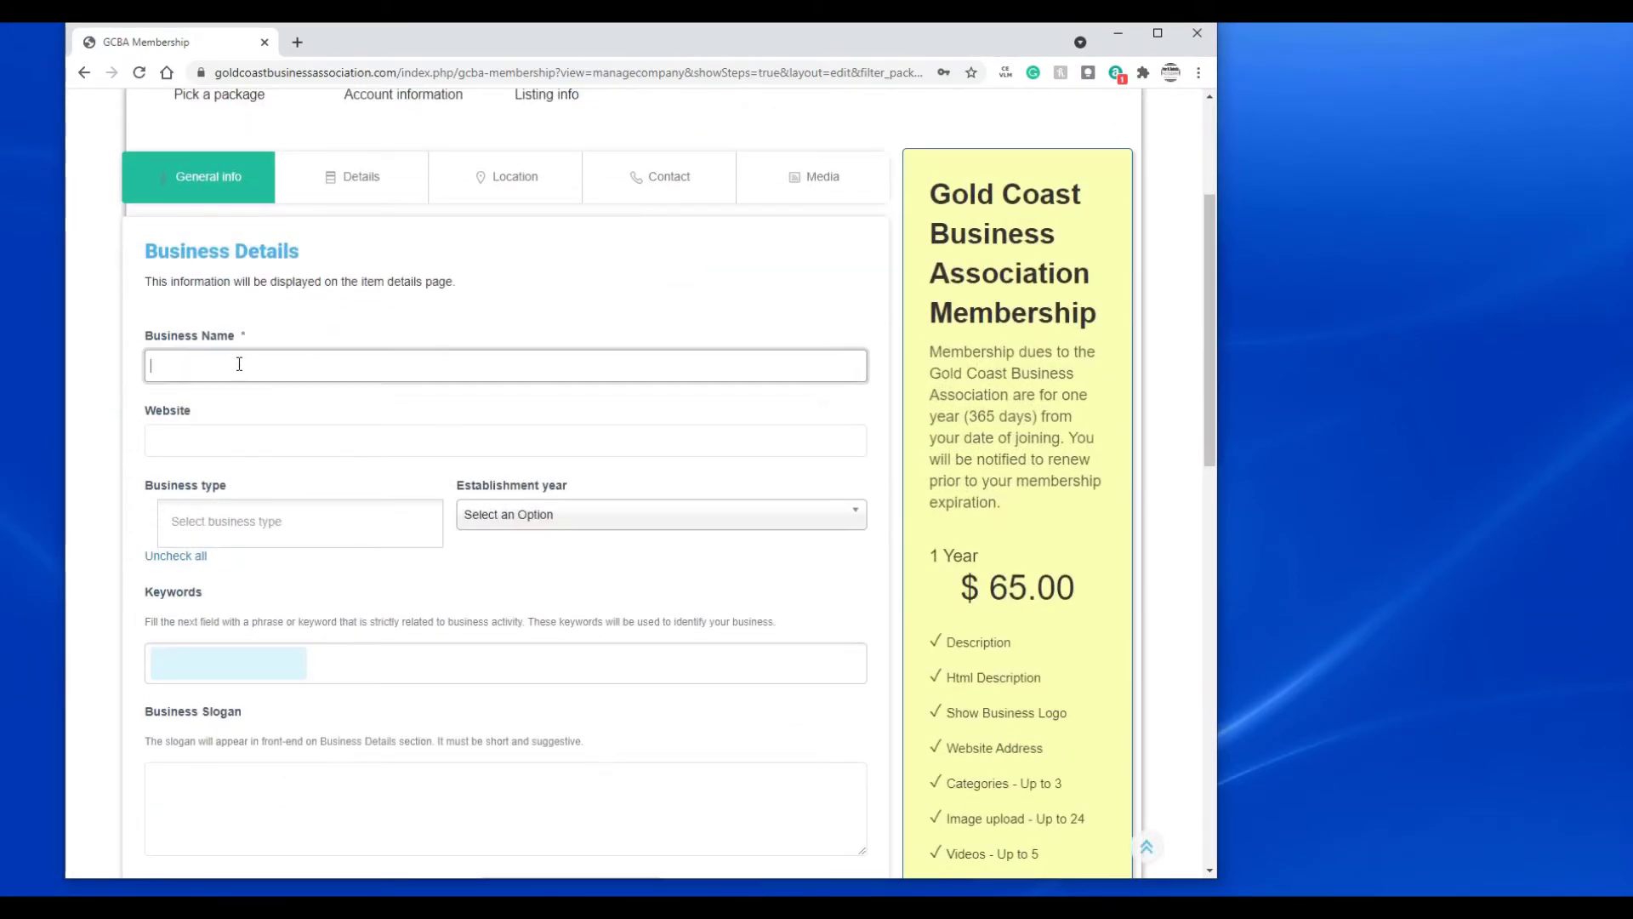
type("Acme Construction")
key("Tab")
type("acme.com")
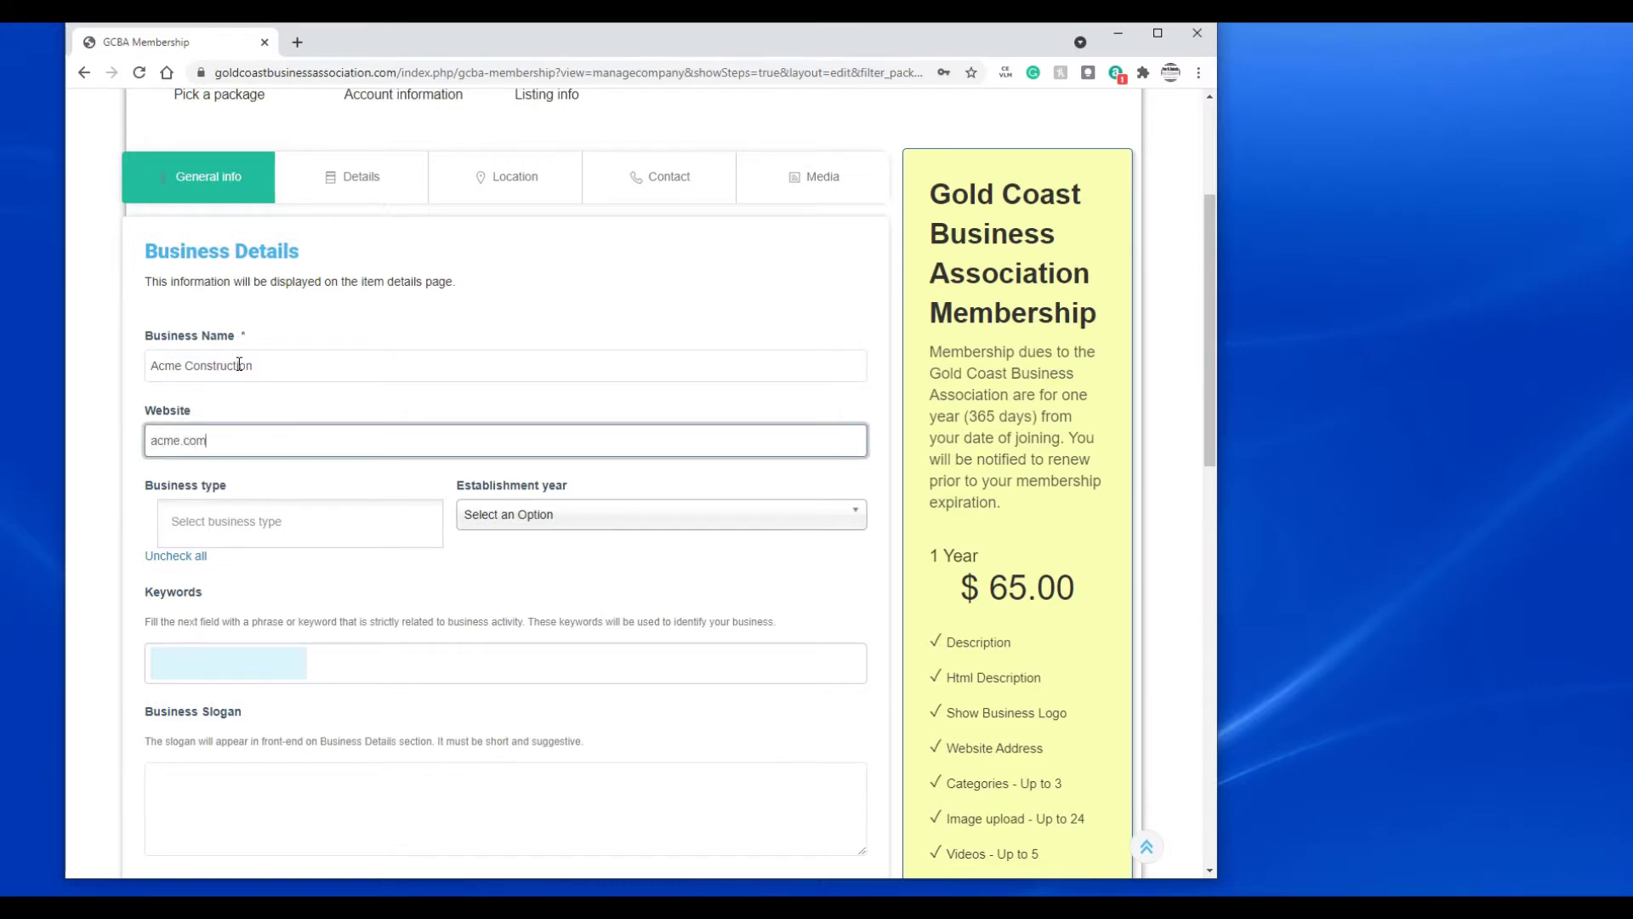
- Choose business types Business to Consumers and Business to Business, and establishment year 1949
scroll(263, 491, "down", 1)
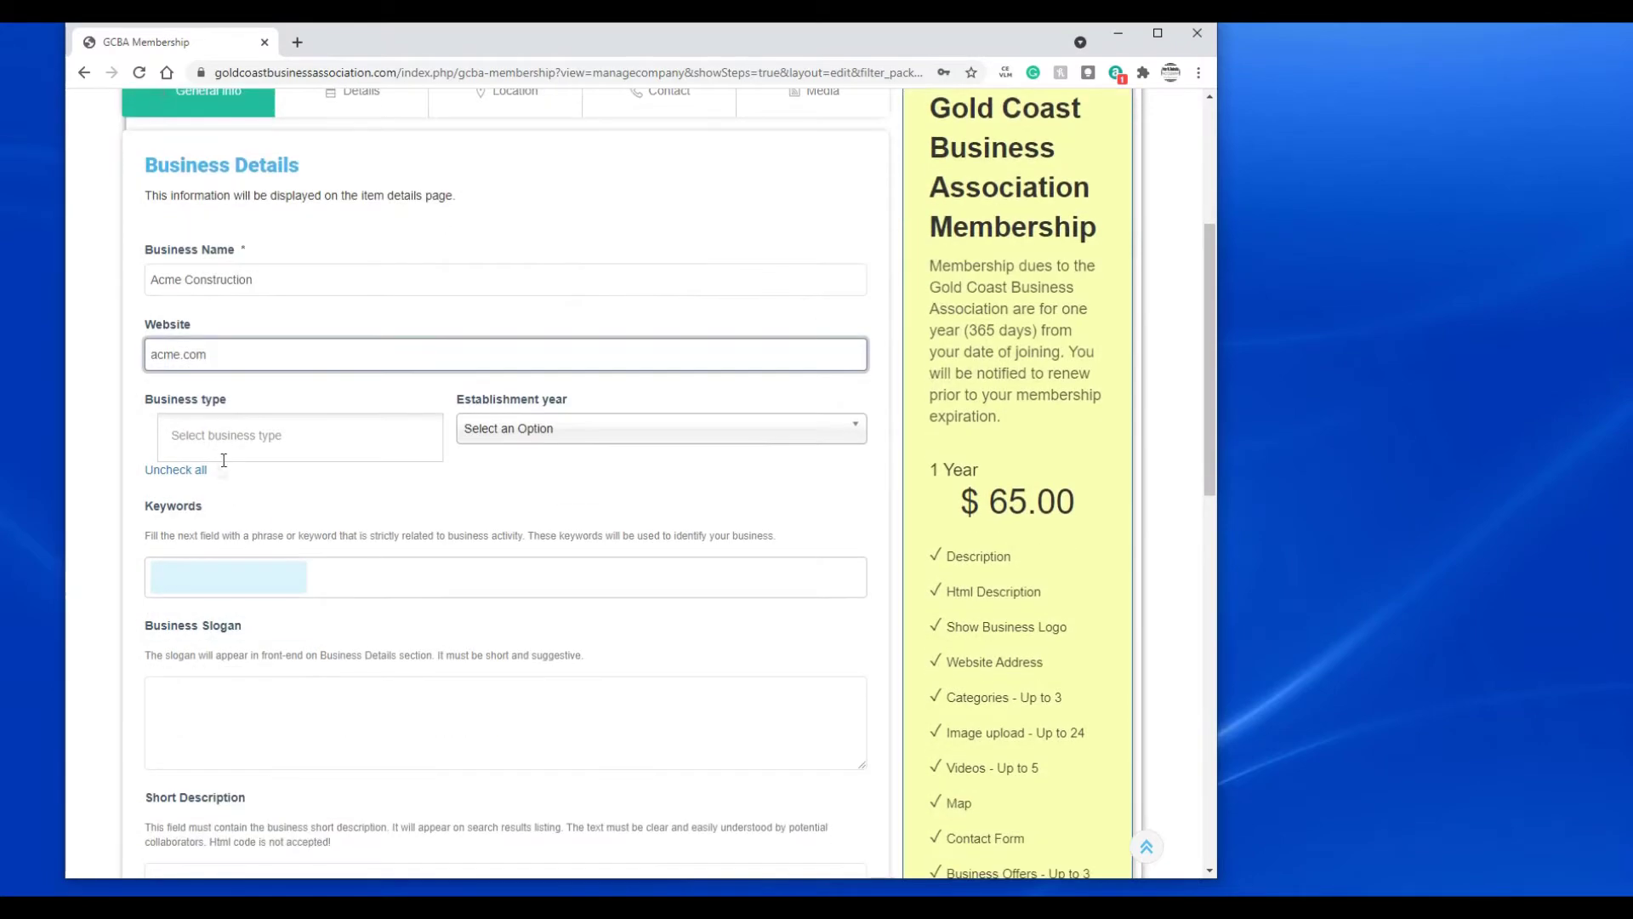
left_click(264, 435)
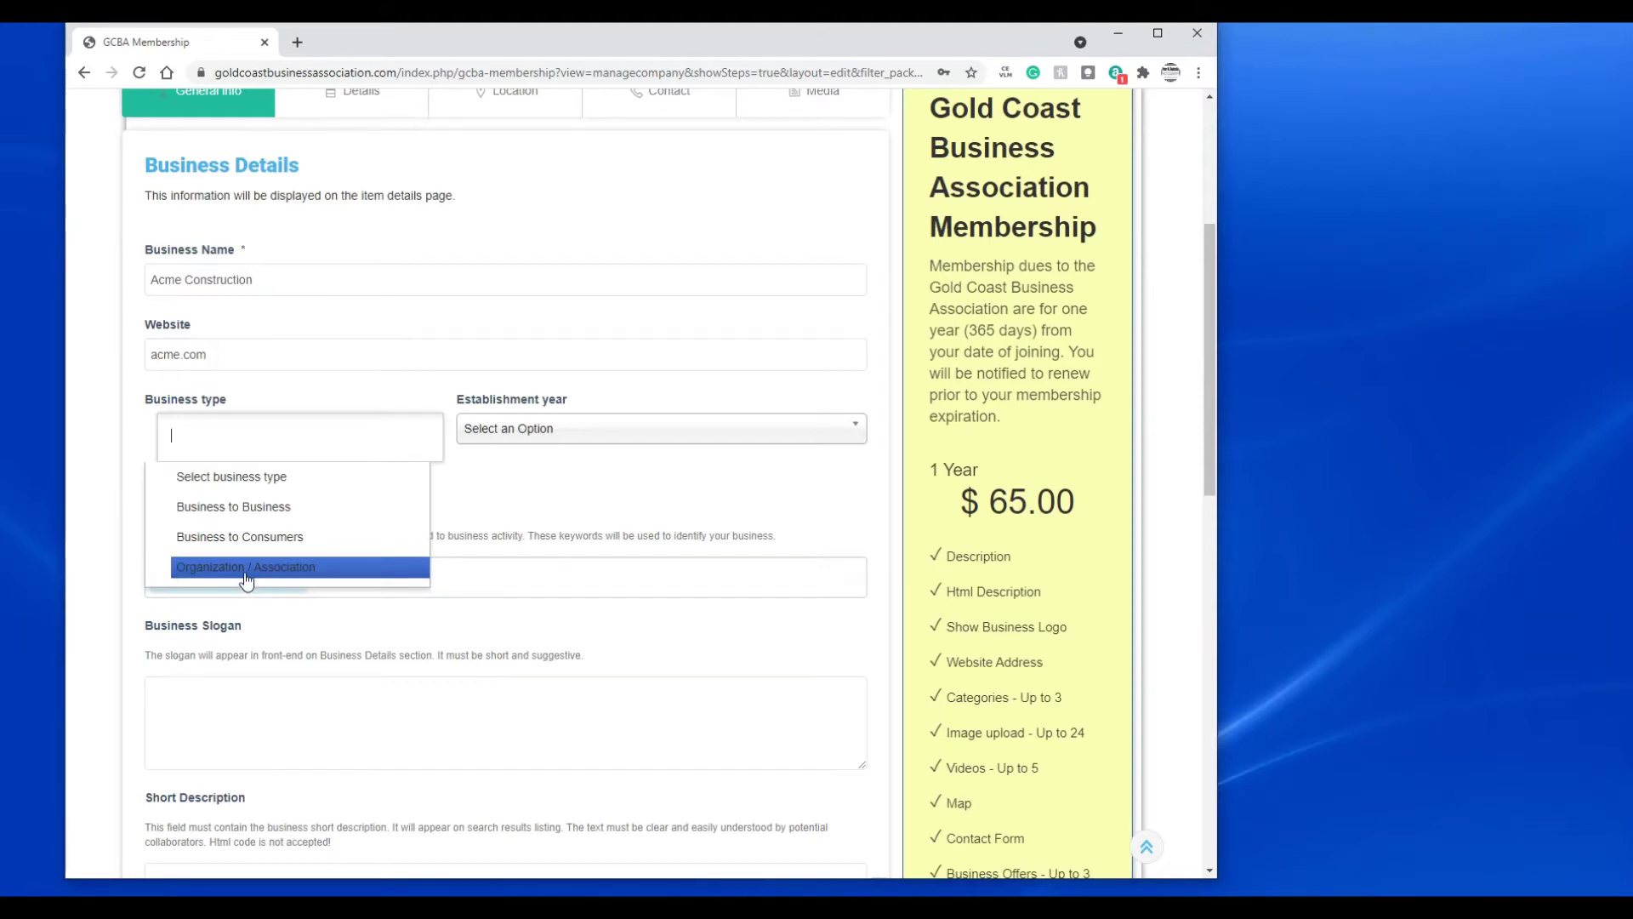
left_click(256, 536)
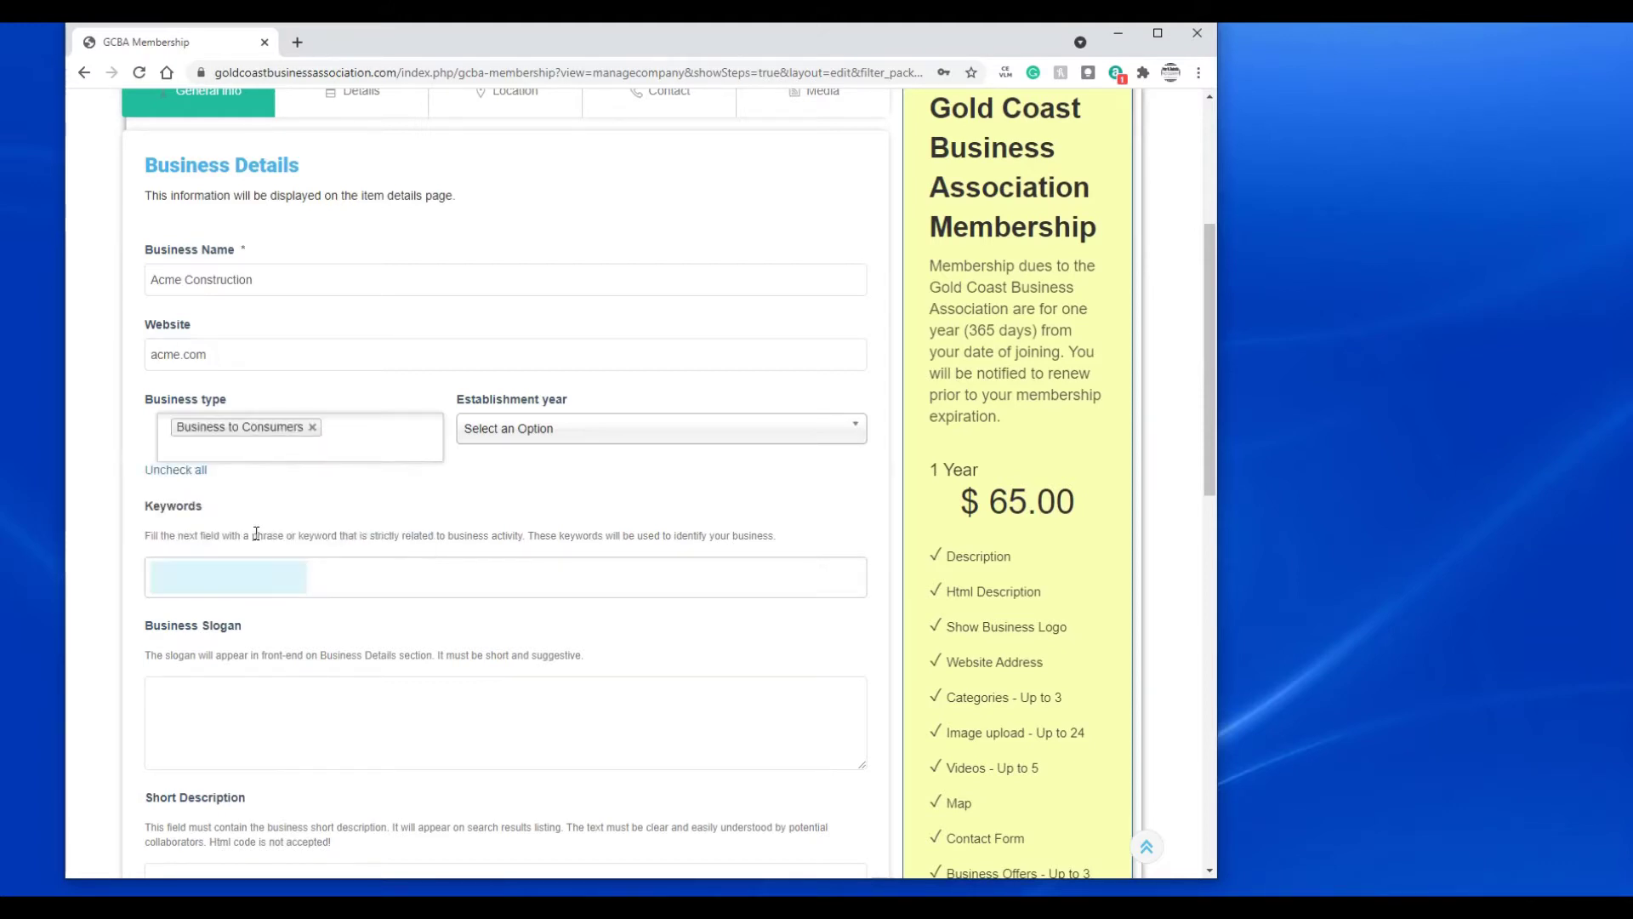
left_click(353, 439)
left_click(298, 506)
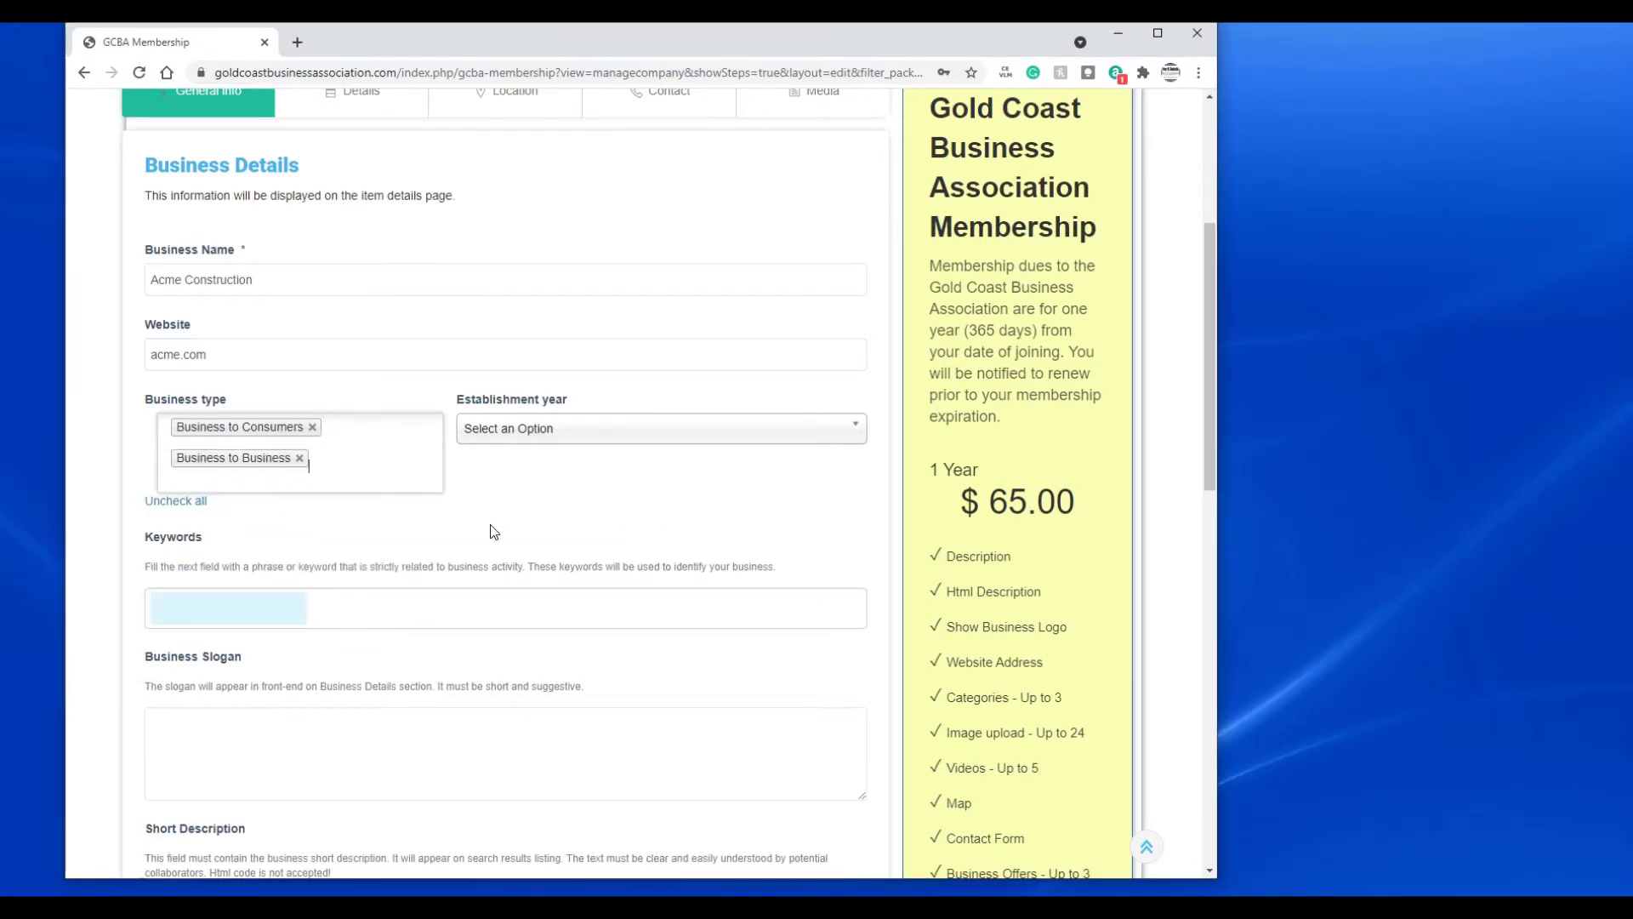
left_click(572, 437)
scroll(627, 547, "down", 7)
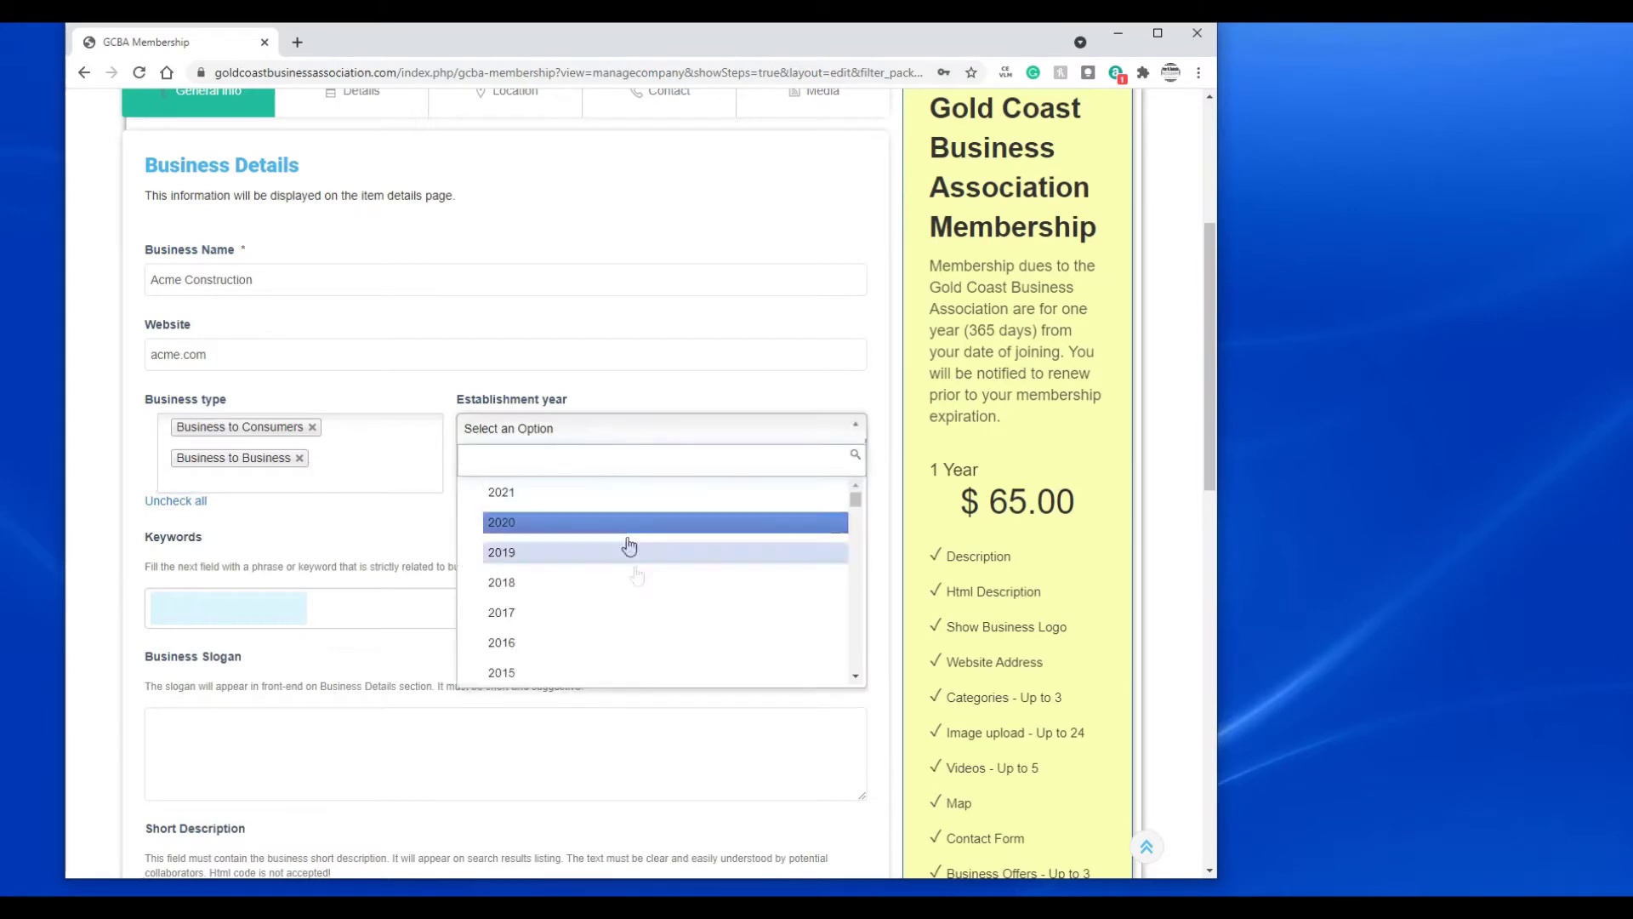
scroll(646, 577, "down", 15)
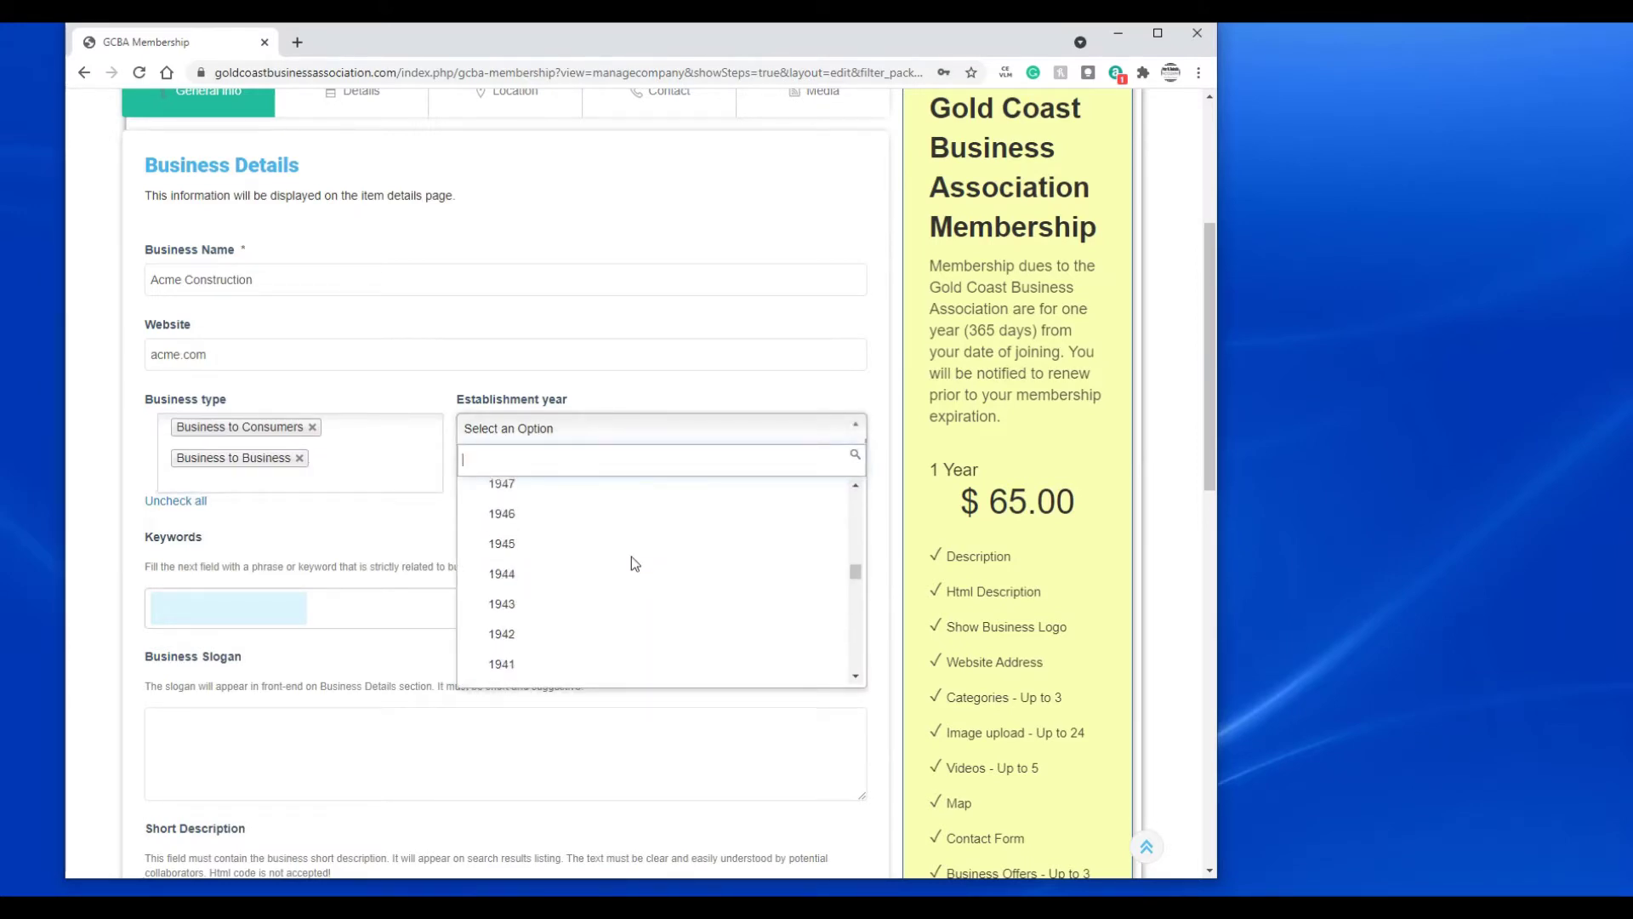
scroll(631, 565, "up", 2)
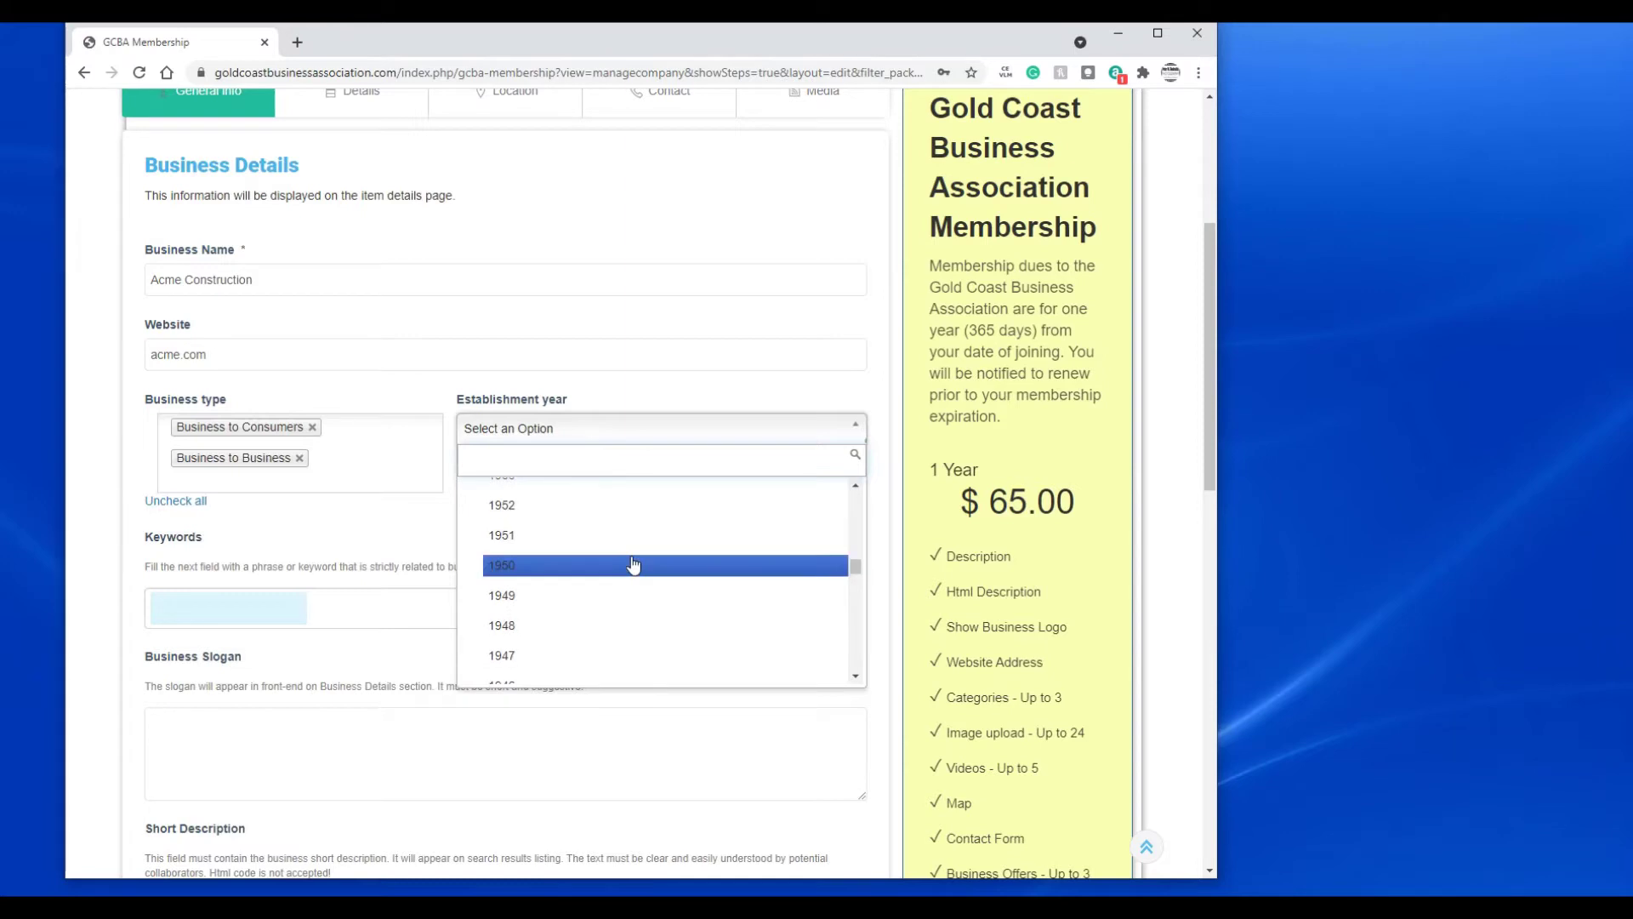
left_click(519, 597)
left_click(226, 607)
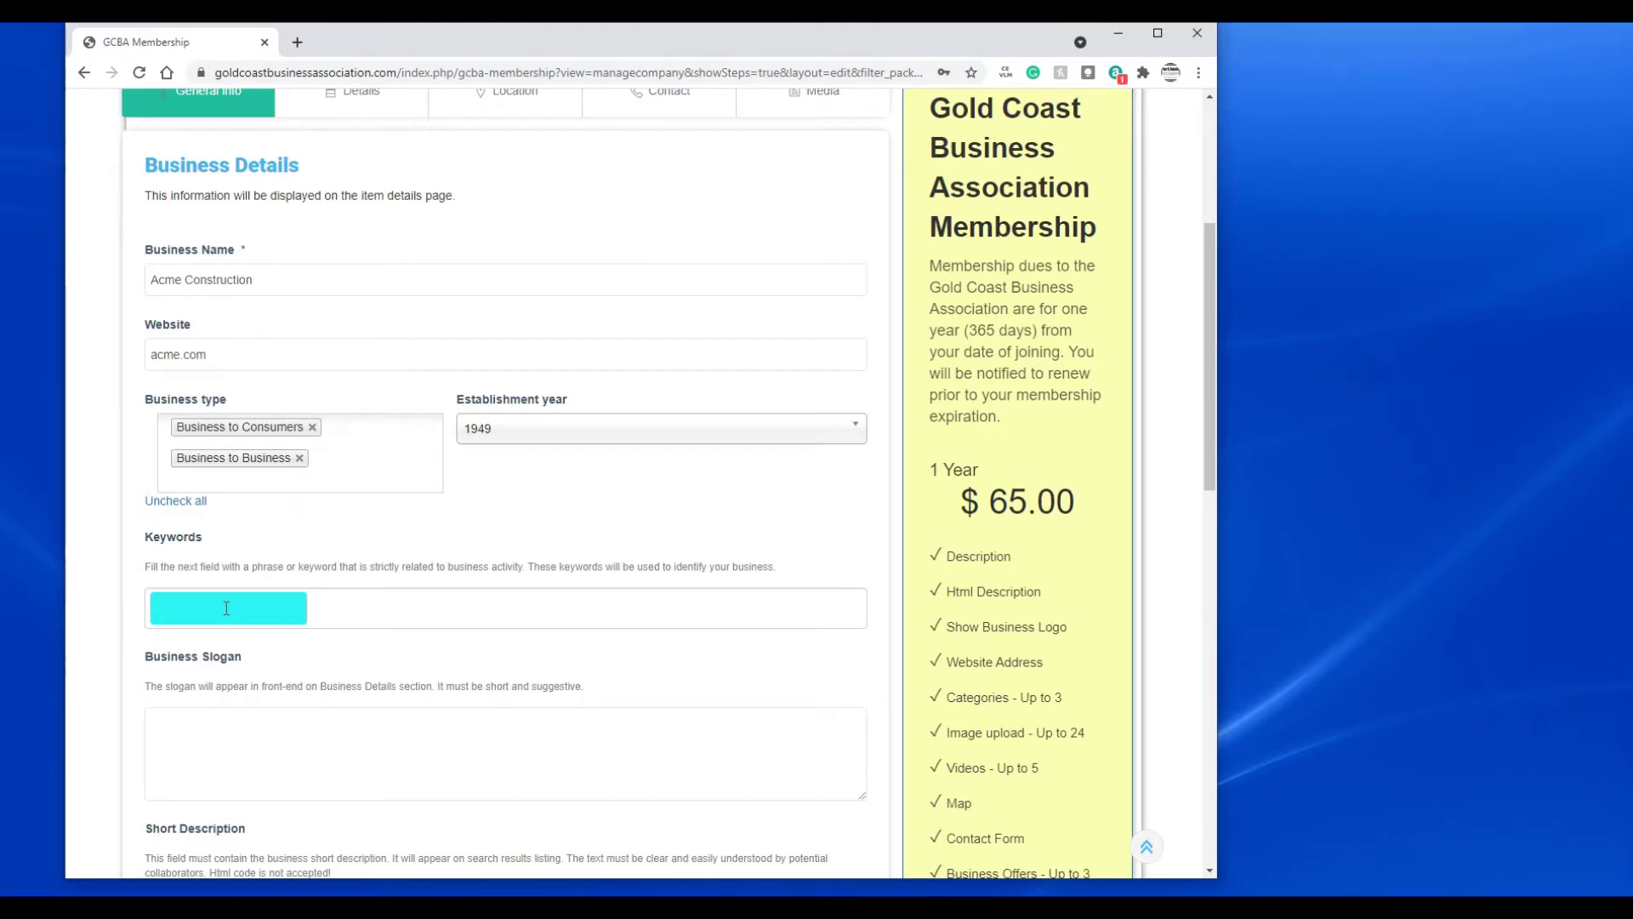
- Add keyword tags TN, Anvils, Giant Slingshots and Rockets
type("TNT")
key("Return")
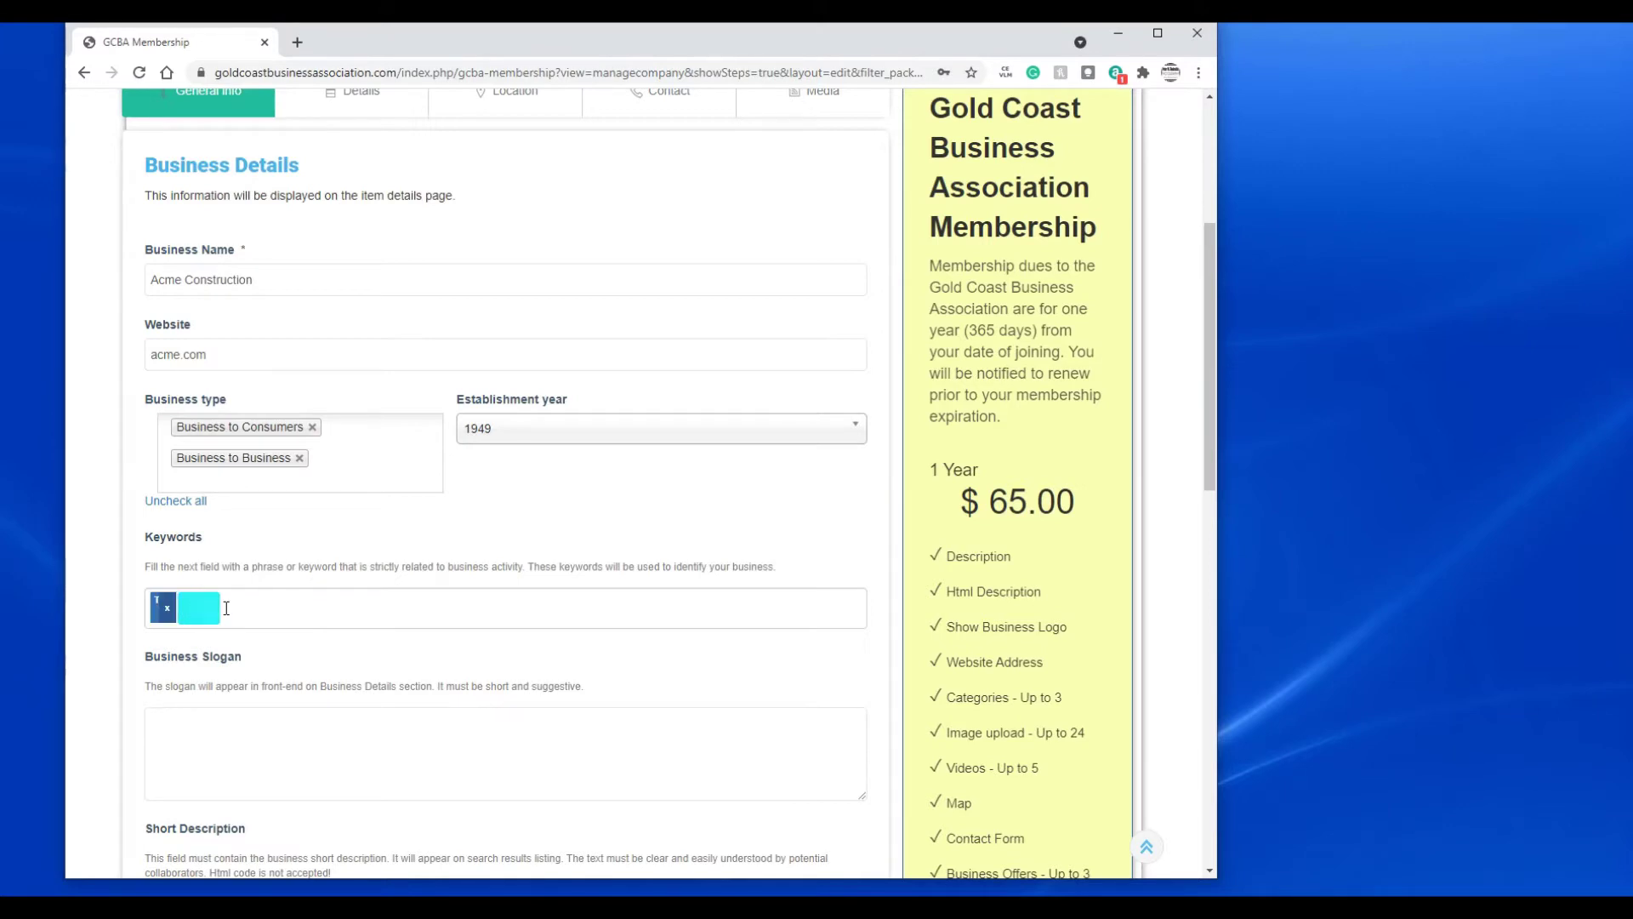
type("Anvils")
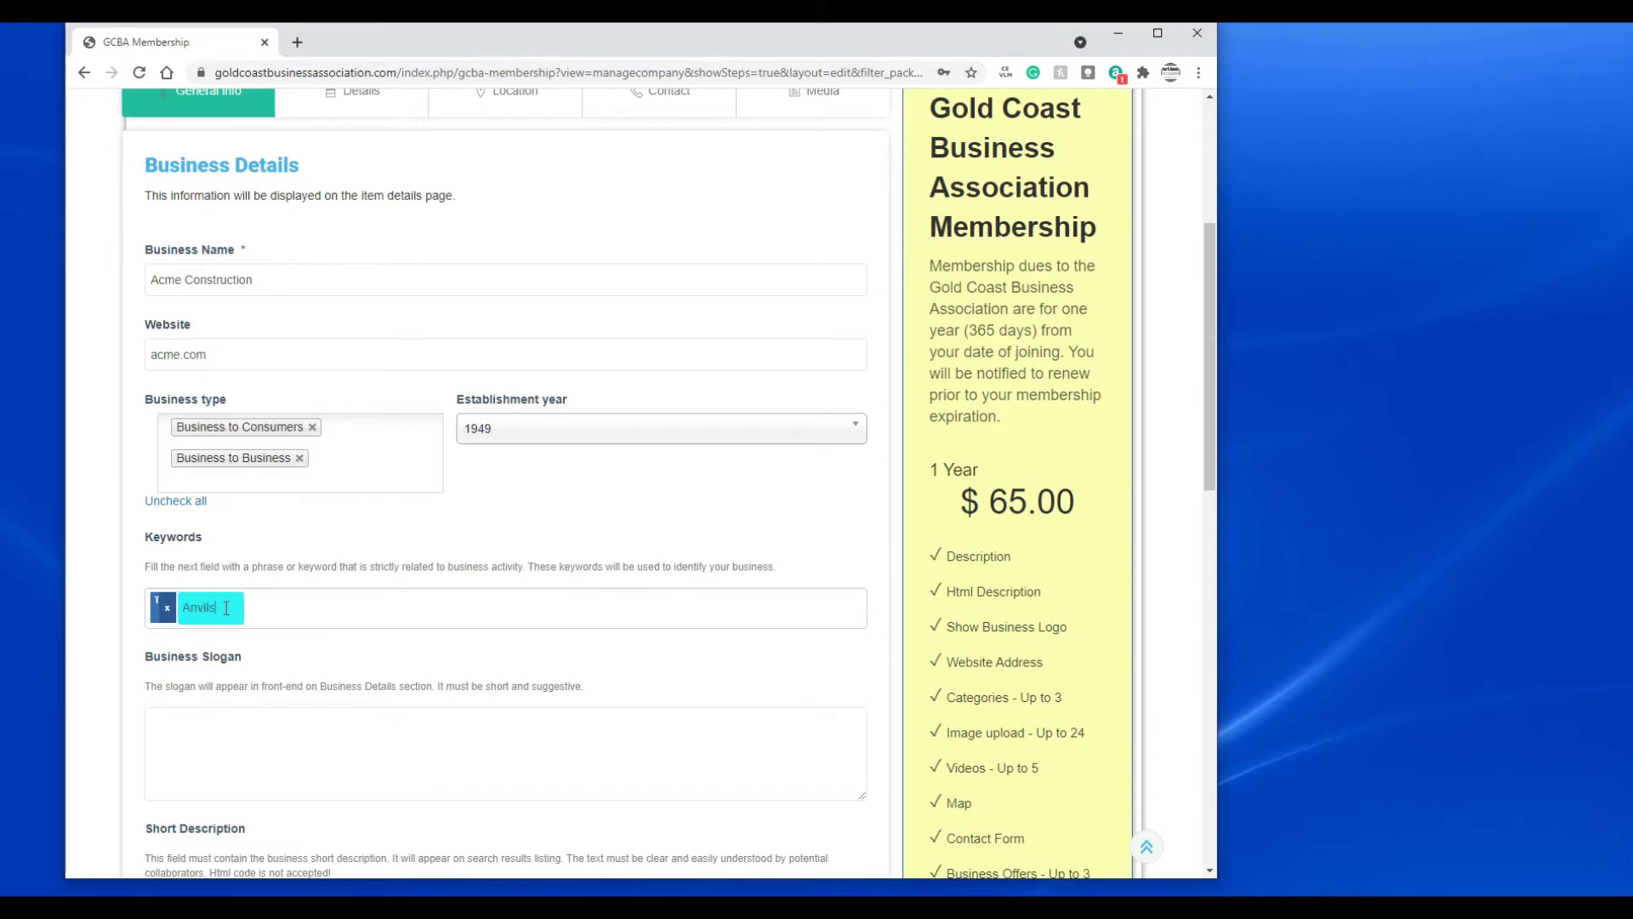
key("Return")
type("Gian")
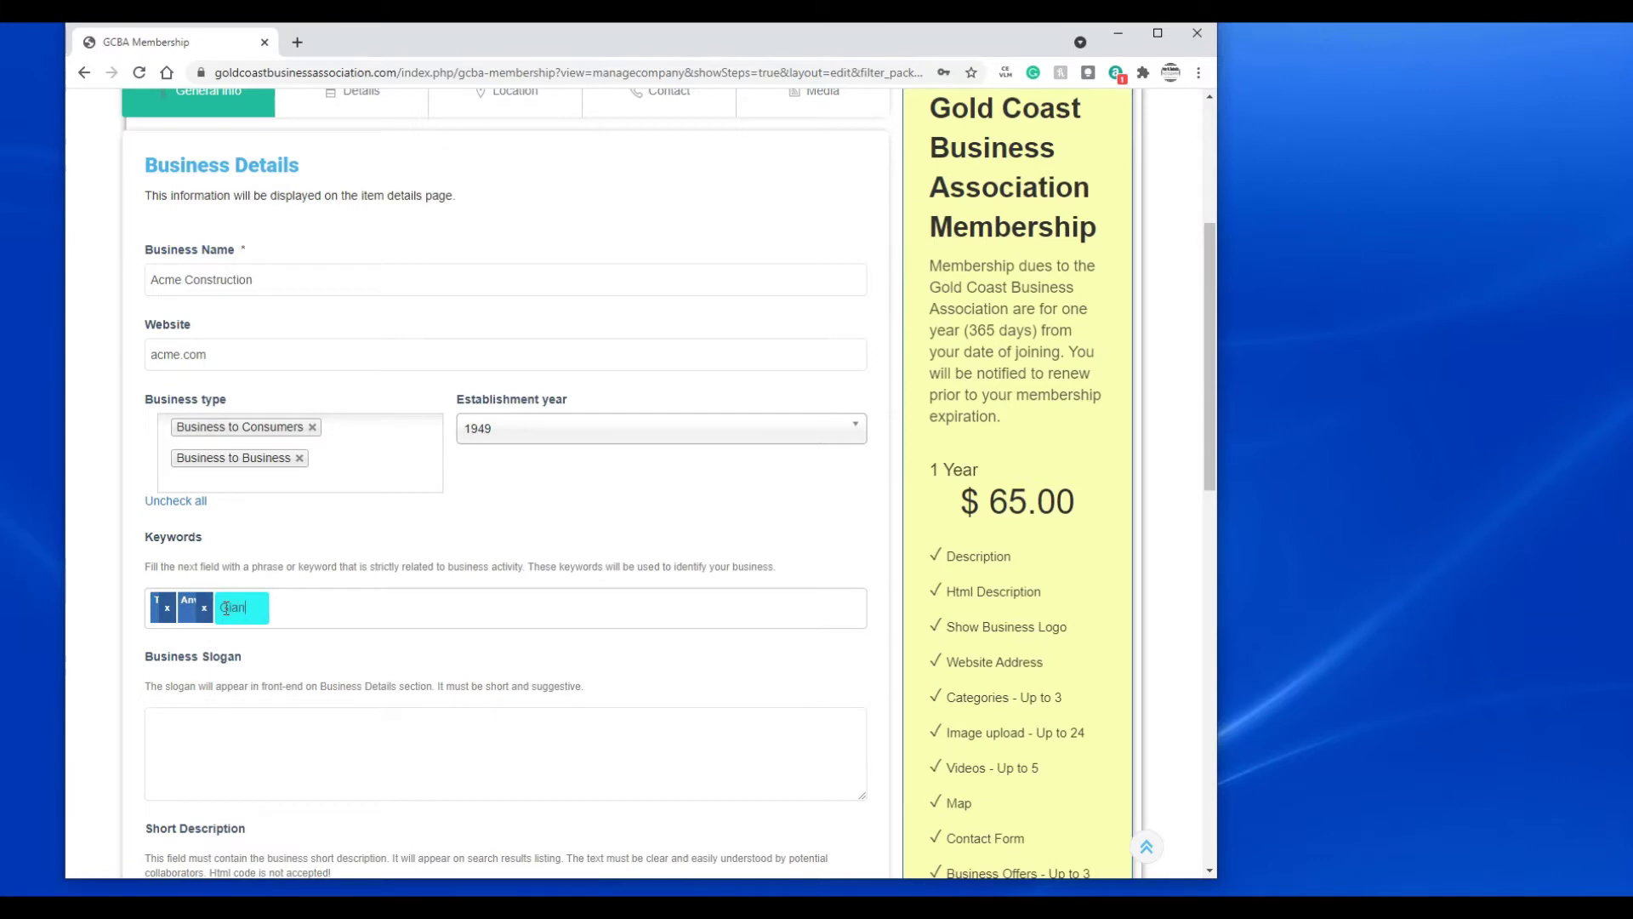
type("t Sl")
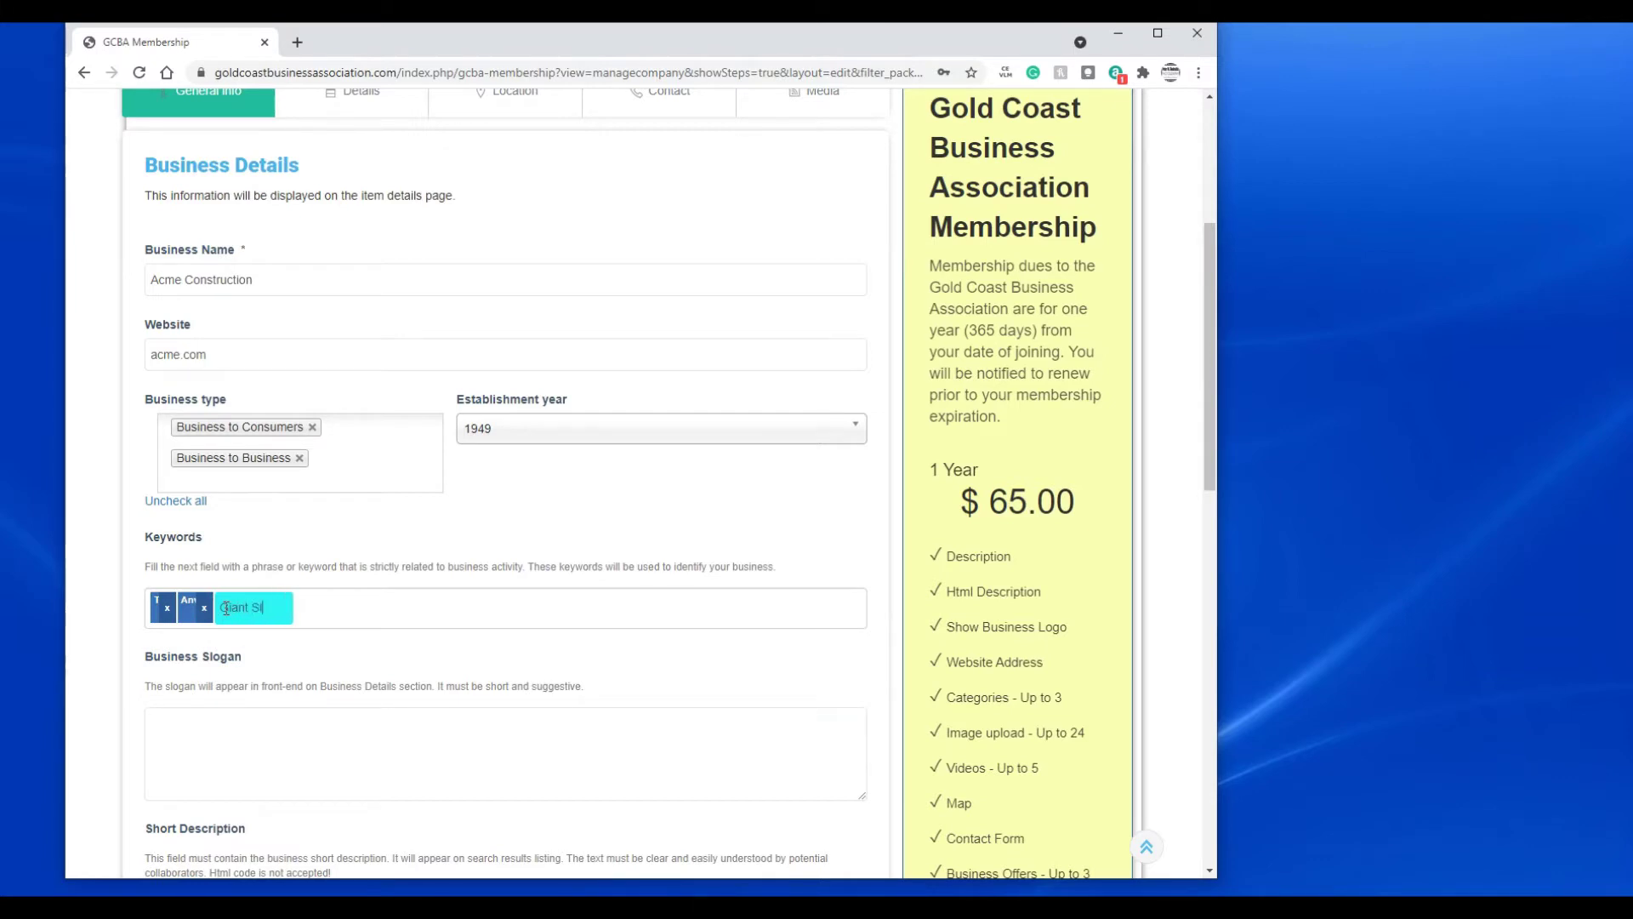
type("ingshots")
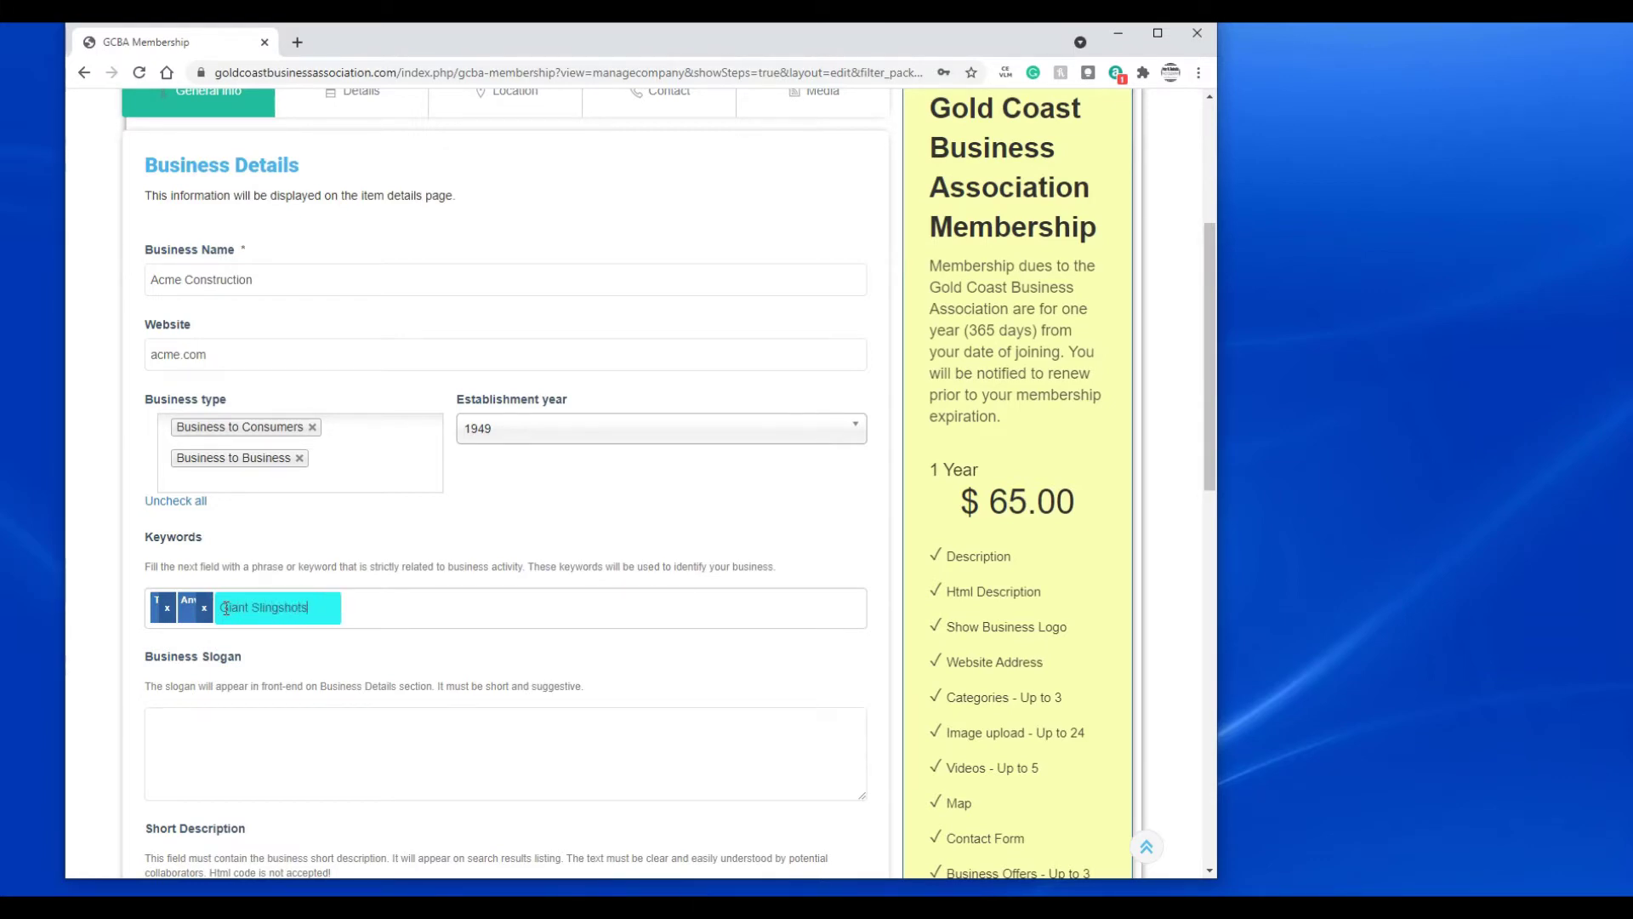
key("Return")
type("Rock")
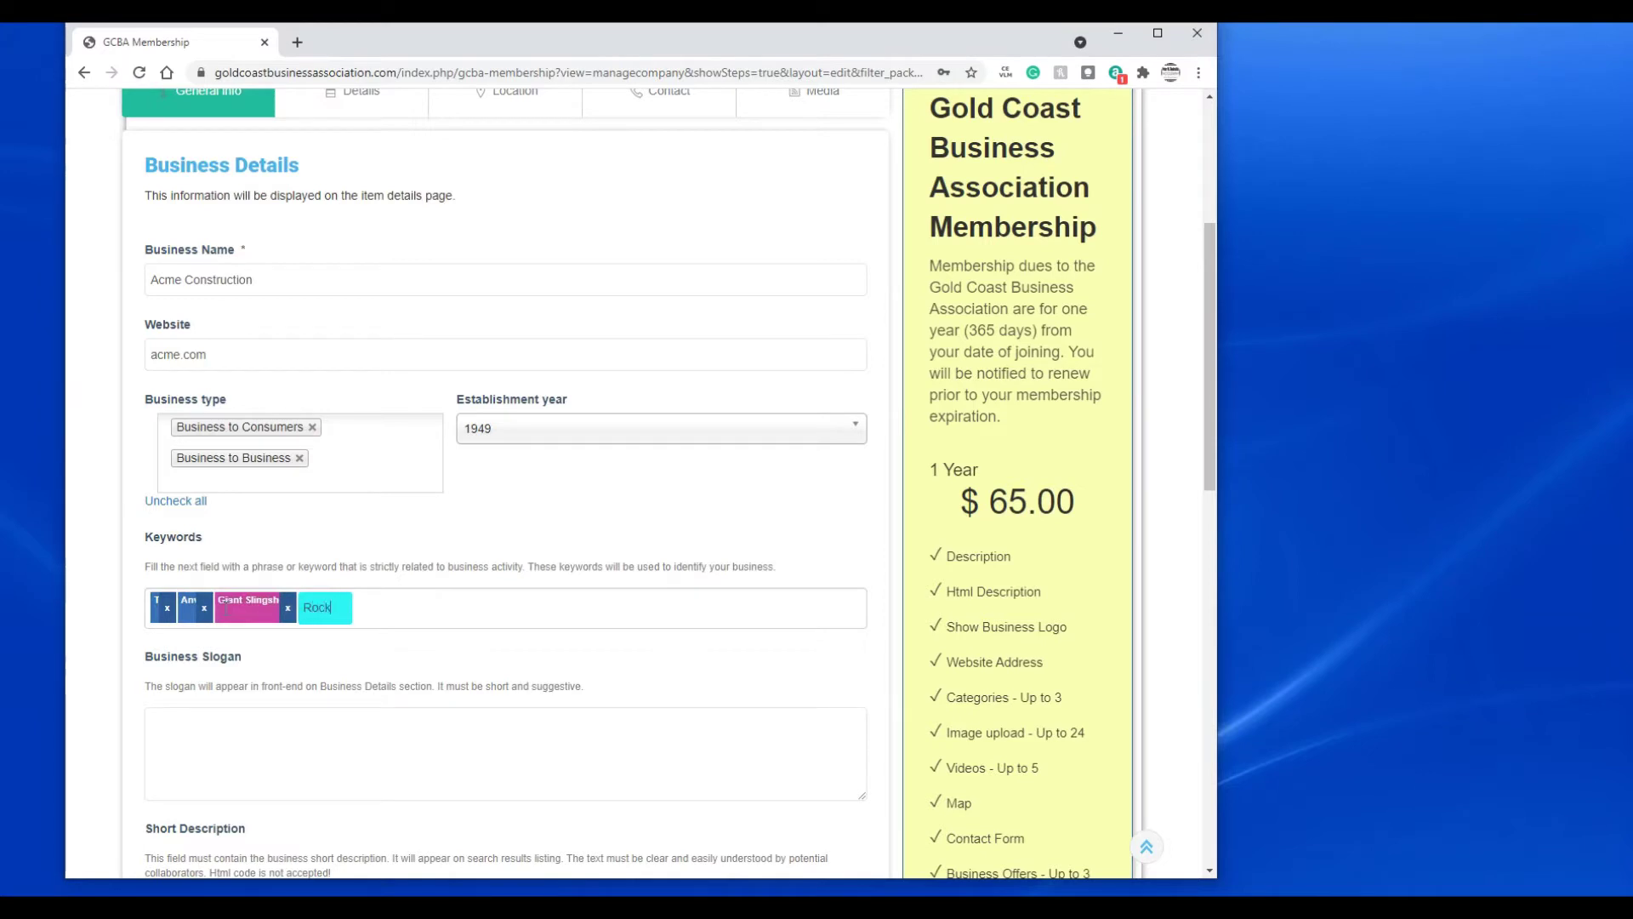
type("ets")
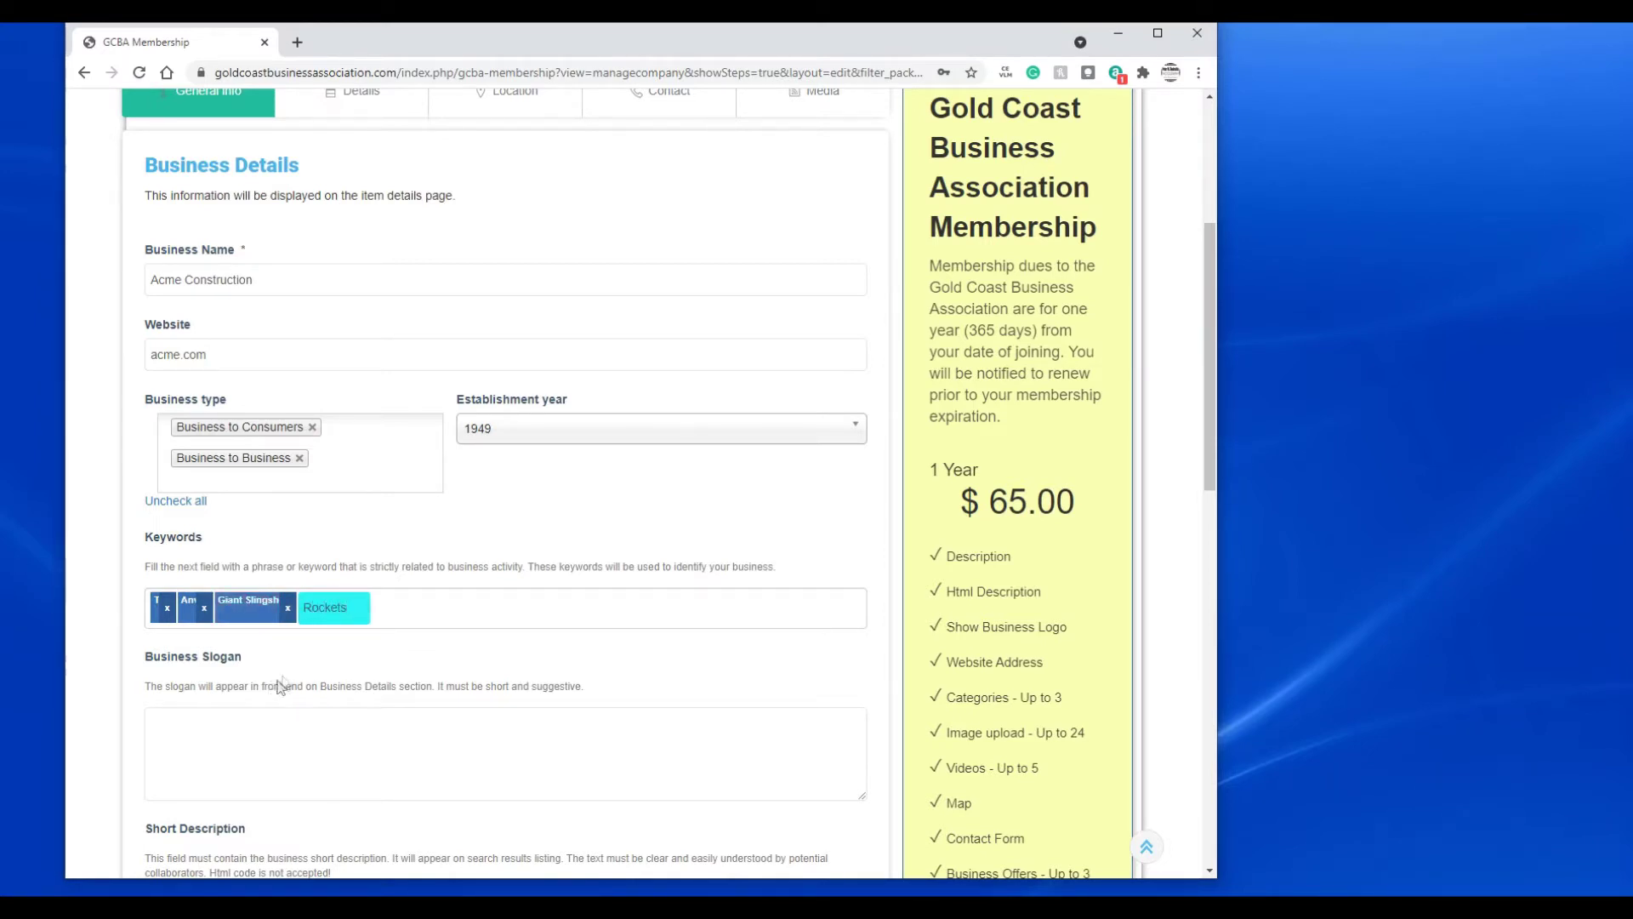
scroll(332, 674, "down", 1)
scroll(332, 675, "down", 2)
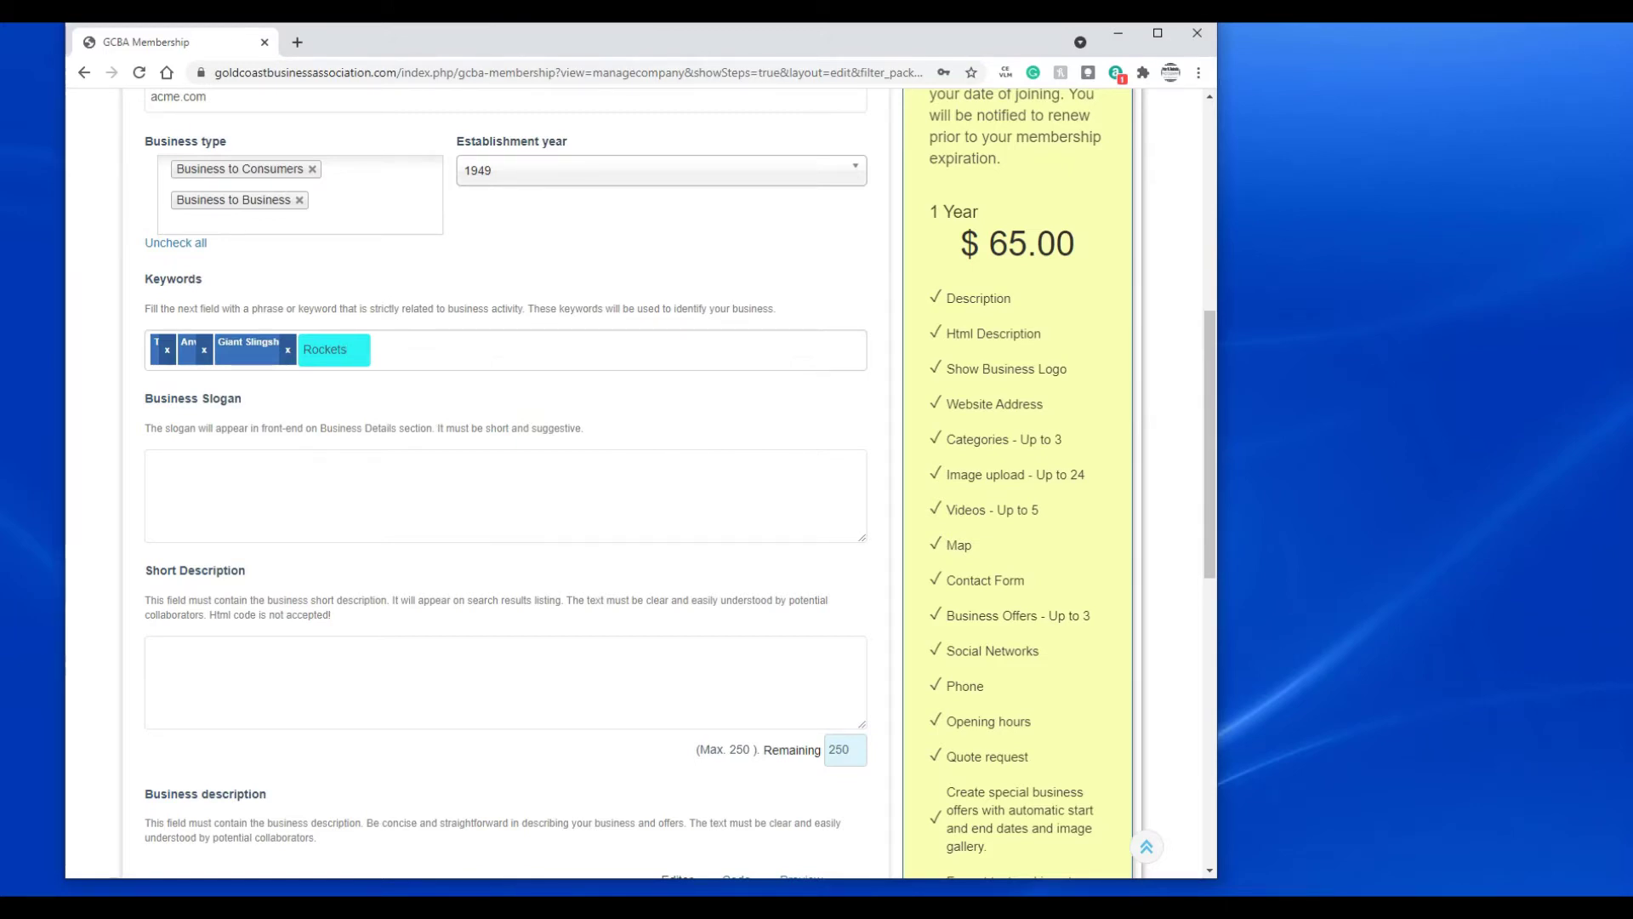
key("Return")
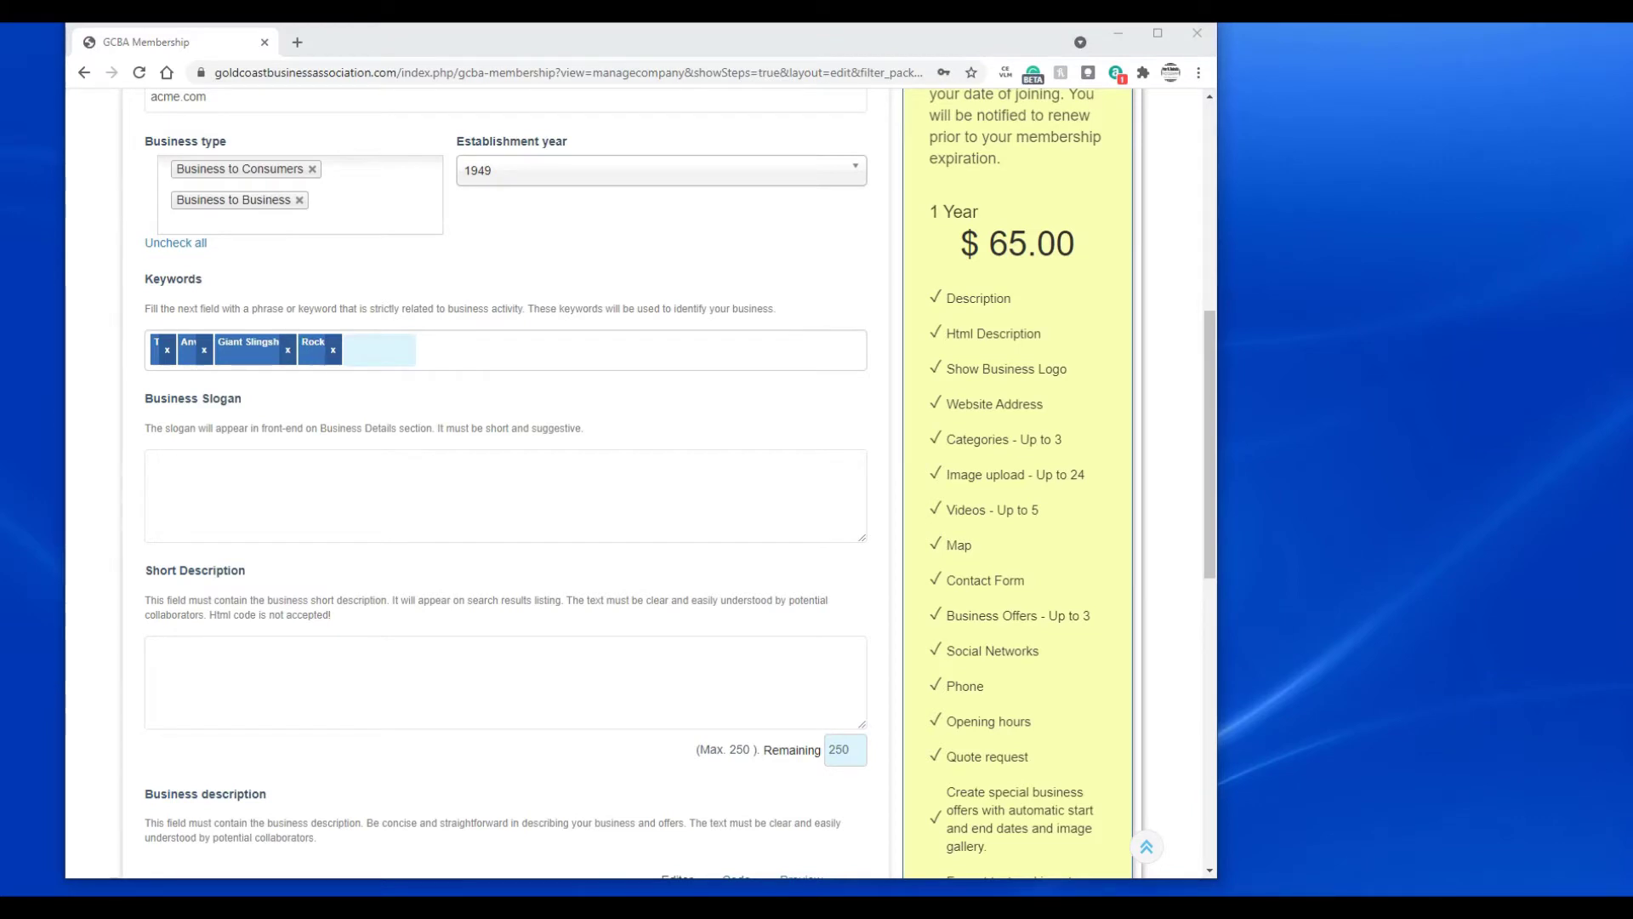
- Paste the slogan 'World leader in anvils, rockets, giant slingshots' into Business Slogan
left_click(298, 478)
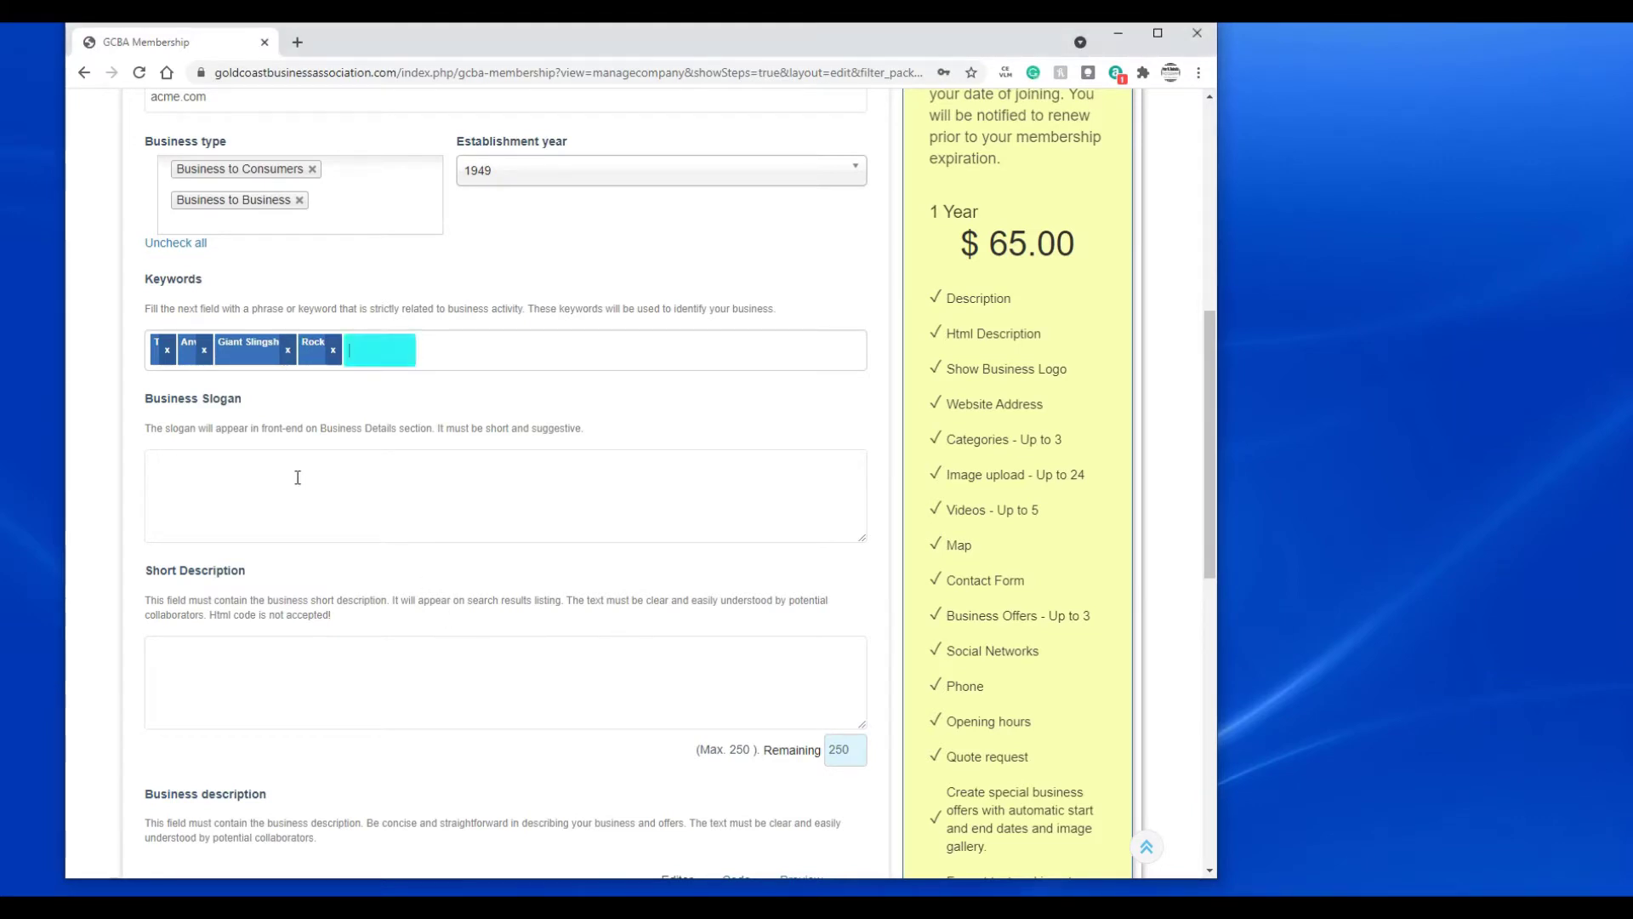
type("World leader in anvils, rockets, giant slingshots")
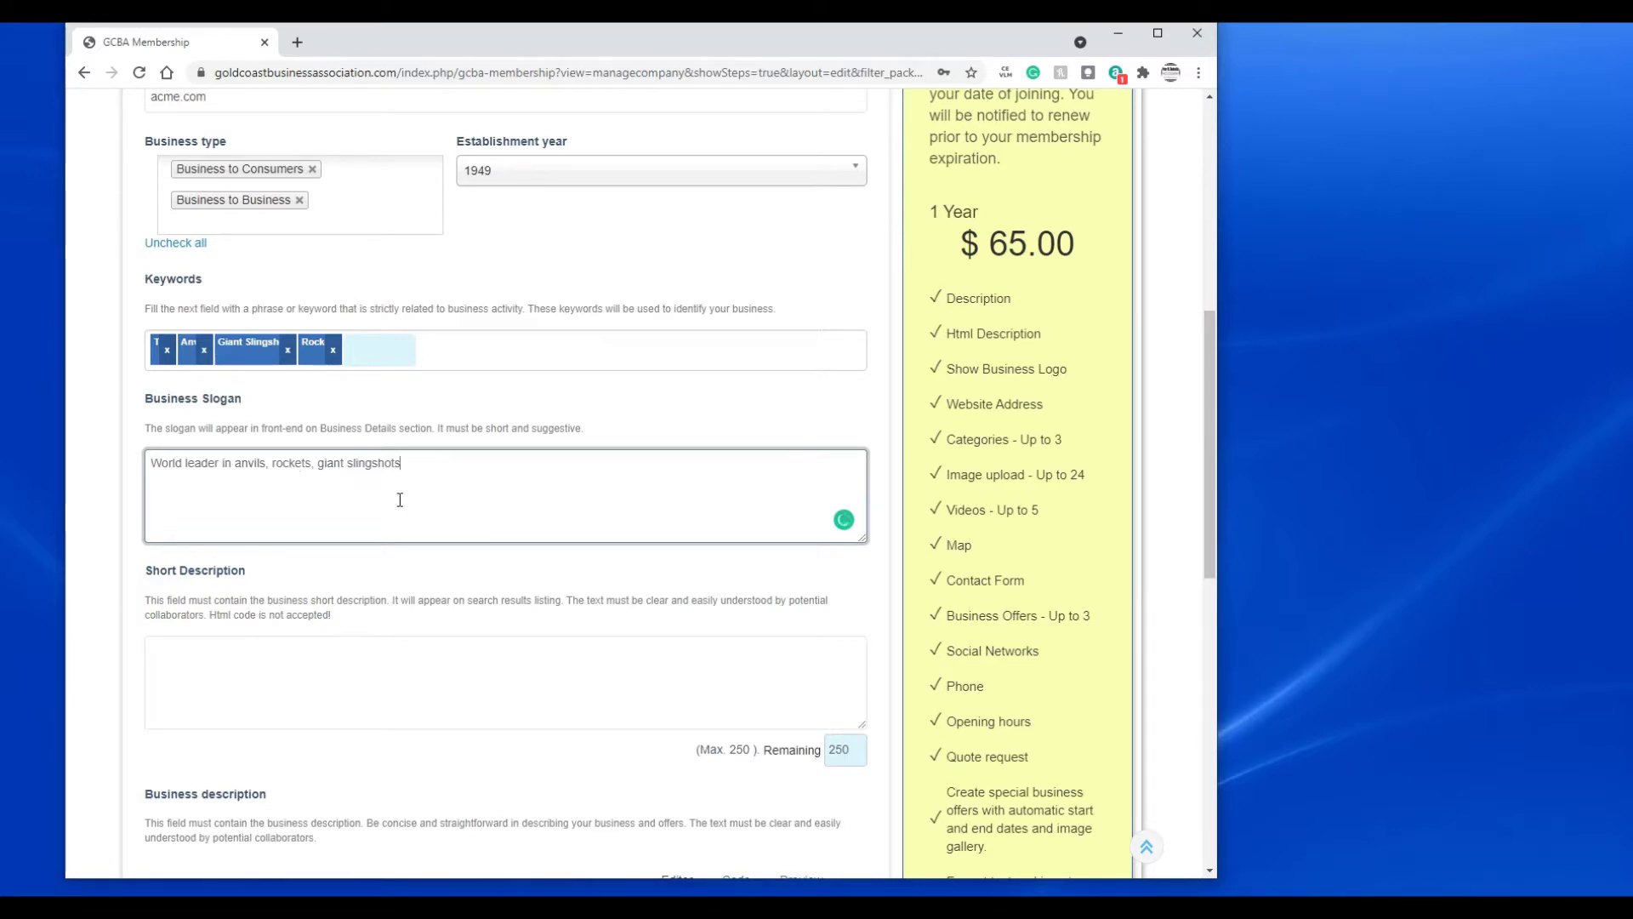
scroll(443, 481, "down", 3)
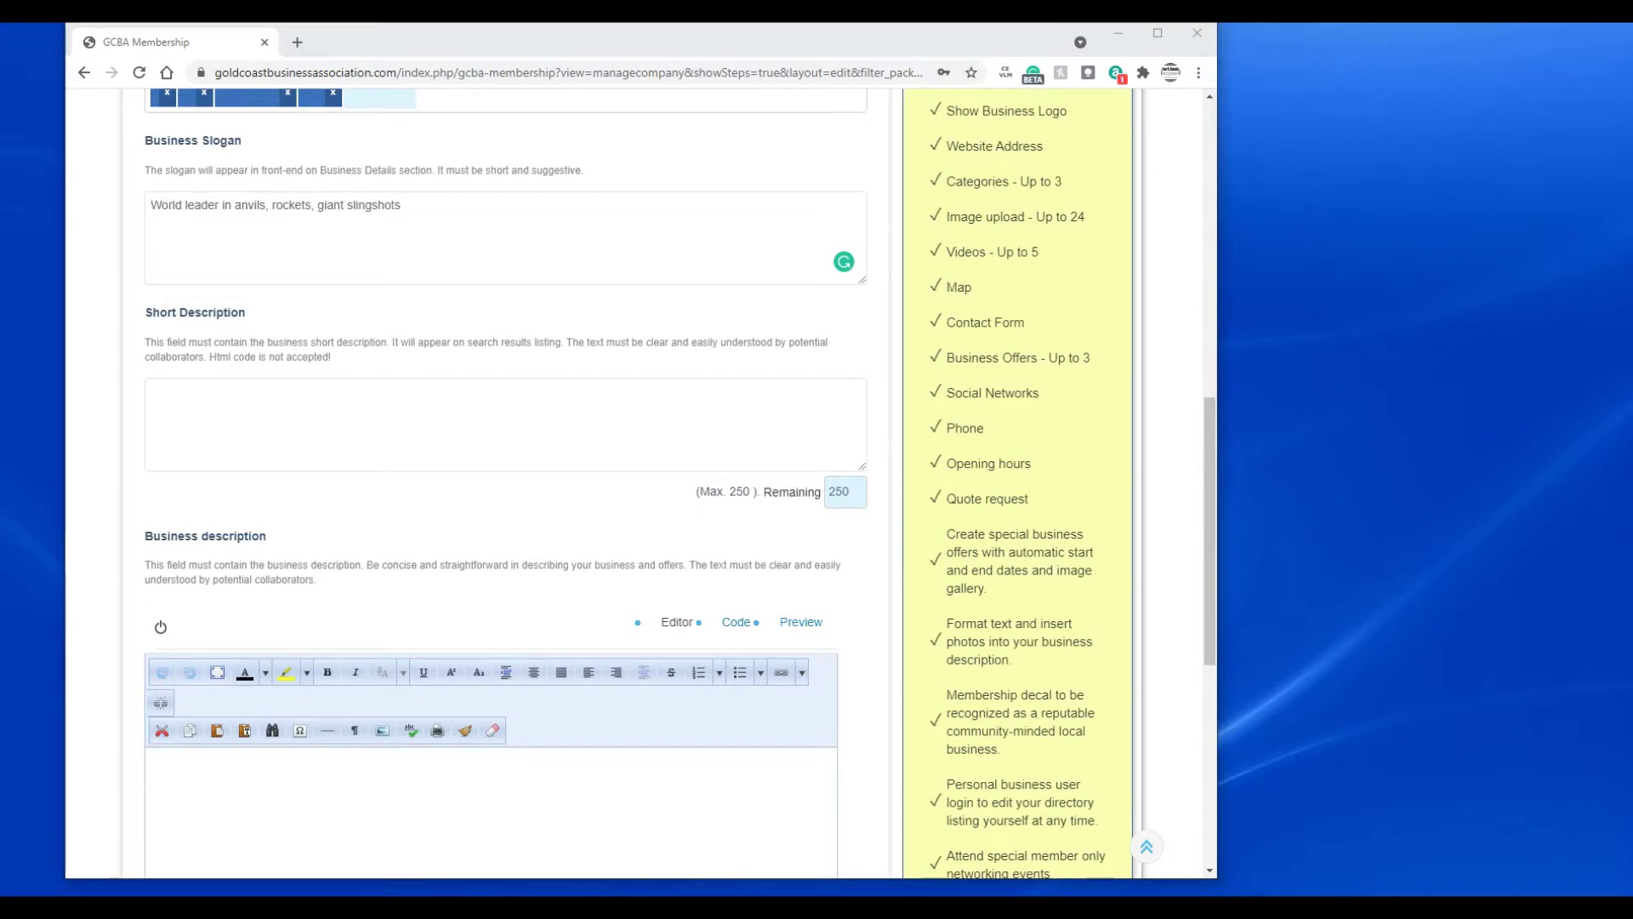
- Paste the short description about Acme's roadrunner-catching products since 1949
left_click(383, 423)
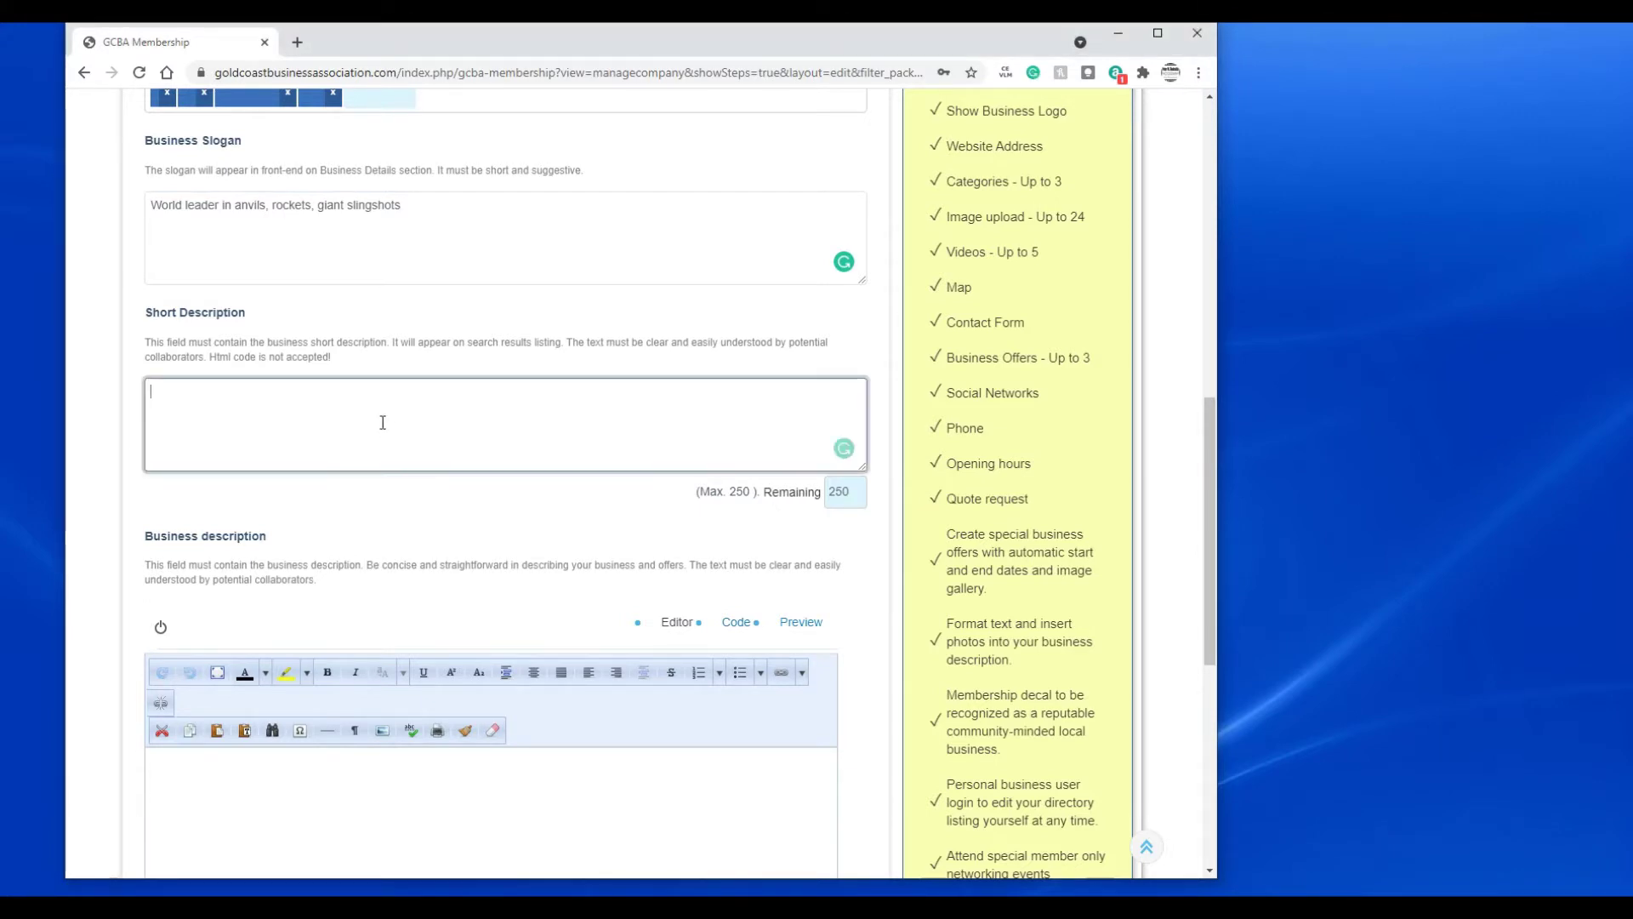
type("Providing a multitude of products to catch roadrunners, including anvils, tnt, rockets mousetraps, birdseed and more since 1949")
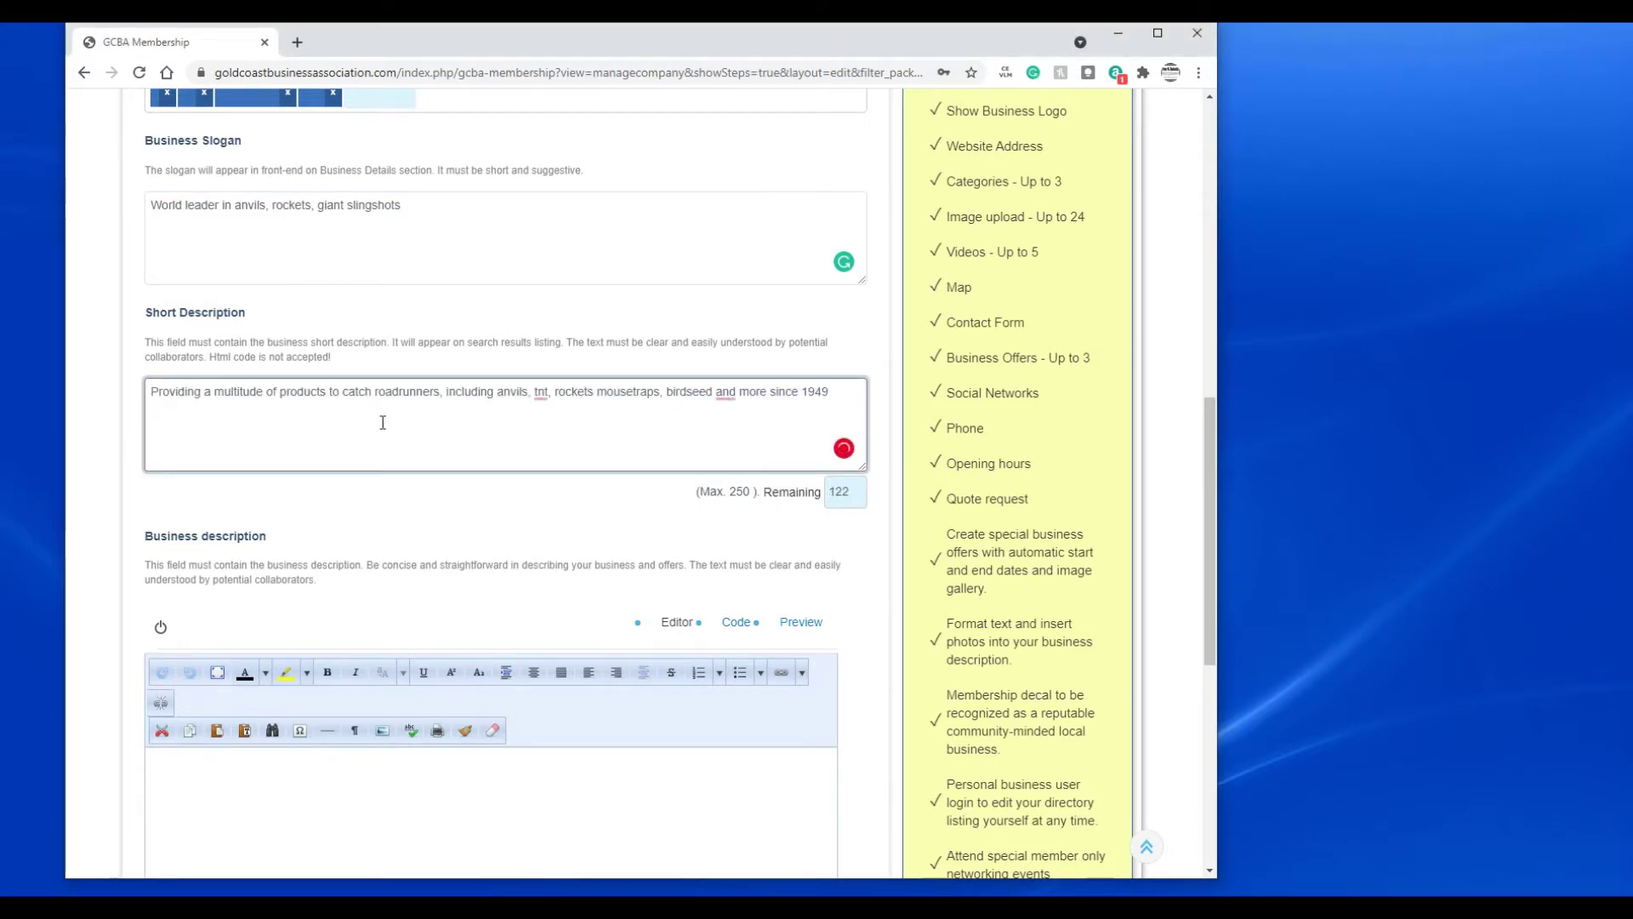
scroll(382, 422, "down", 2)
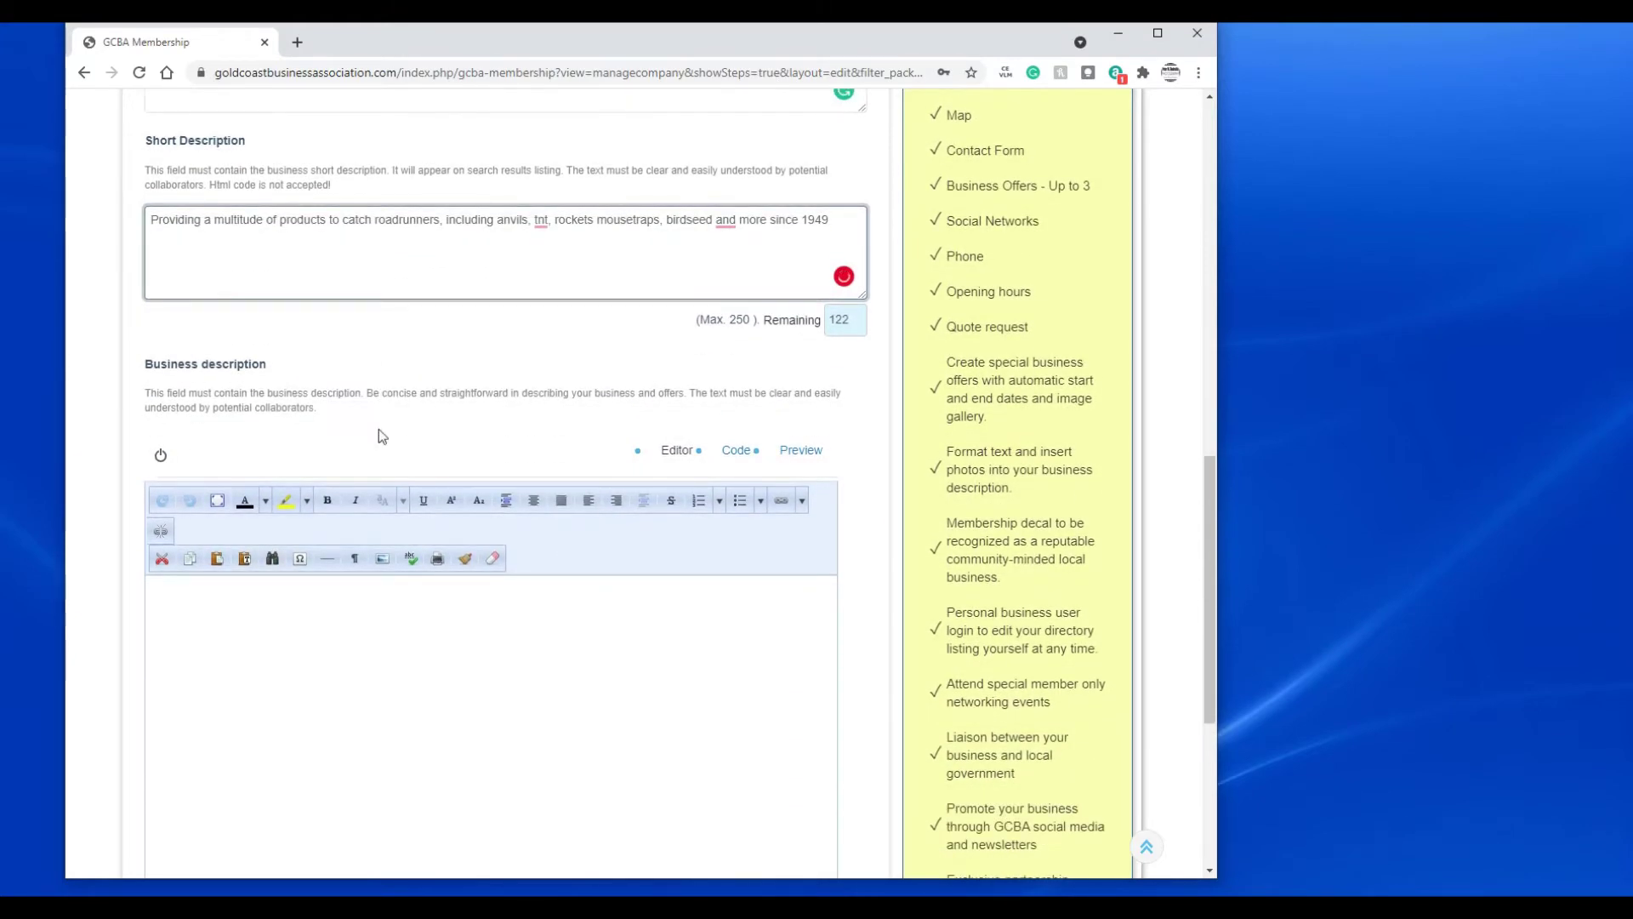
scroll(379, 436, "down", 3)
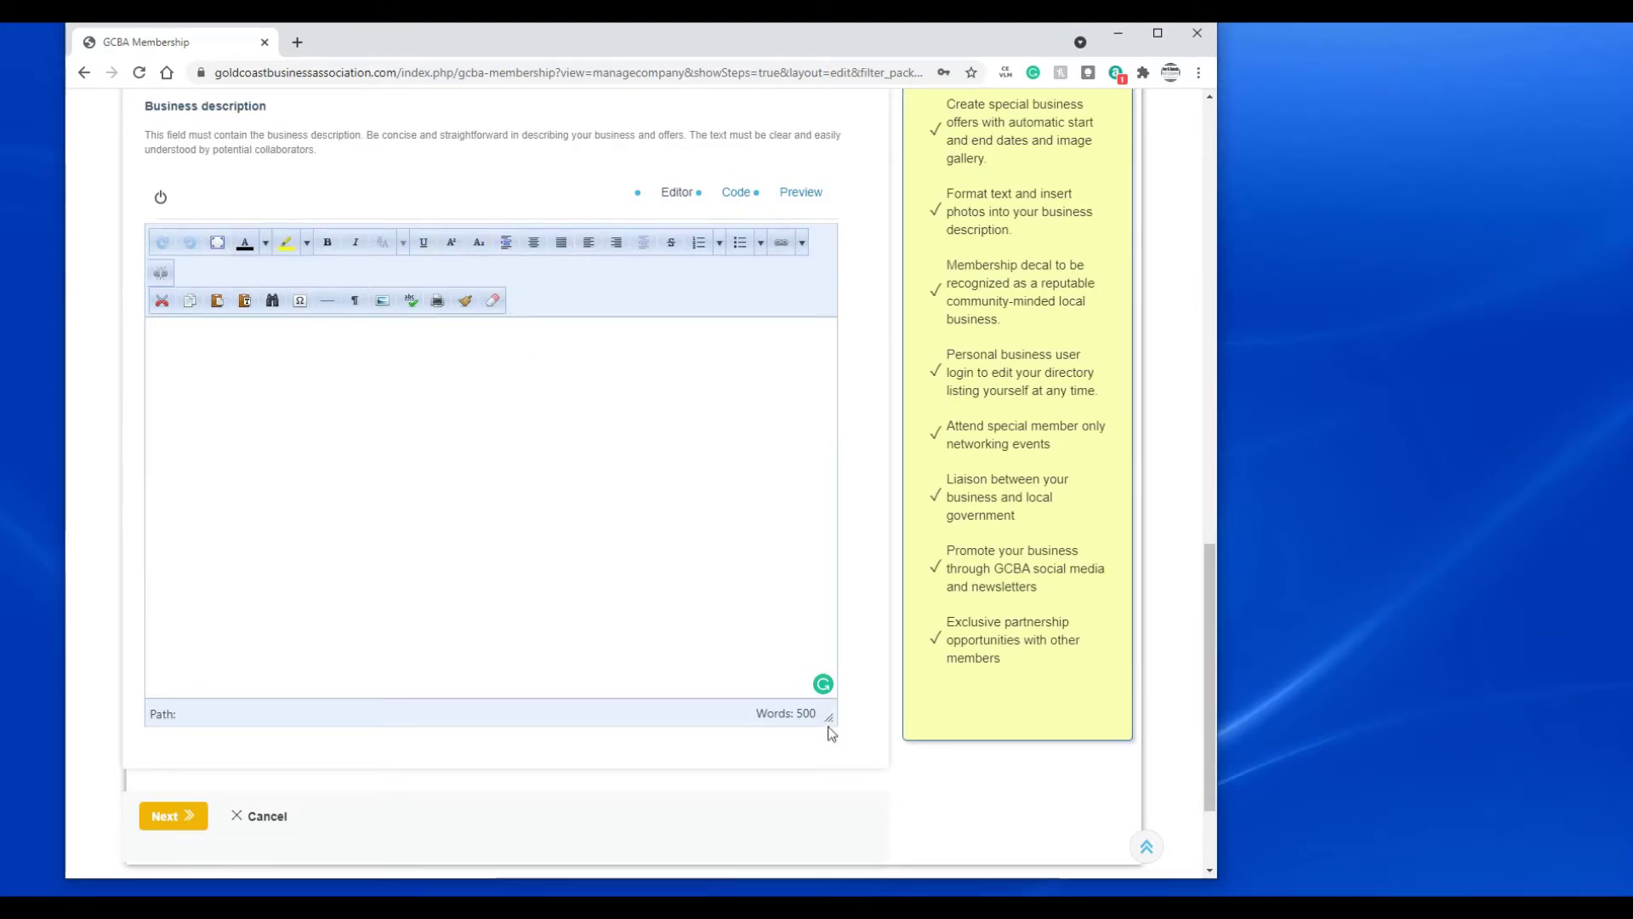
- Resize the description editor, paste the Acme Corporation history paragraph and select 'Acme Corporation'
mouse_move(827, 719)
left_mouse_down()
mouse_move(684, 442)
mouse_move(780, 416)
mouse_move(817, 435)
mouse_move(819, 664)
mouse_move(838, 733)
left_mouse_up()
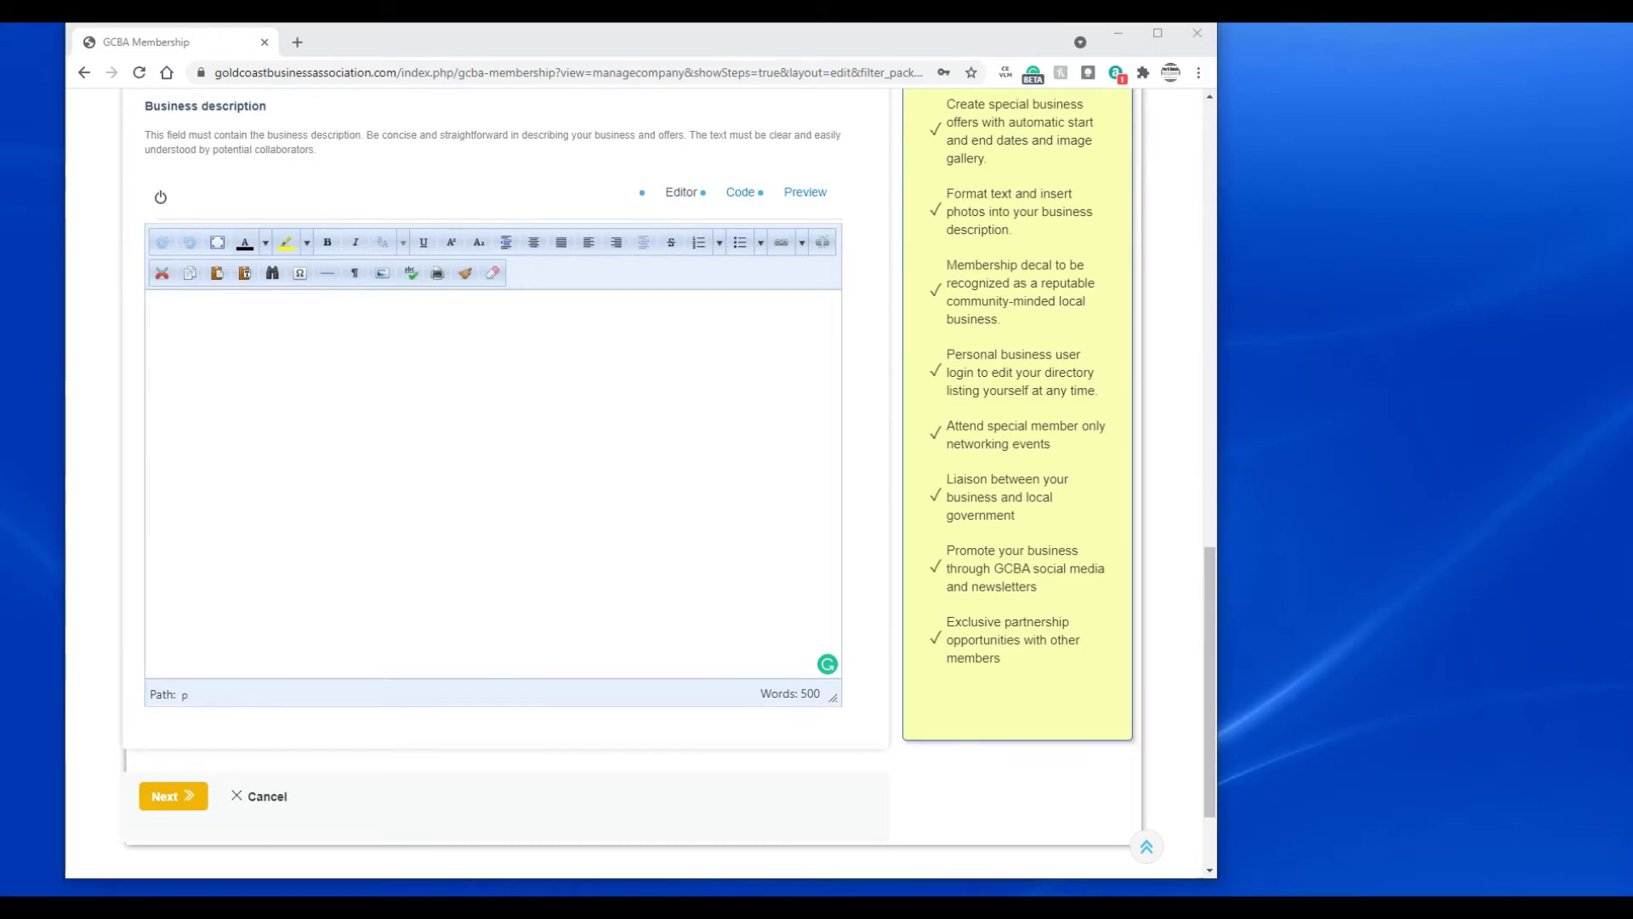
left_click(452, 376)
type("Acme Corporation was established in 1940 based in the Southwest American Dessert with a regional office in Glen Cove, NY. We provide a multitude of products to catch roadrunners, including anvils, TNT, rockets mousetraps, birdseed, and more. Our experienced customer service team will assist you in determining the best product for your personal.  We are rod to say, or largest customer, the renowned, Wile E. Coyote purchases his tools exclusively from Acme.")
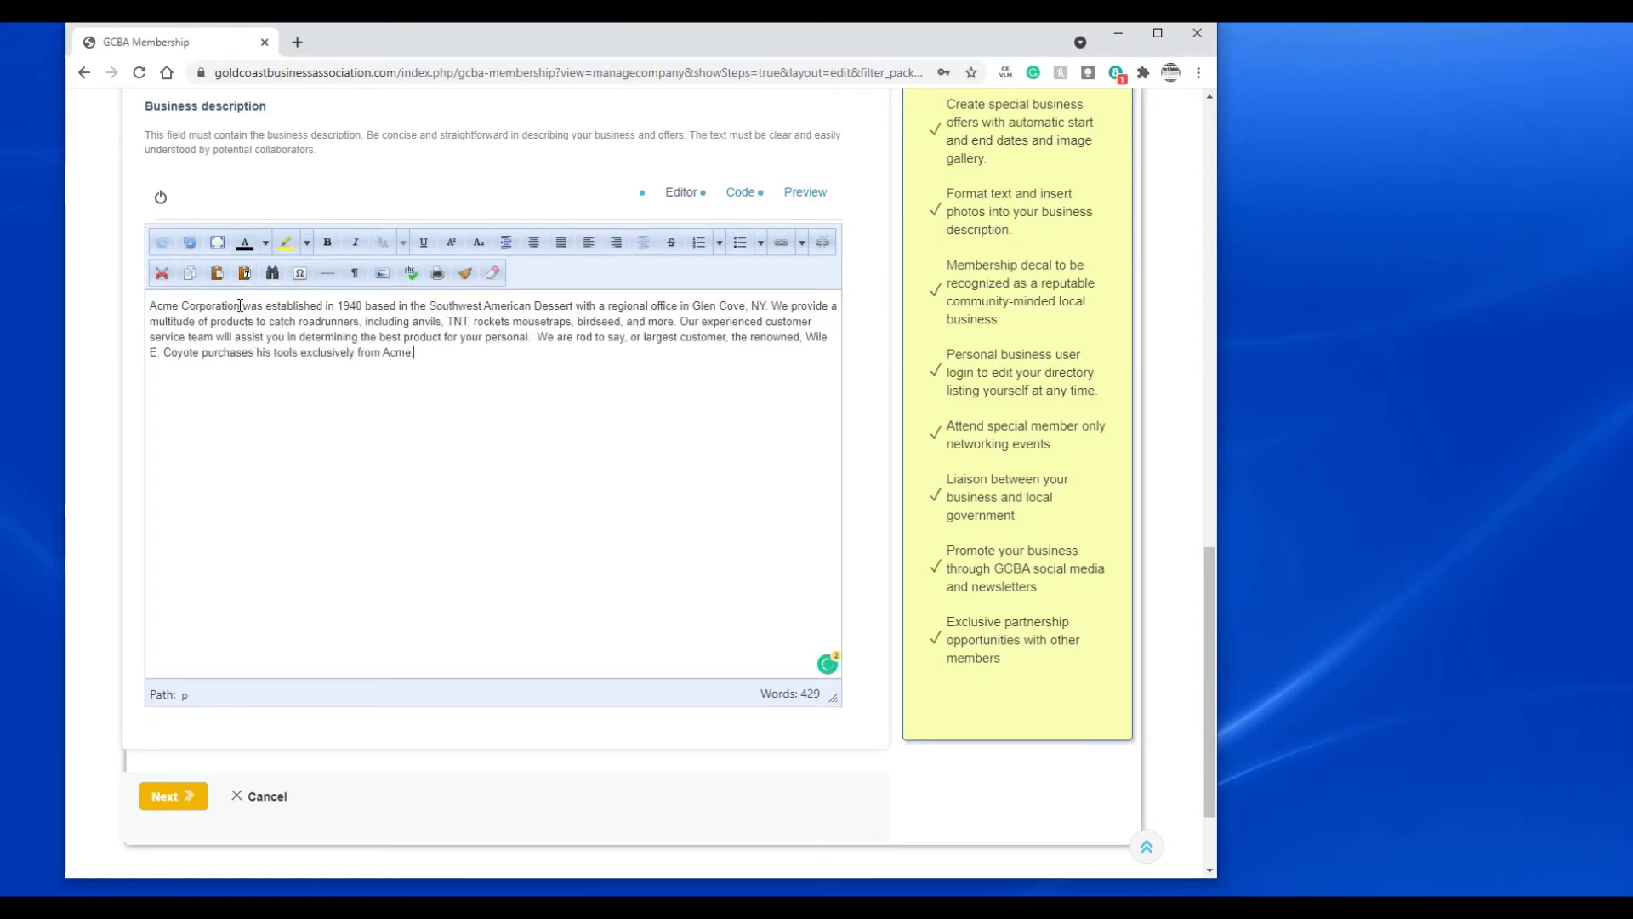
left_click_drag(240, 306, 149, 310)
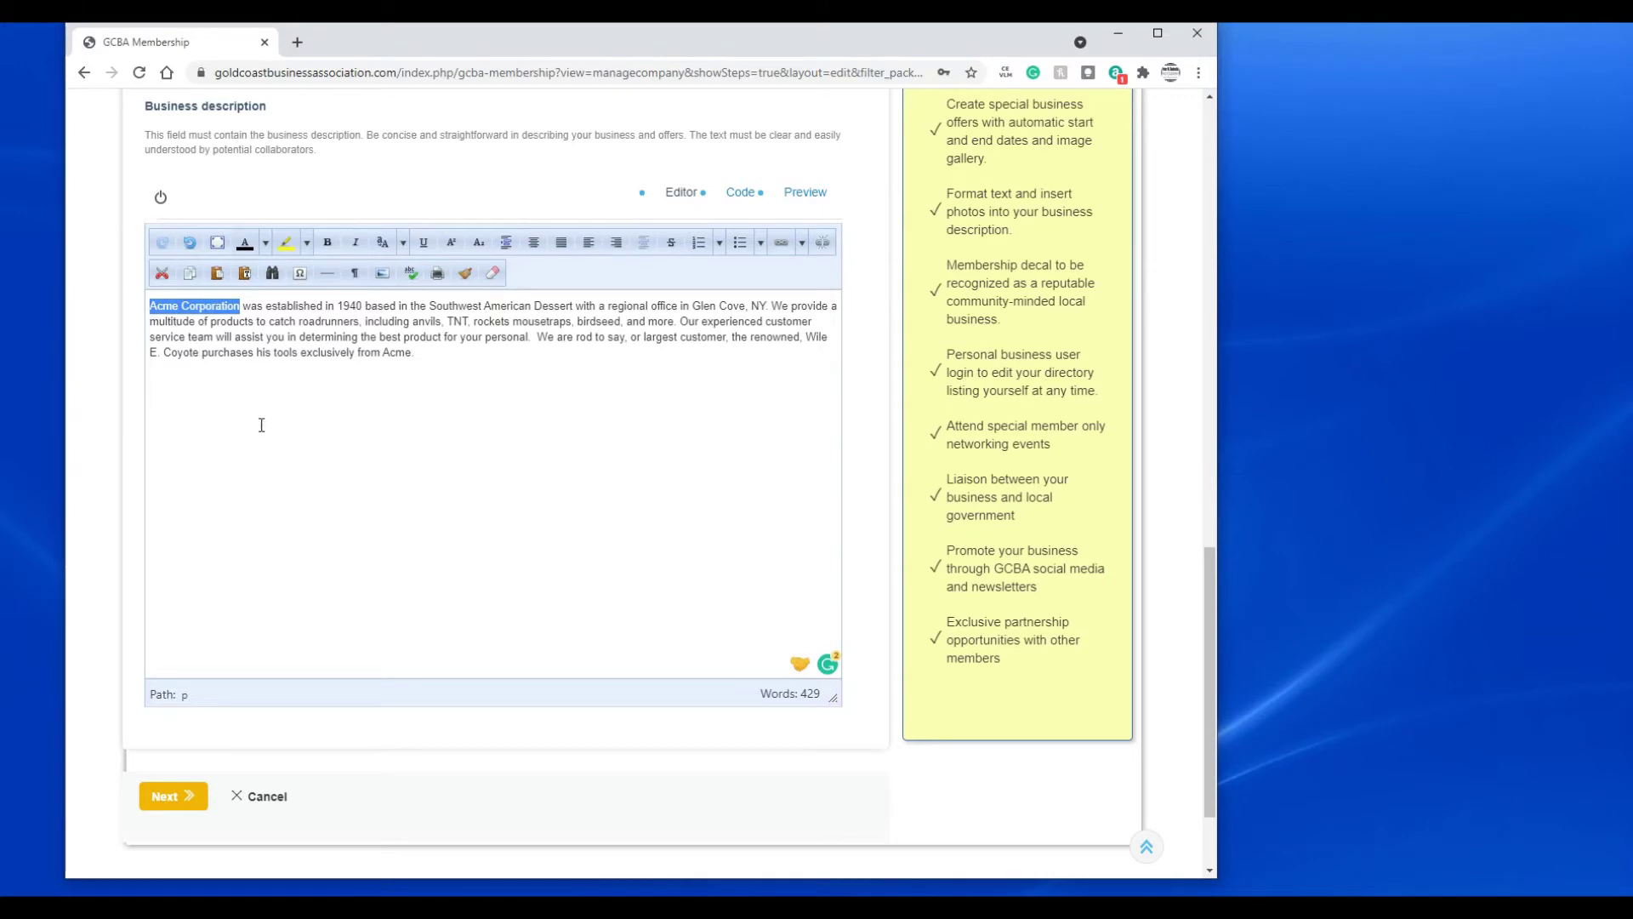
- Bold 'Acme Corporation', italicise 'established in 1940', and colour 'TNT' red
left_click(323, 247)
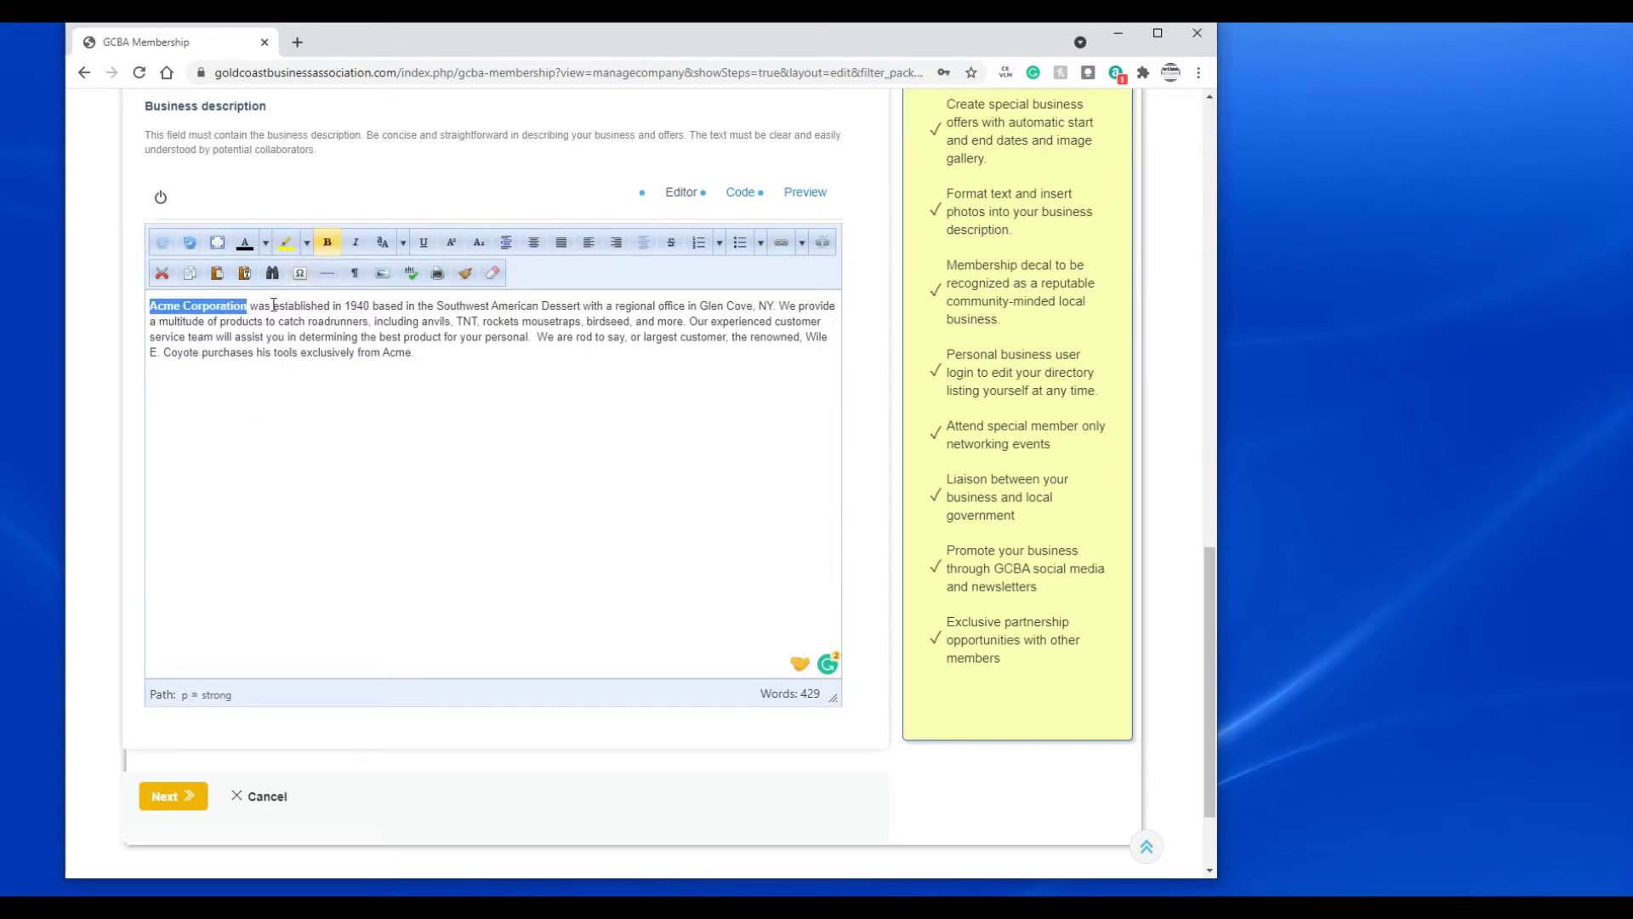
left_click_drag(273, 304, 375, 312)
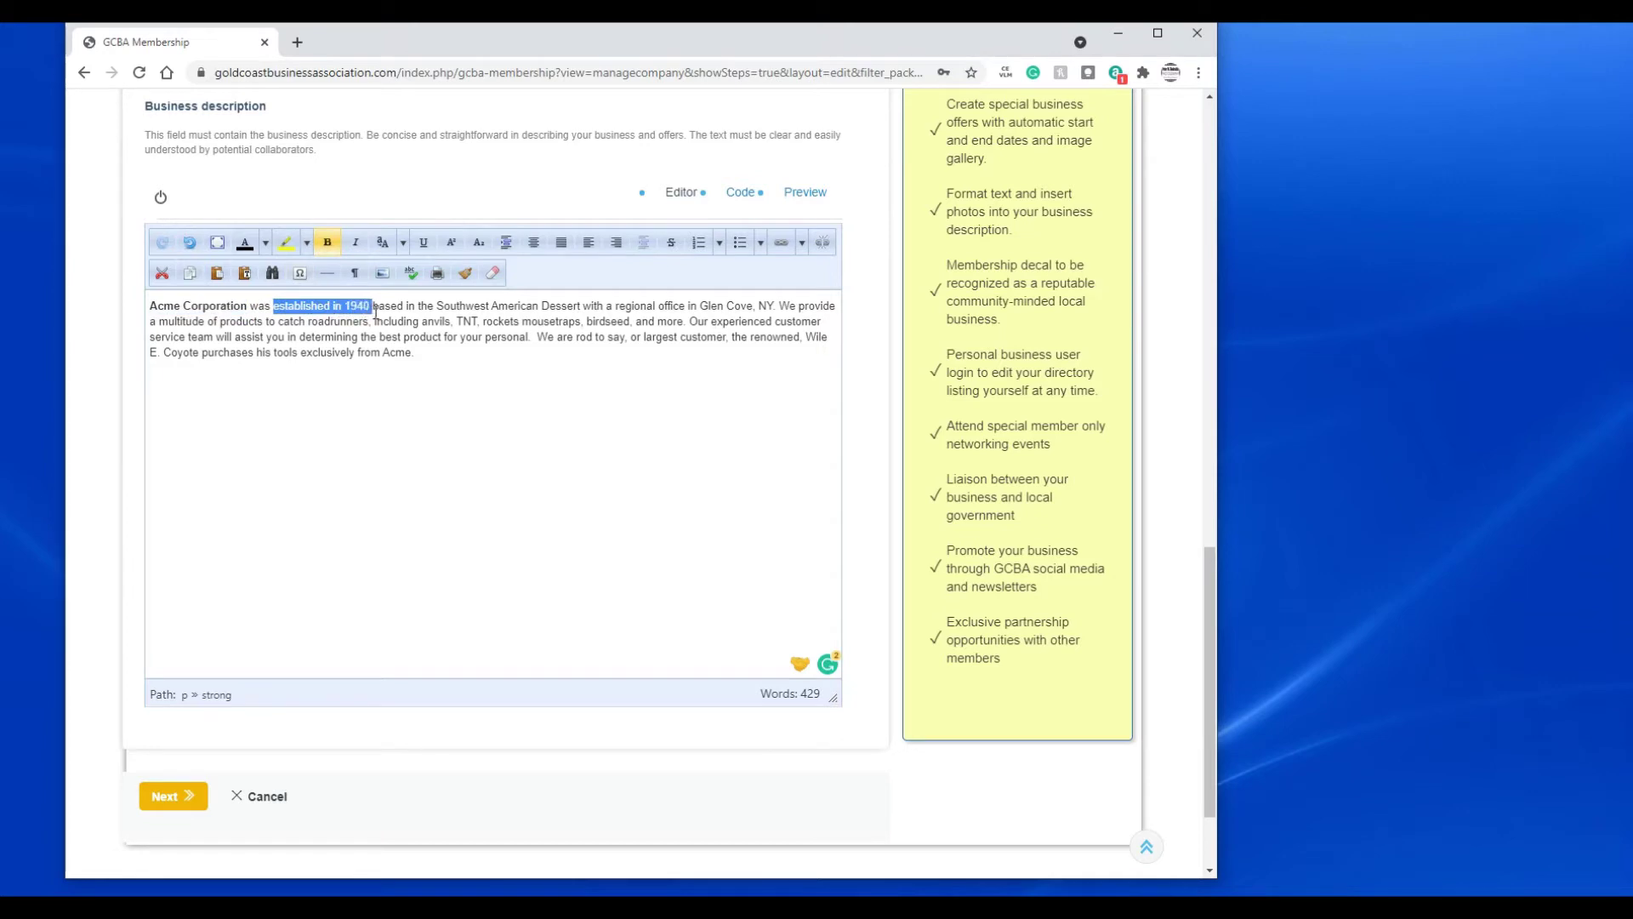
left_click(357, 247)
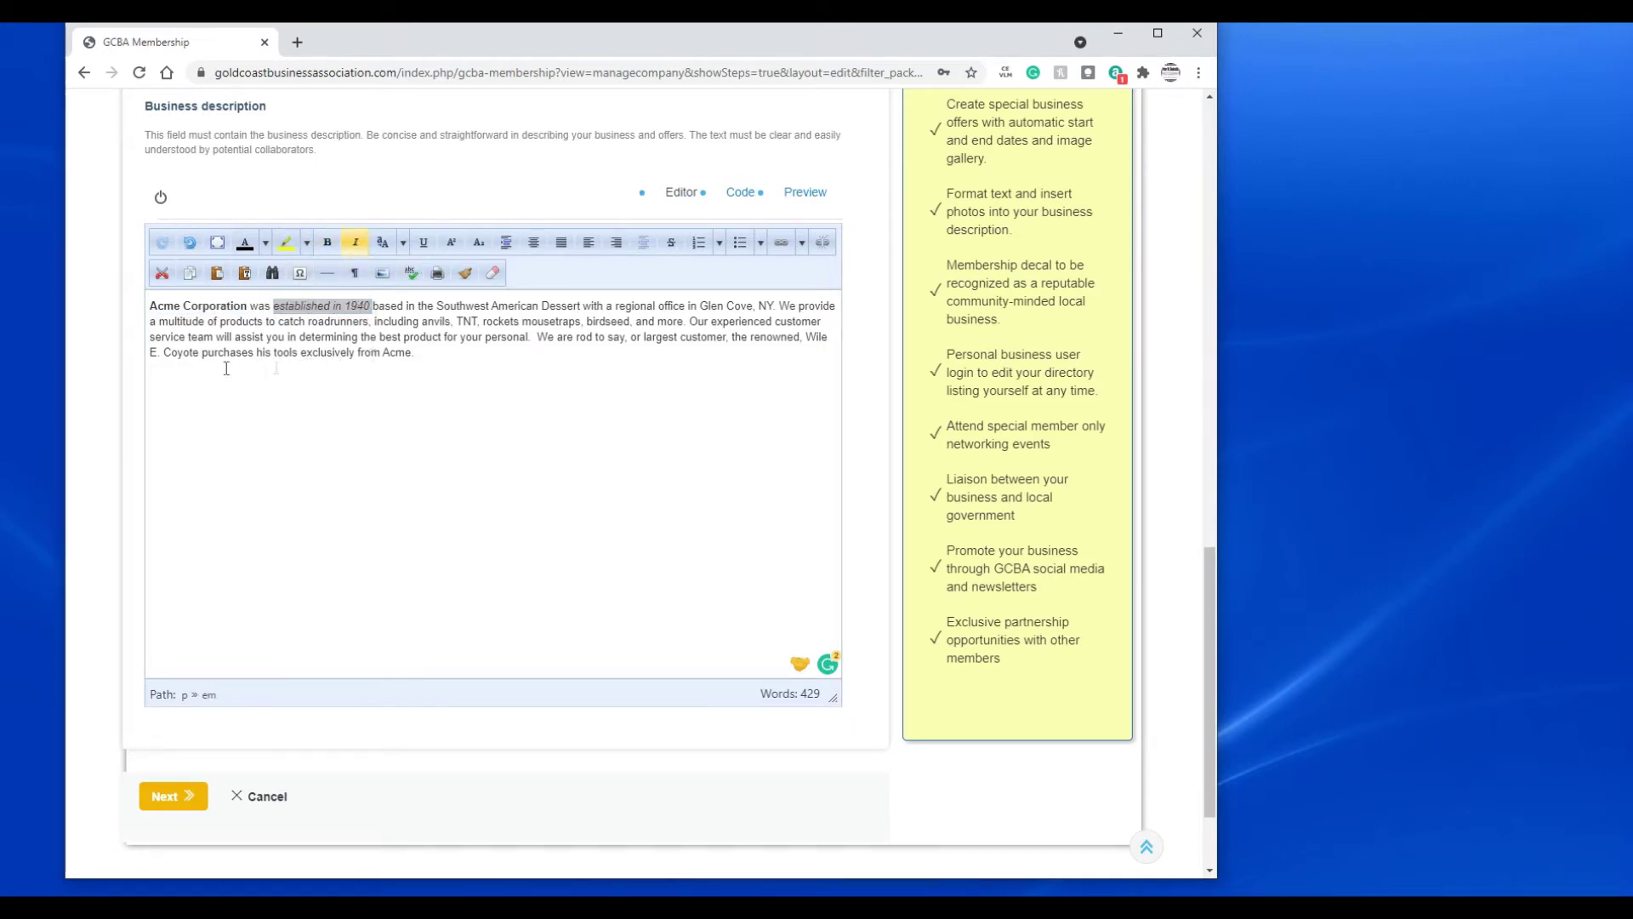
left_click(460, 321)
double_click(460, 322)
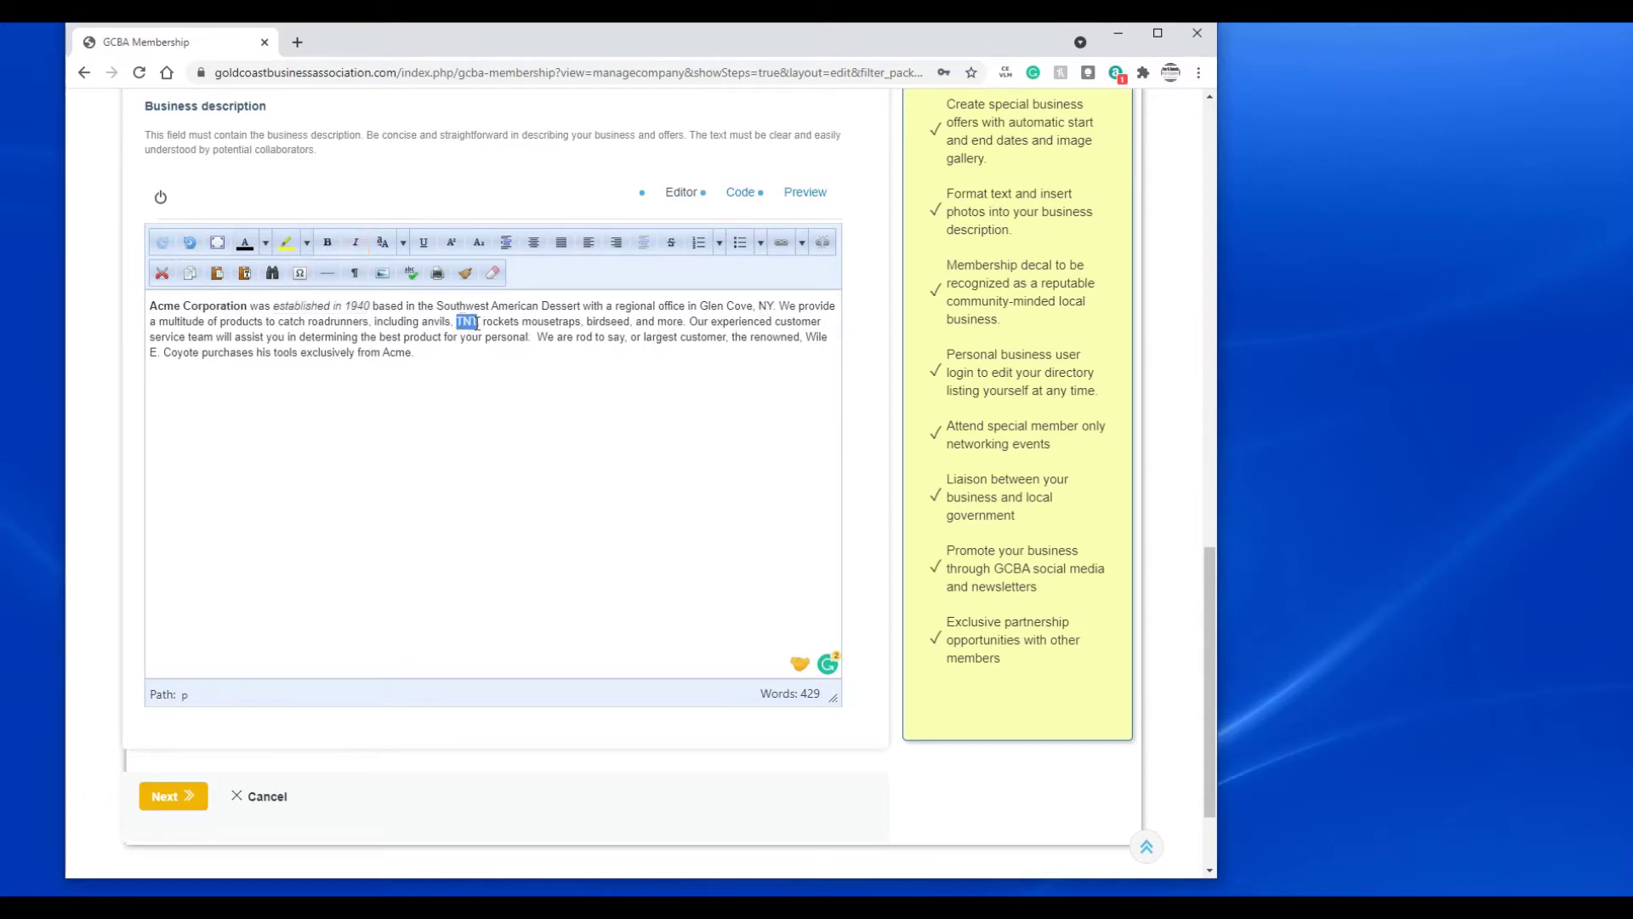
left_click(265, 242)
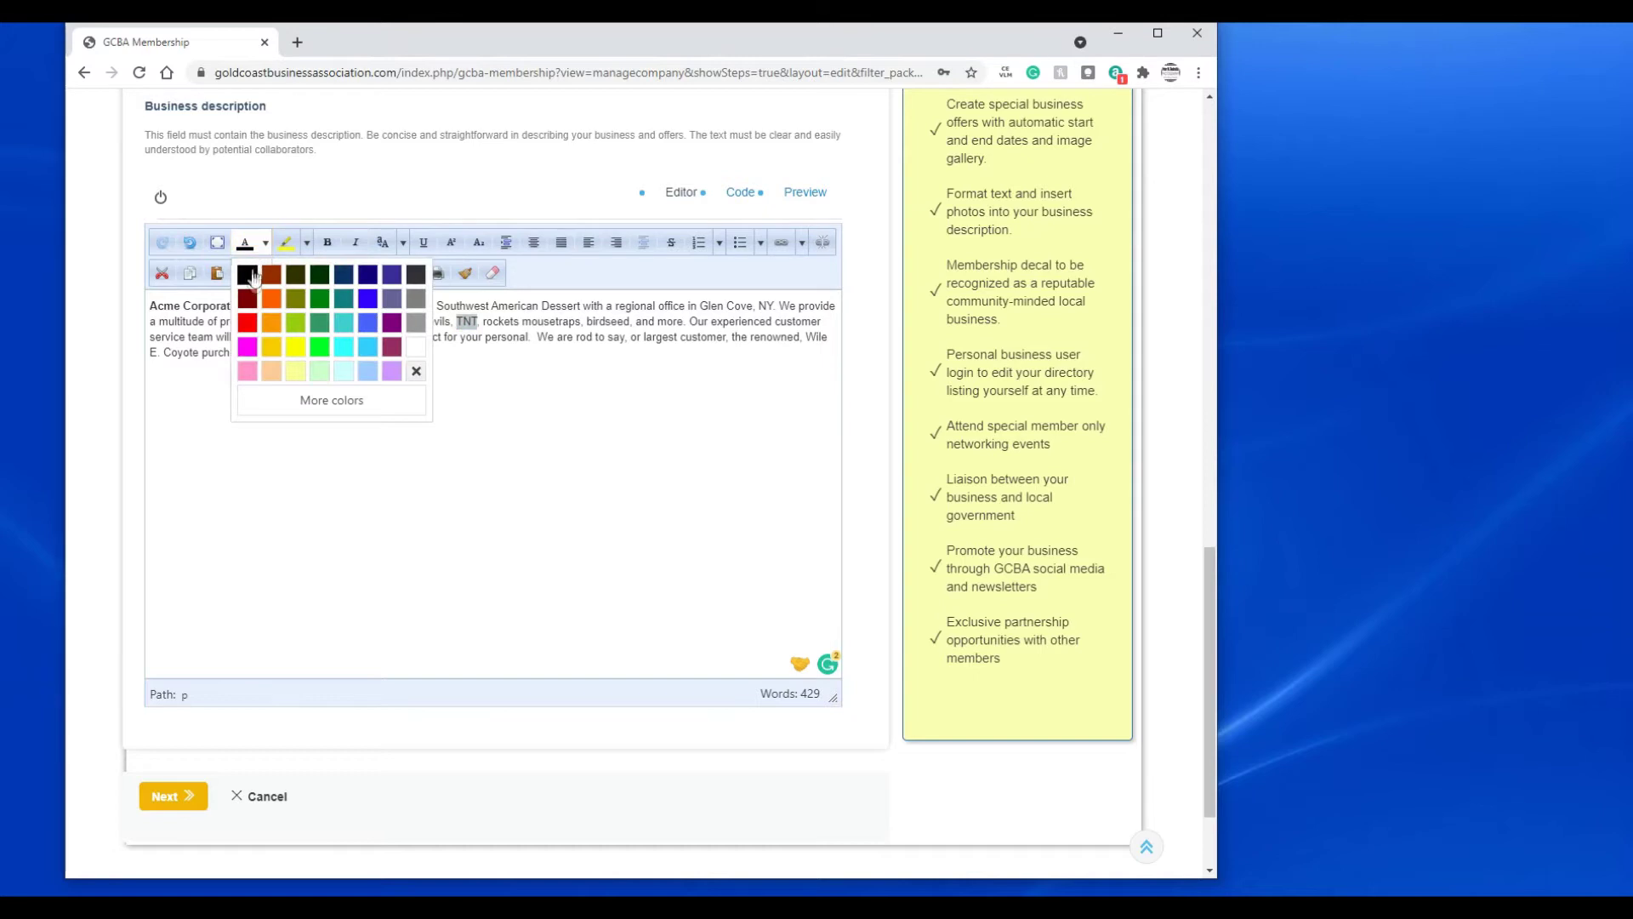
left_click(246, 323)
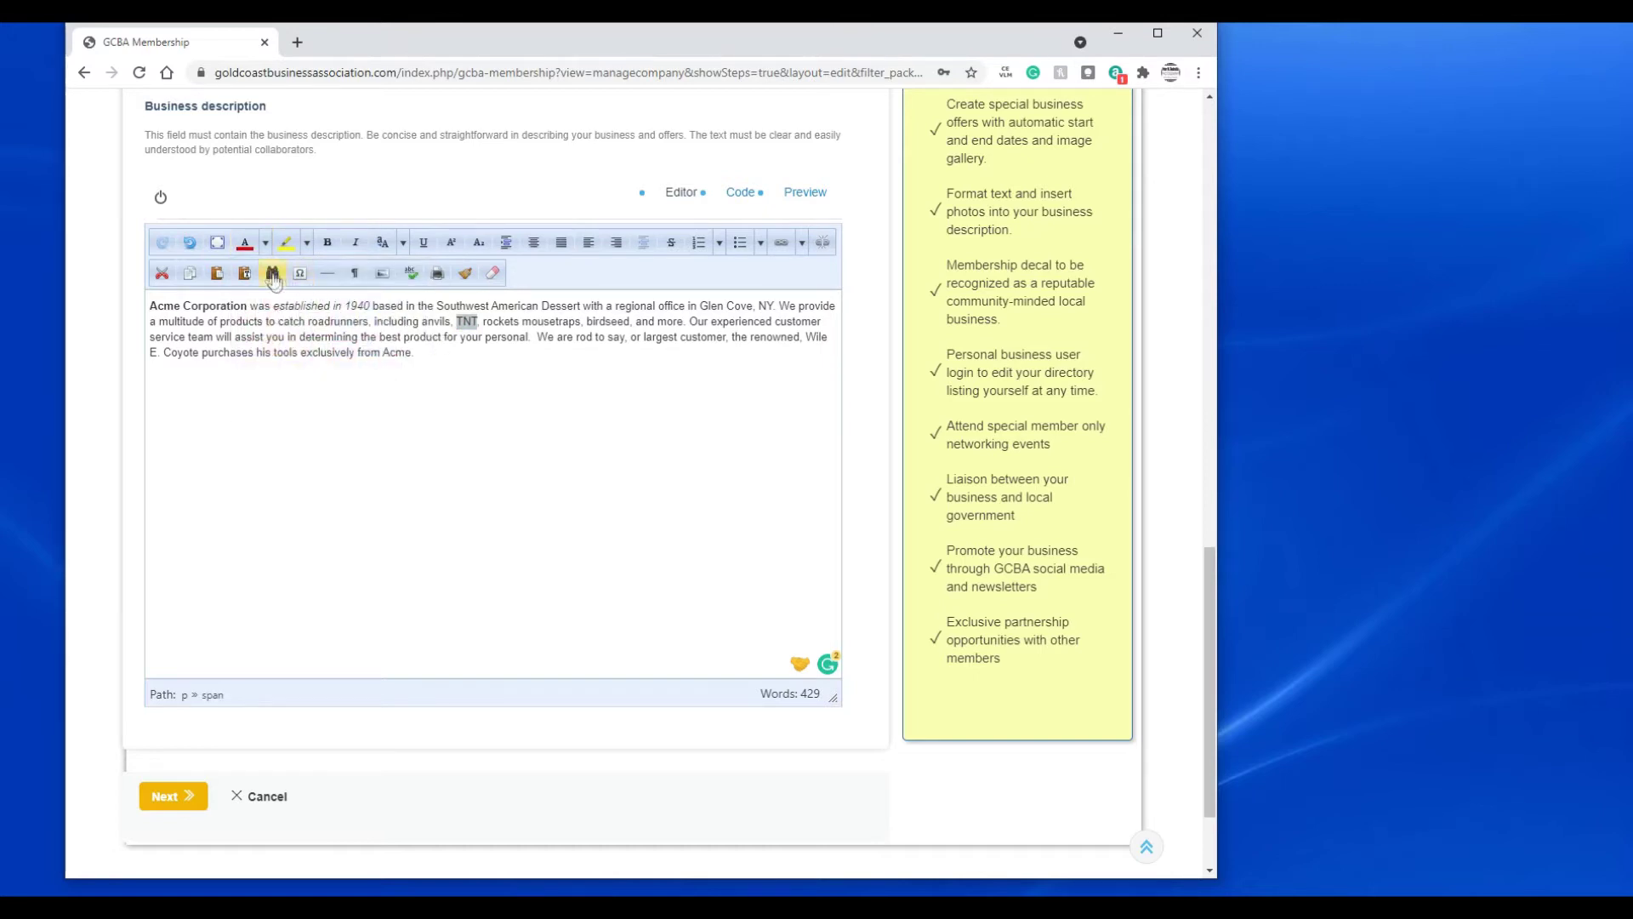
left_click(425, 366)
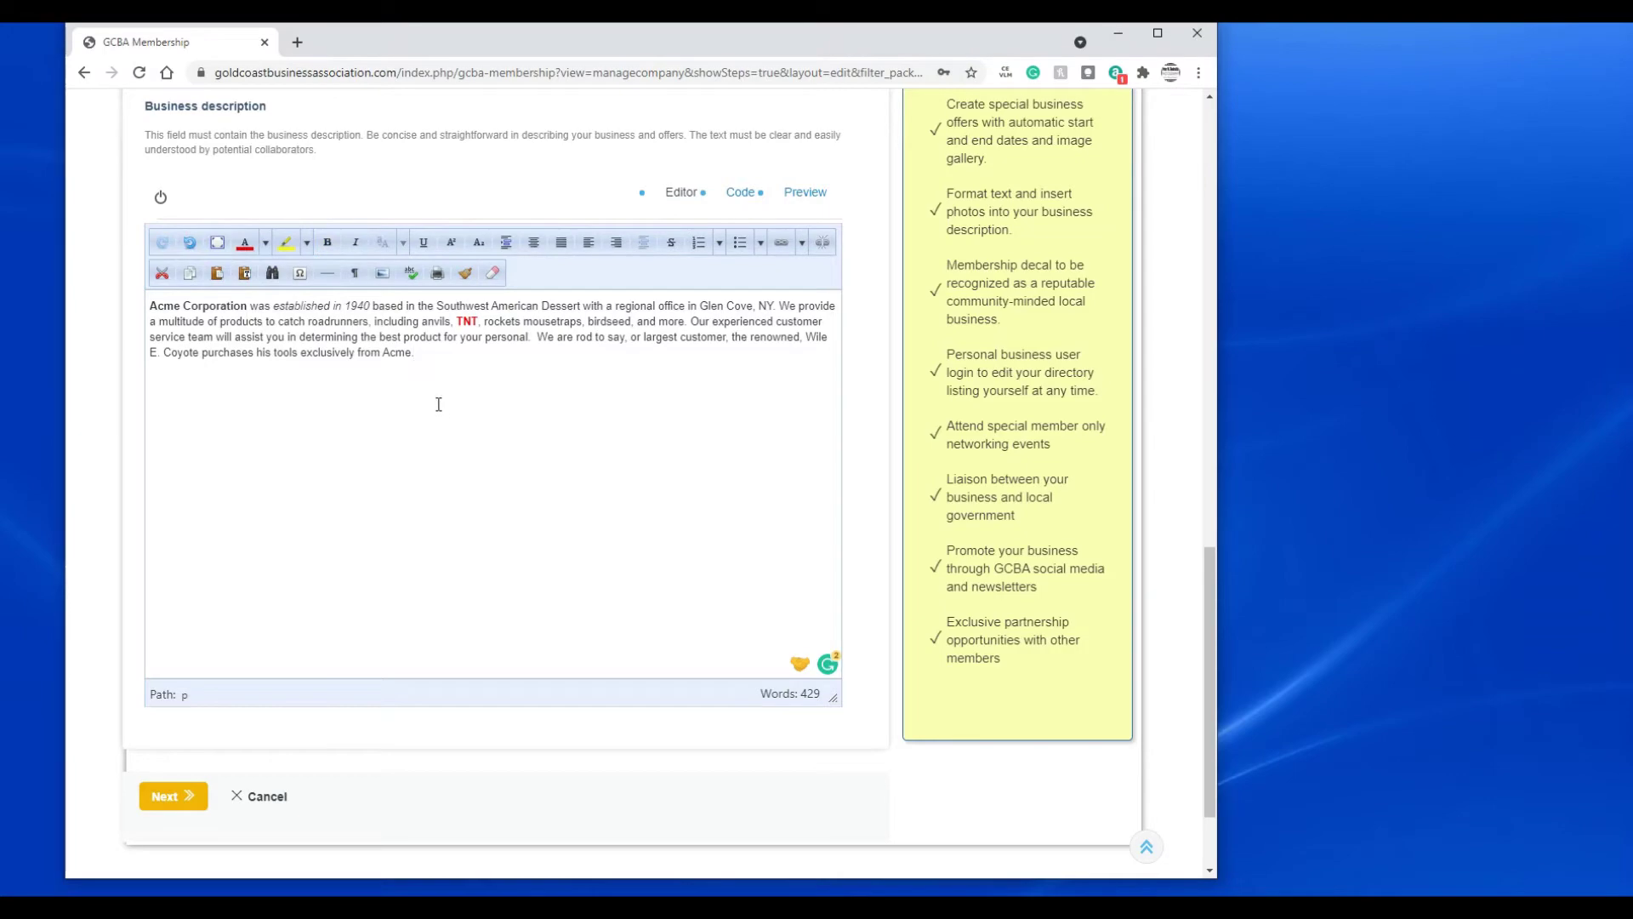
scroll(439, 404, "down", 2)
scroll(439, 404, "up", 2)
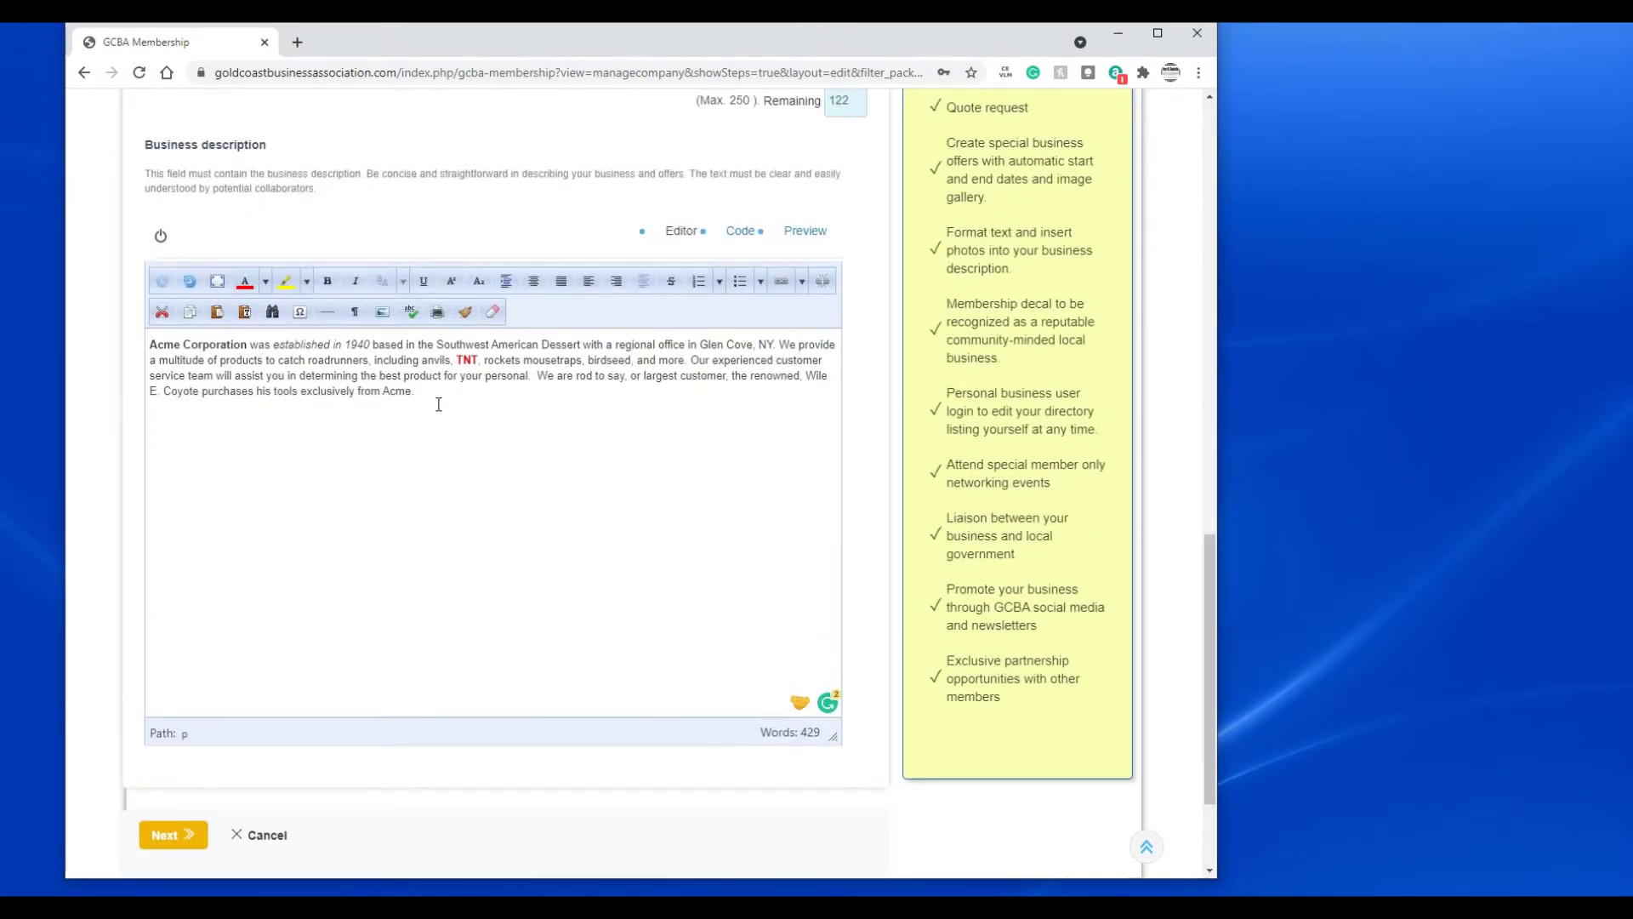
scroll(463, 456, "down", 2)
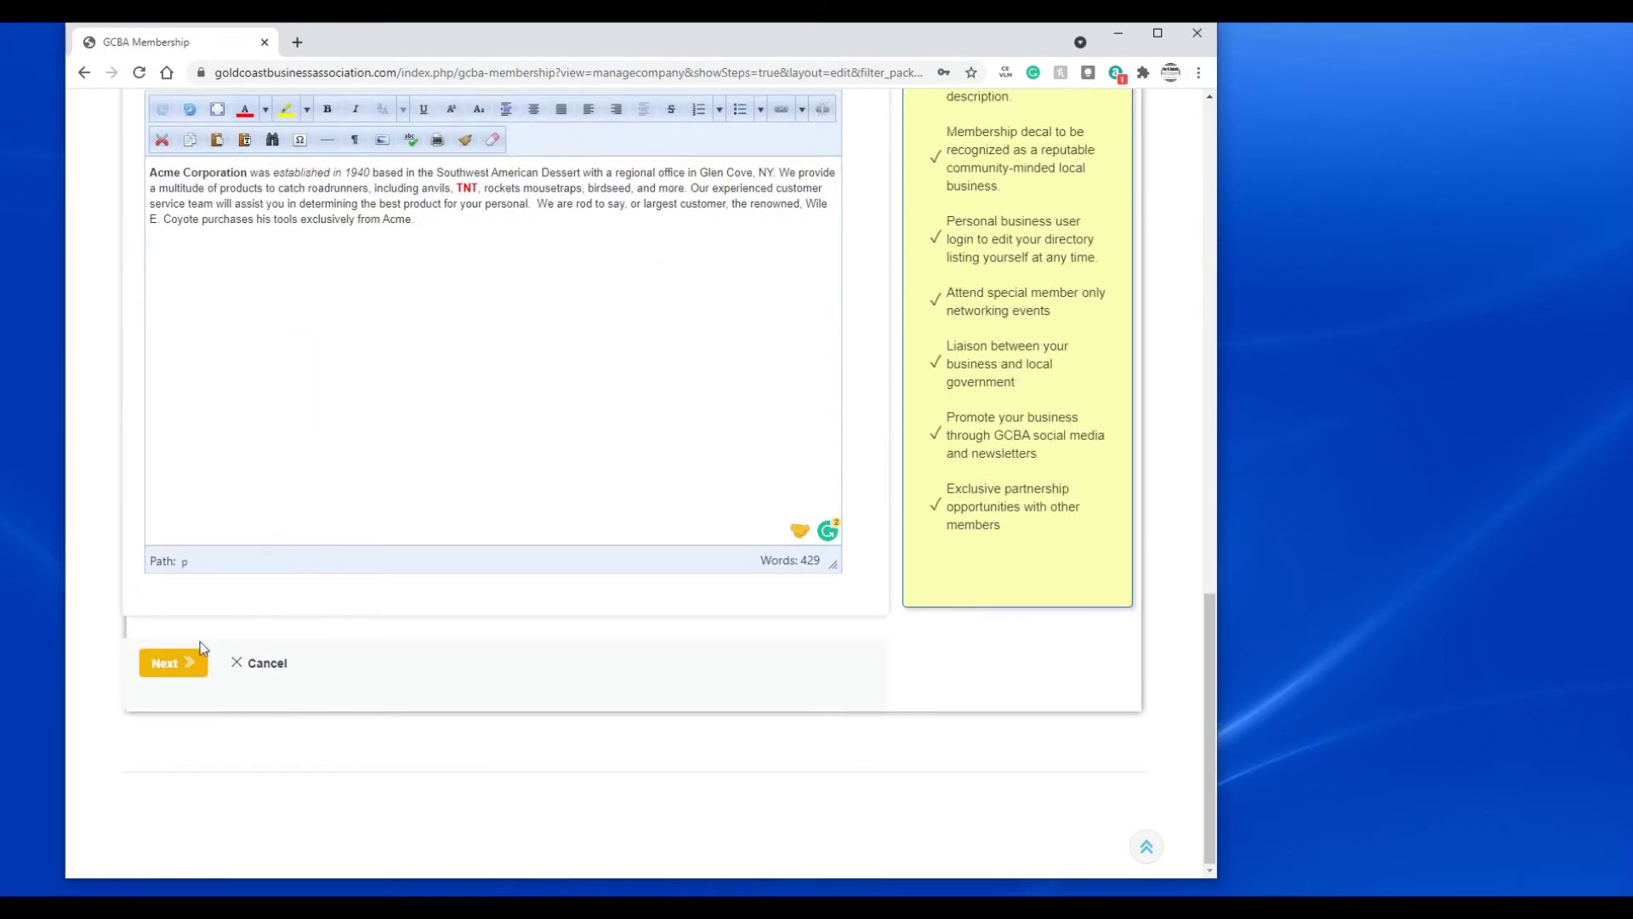
- On the Details step, add categories Business & Professional Services and Construction & Building Services
left_click(172, 663)
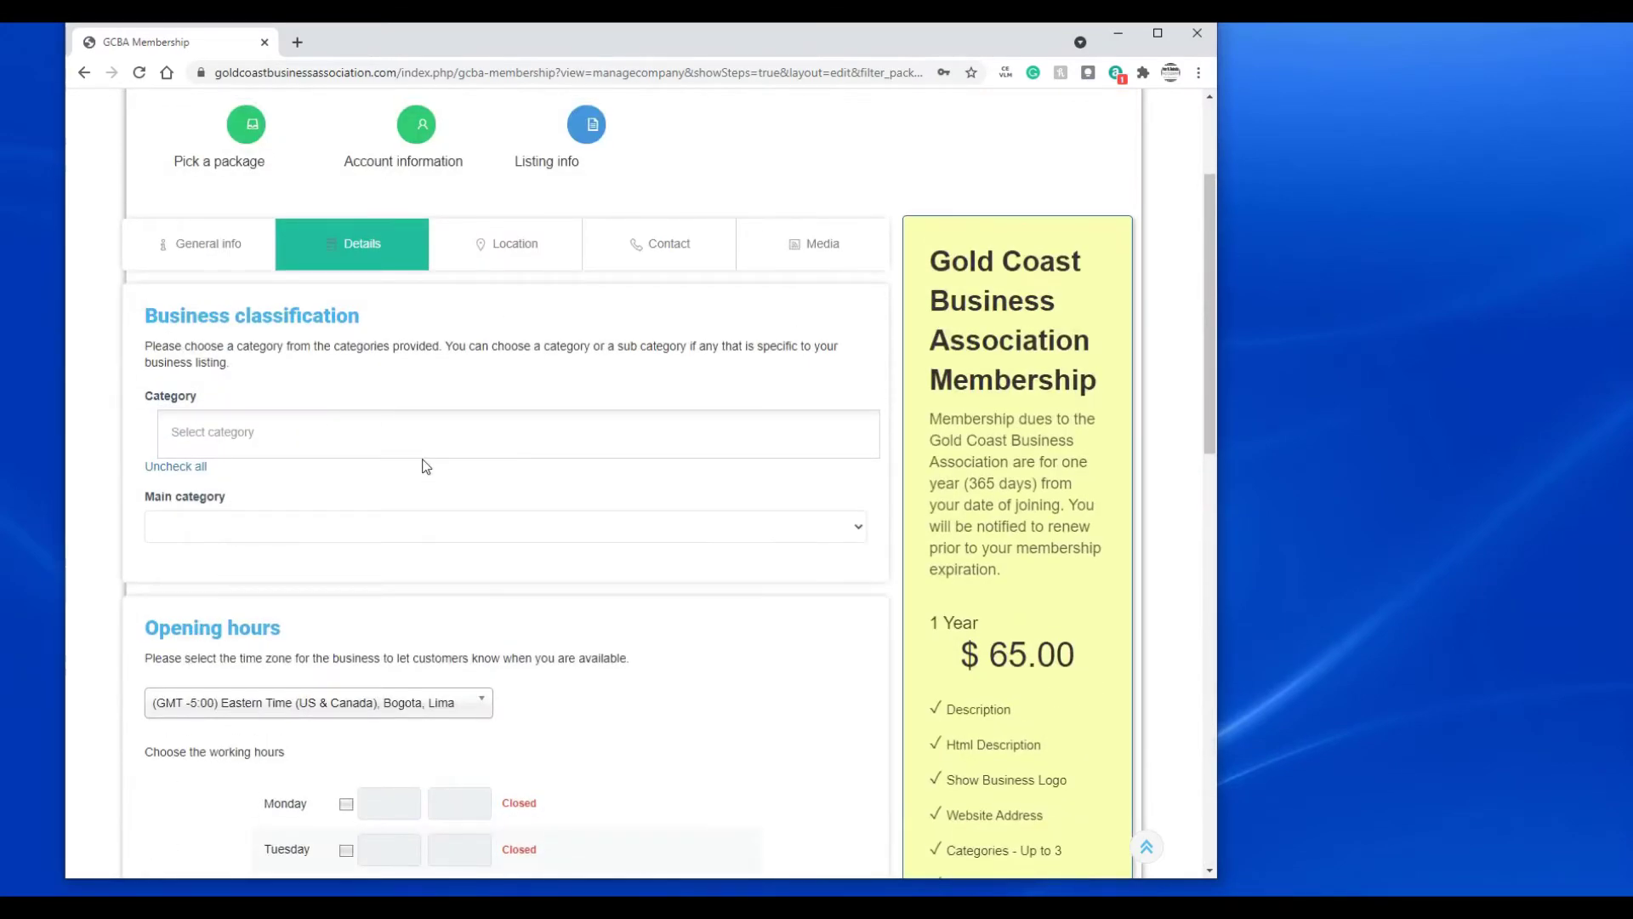
left_click(232, 432)
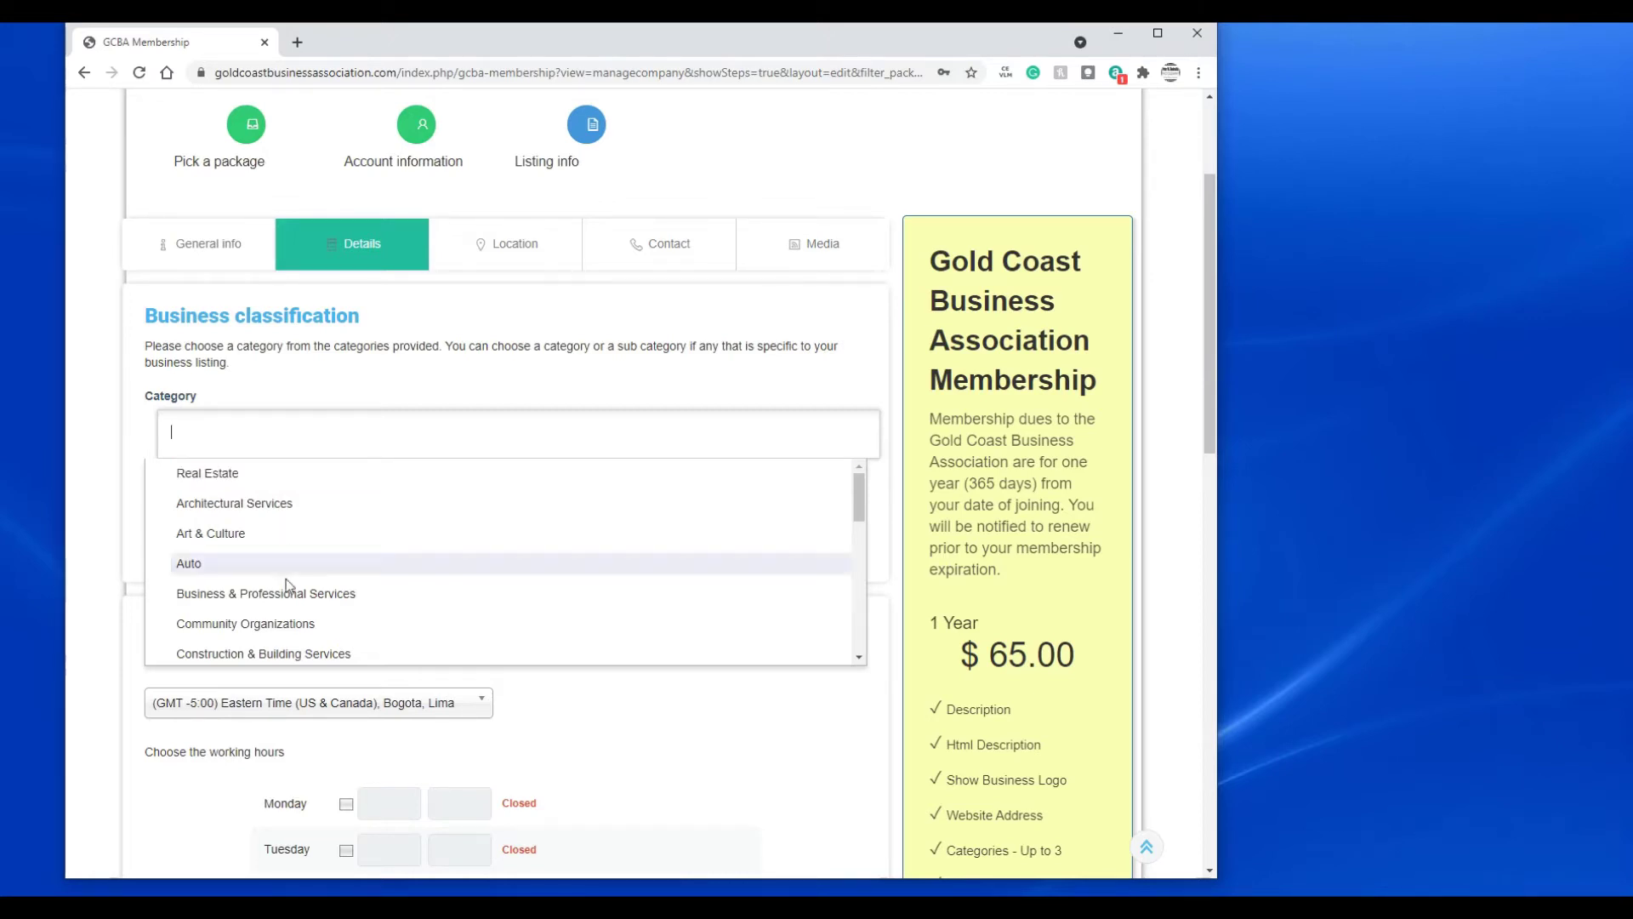
left_click(325, 599)
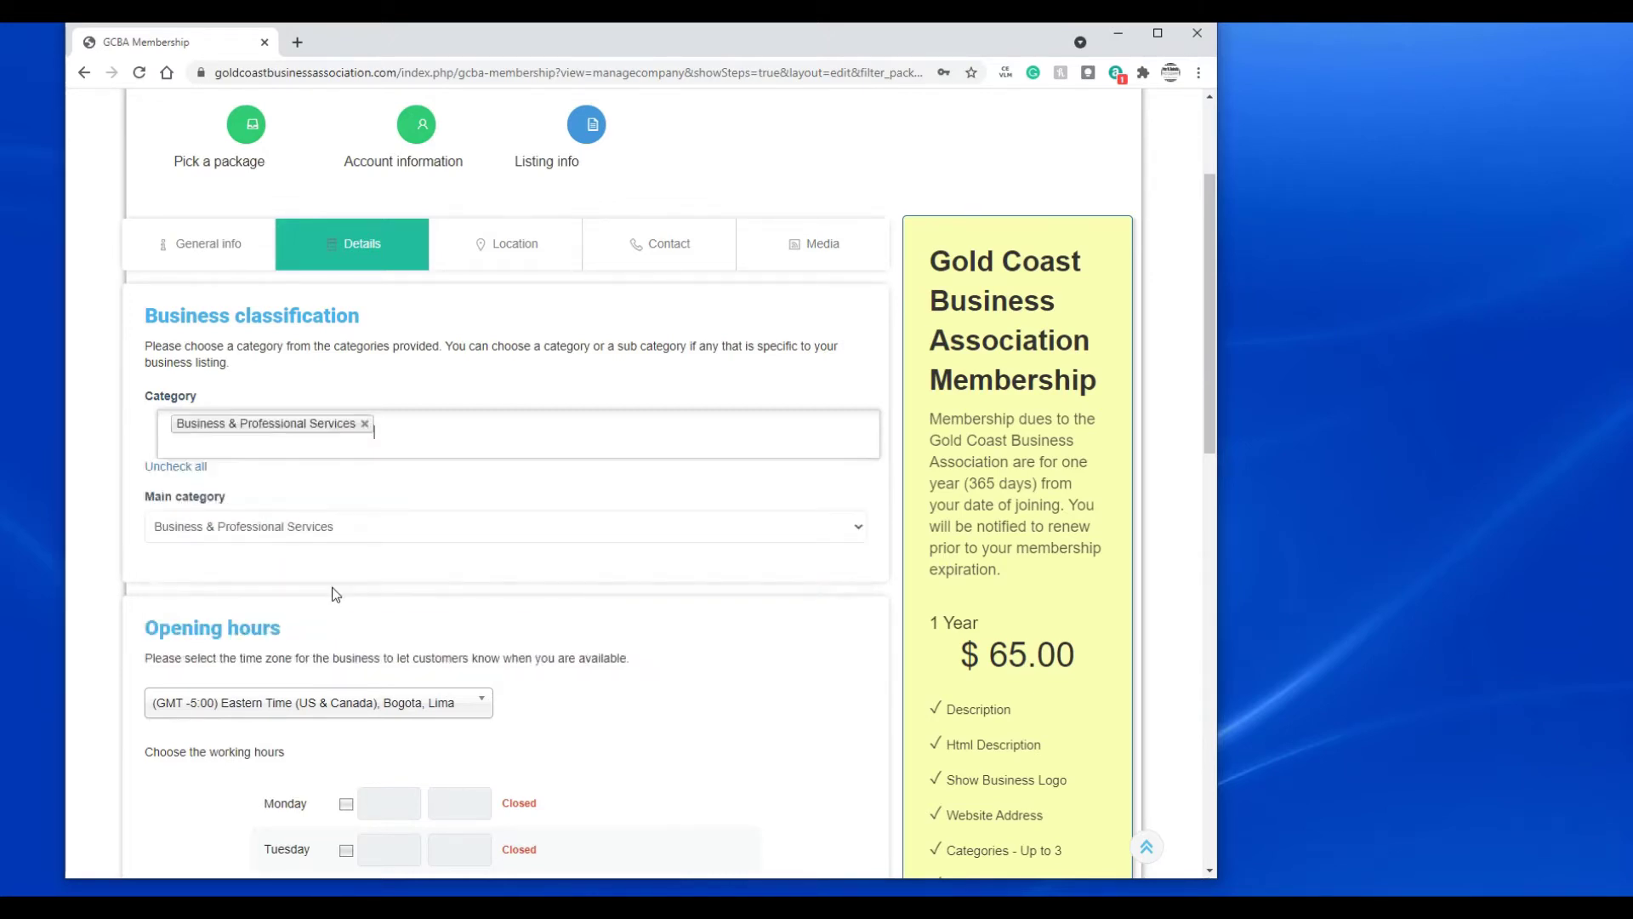
left_click(429, 431)
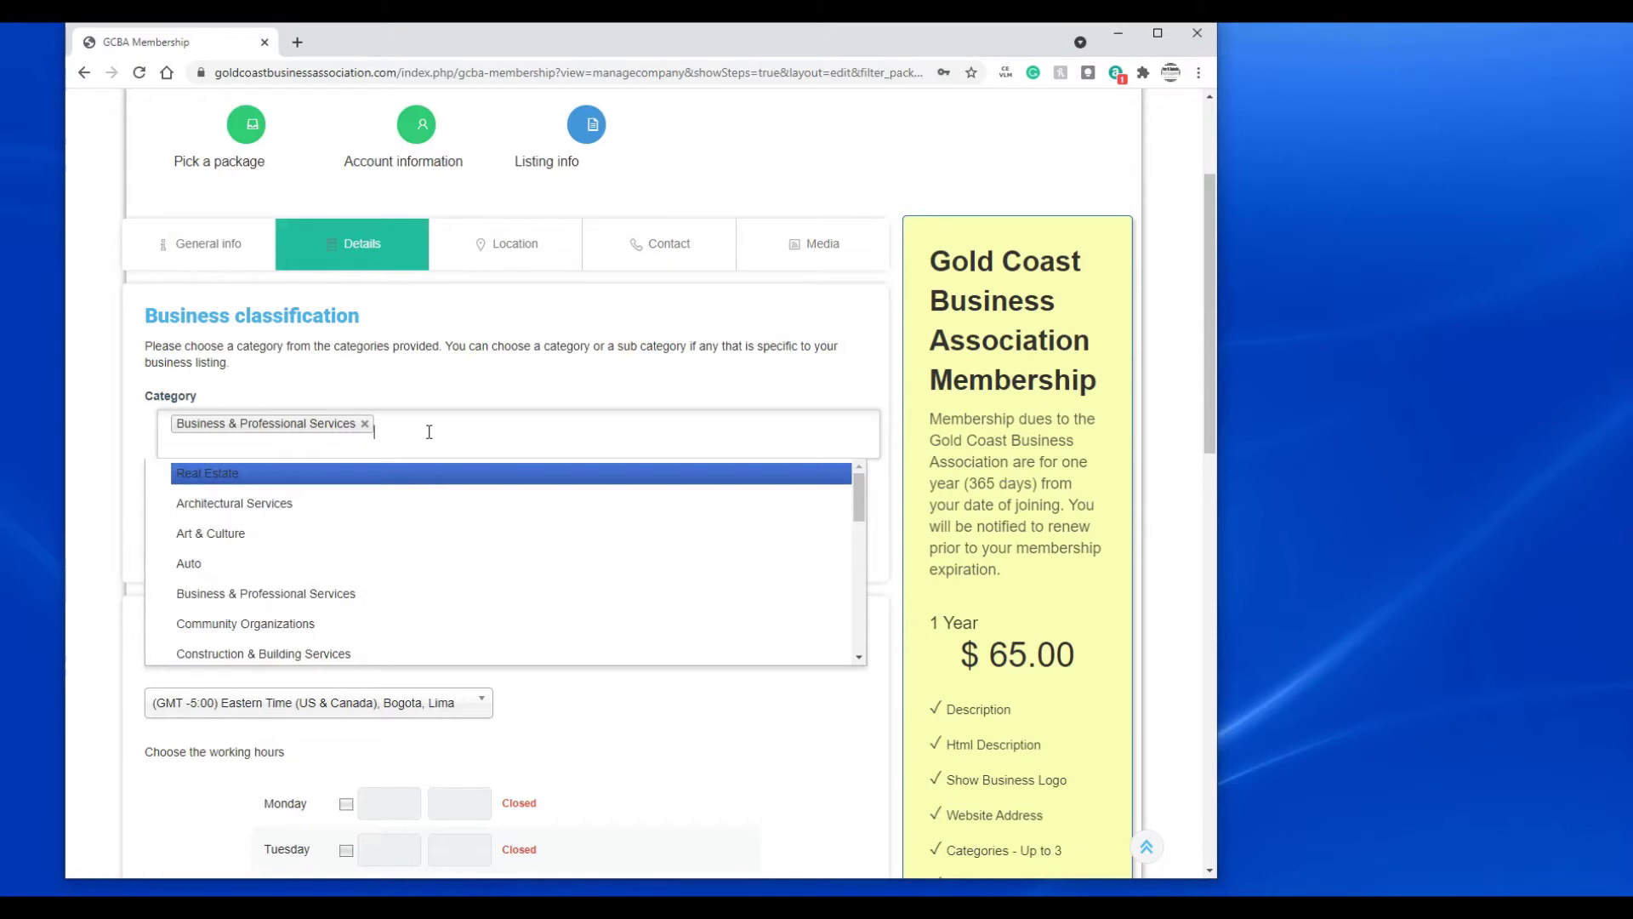
left_click(377, 653)
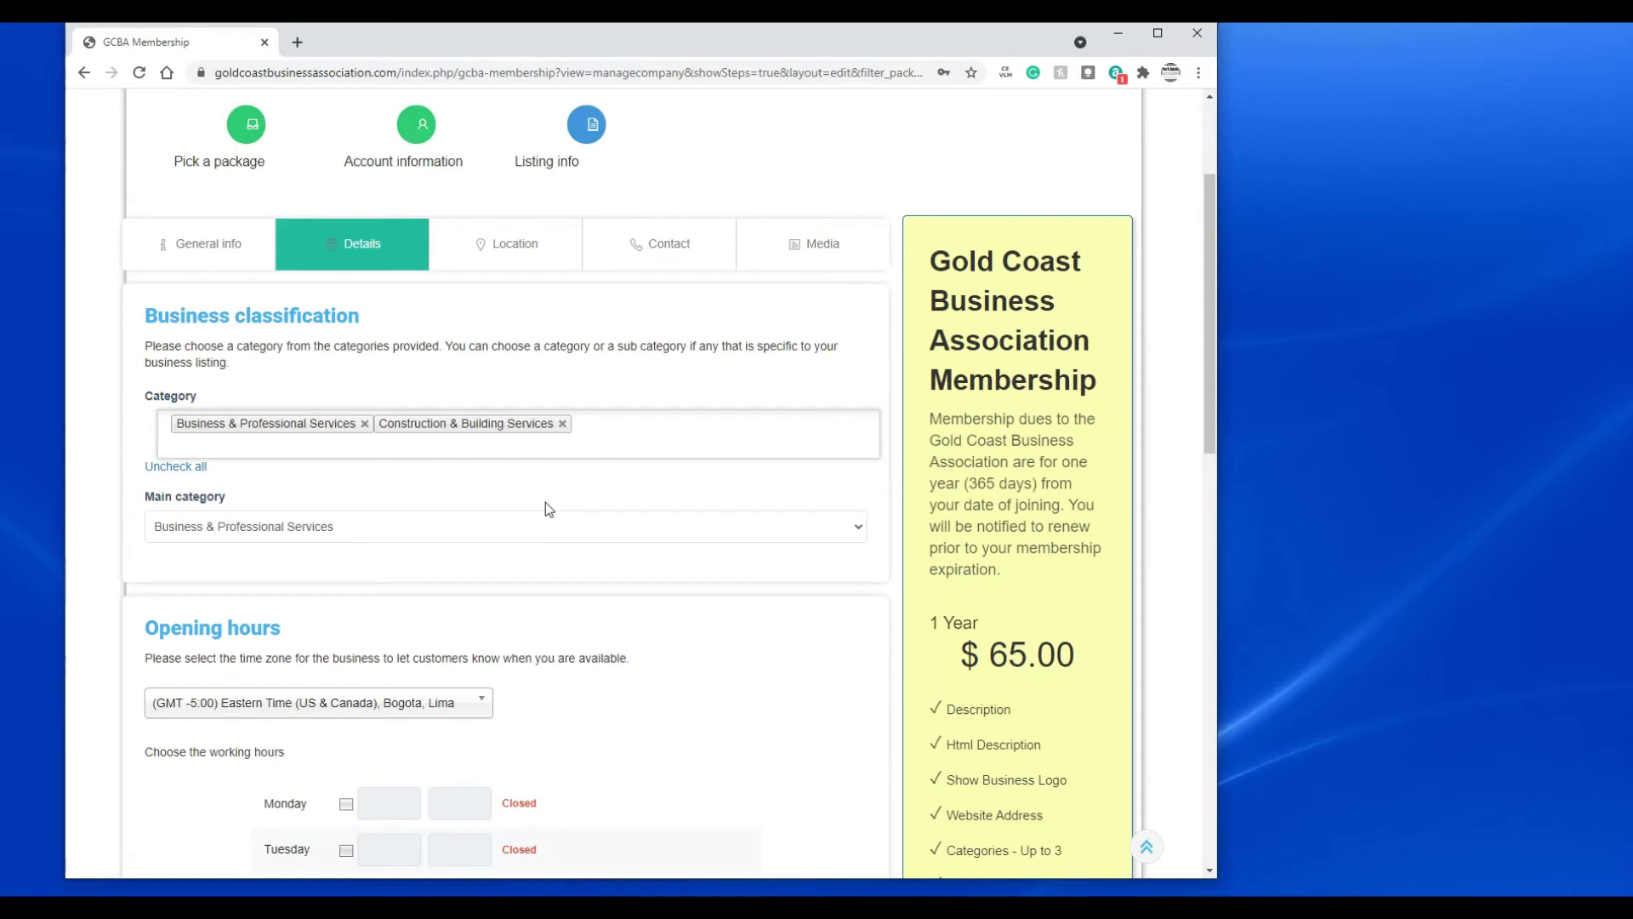
scroll(549, 508, "down", 4)
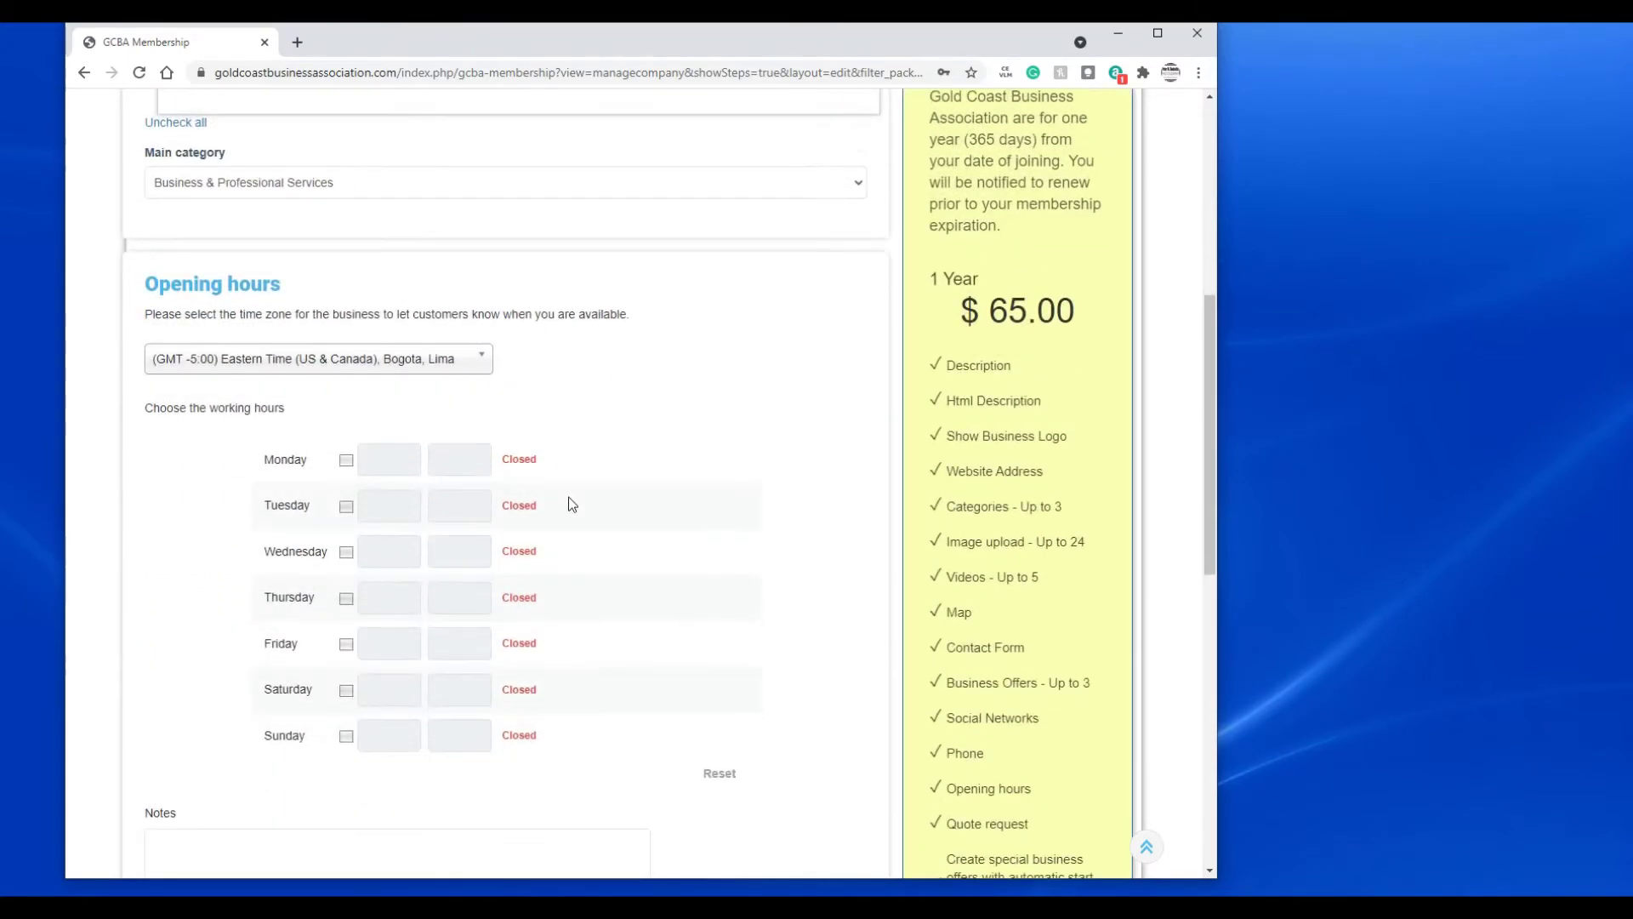
- Set Saturday opening hours to 07:00 AM–10:30 AM and proceed to Business Location
scroll(568, 505, "down", 1)
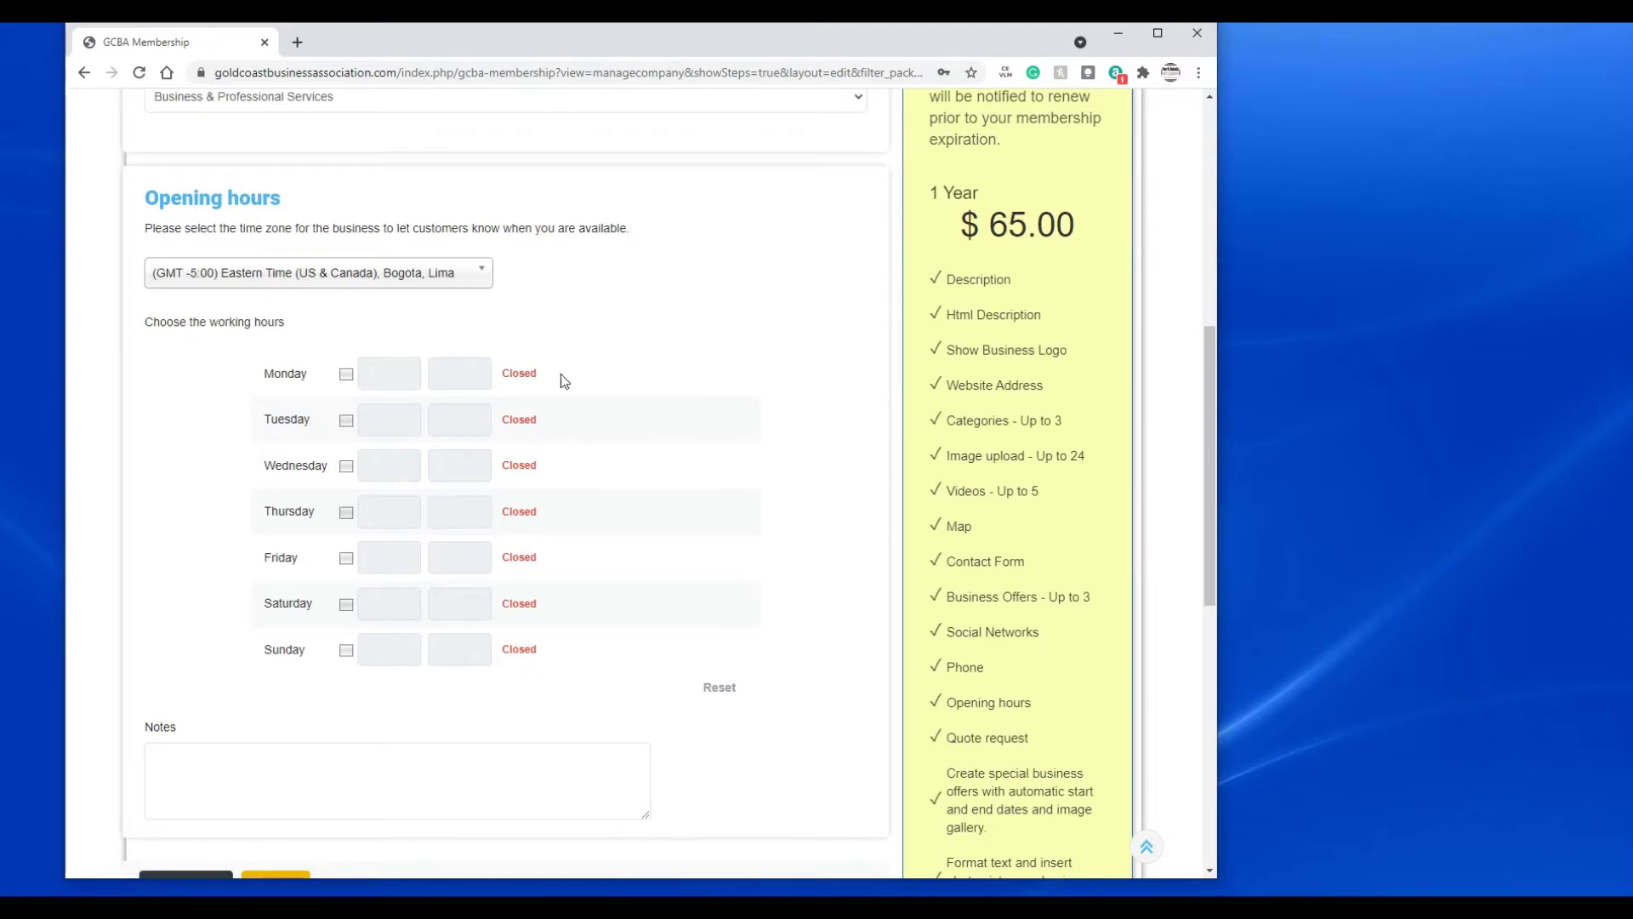
left_click(345, 605)
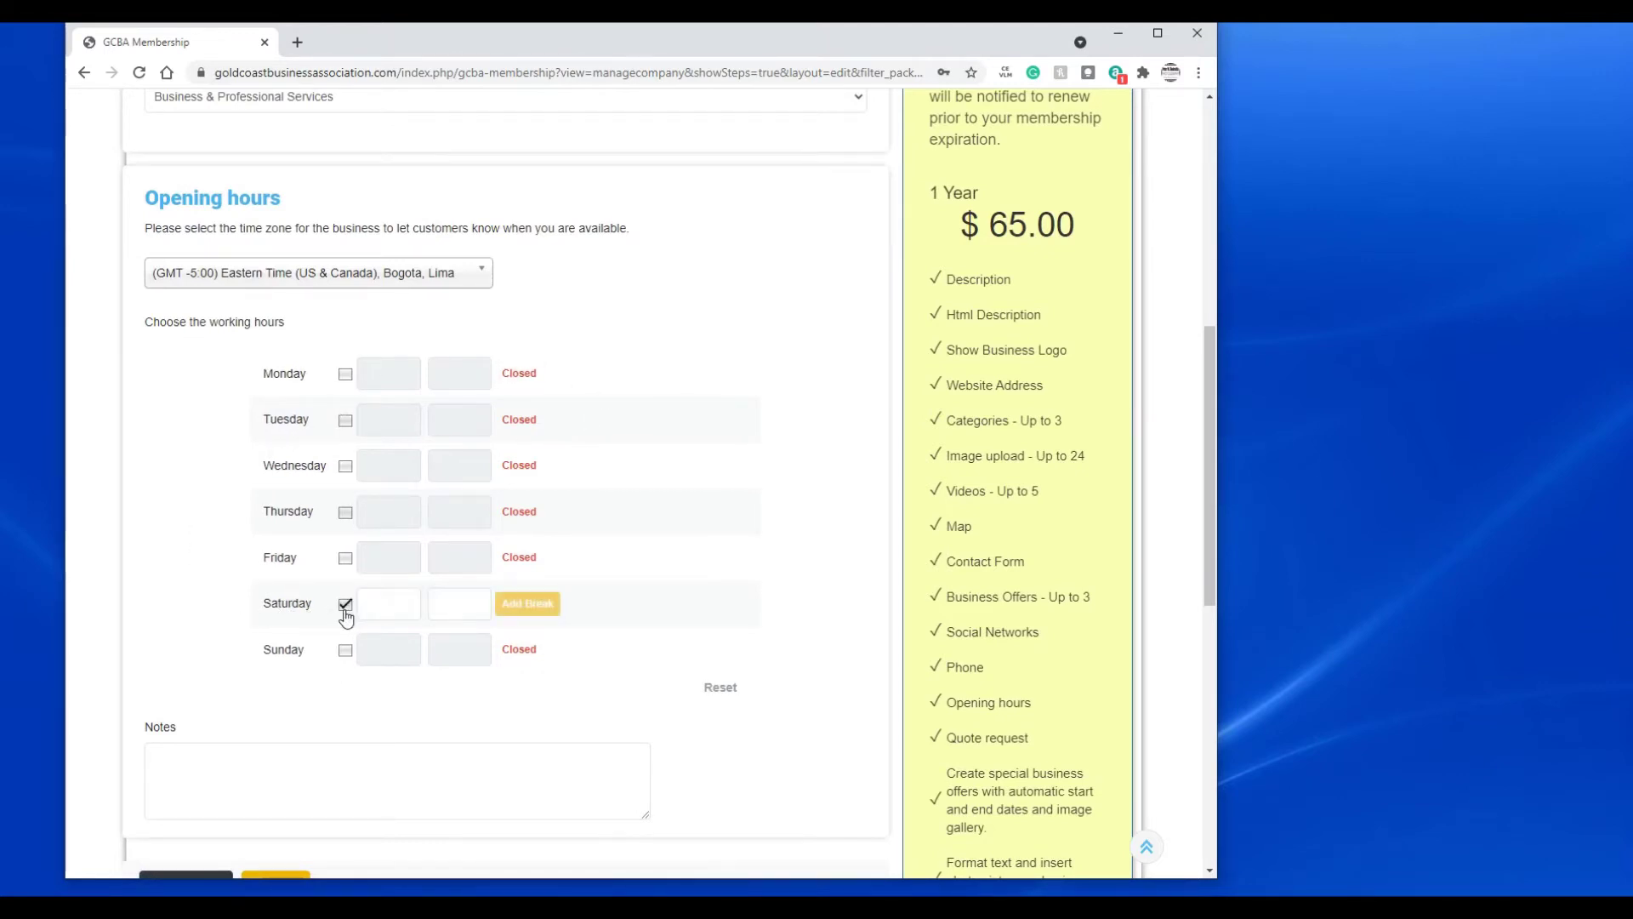
left_click(391, 608)
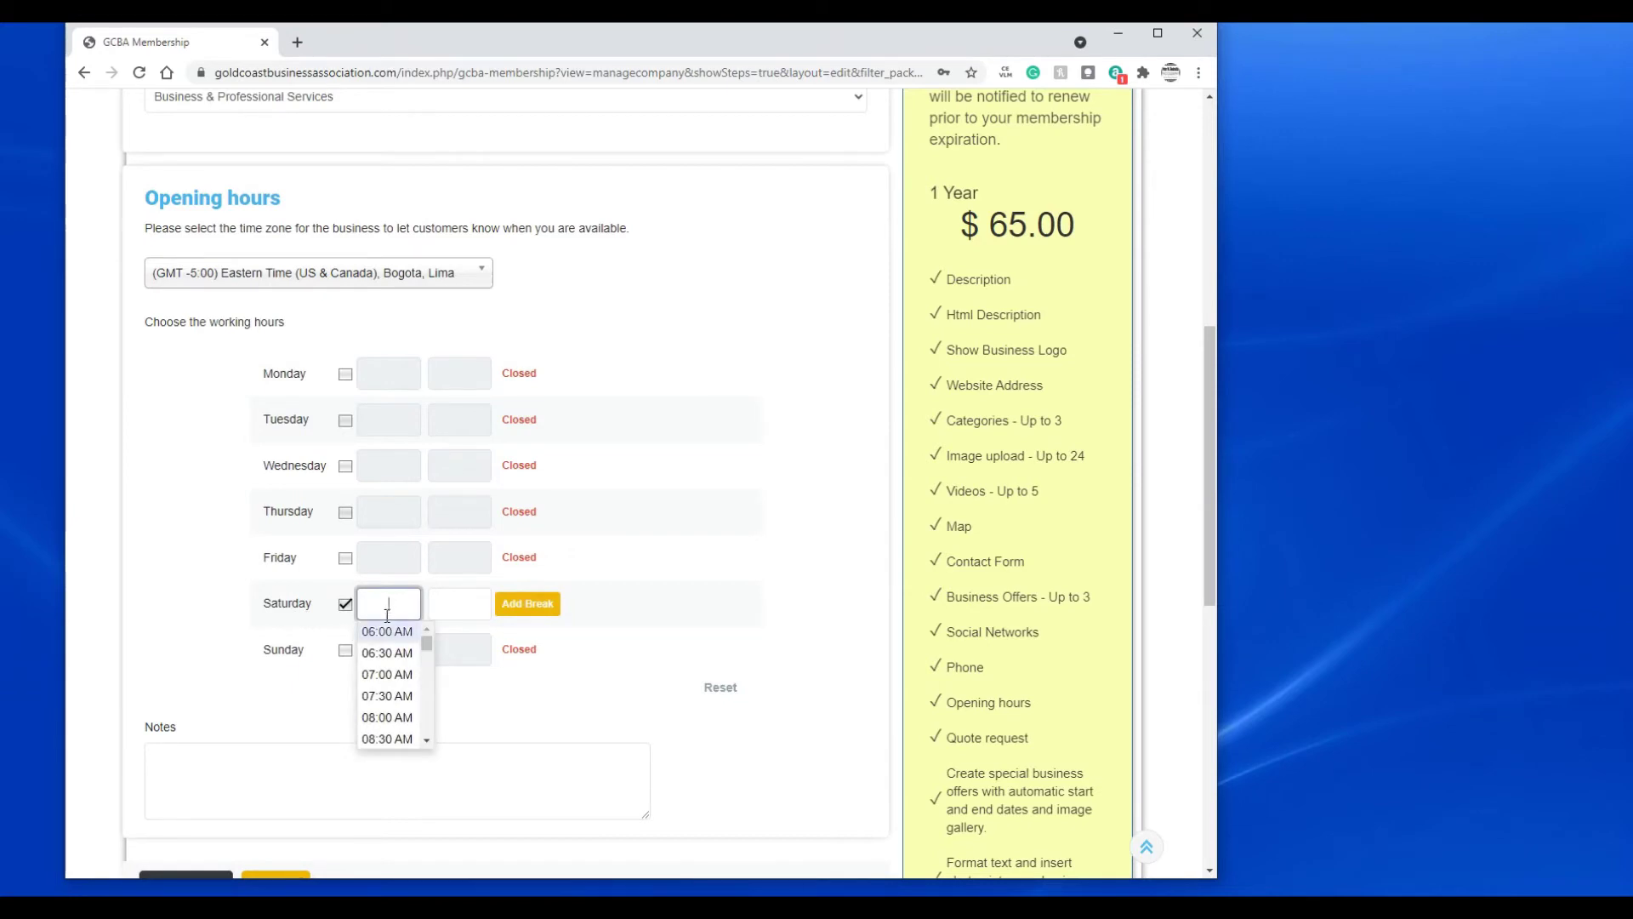
left_click(388, 672)
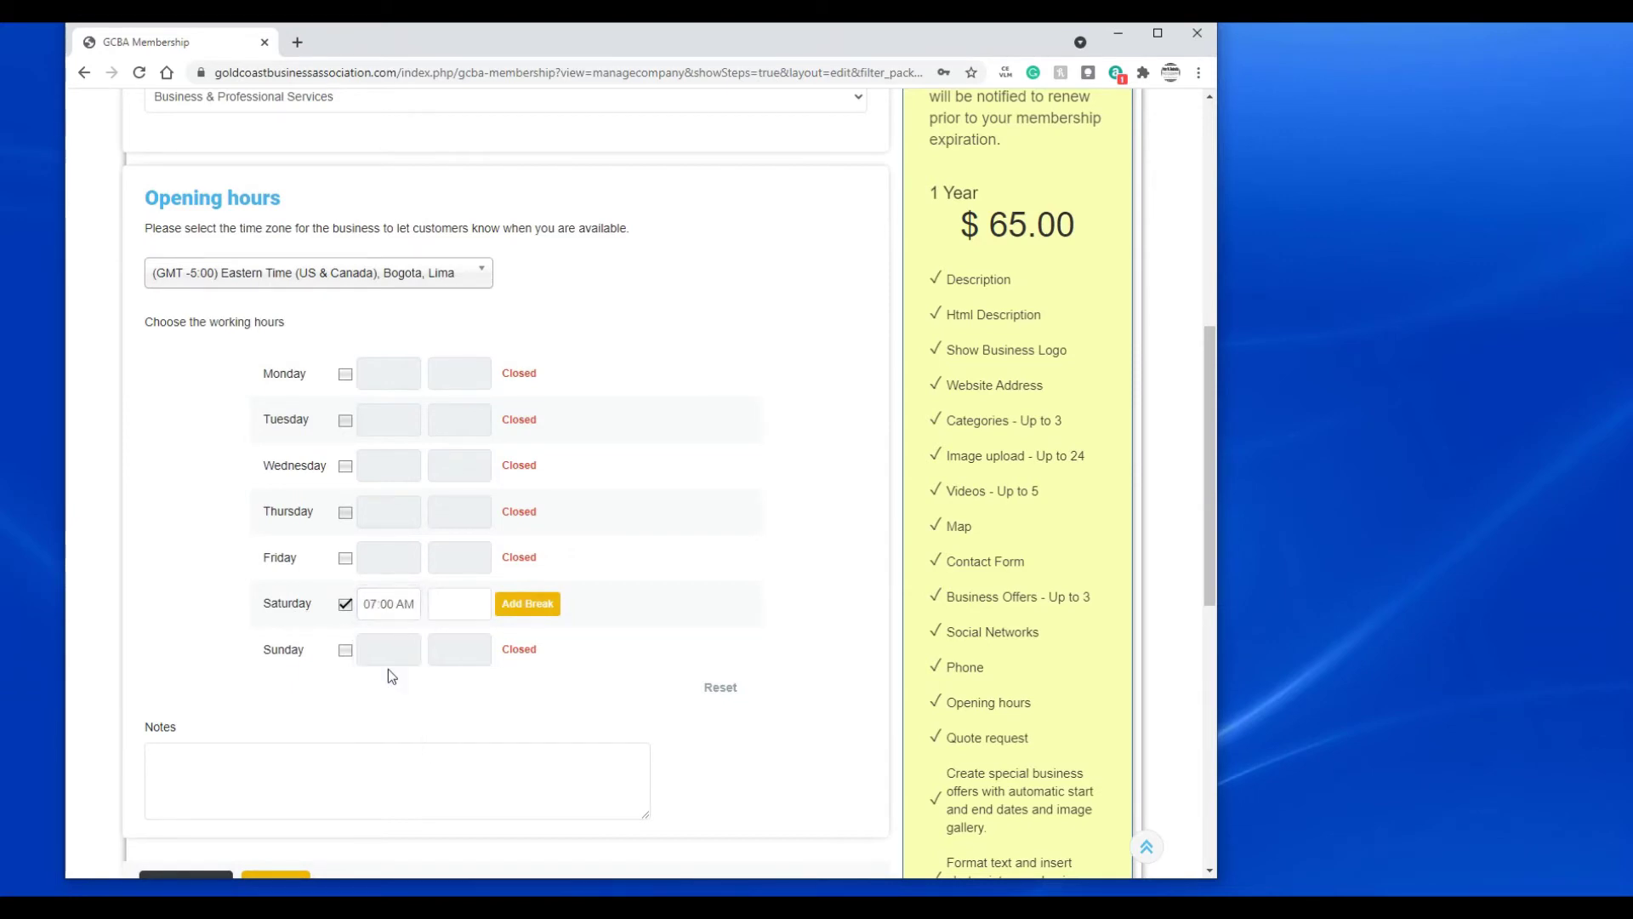
left_click(448, 605)
scroll(450, 681, "down", 2)
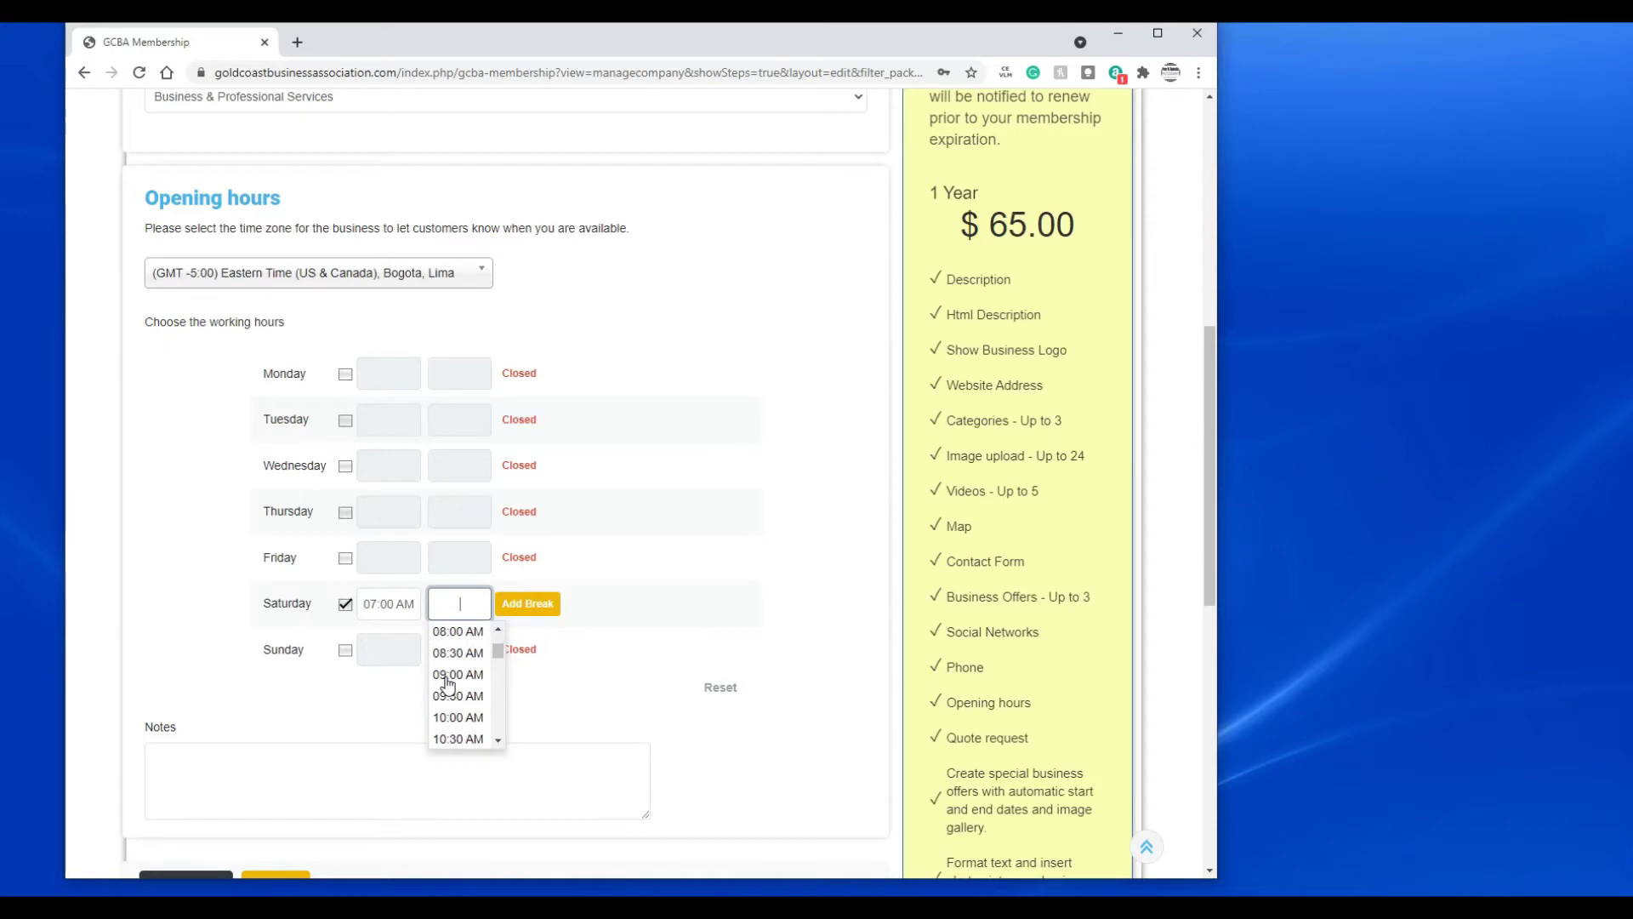
left_click(459, 739)
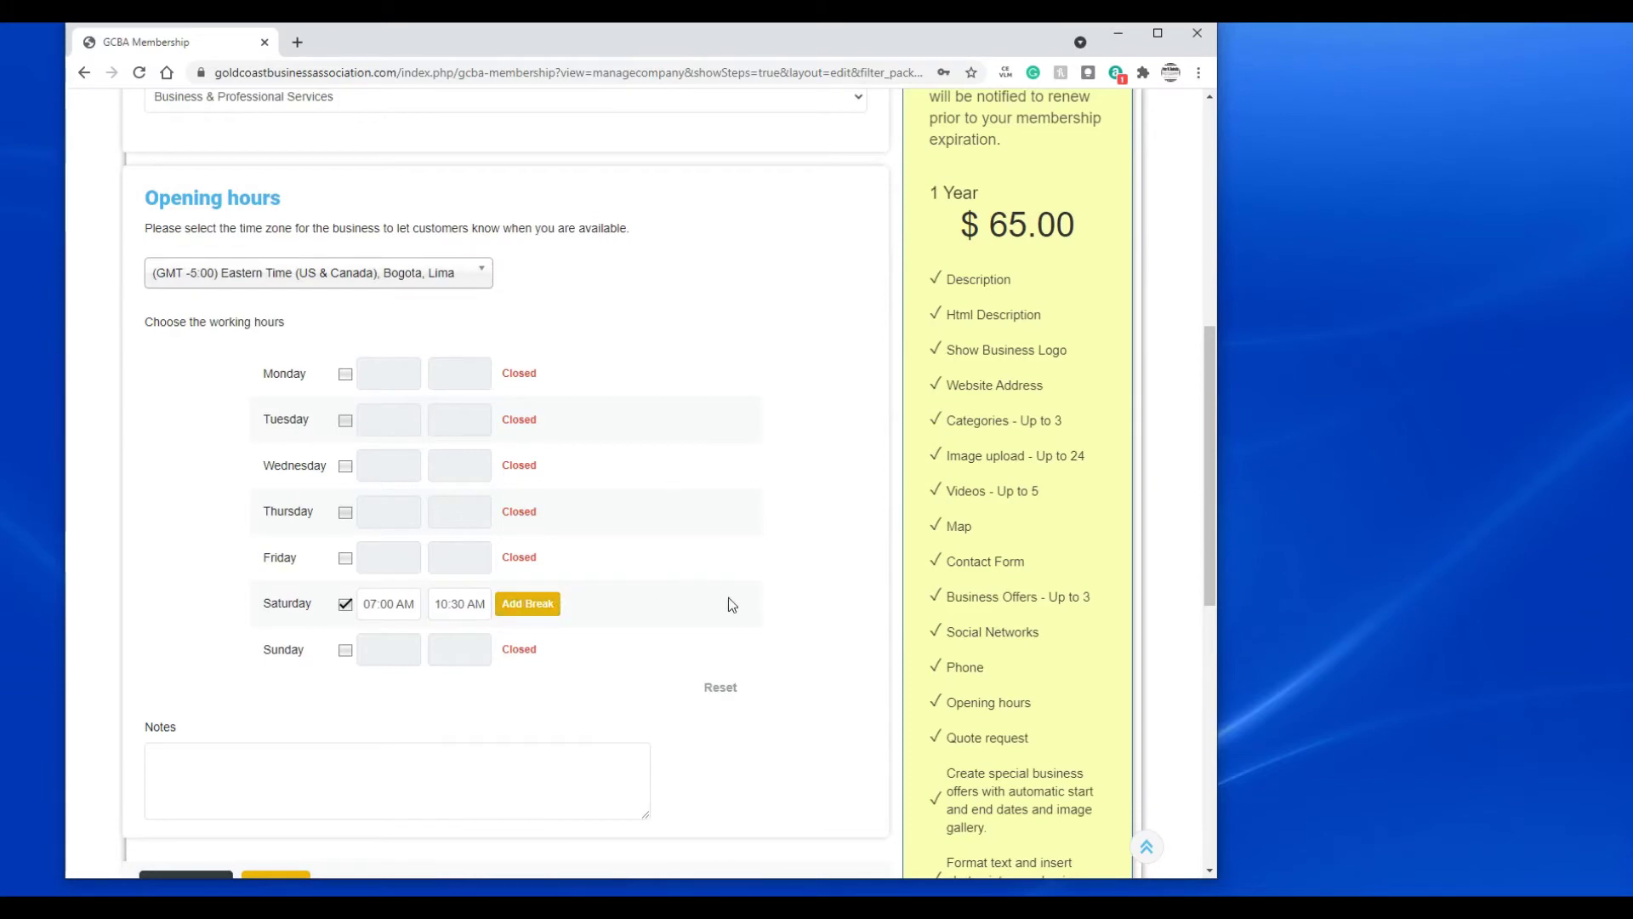
scroll(728, 597, "down", 3)
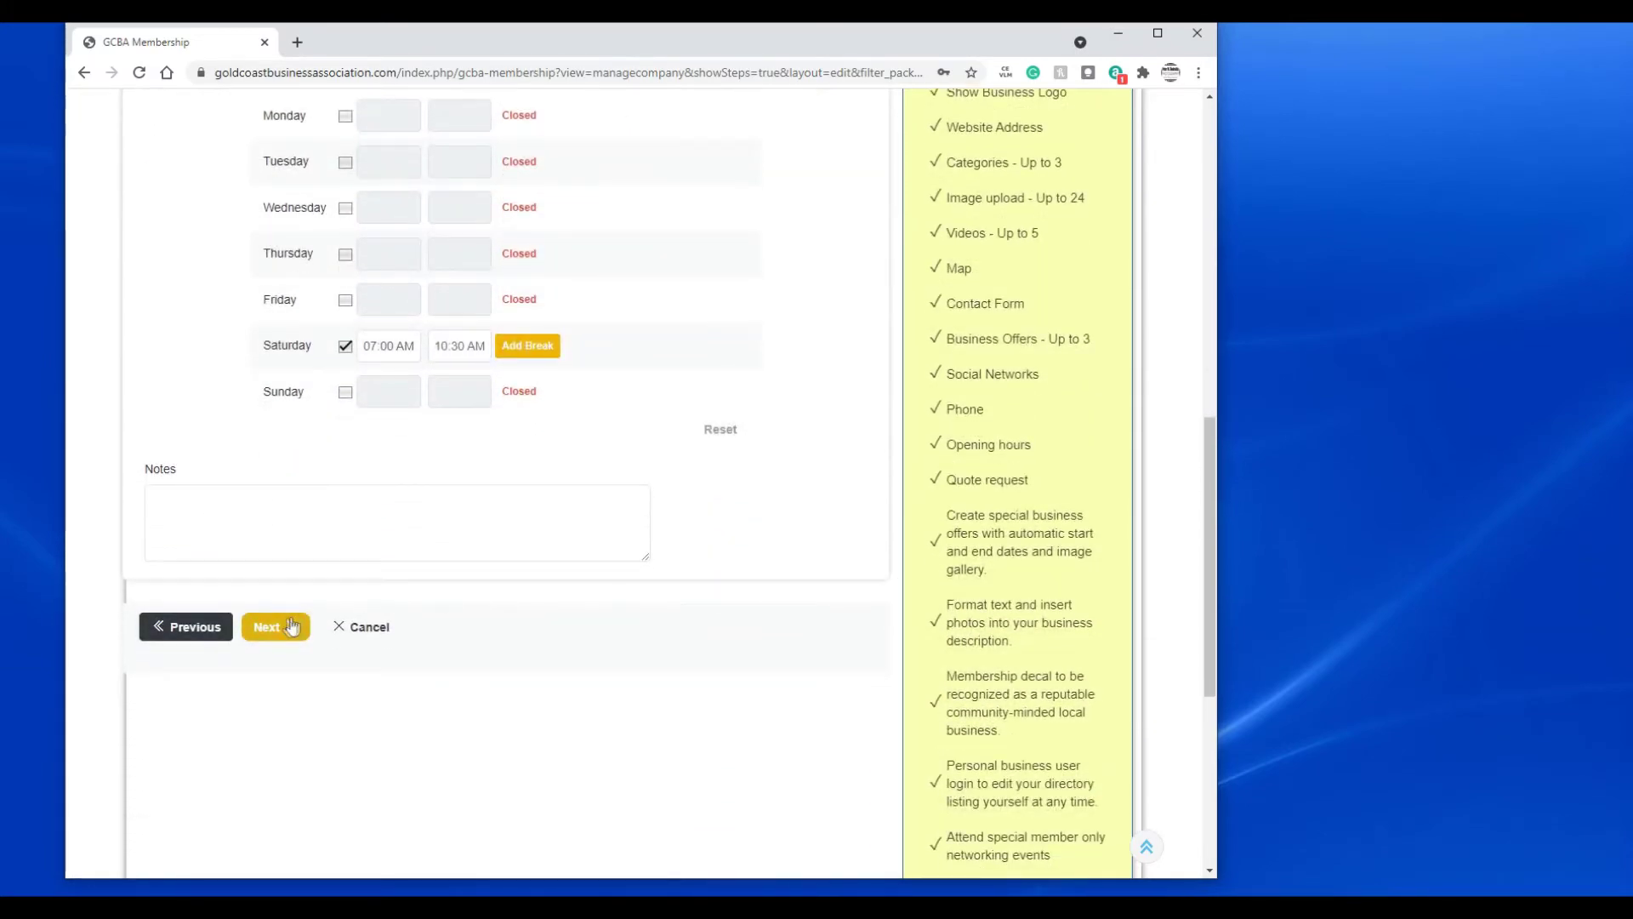
left_click(266, 628)
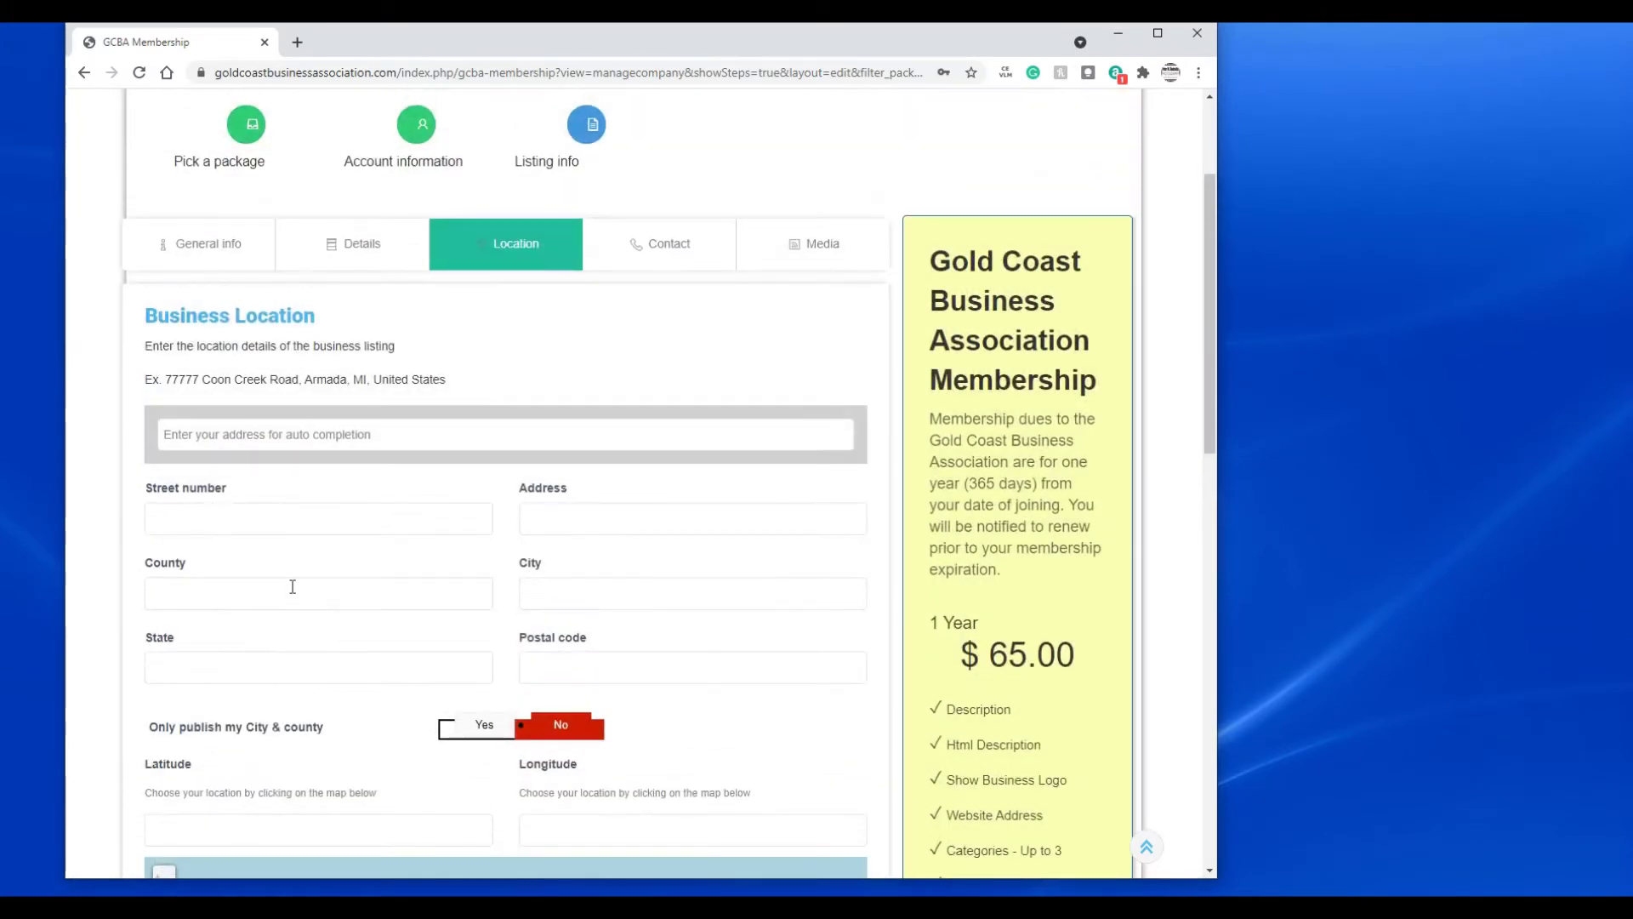
- Enter the business street address and accept the suggestion to auto-fill city, county, state, postal code and map pin
left_click(401, 435)
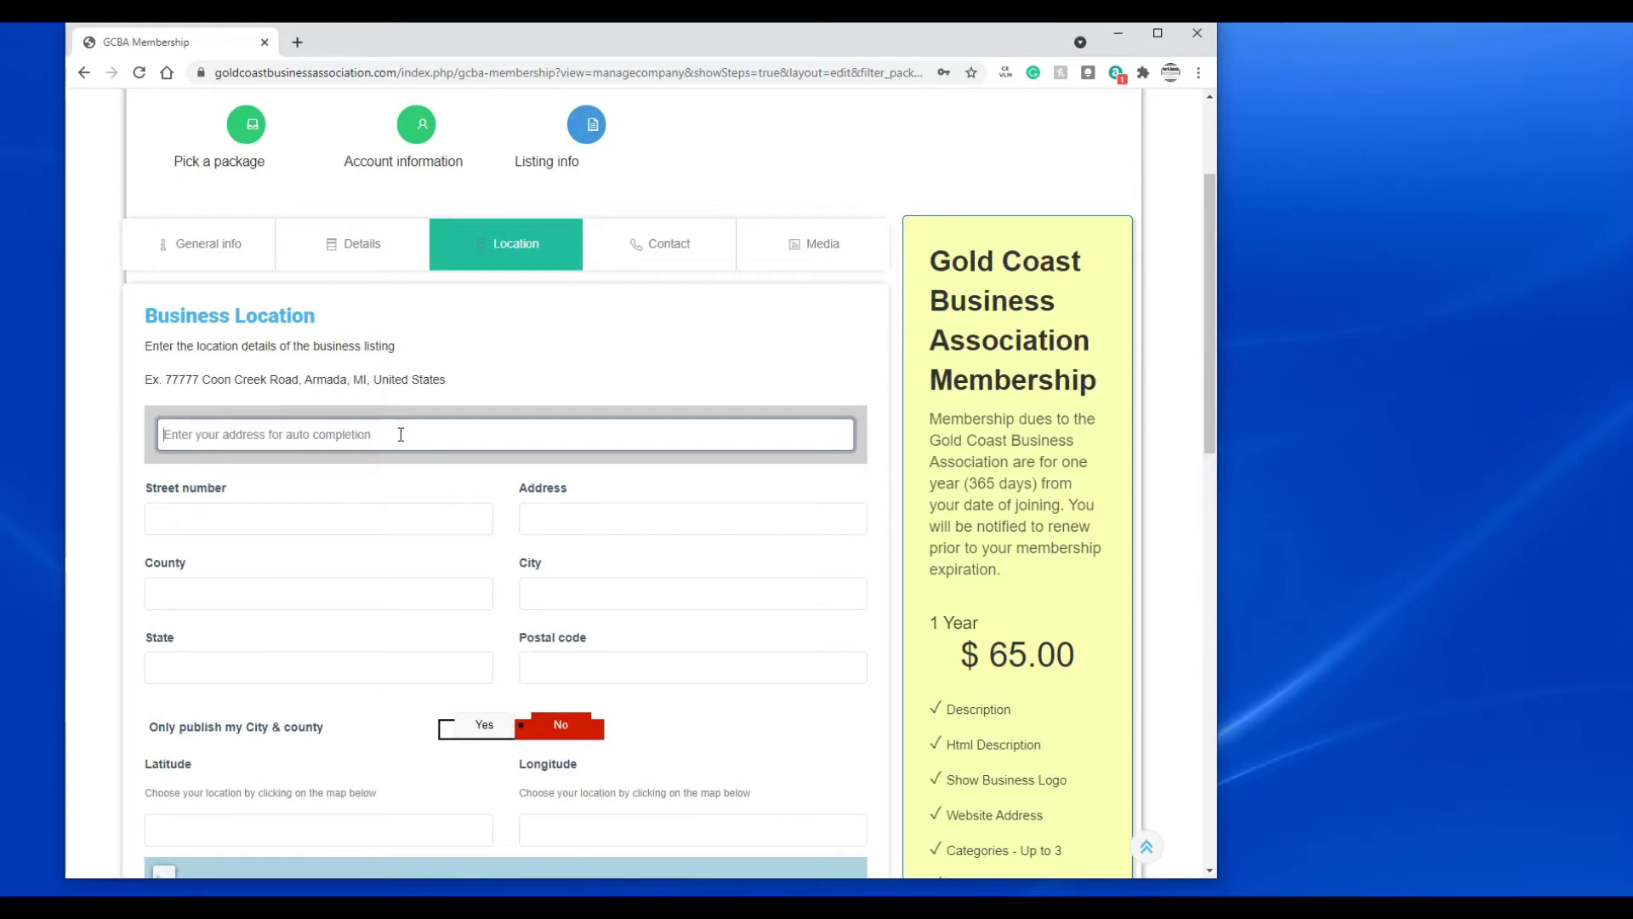
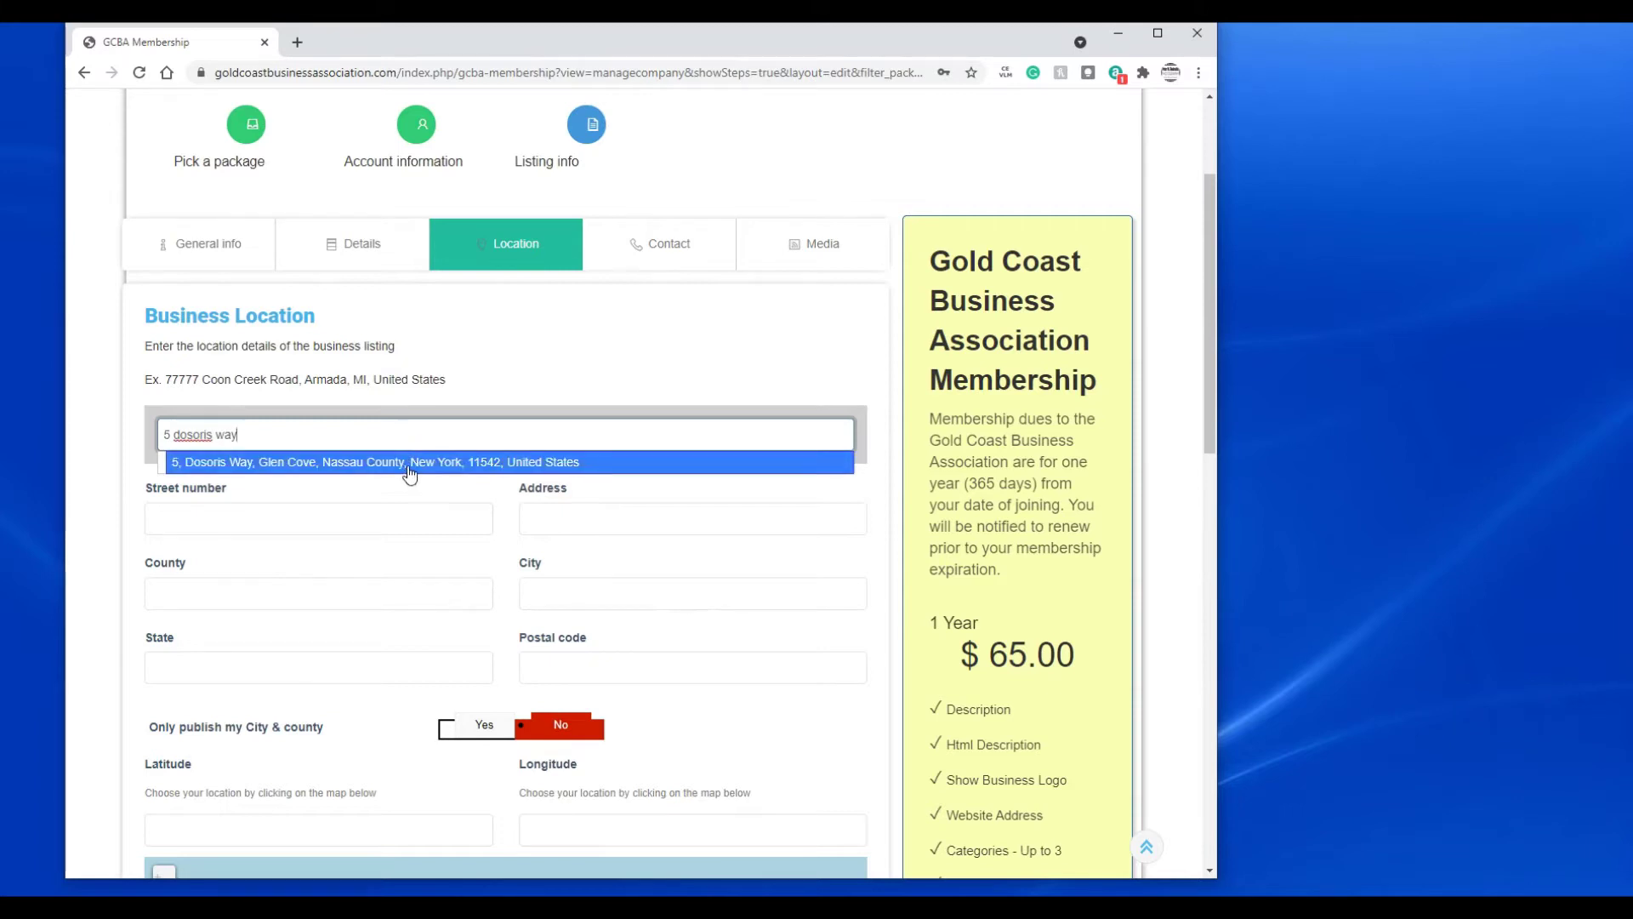
left_click(407, 464)
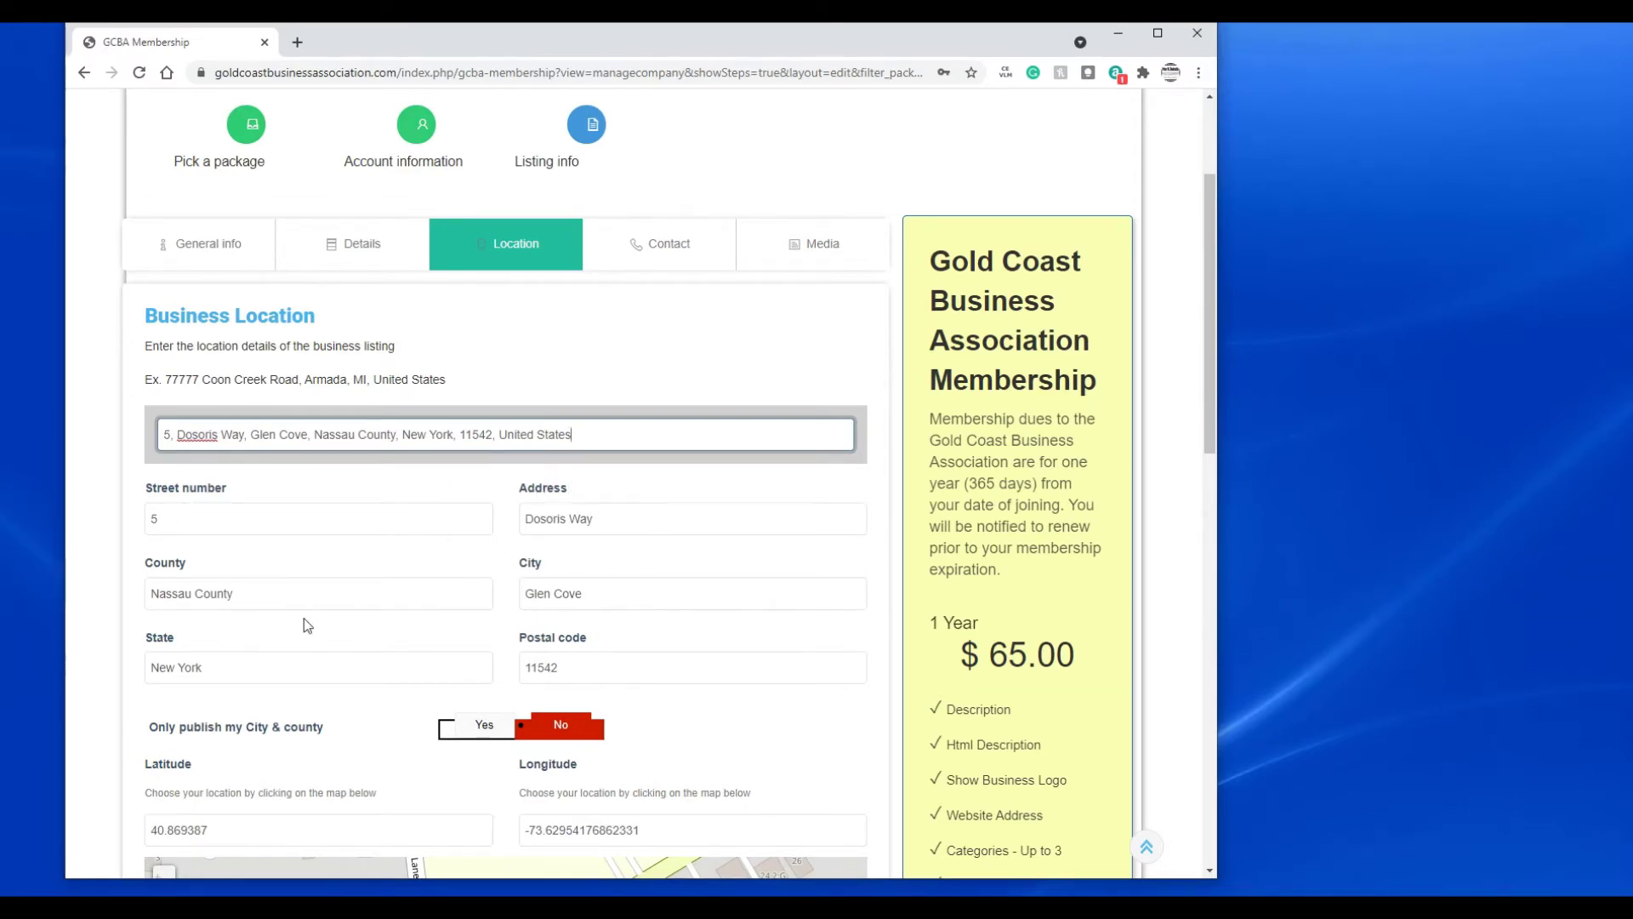
scroll(319, 604, "down", 3)
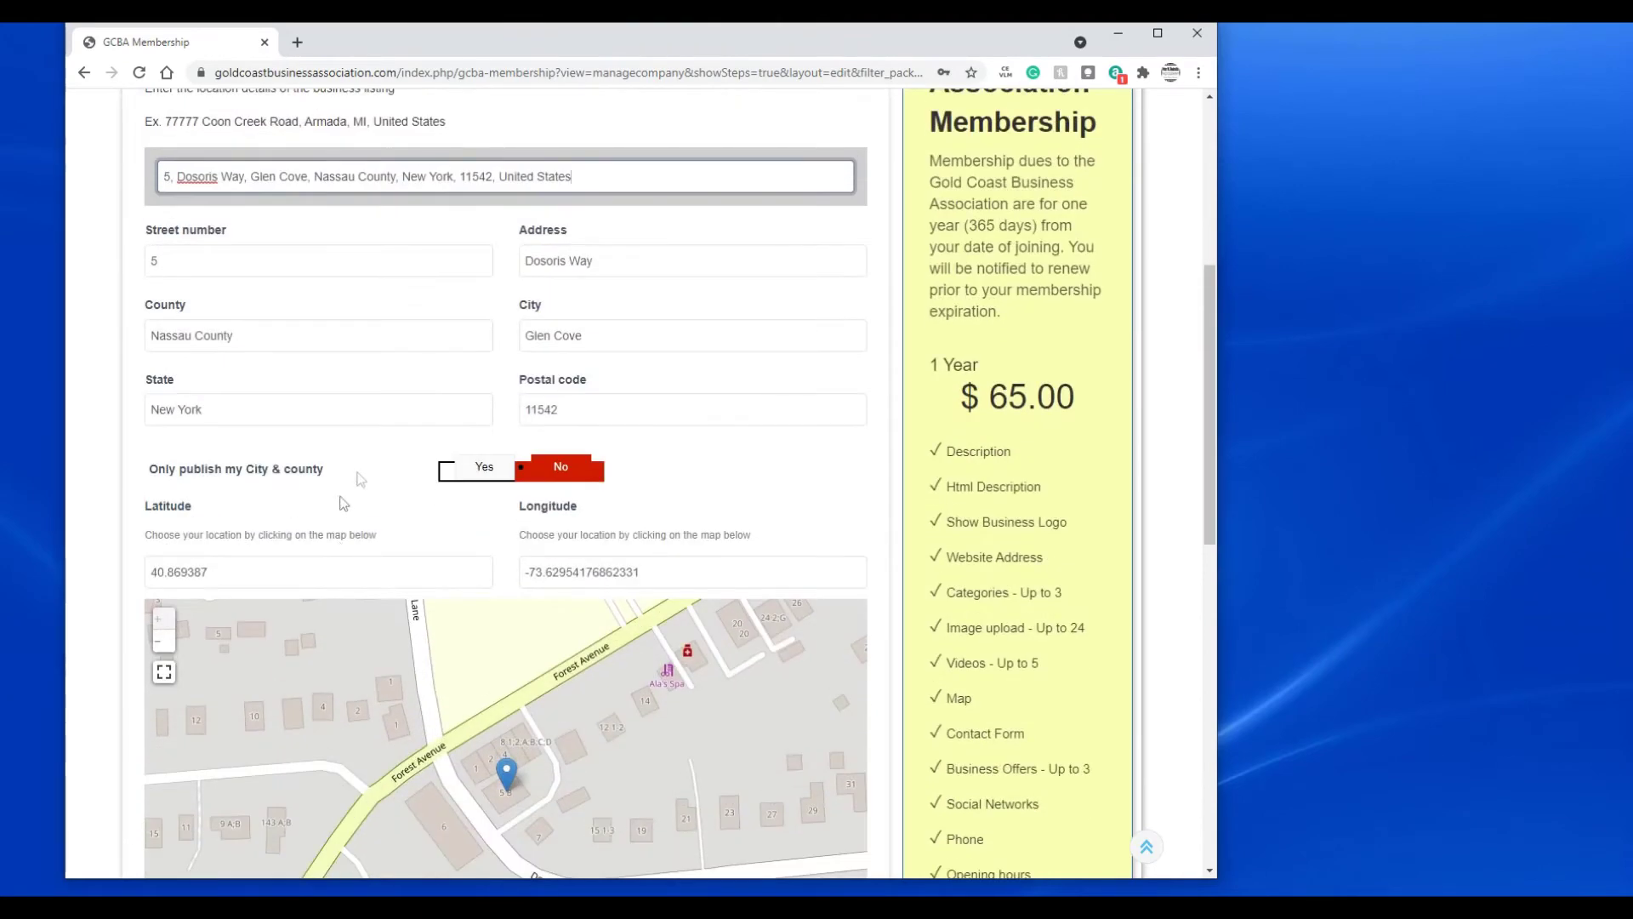
scroll(90, 555, "down", 2)
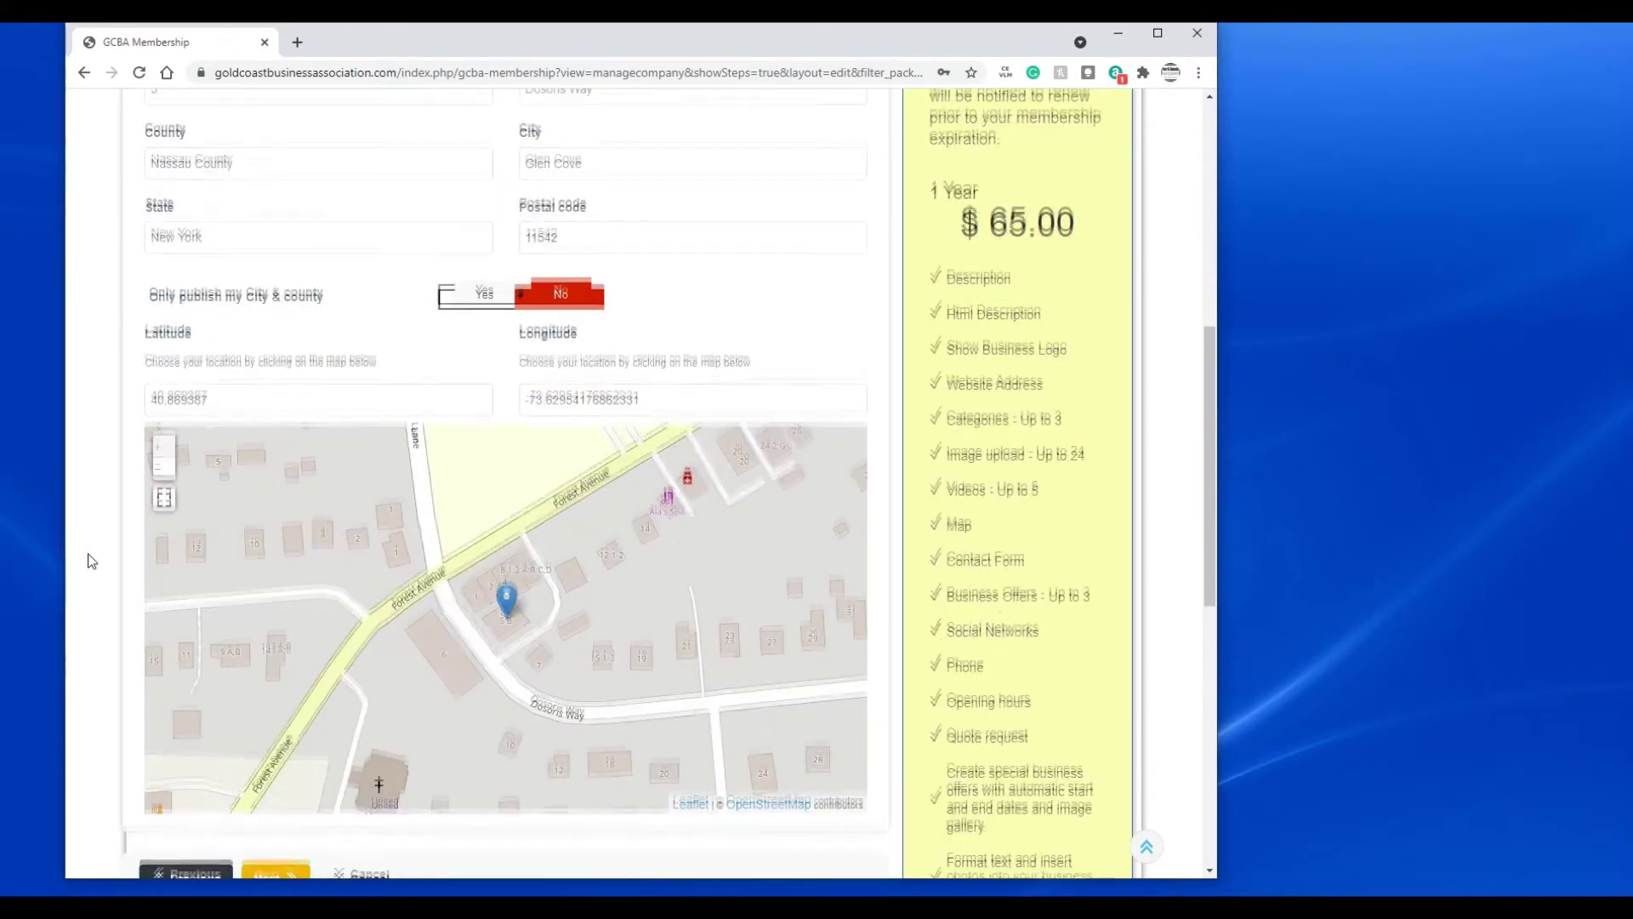
scroll(90, 562, "down", 2)
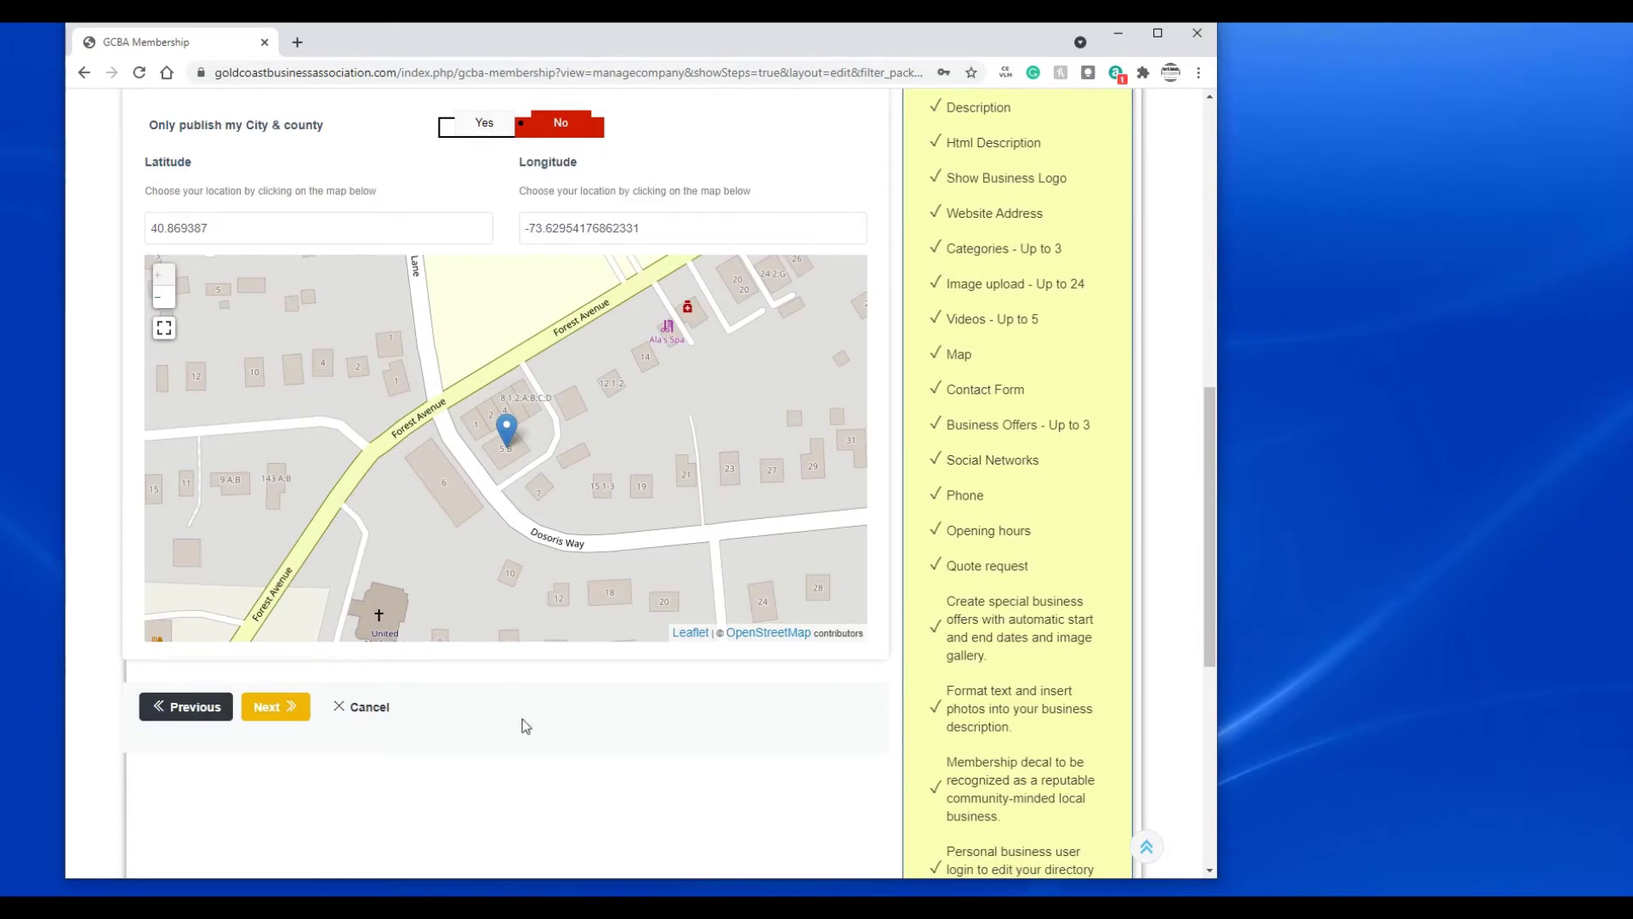
scroll(521, 722, "down", 3)
scroll(443, 681, "up", 2)
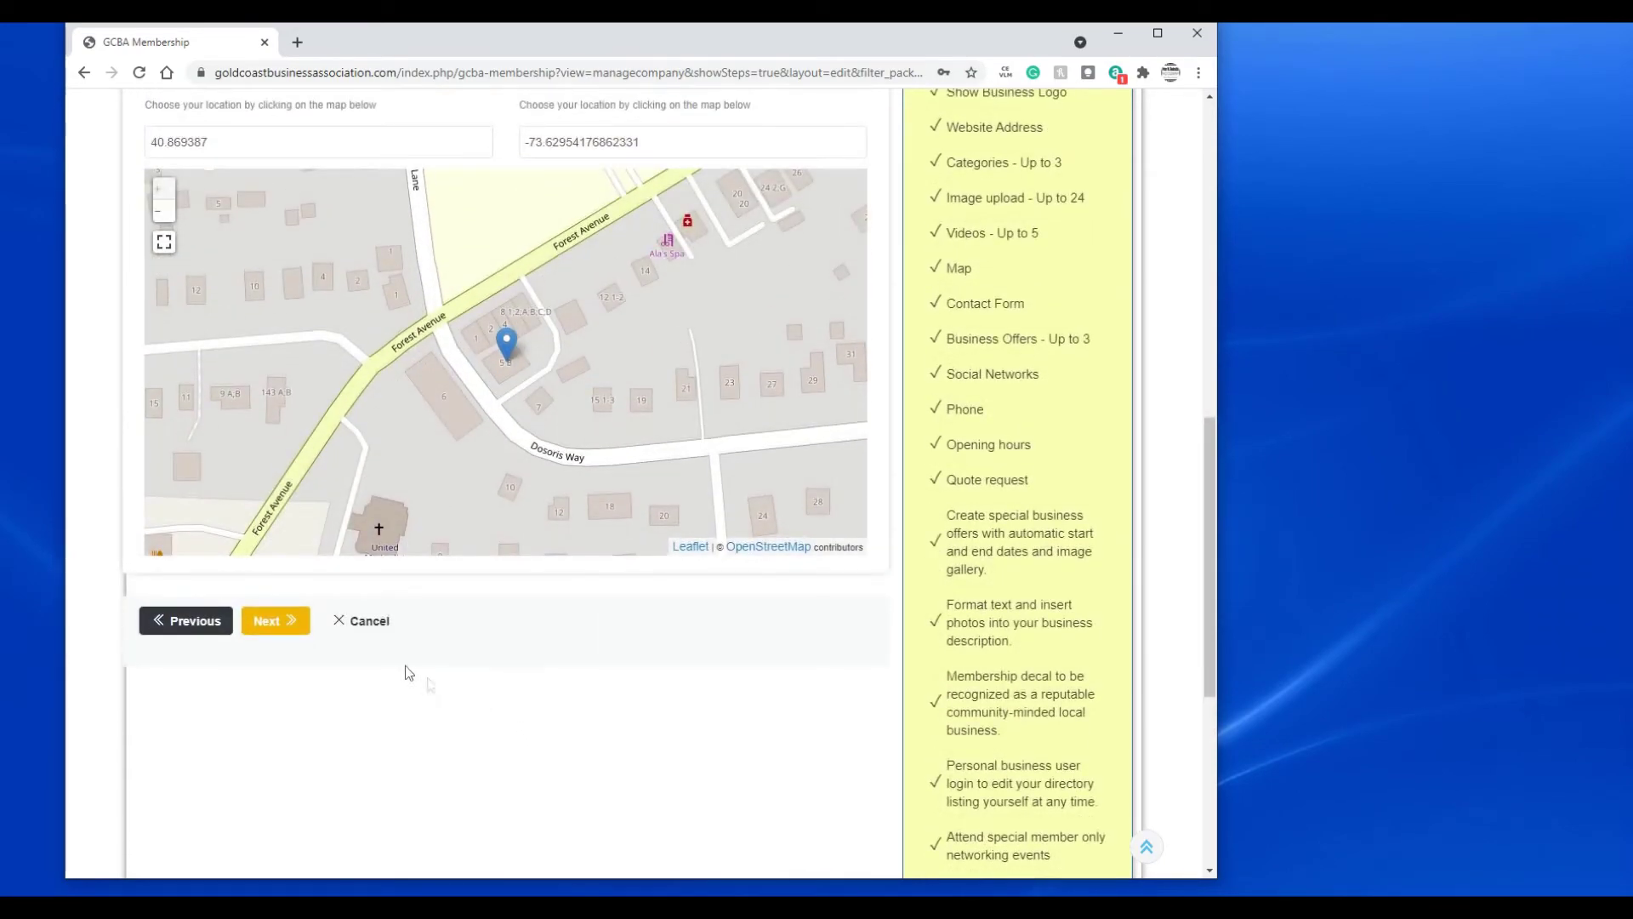
- On the Contact step, enter the business telephone number and sales e-mail address
left_click(266, 625)
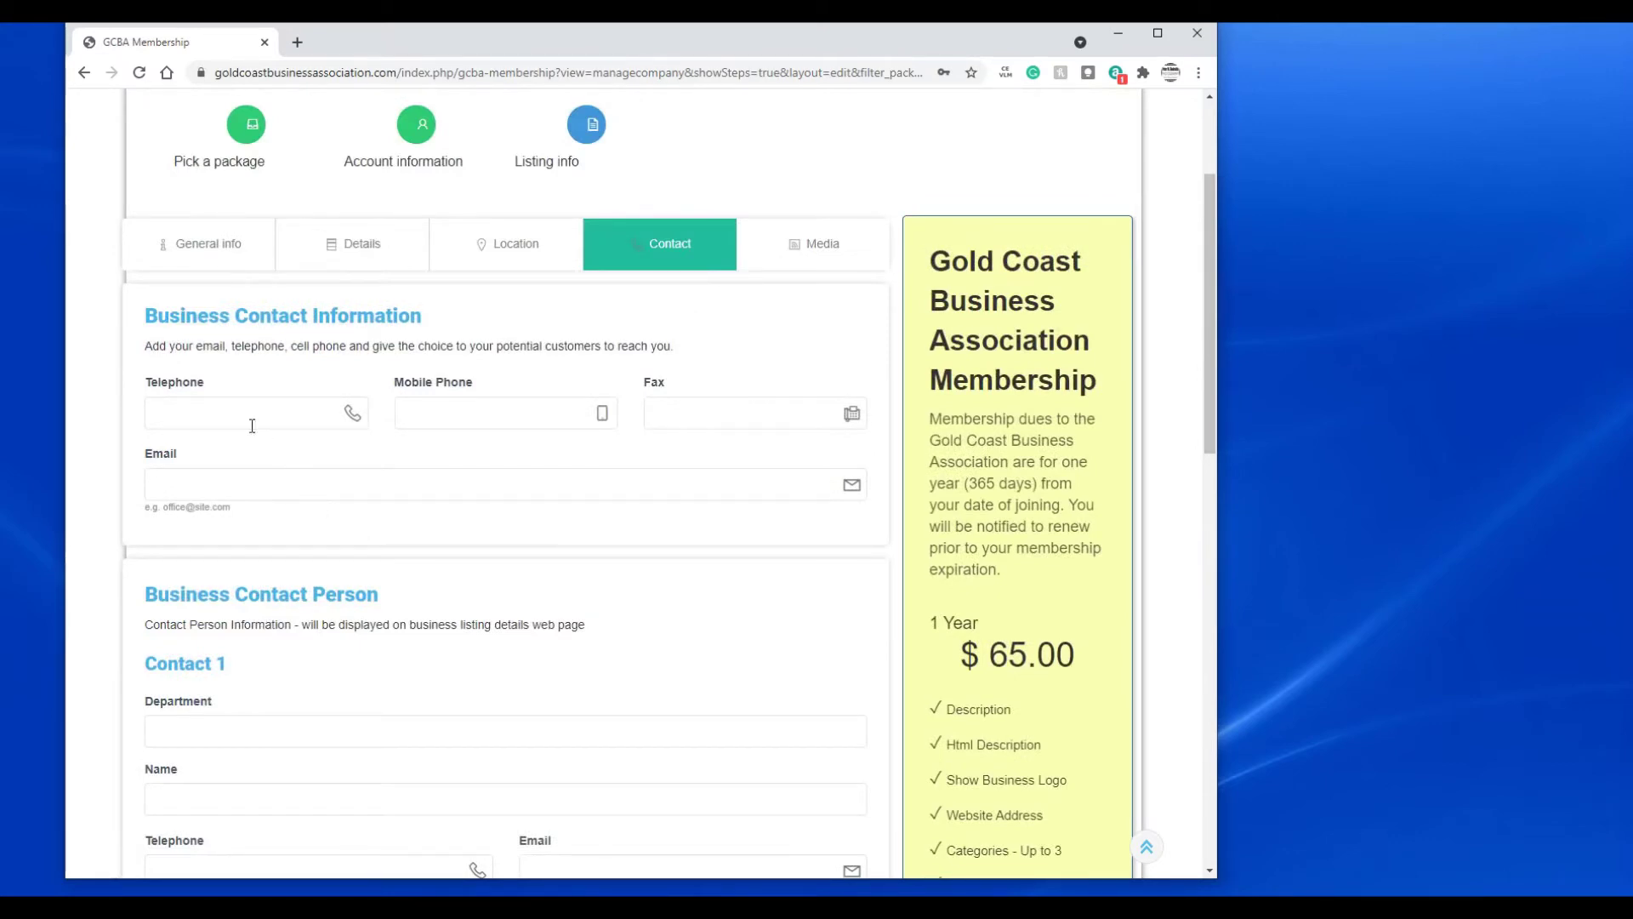
left_click(201, 414)
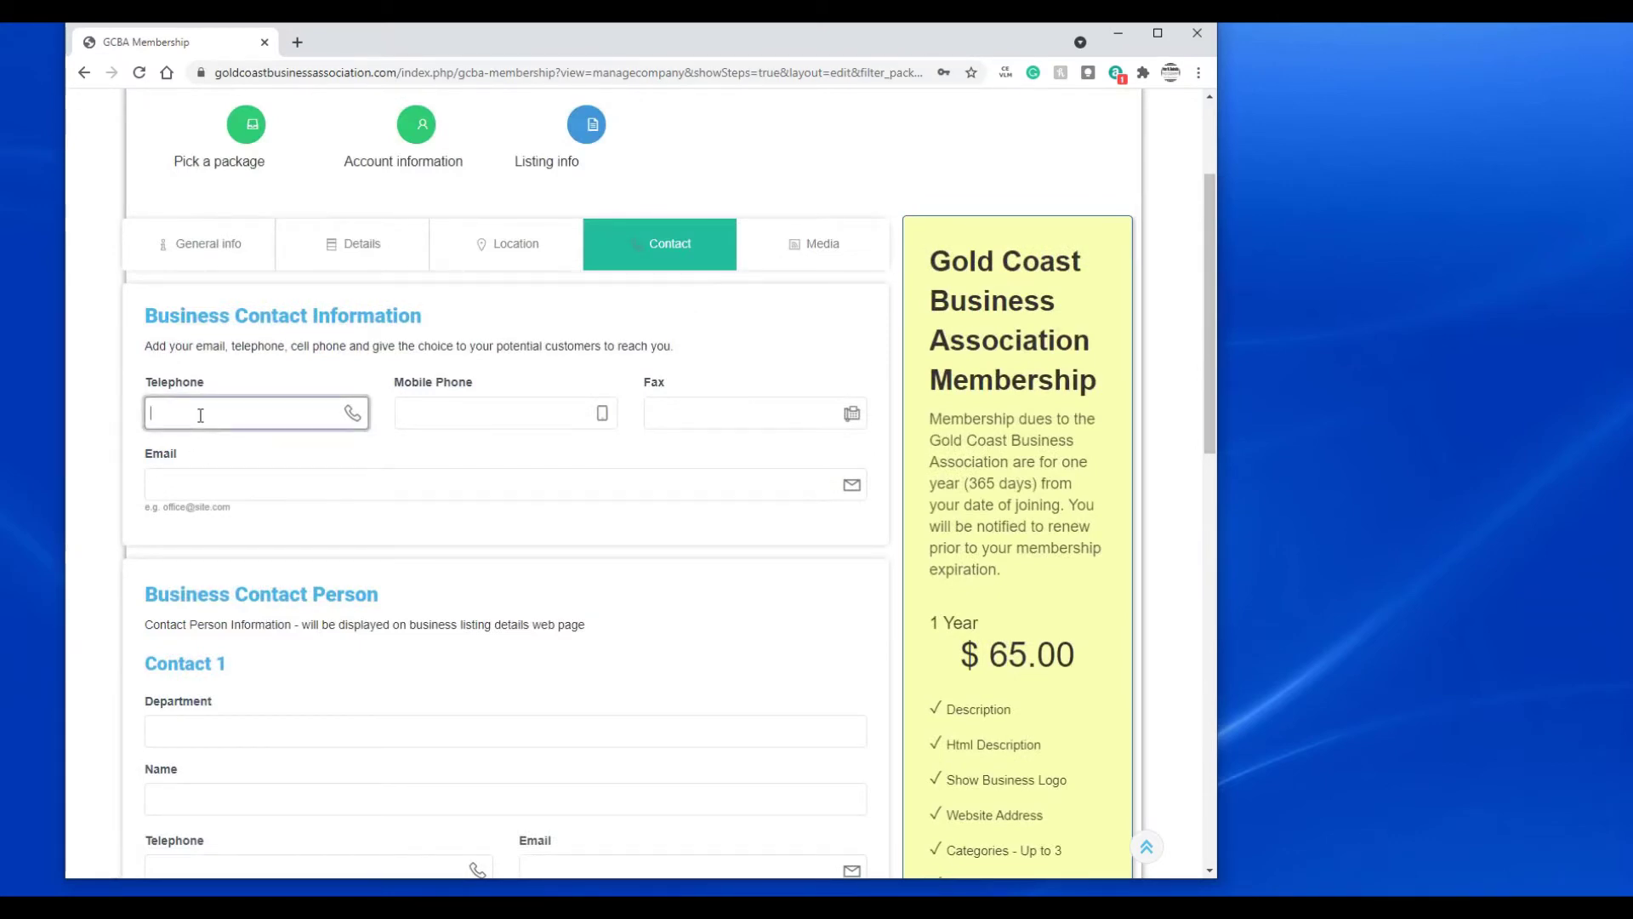
type("800-123-4567")
left_click(203, 490)
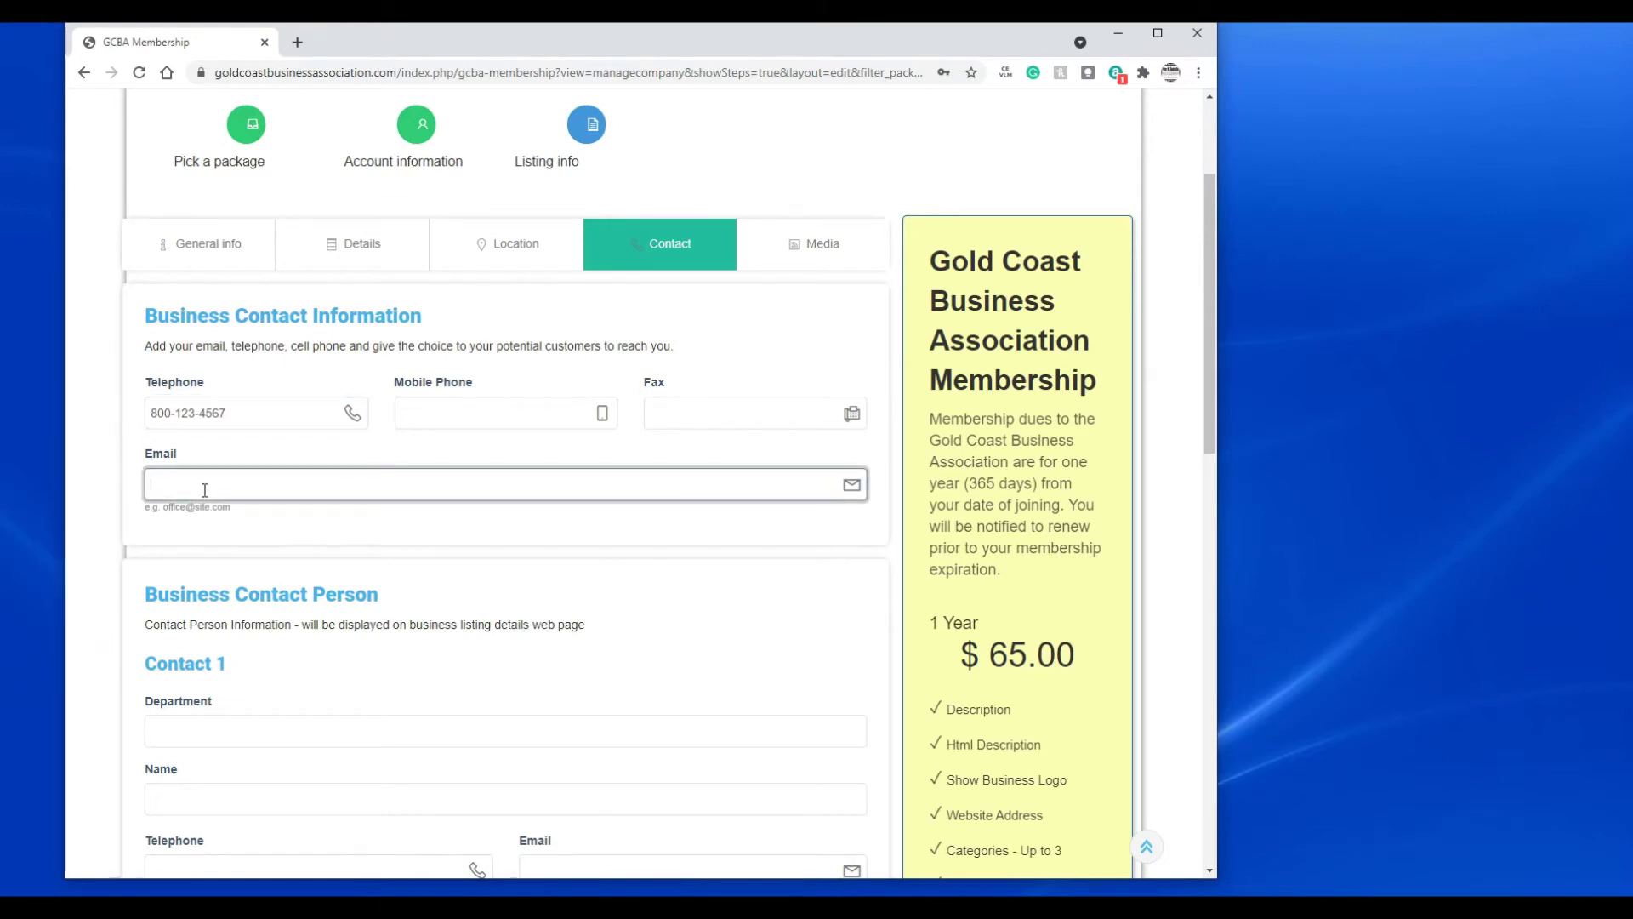
- Add Contact 1 with department Explosives and the contact person's name, then continue to Media
scroll(506, 630, "down", 3)
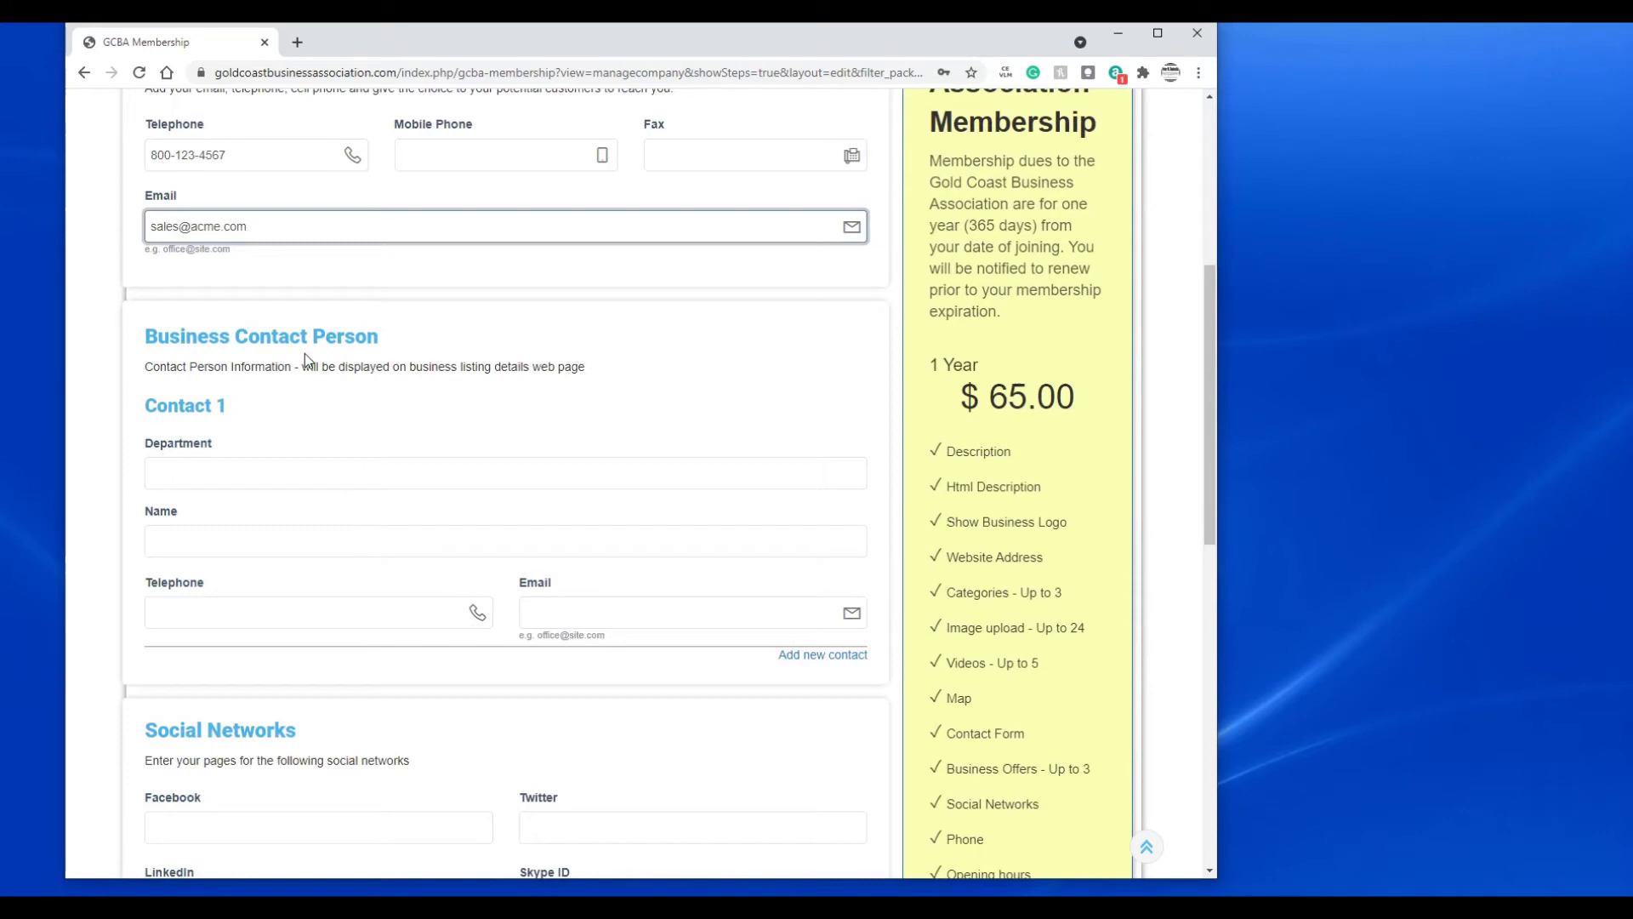
left_click(269, 481)
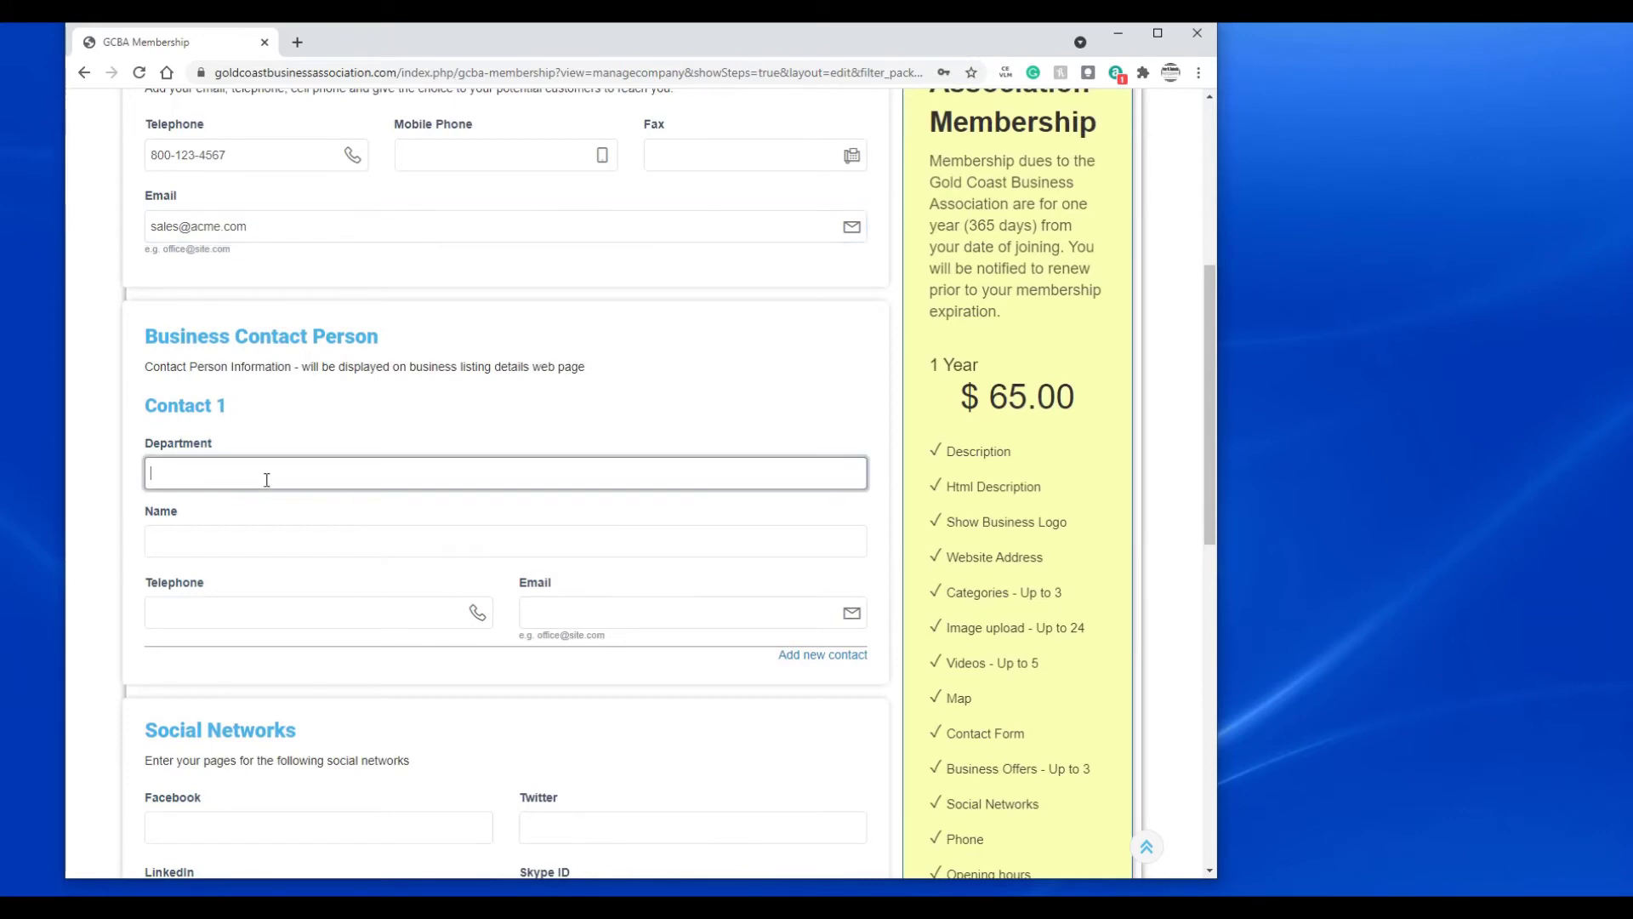
type("Explosives")
key("Tab")
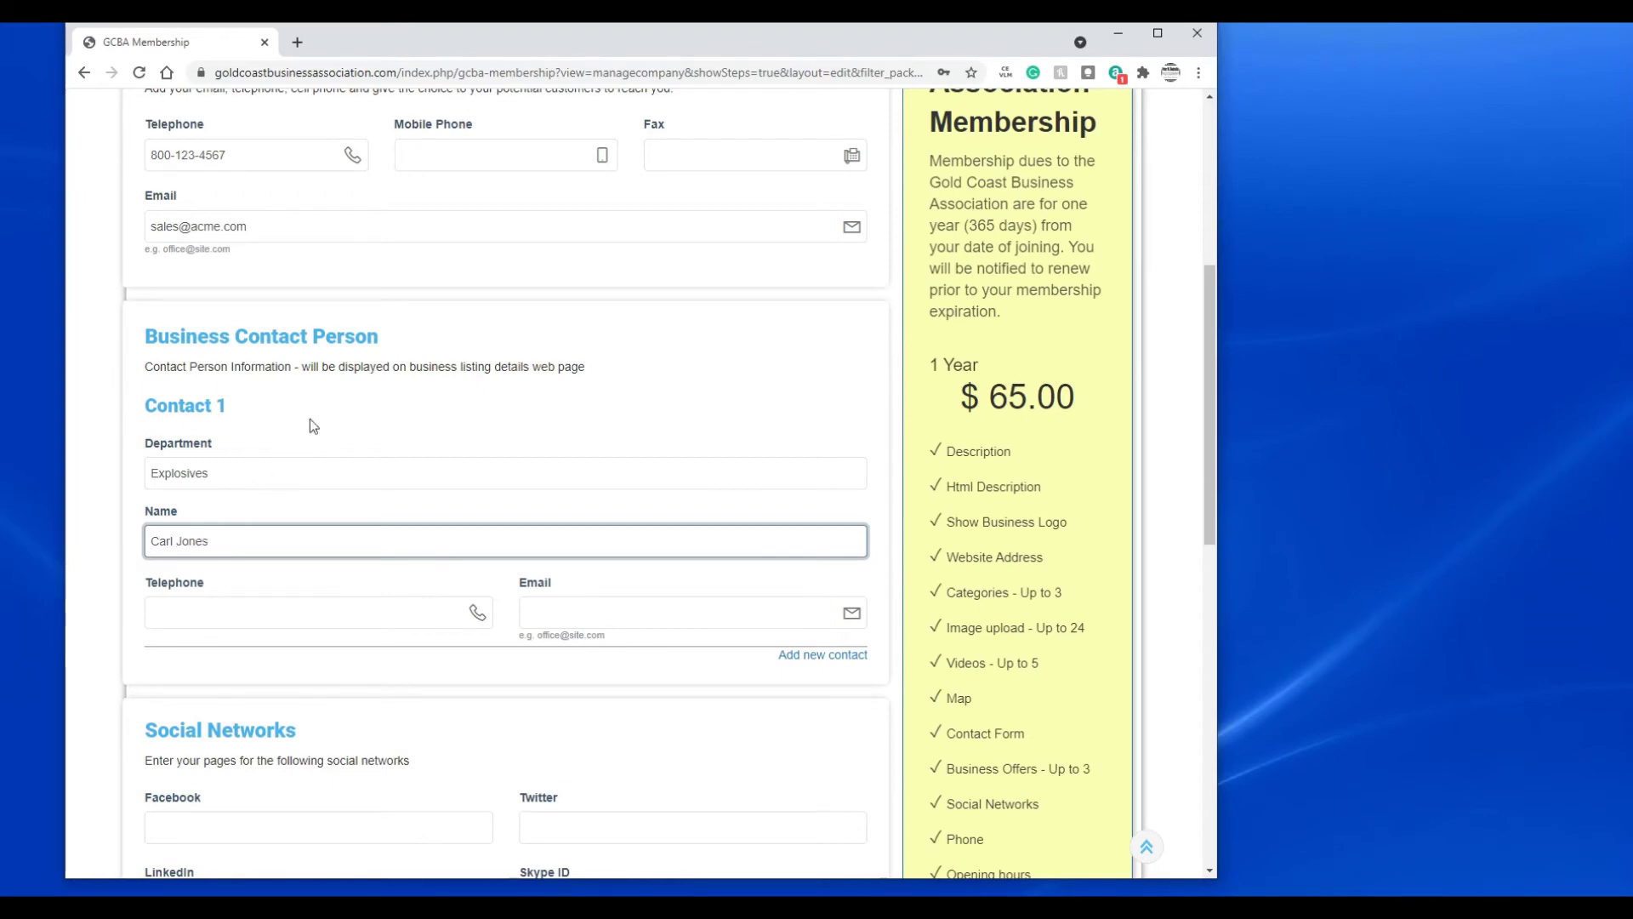
scroll(328, 584, "down", 2)
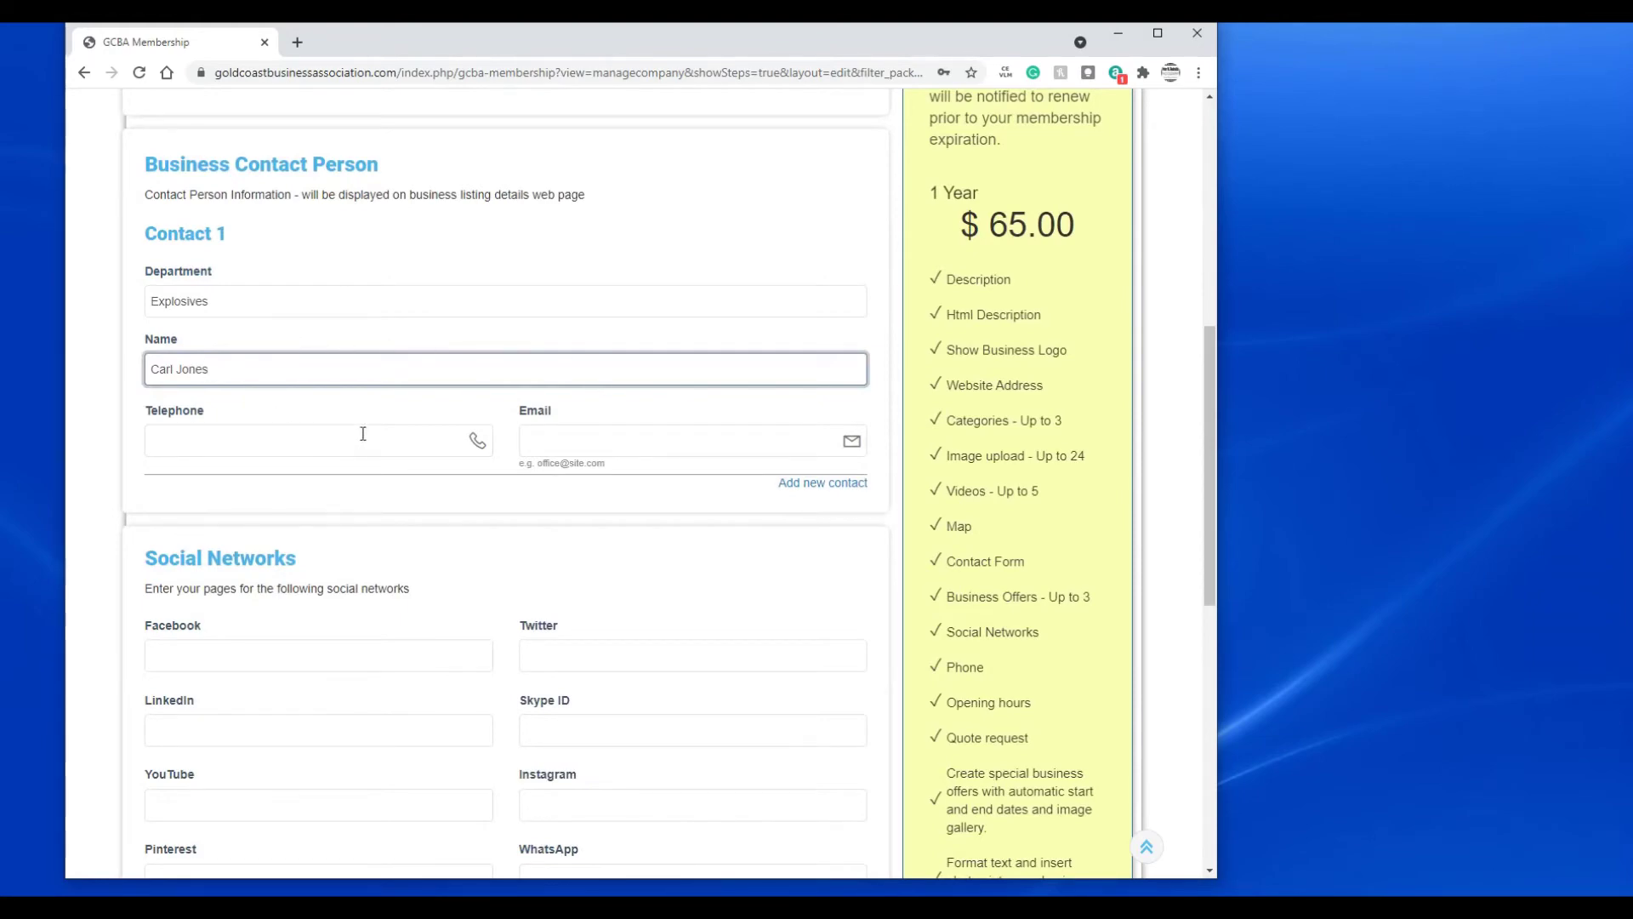
scroll(363, 429, "down", 4)
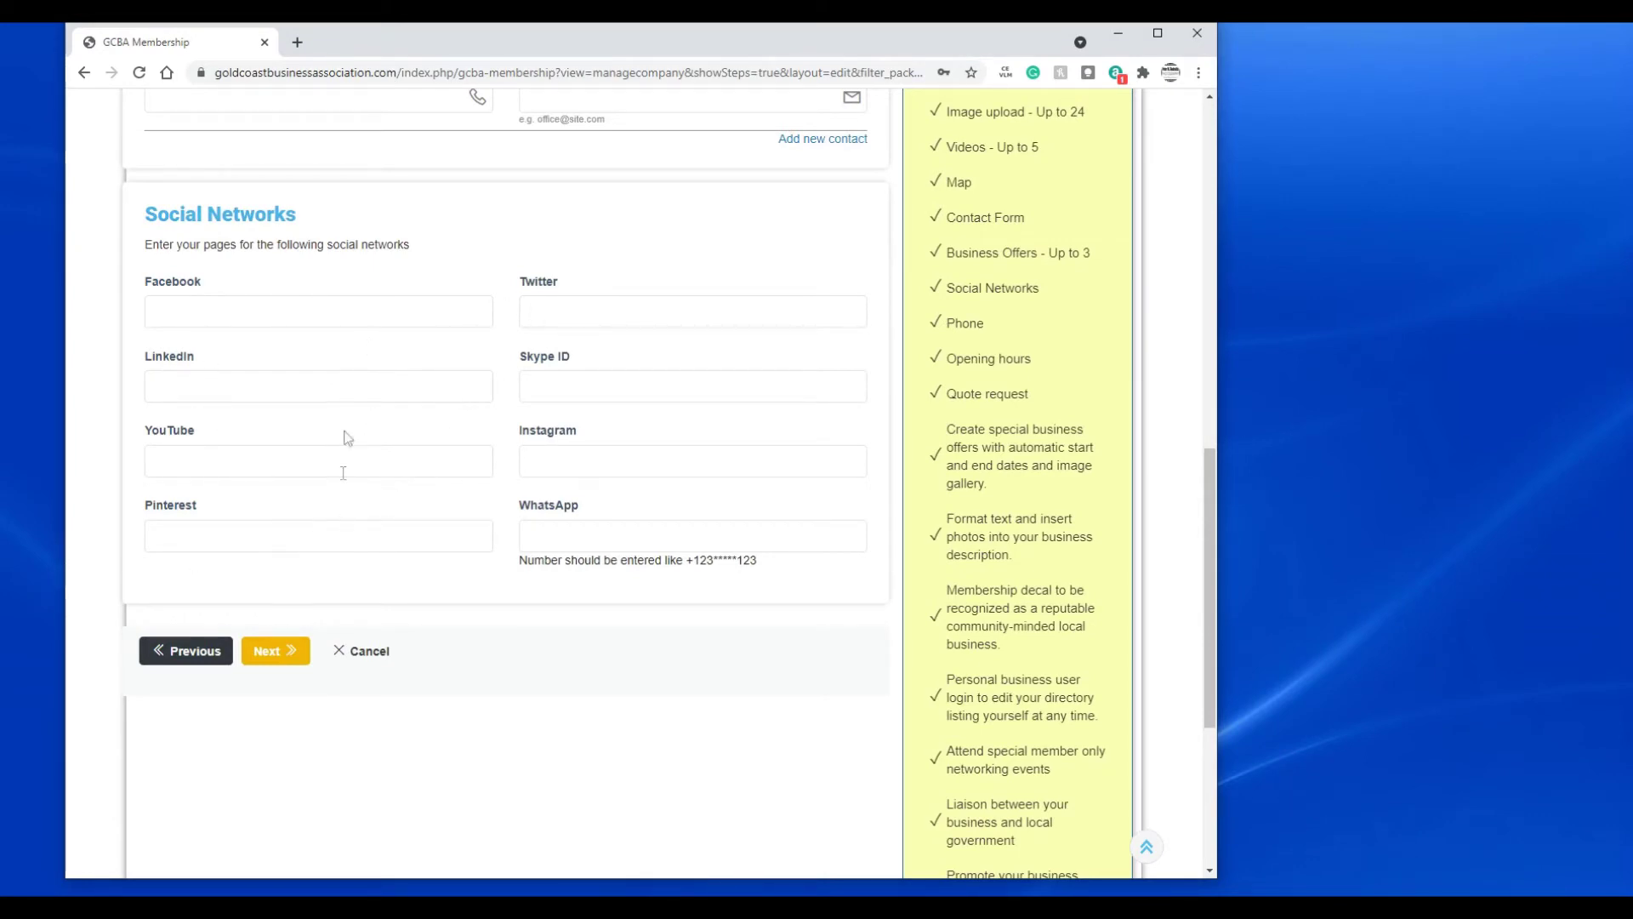
left_click(270, 657)
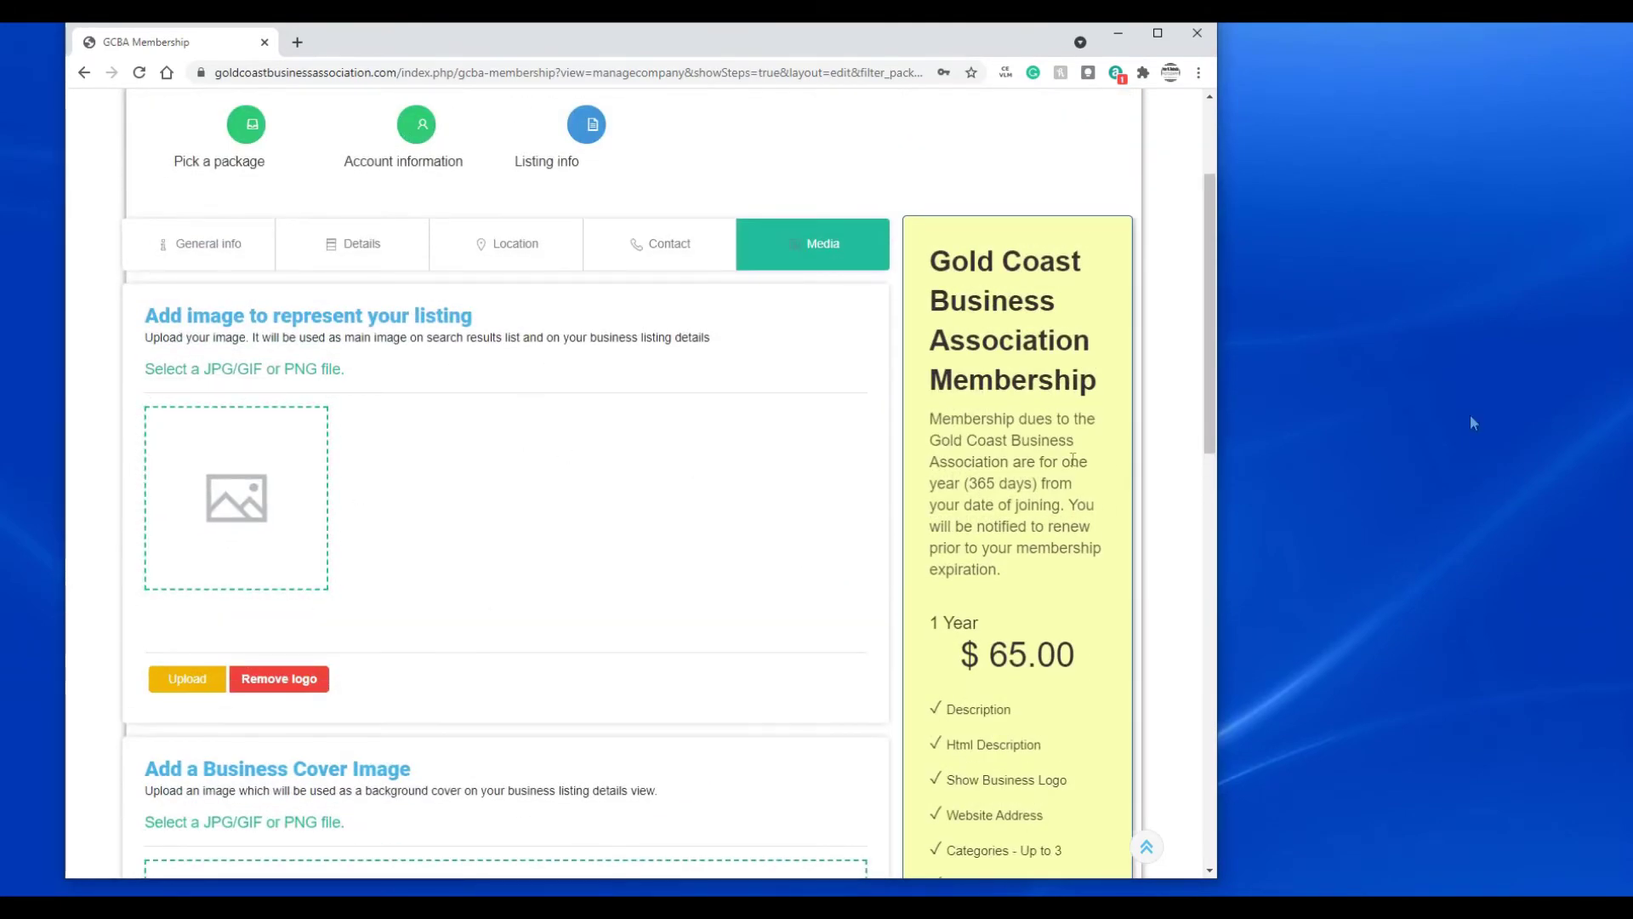
- Browse the Media step sections and open the listing-logo file picker on the Acme Graphics folder
scroll(595, 510, "down", 1)
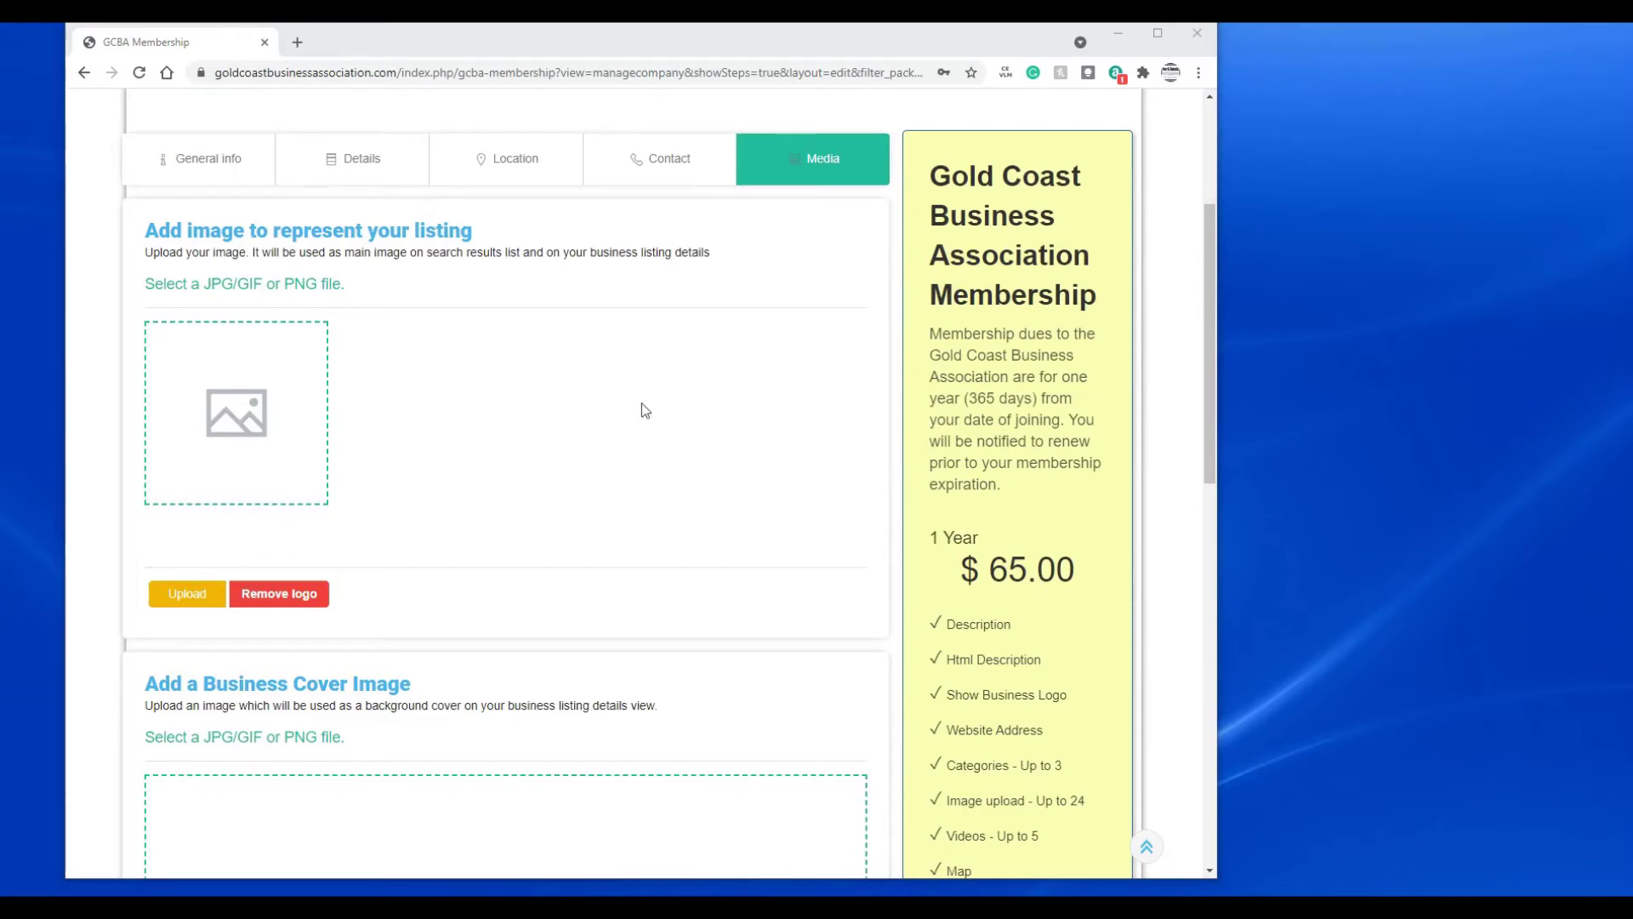
scroll(609, 405, "down", 3)
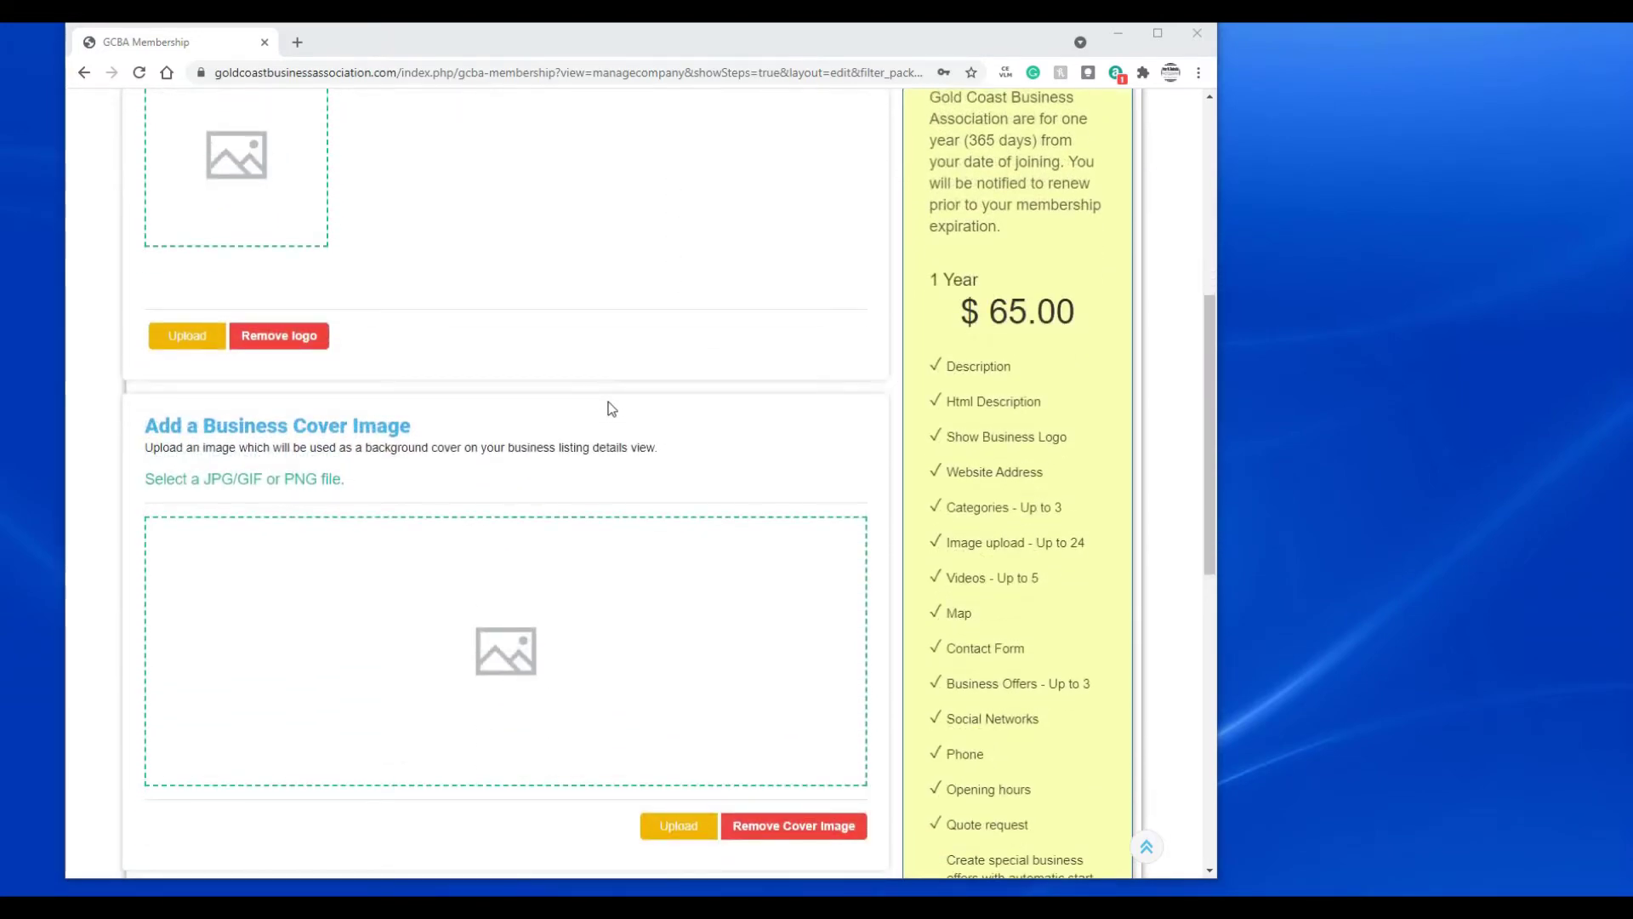
scroll(607, 371, "down", 5)
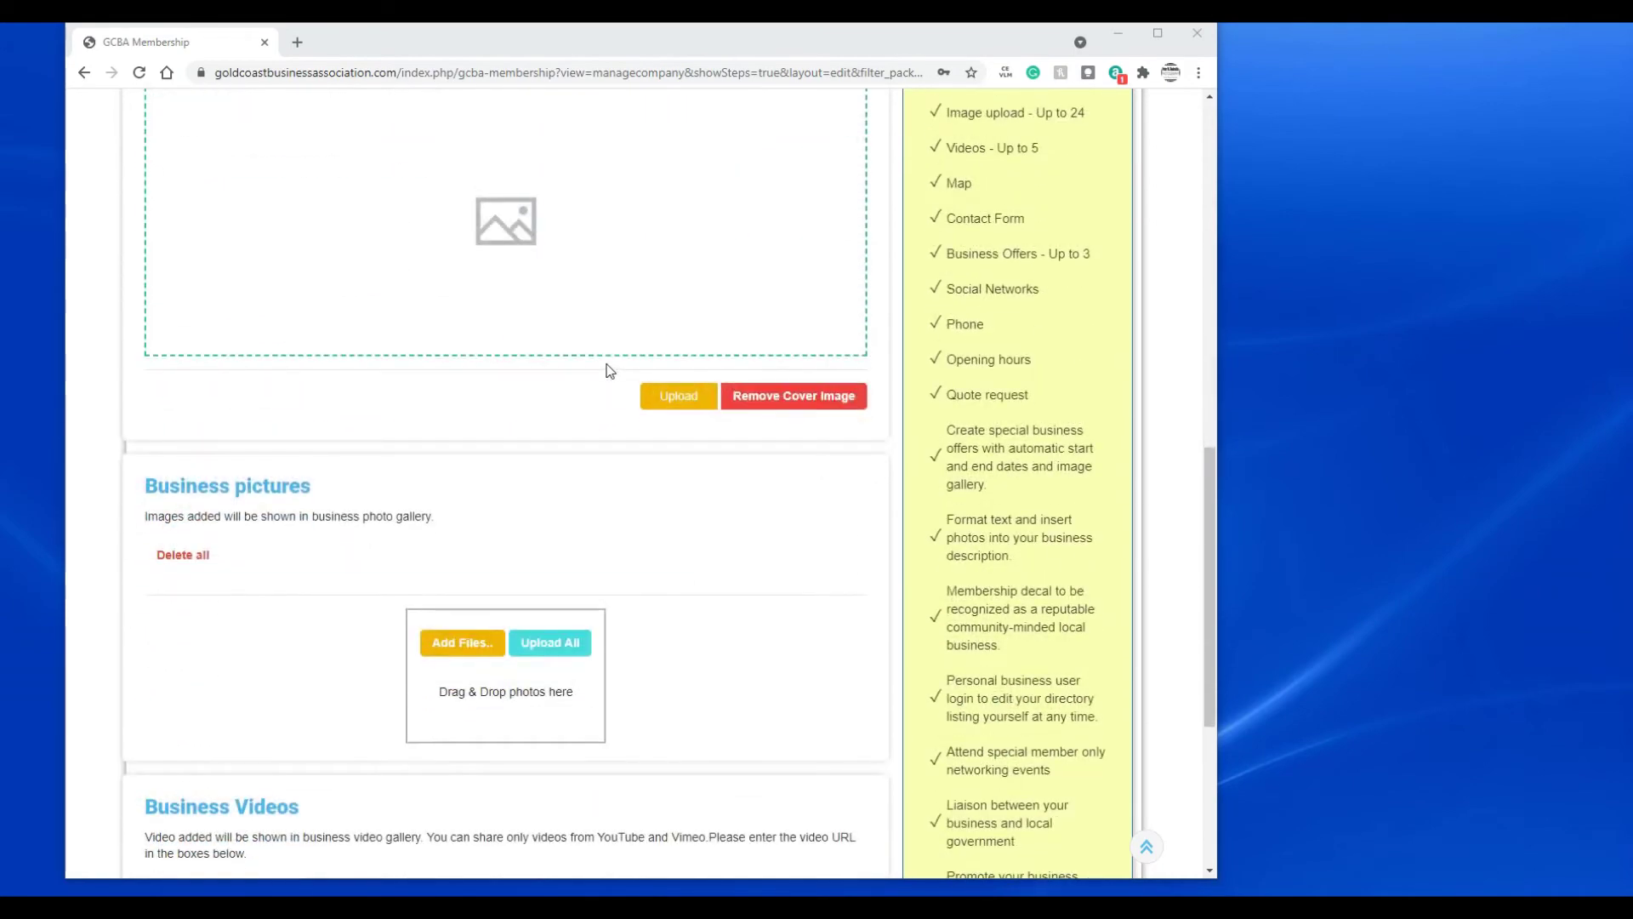
scroll(750, 561, "down", 5)
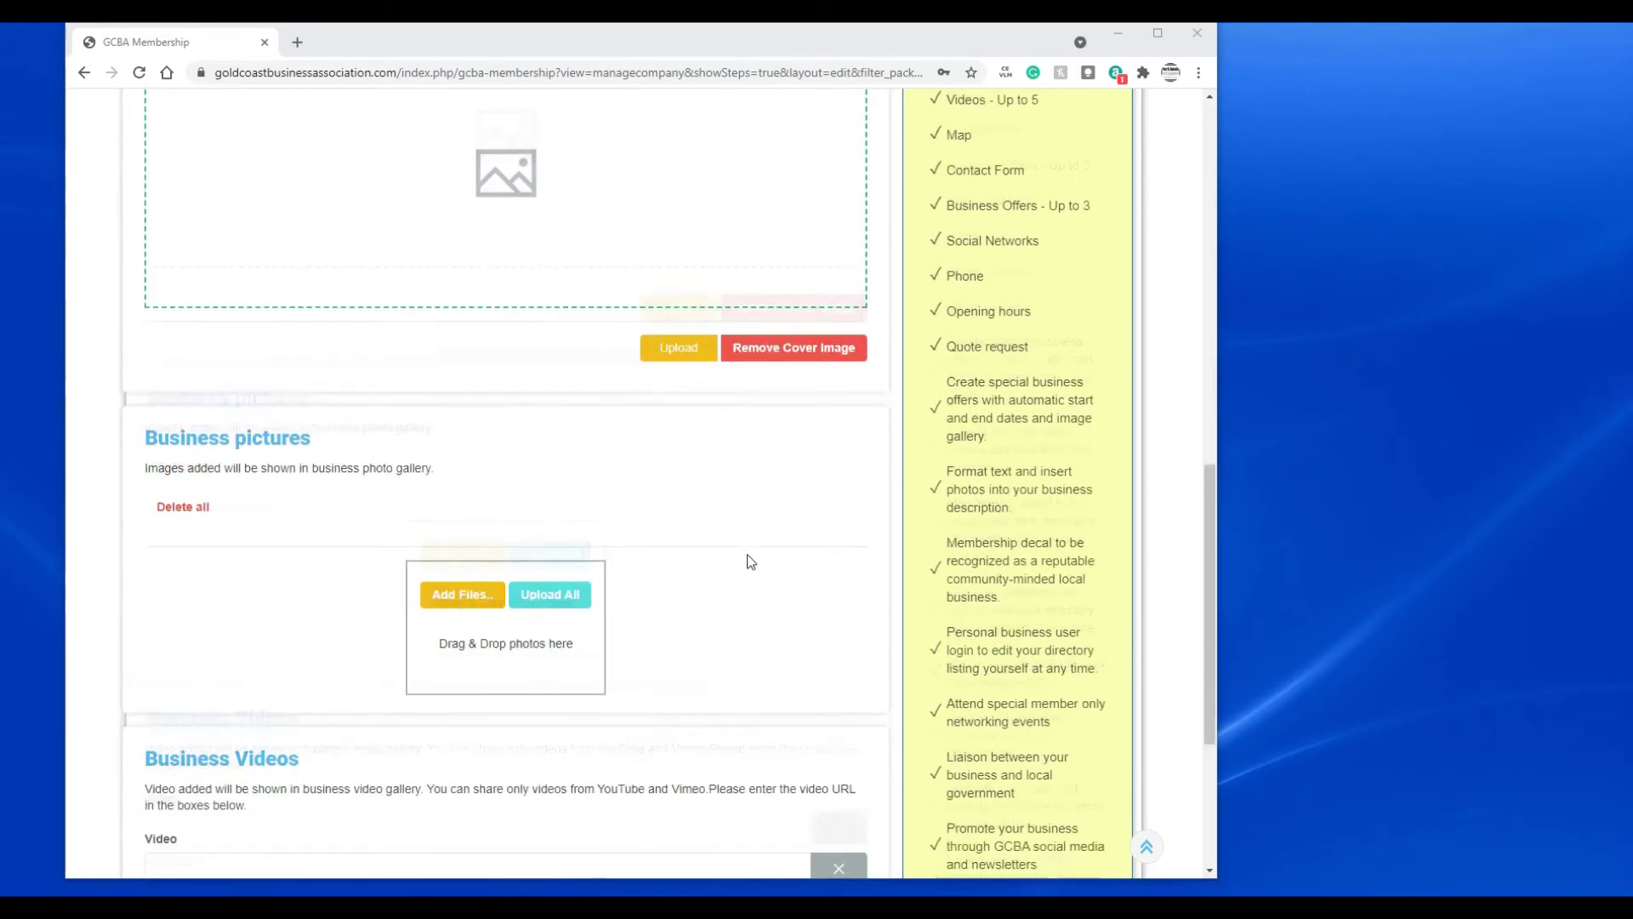
scroll(672, 506, "up", 7)
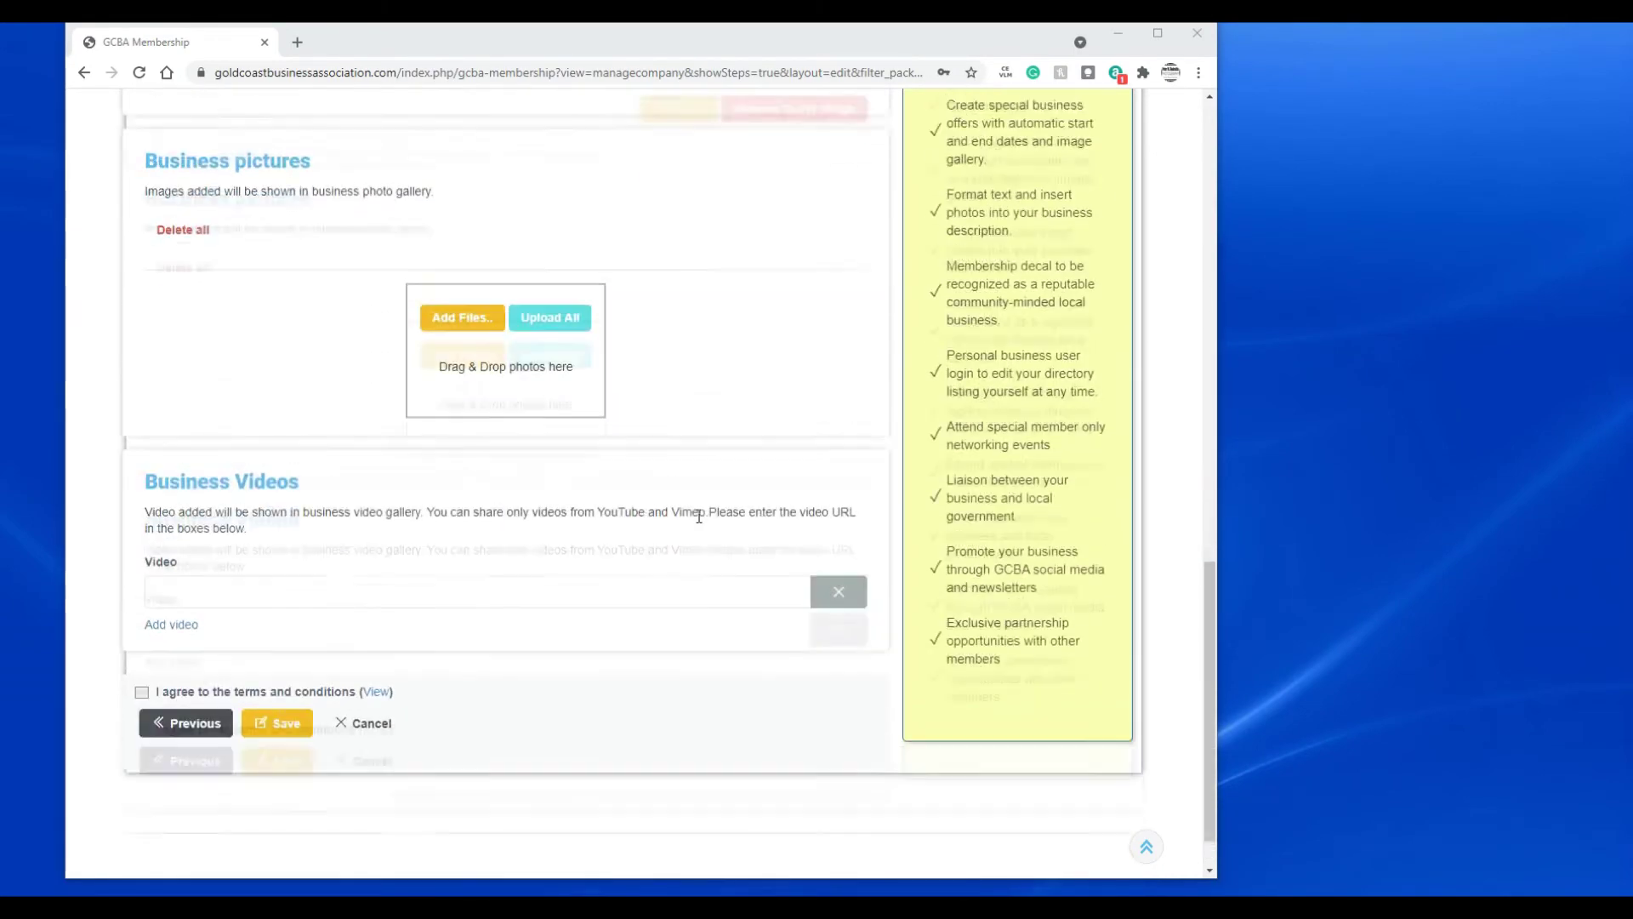
scroll(703, 503, "up", 5)
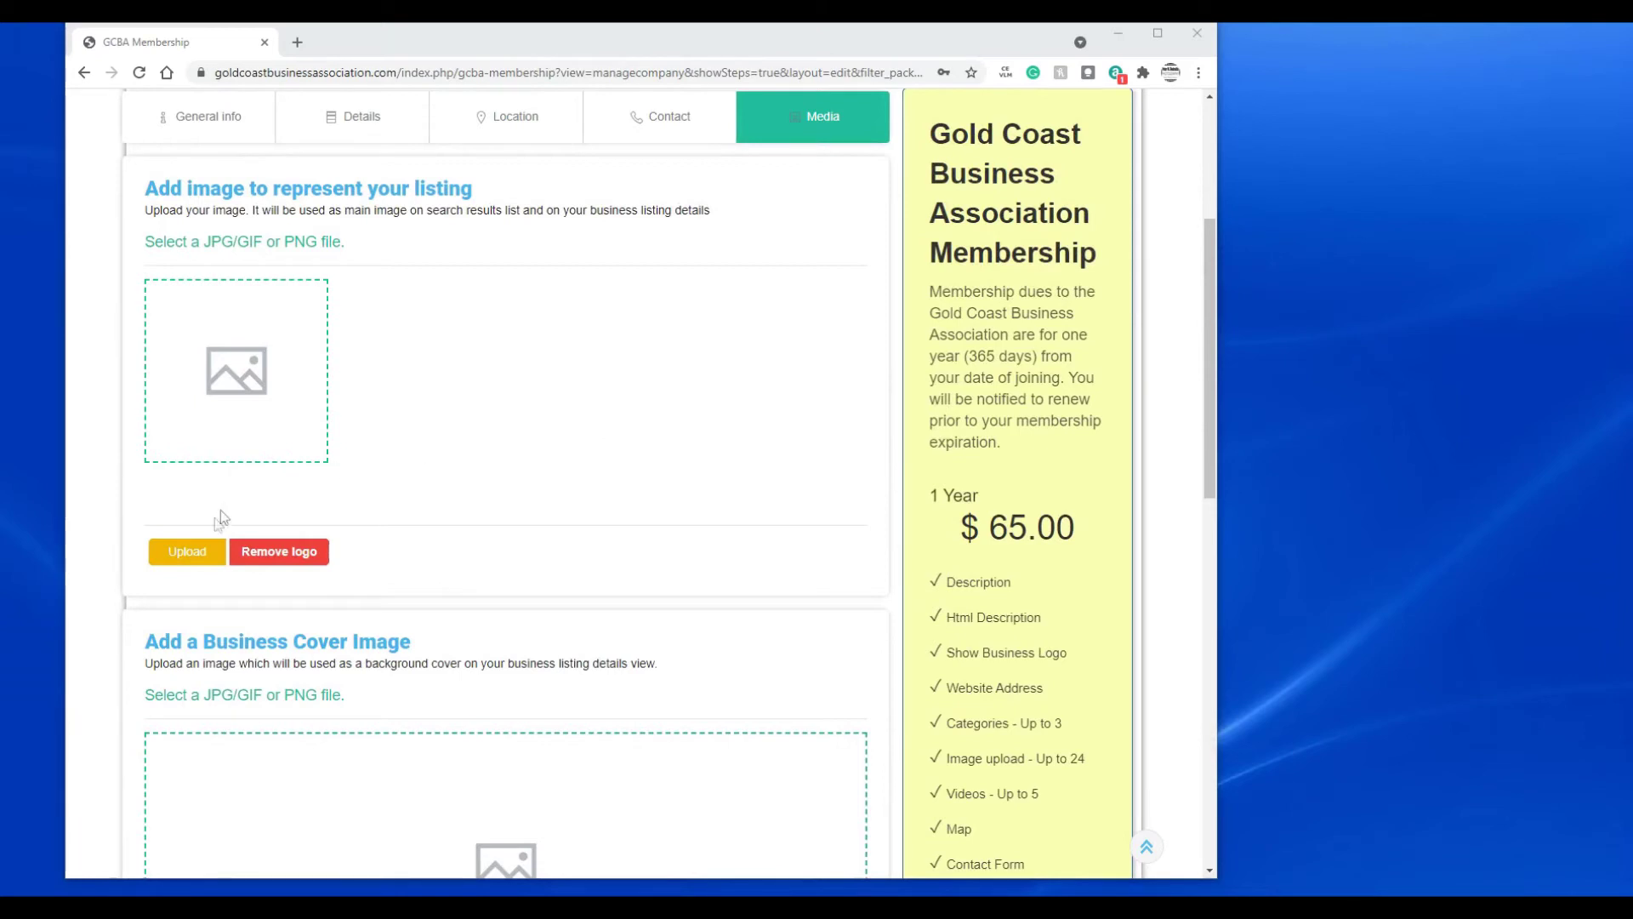
left_click(191, 553)
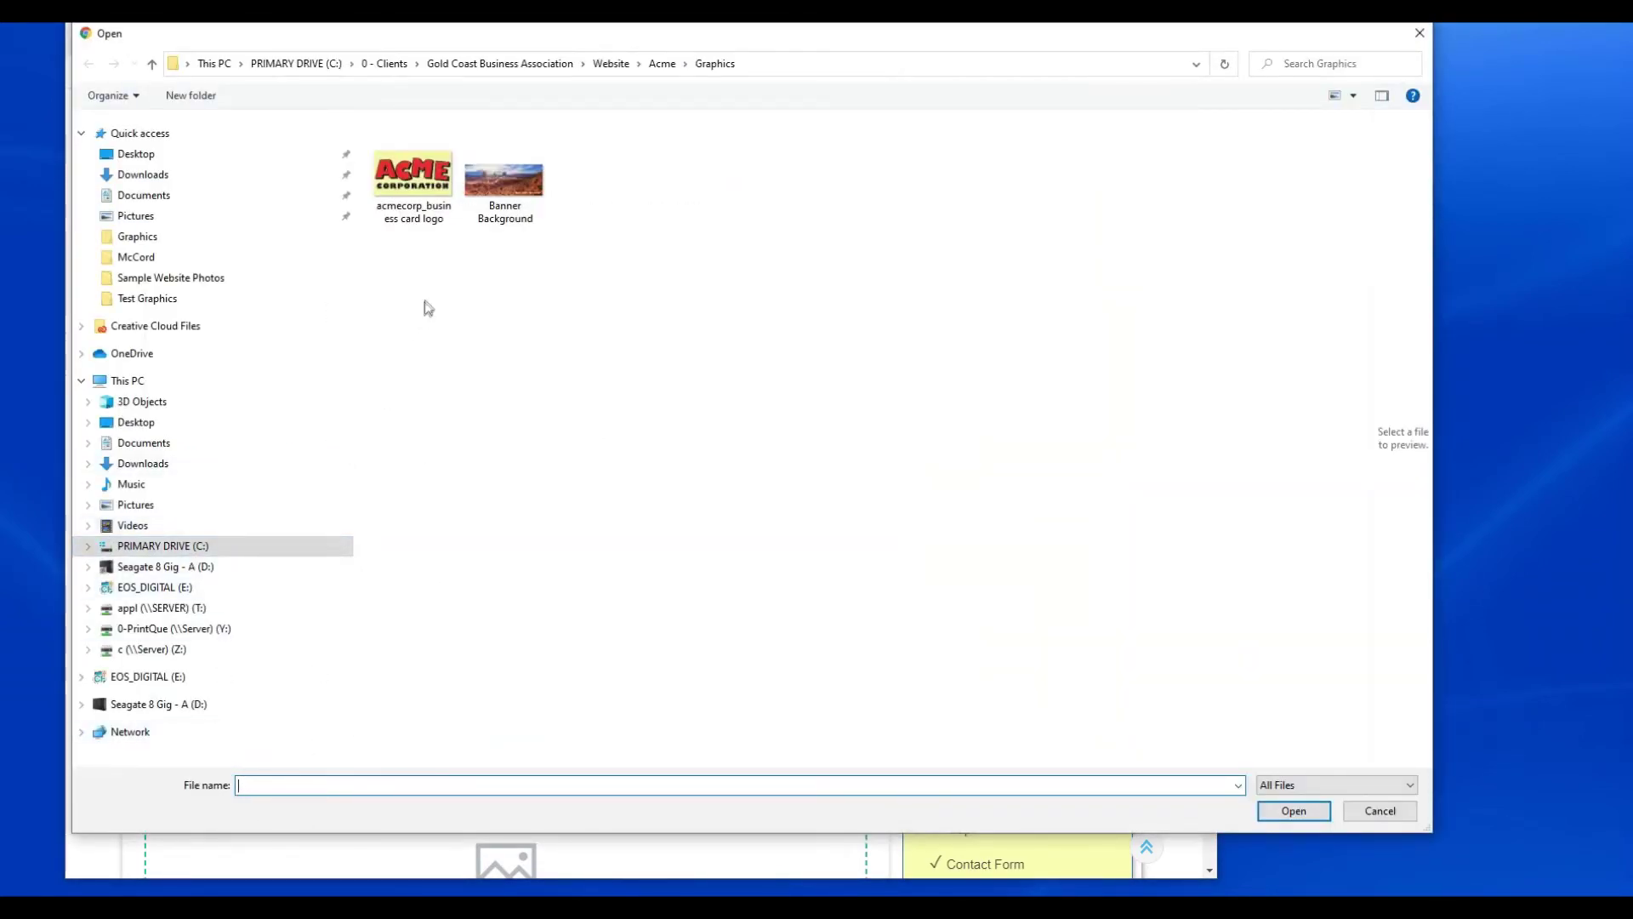
- Load 'acmecorp_business card logo' as the listing image, centre the crop on the ACME logo and save
left_click(417, 192)
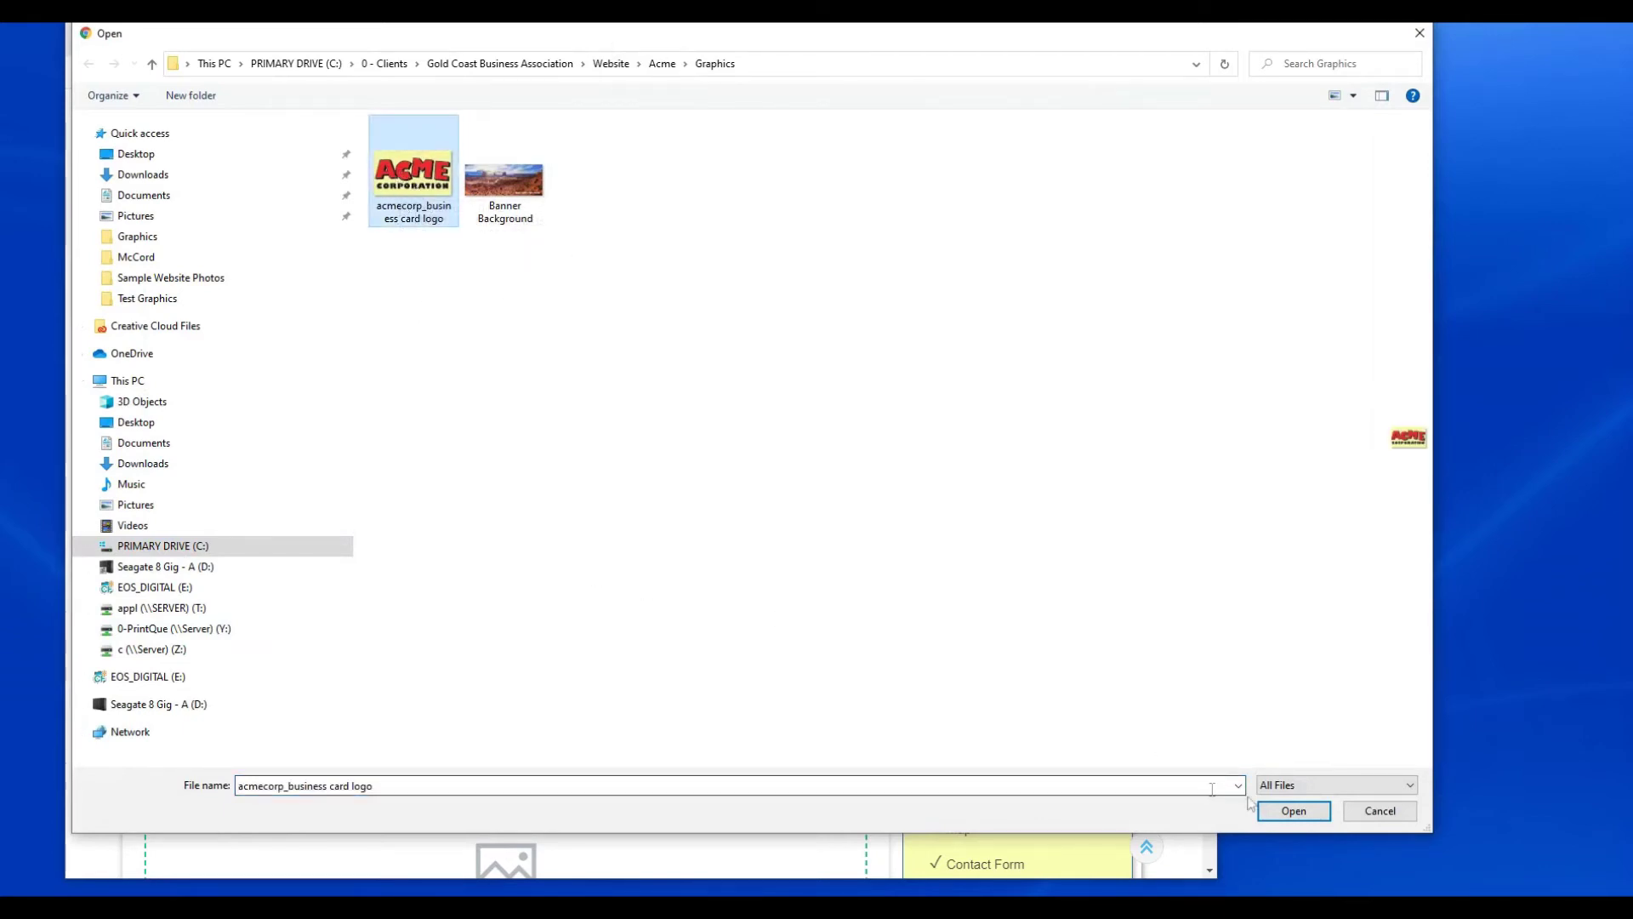
left_click(1287, 810)
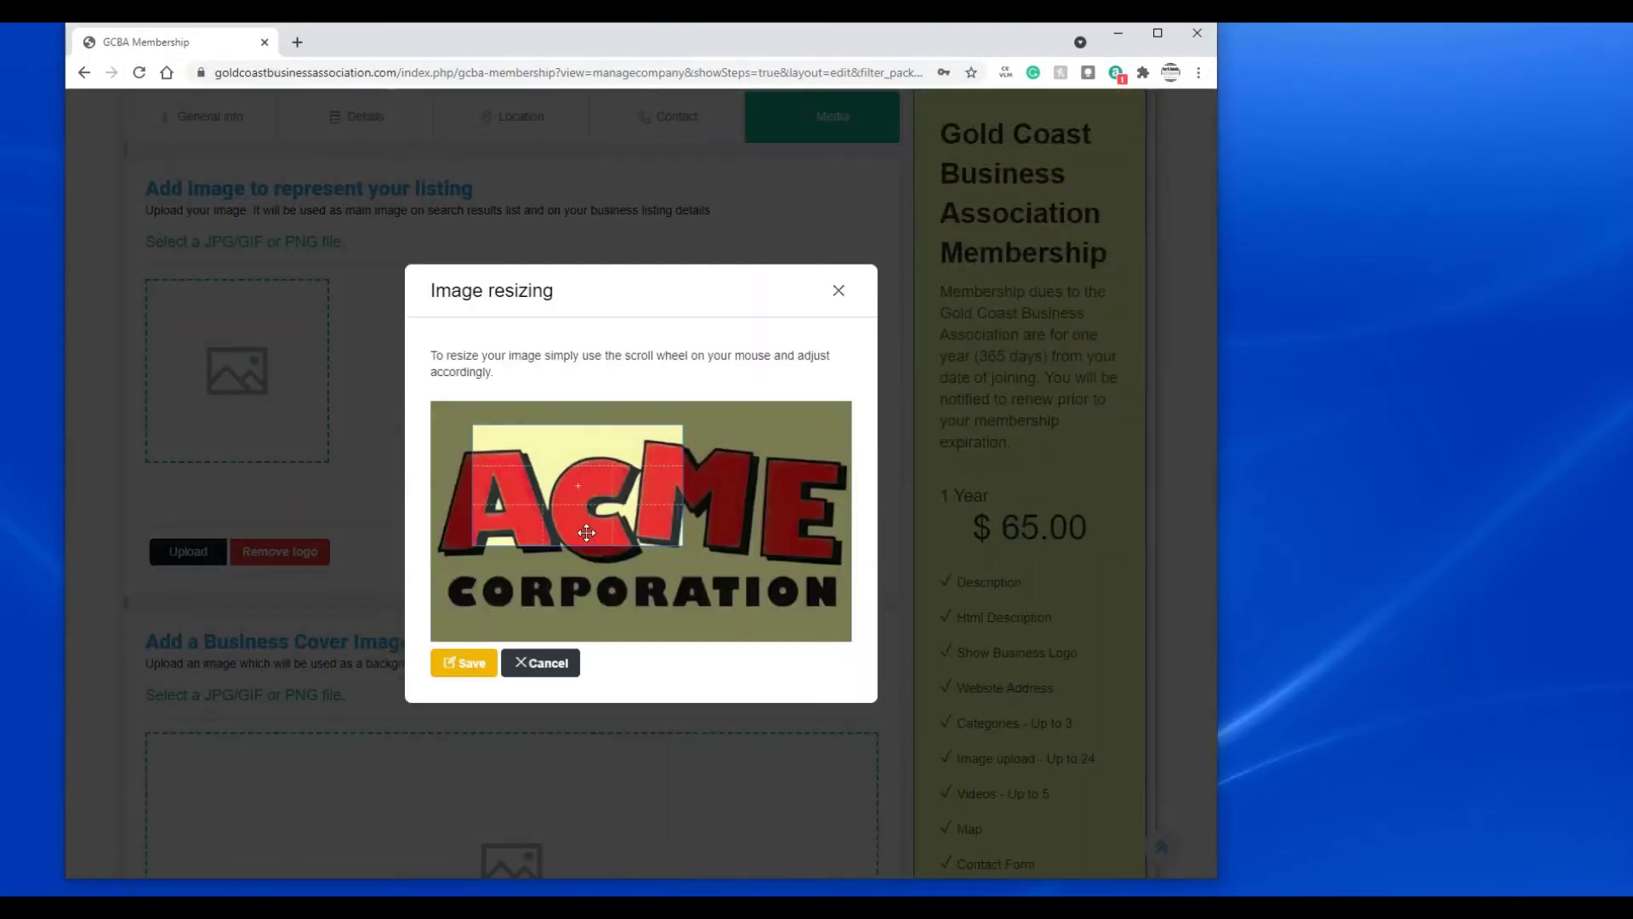
left_click_drag(585, 513, 642, 520)
scroll(642, 521, "down", 6)
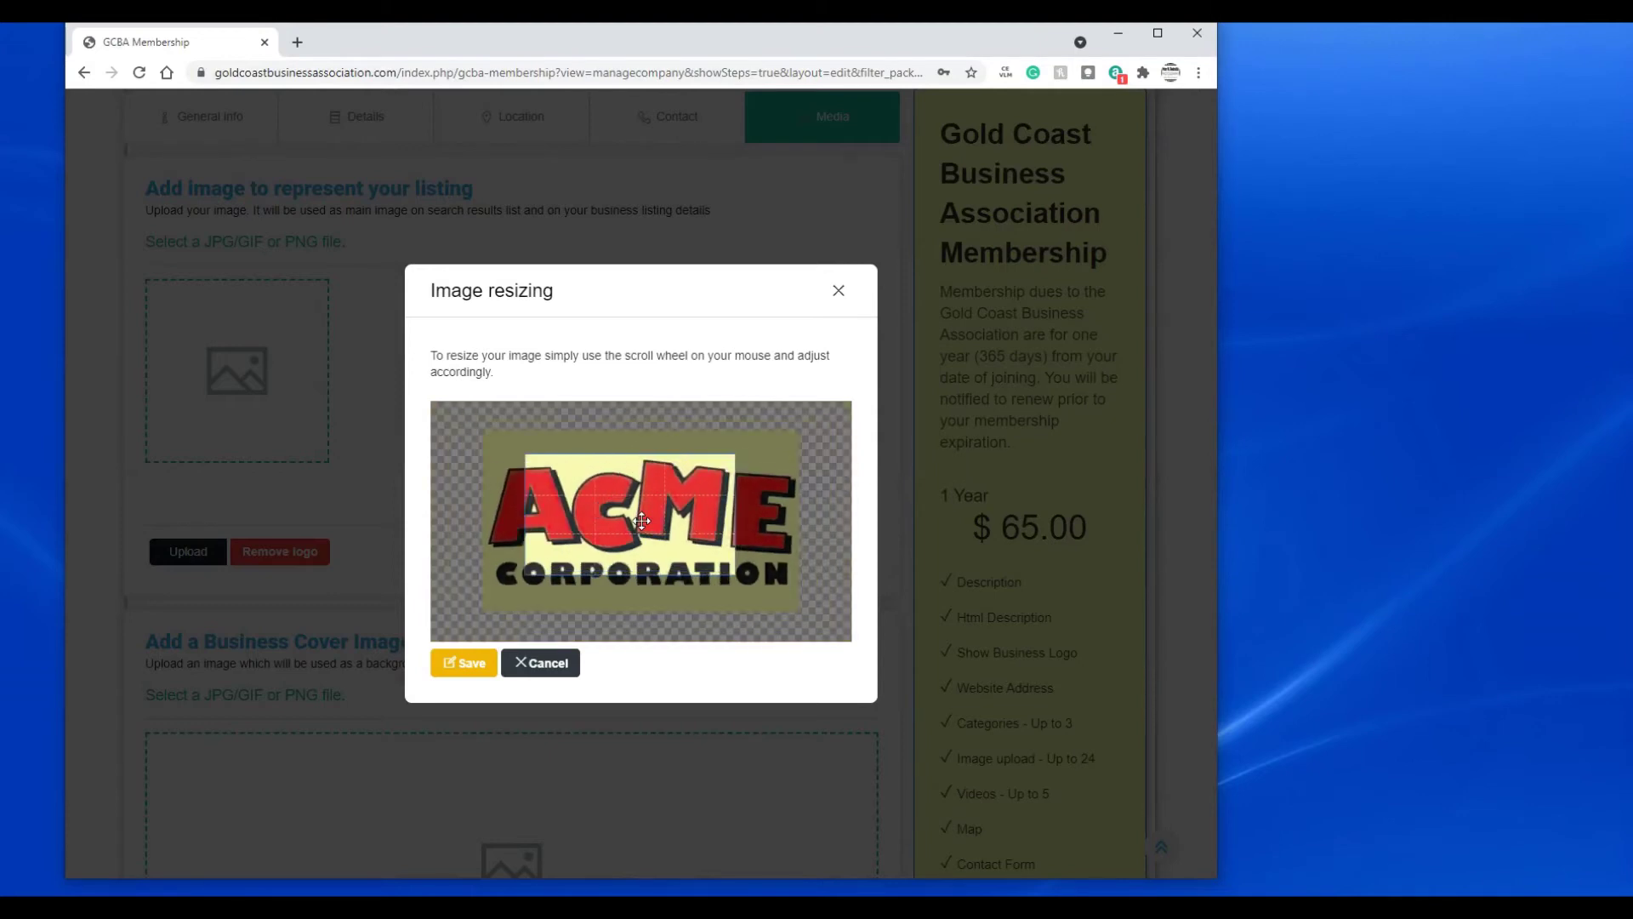
mouse_move(636, 491)
left_mouse_down()
mouse_move(621, 491)
mouse_move(646, 487)
left_mouse_up()
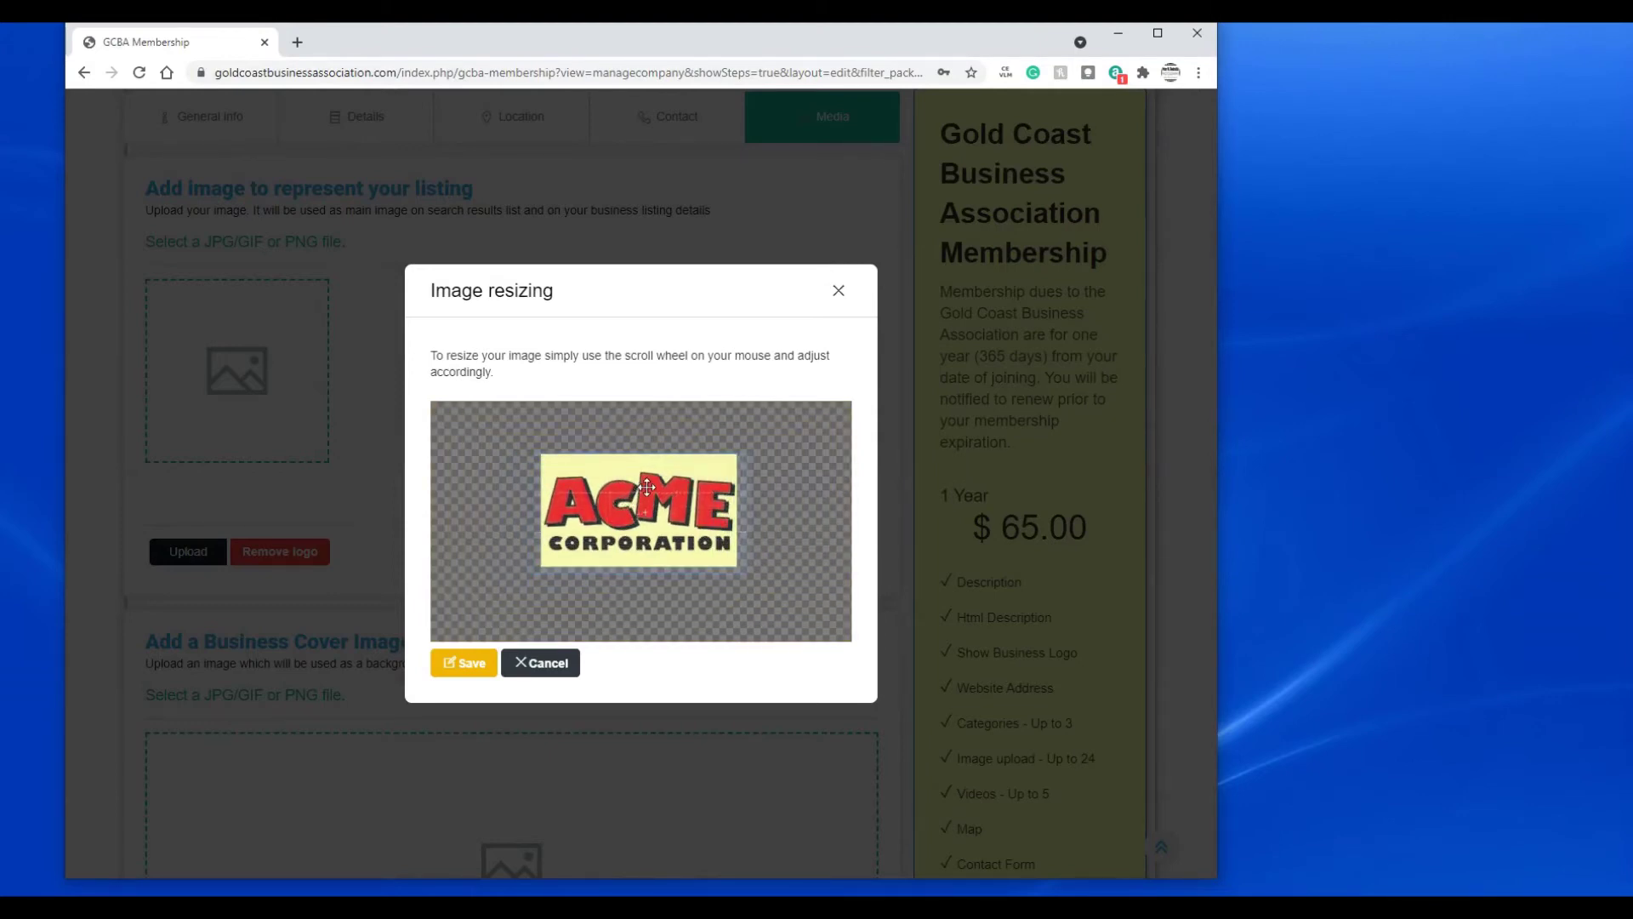
scroll(644, 502, "up", 2)
left_click_drag(644, 508, 641, 507)
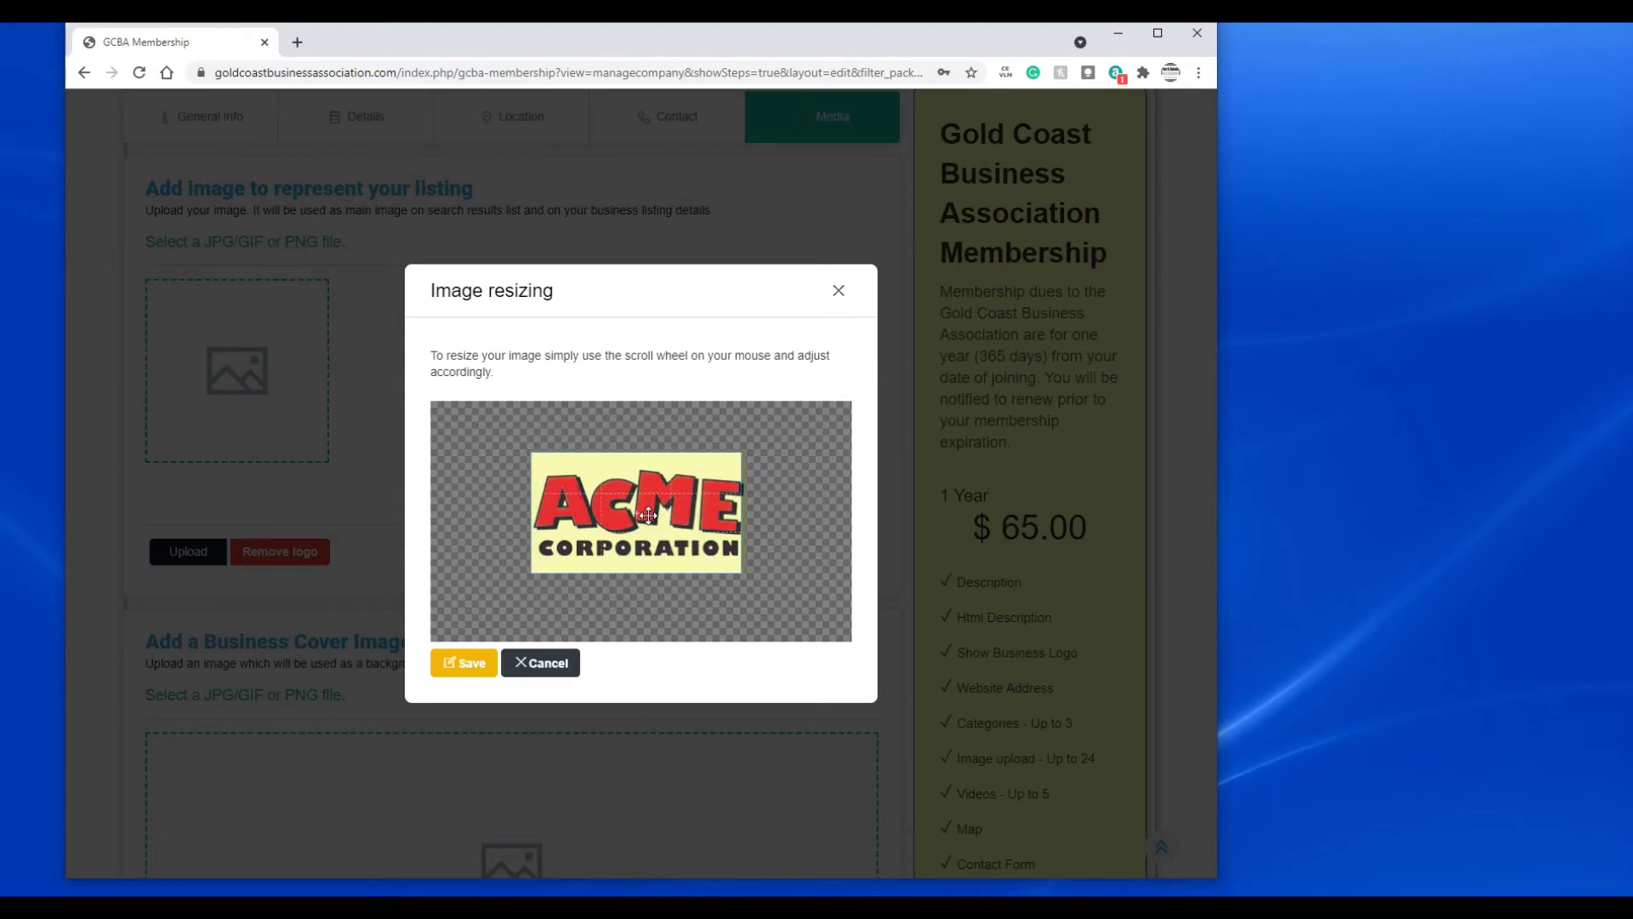
scroll(631, 523, "down", 1)
scroll(626, 540, "up", 1)
left_click(474, 663)
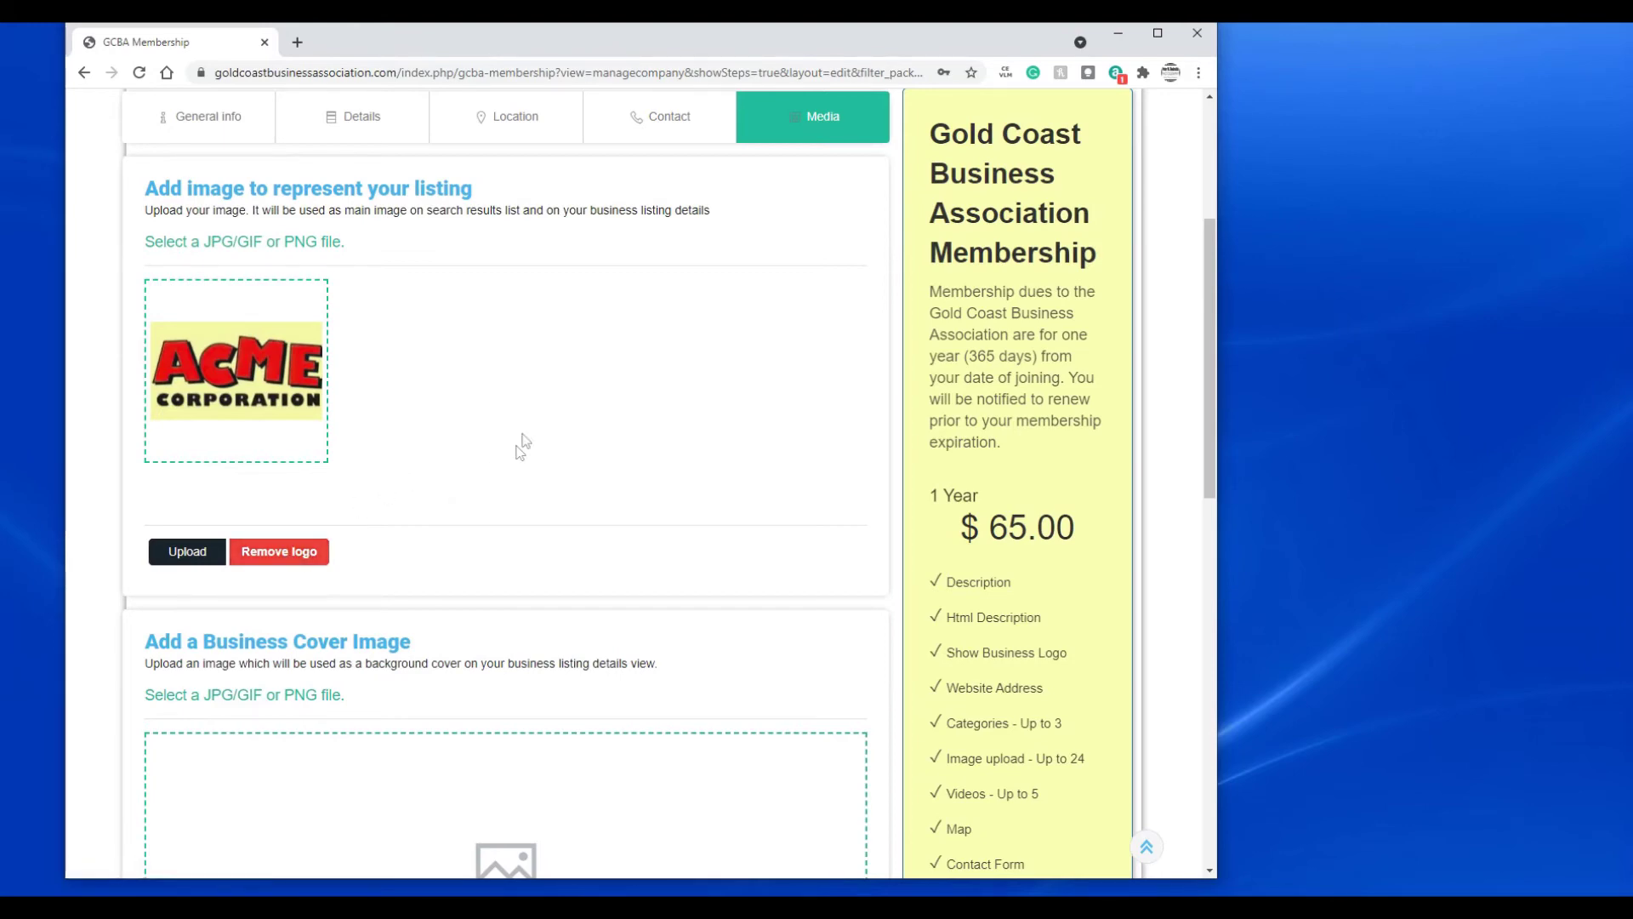
- Upload 'Banner Background' as the business cover image, adjust its crop slightly and save
scroll(548, 414, "down", 4)
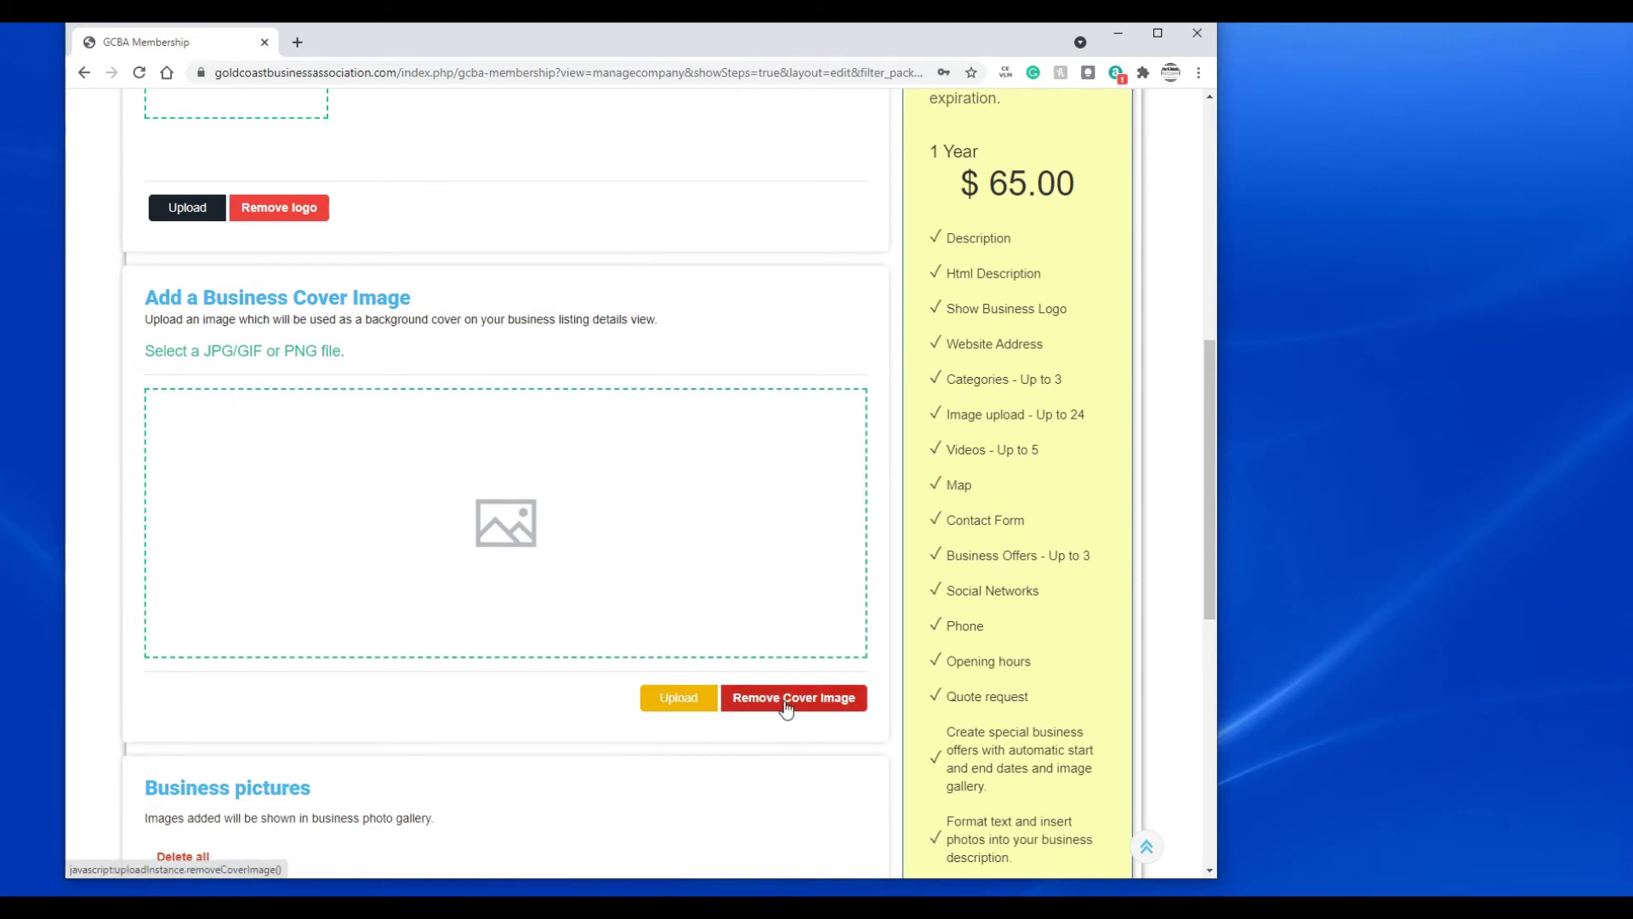
left_click(686, 702)
left_click(510, 201)
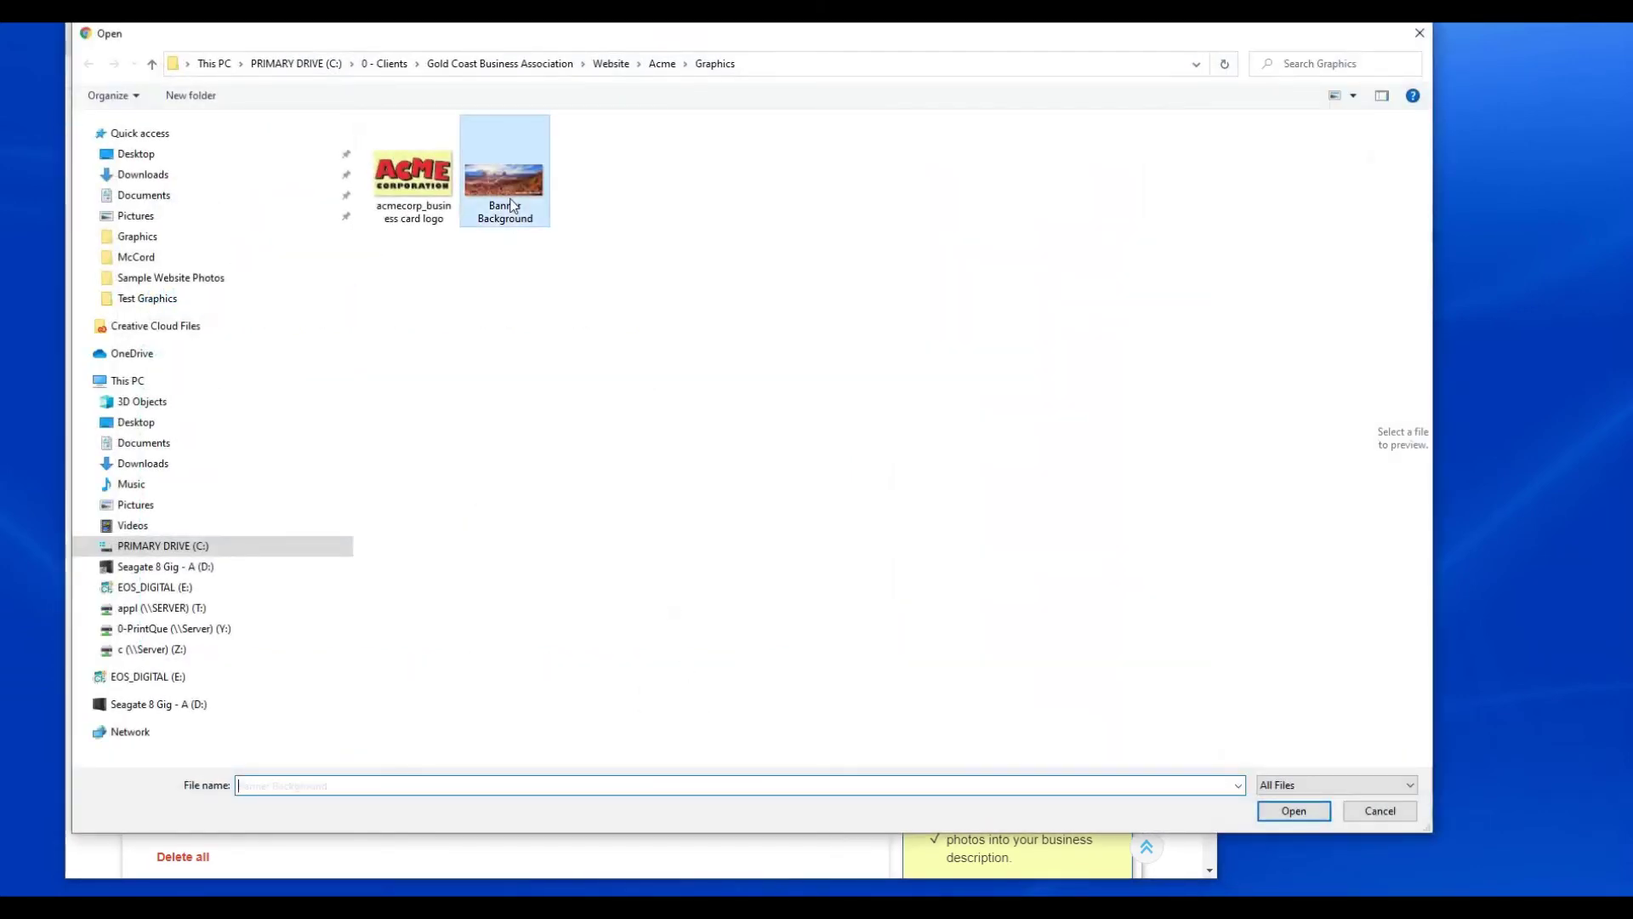
left_click(1293, 809)
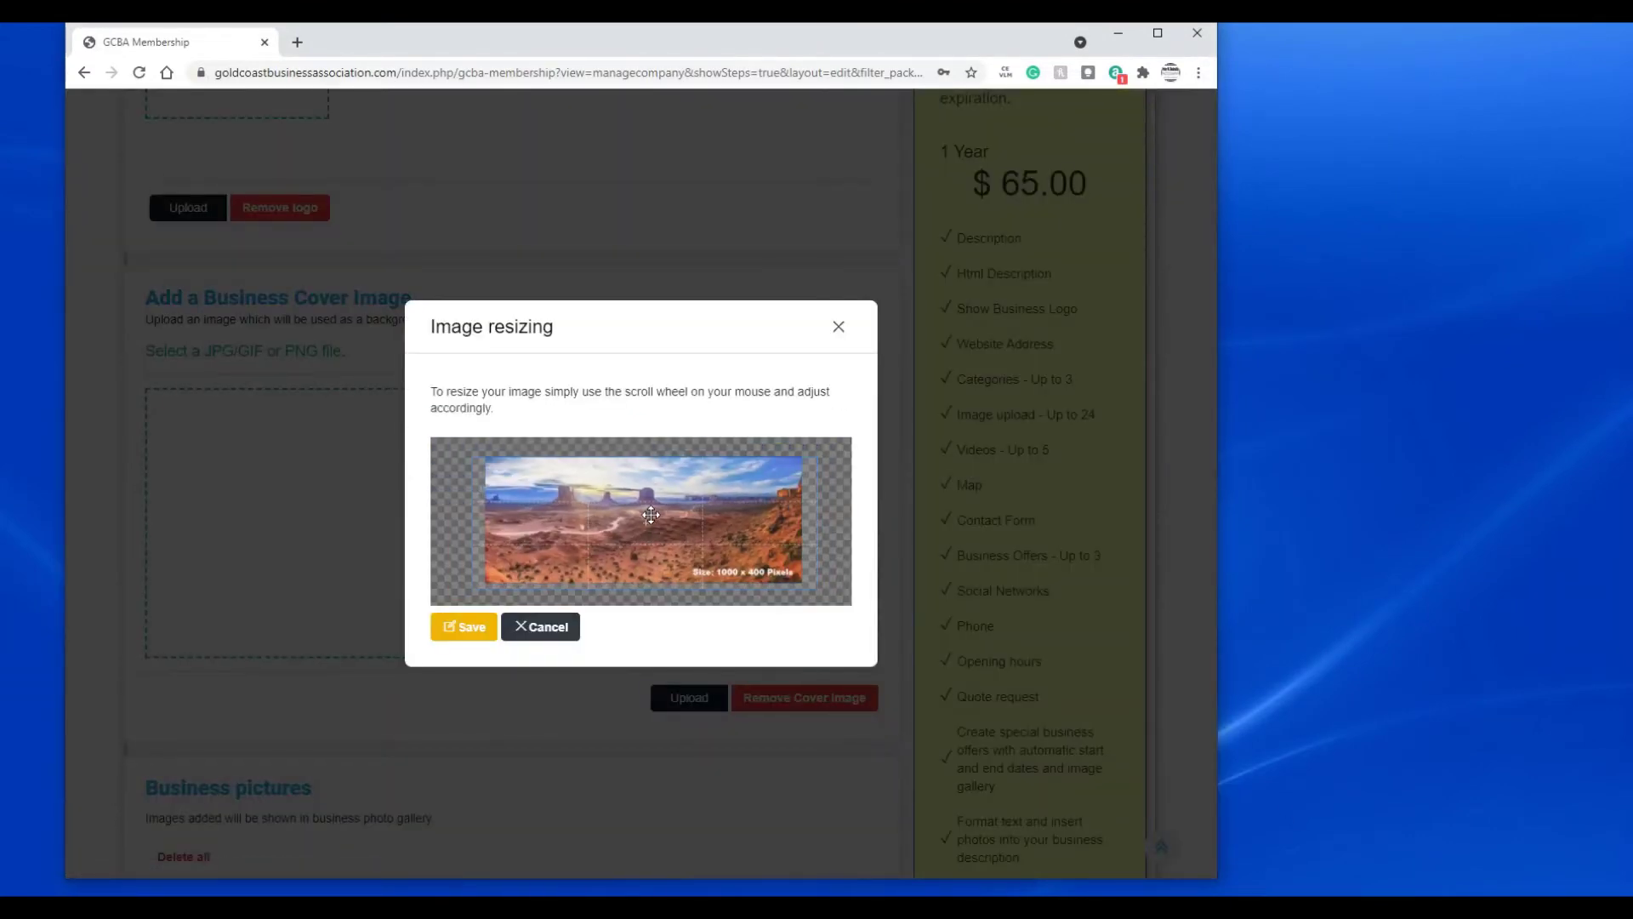
scroll(650, 514, "up", 2)
scroll(651, 514, "down", 2)
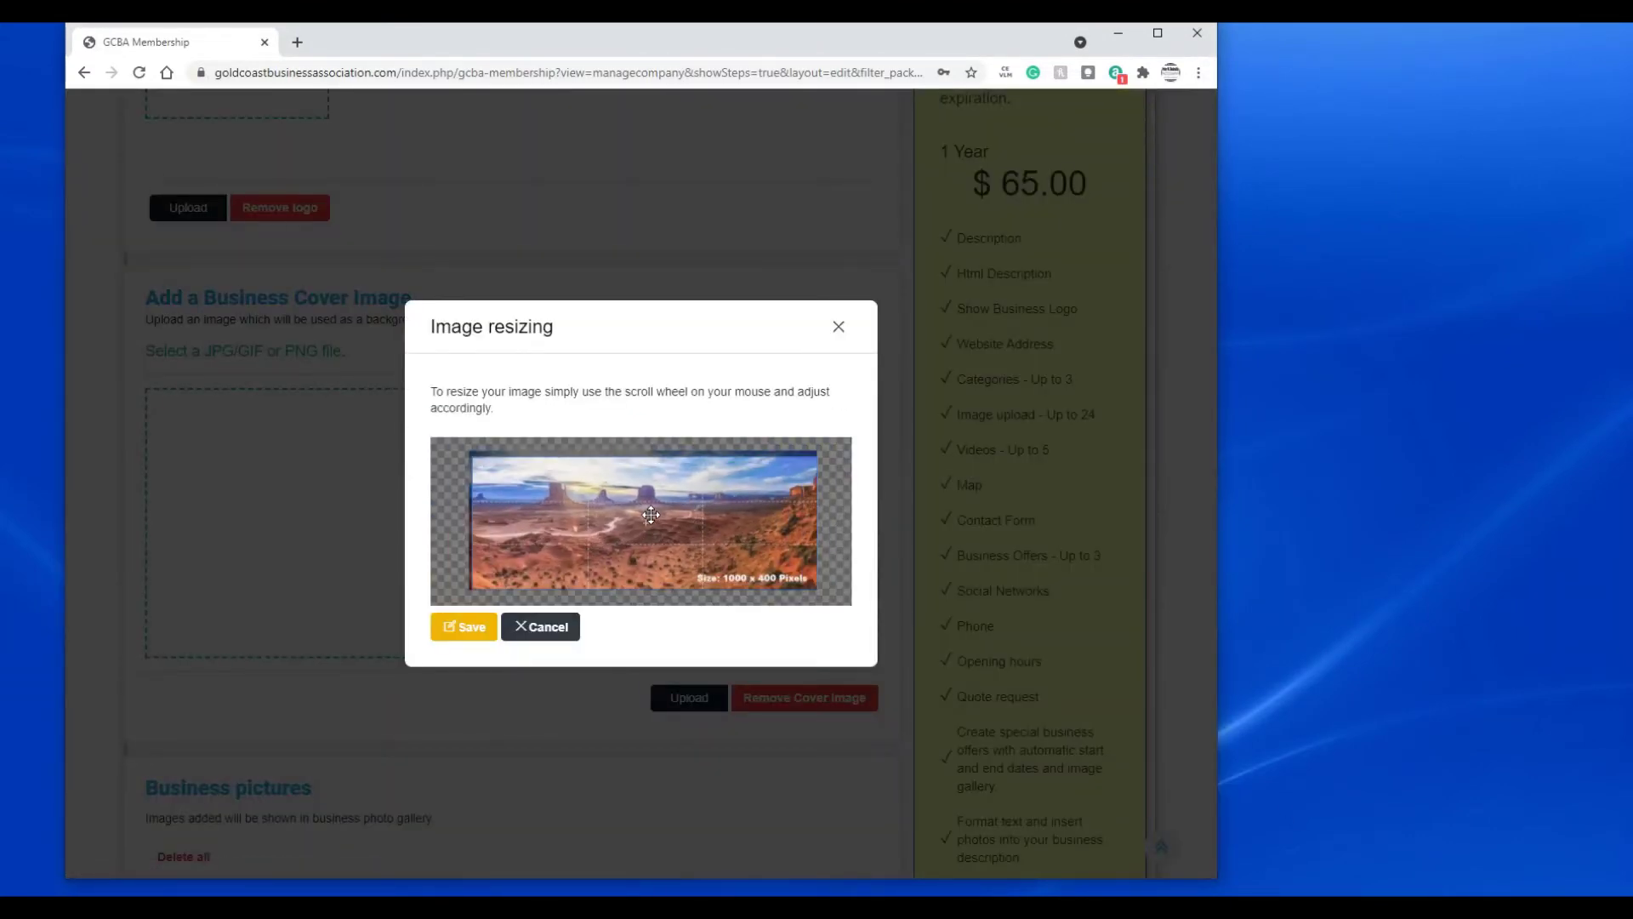
left_click_drag(650, 515, 648, 513)
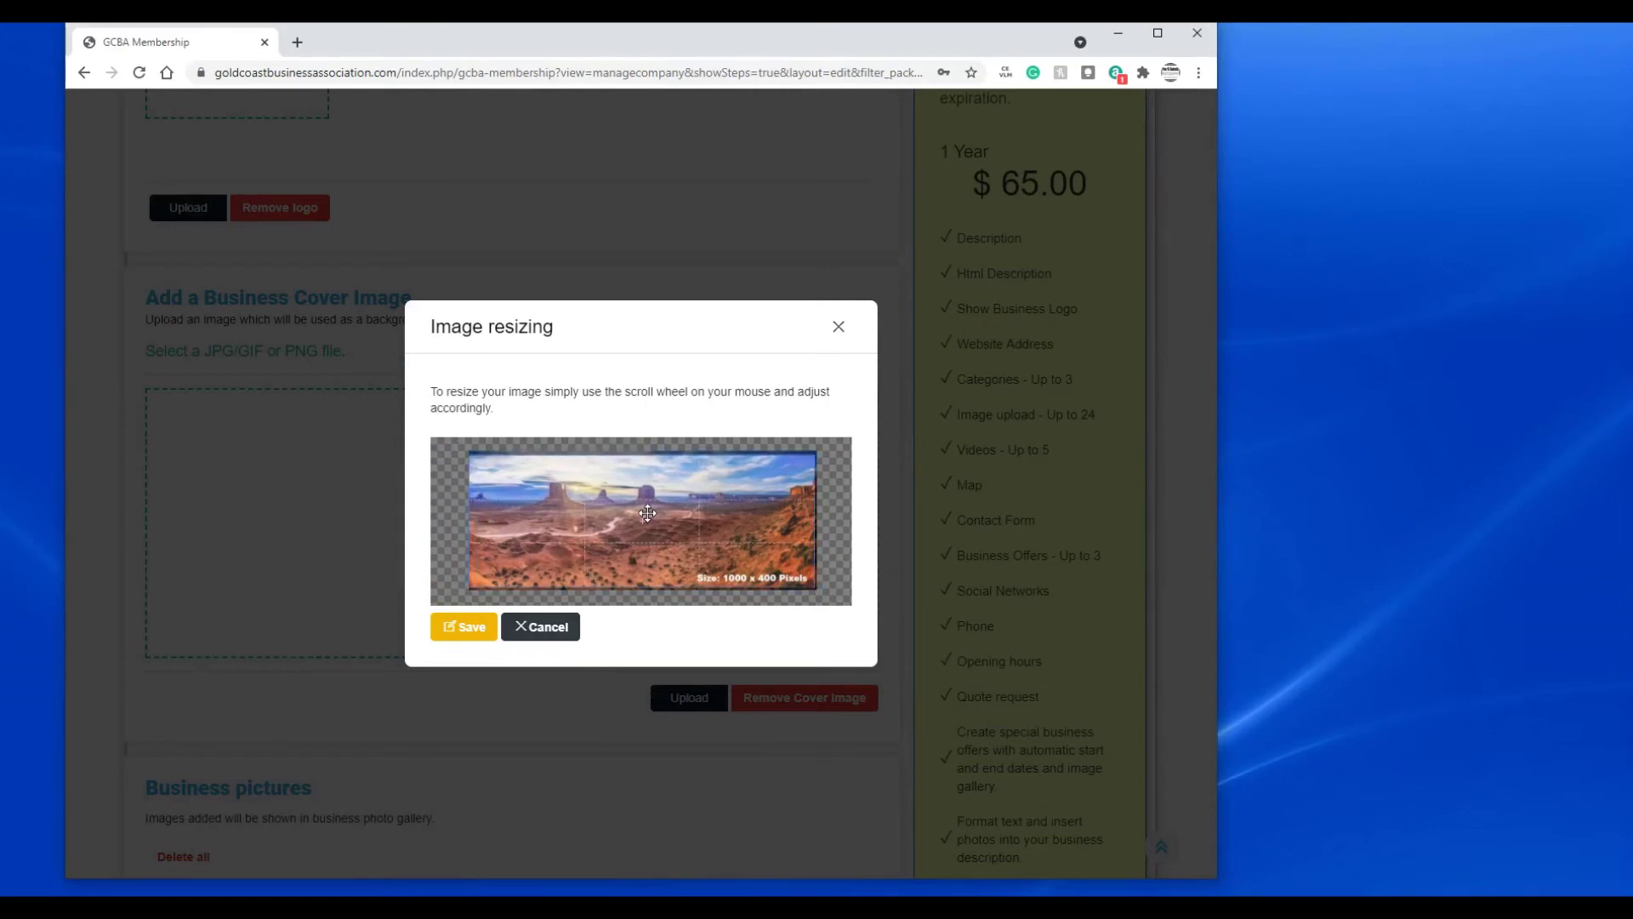
left_click(476, 620)
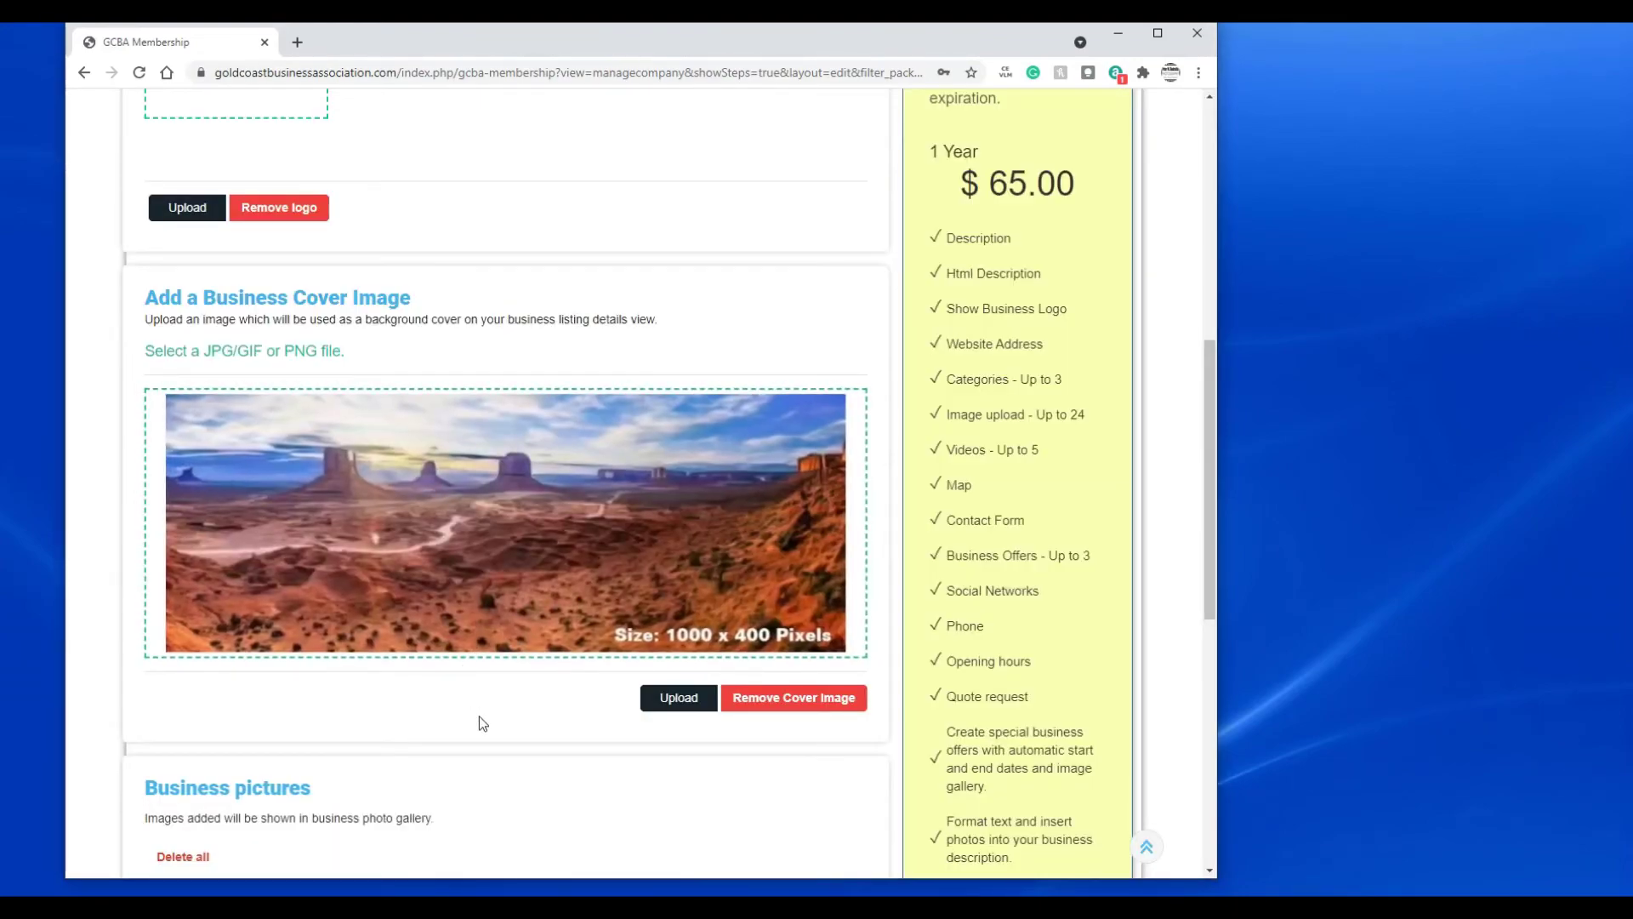
scroll(506, 691, "down", 1)
scroll(674, 637, "down", 5)
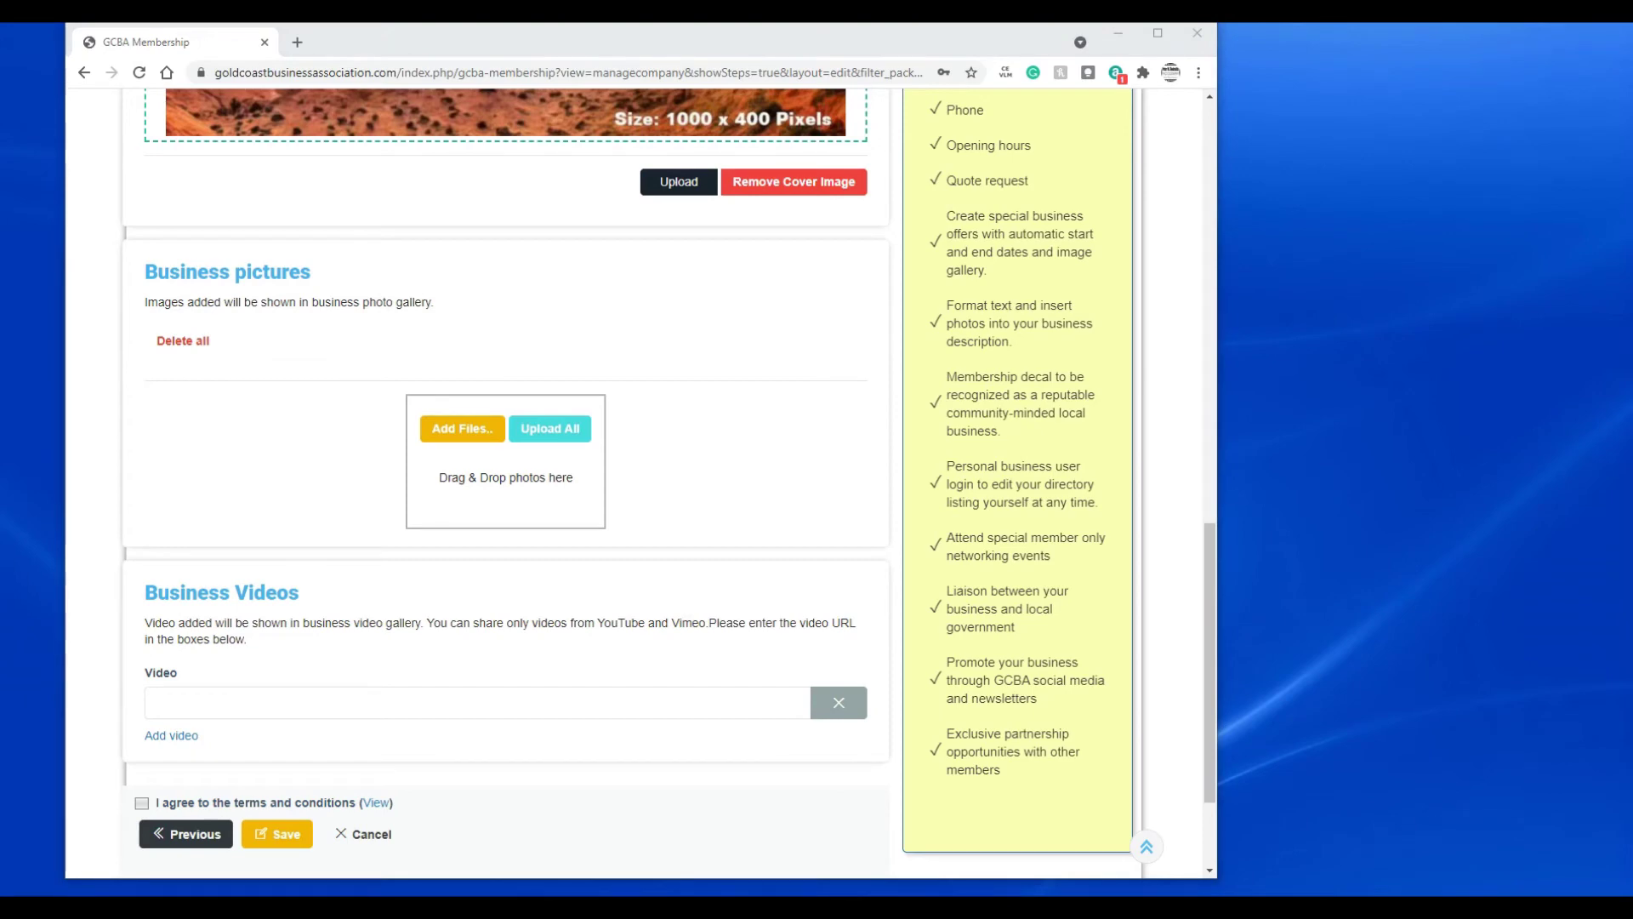
- Drag all 13 product photos from the Products folder into the Business pictures gallery
left_click_drag(1632, 263, 1357, 214)
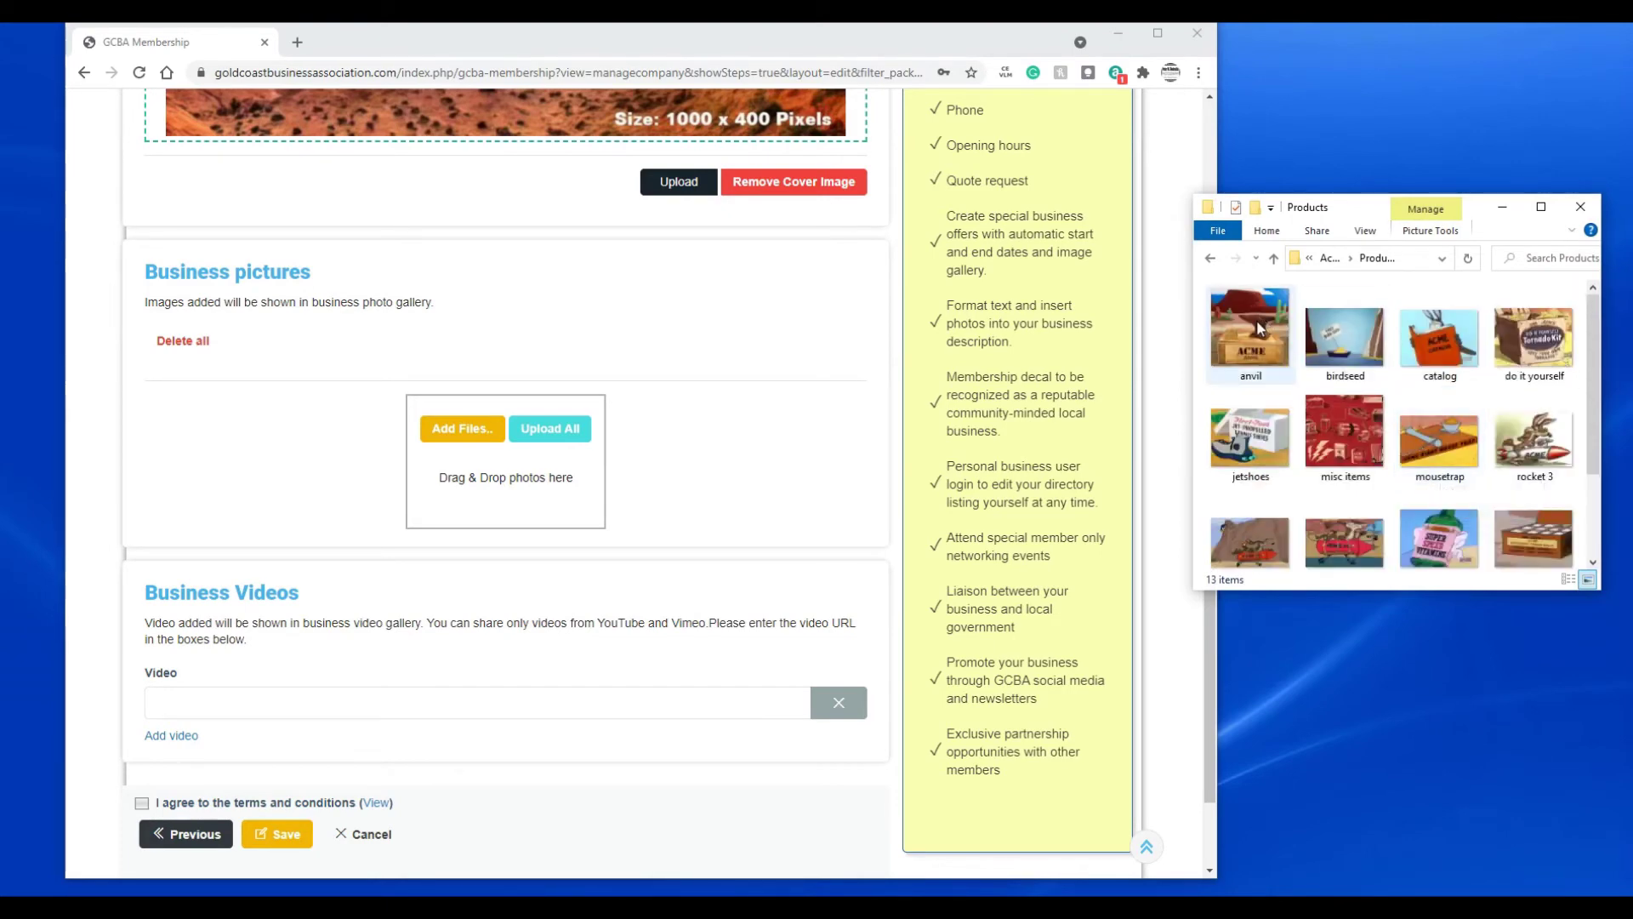
scroll(1289, 418, "down", 1)
left_click(1291, 426)
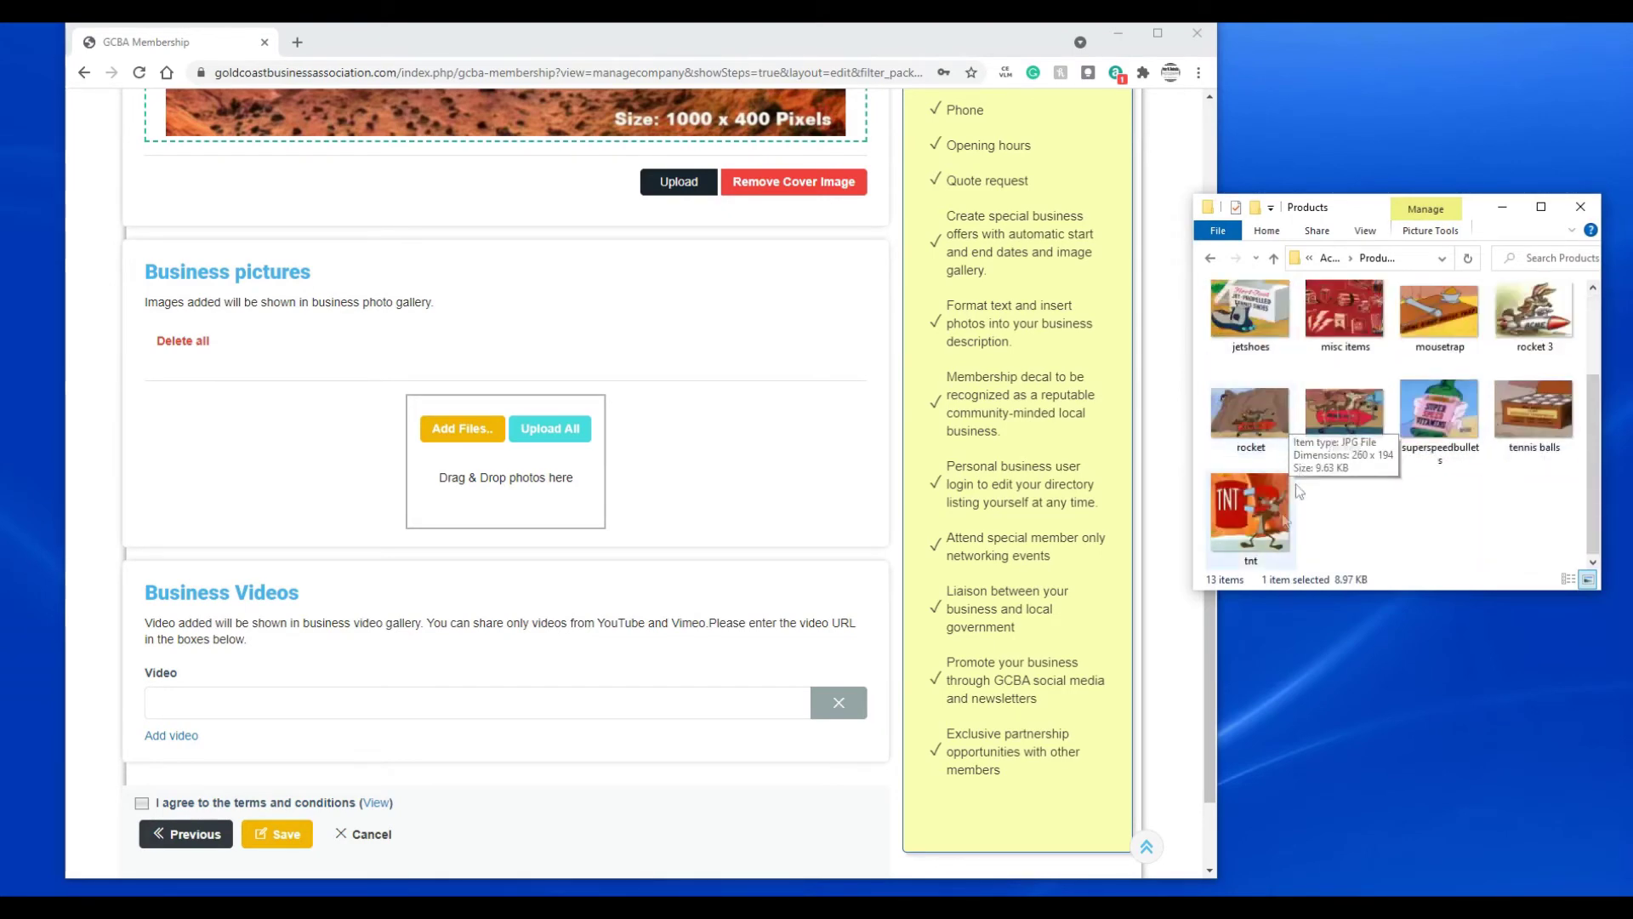
key("ctrl+a")
left_click_drag(1250, 532, 483, 497)
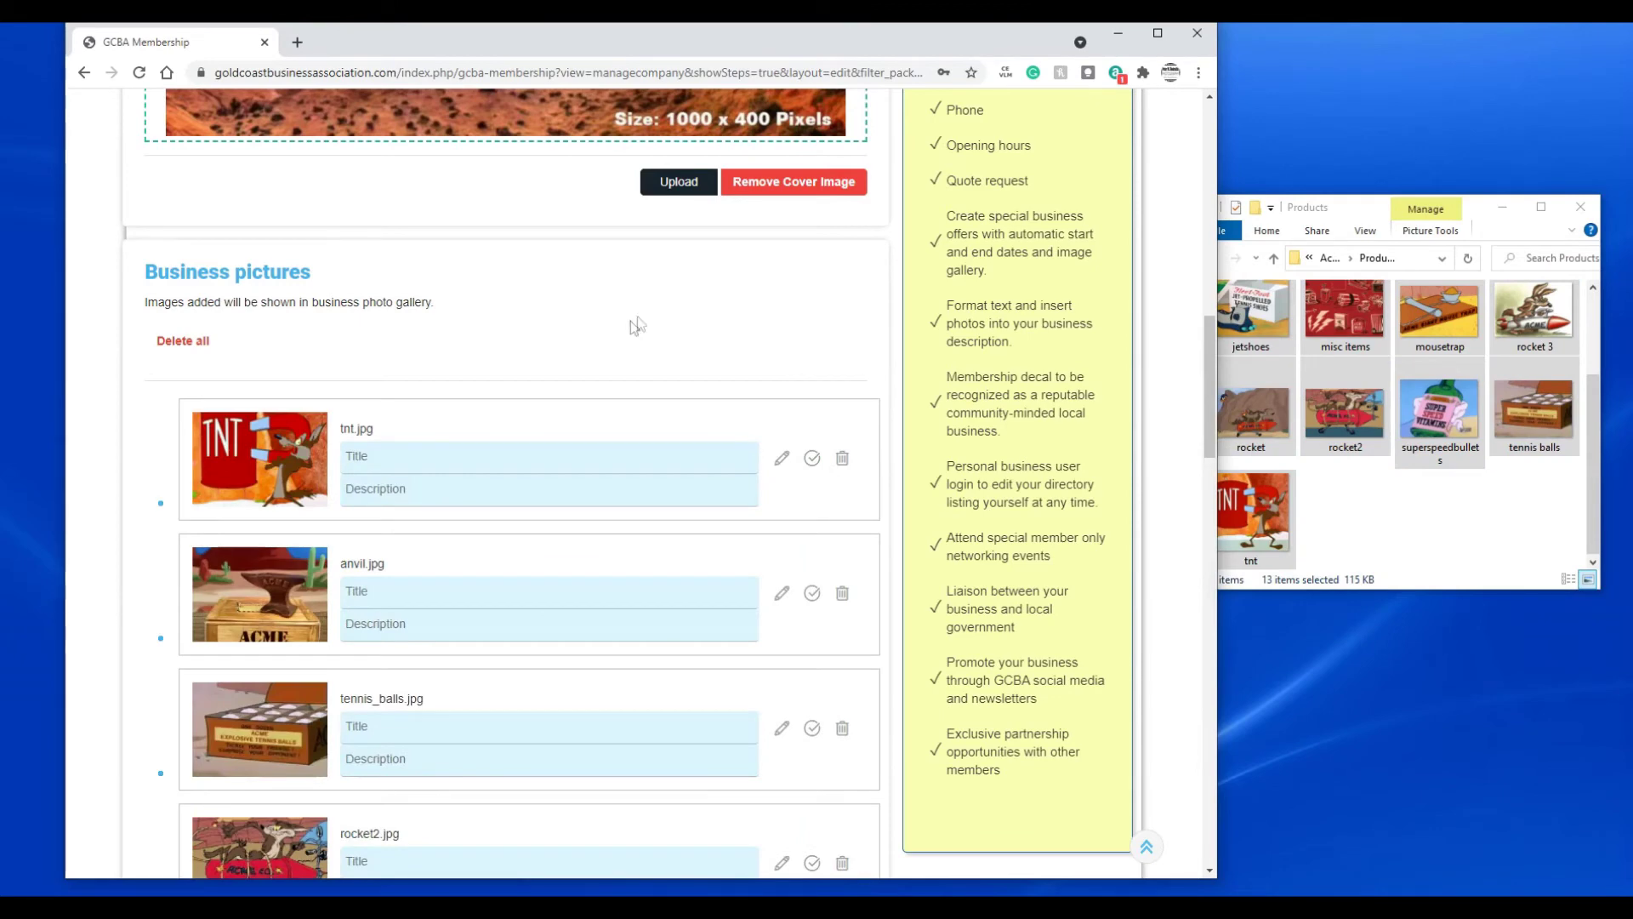
- Scroll through the thirteen gallery previews down to the terms checkbox and Save button
scroll(628, 351, "down", 1)
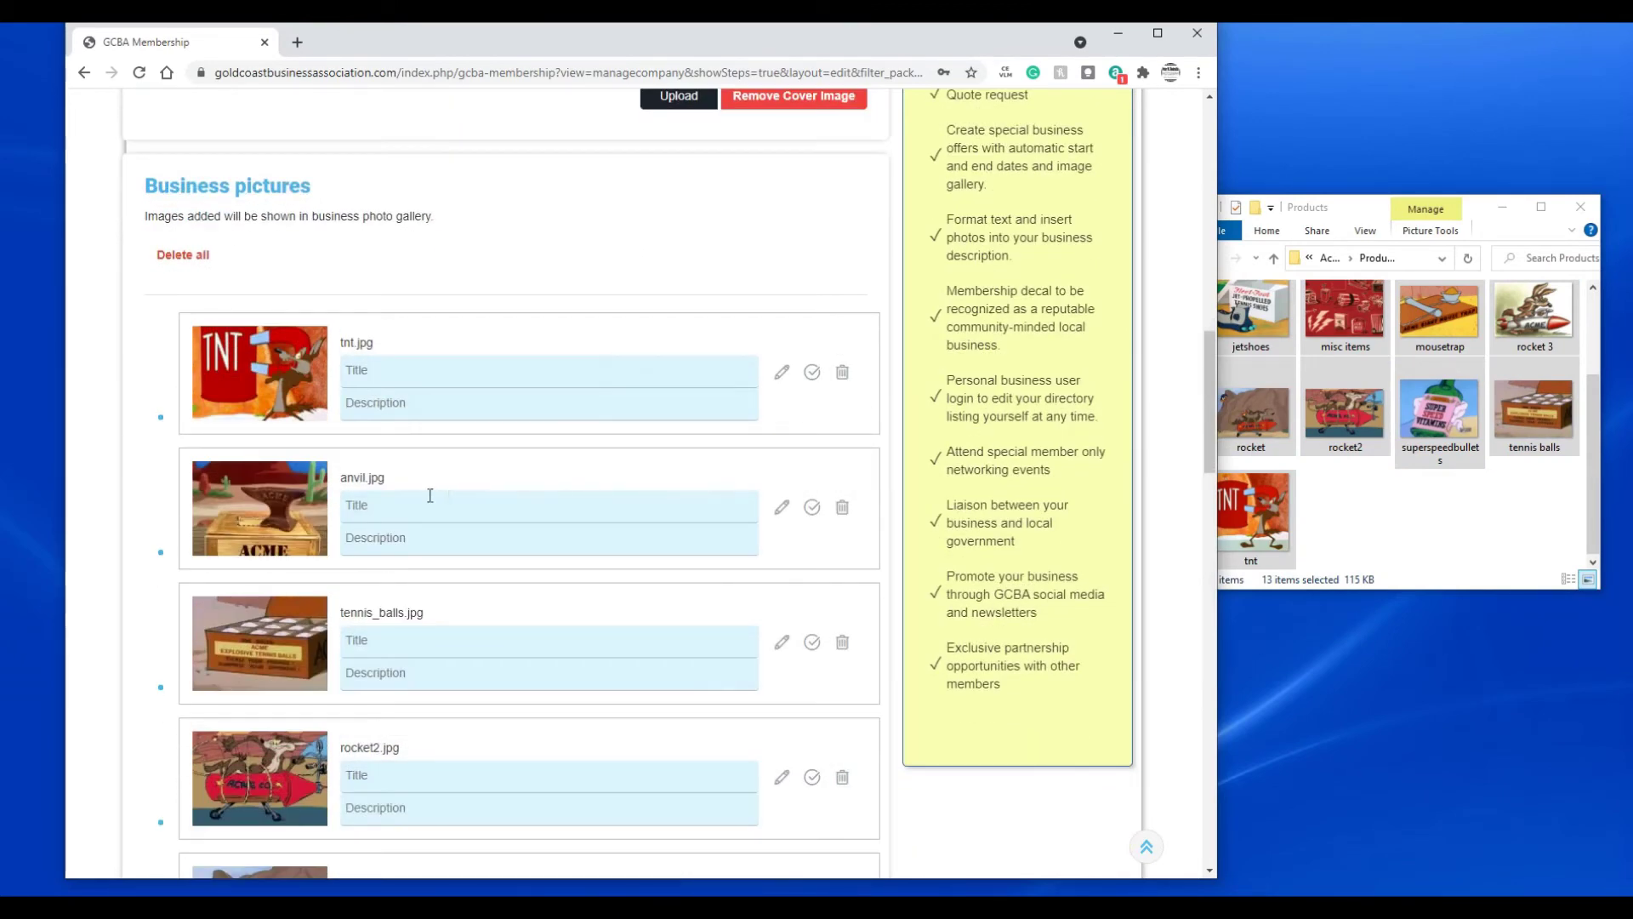
scroll(466, 481, "down", 3)
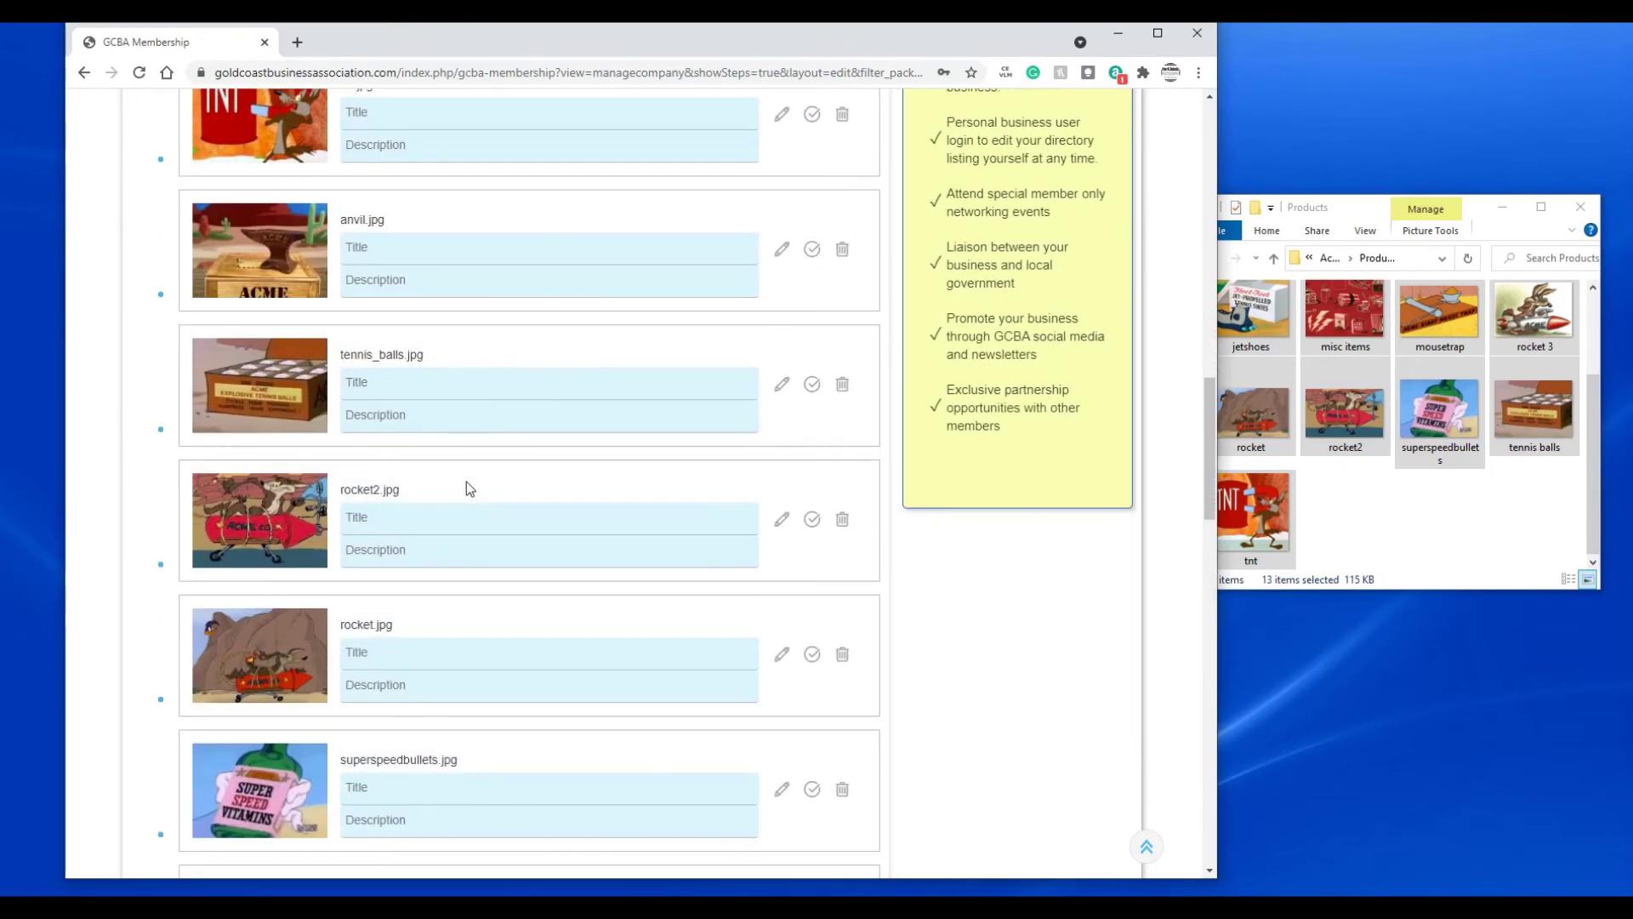
scroll(466, 481, "down", 2)
scroll(456, 469, "down", 3)
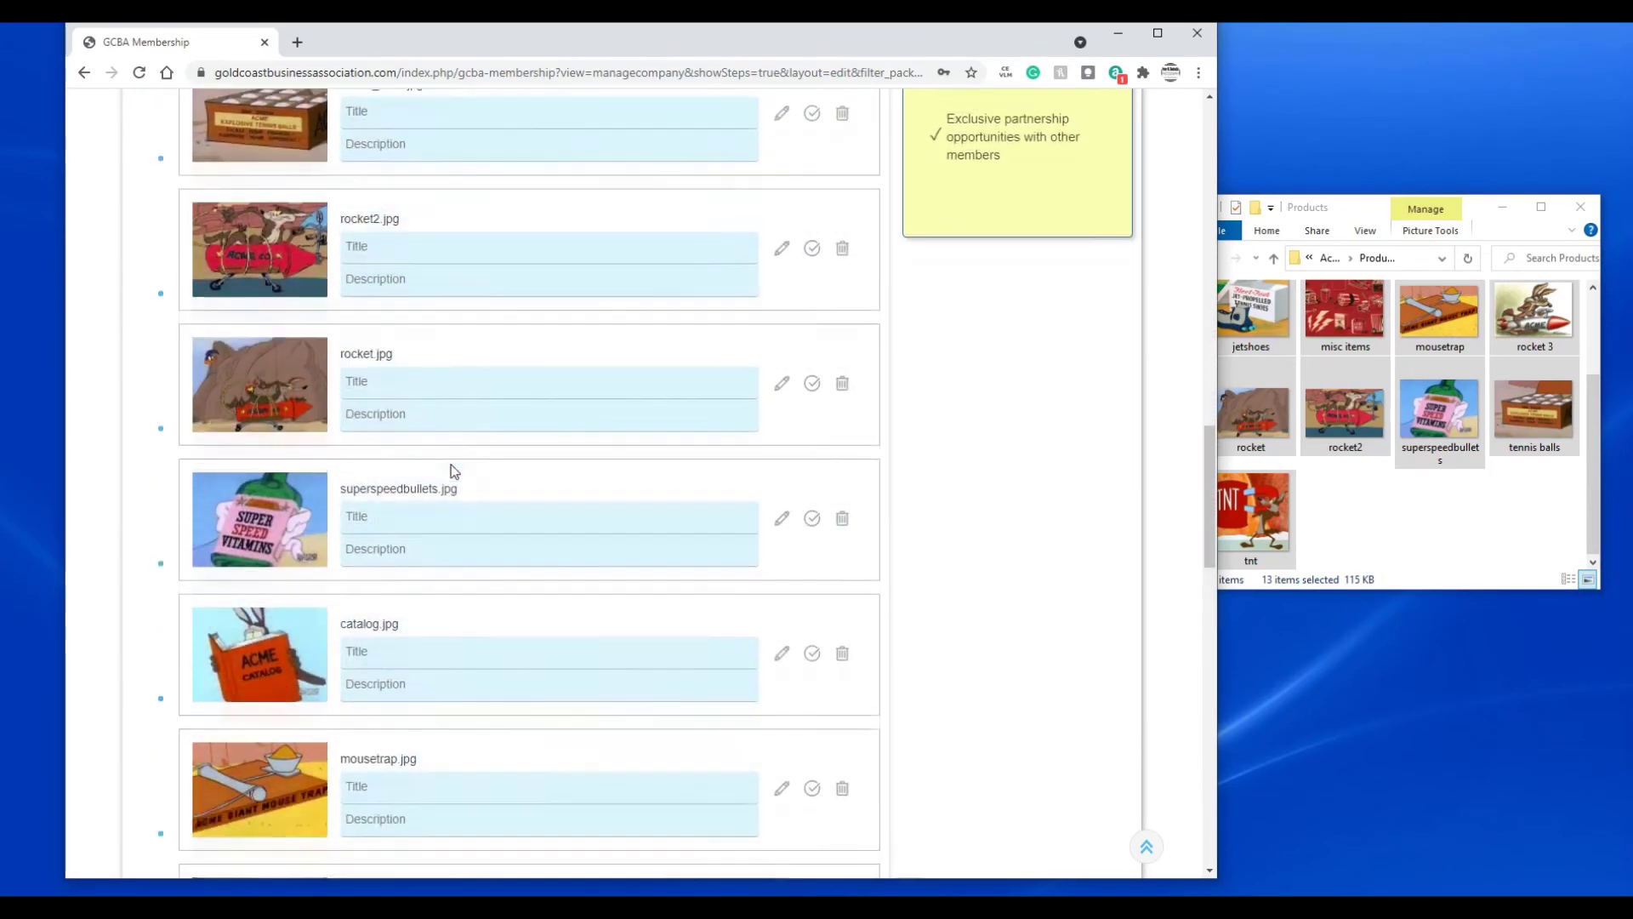
scroll(451, 470, "up", 5)
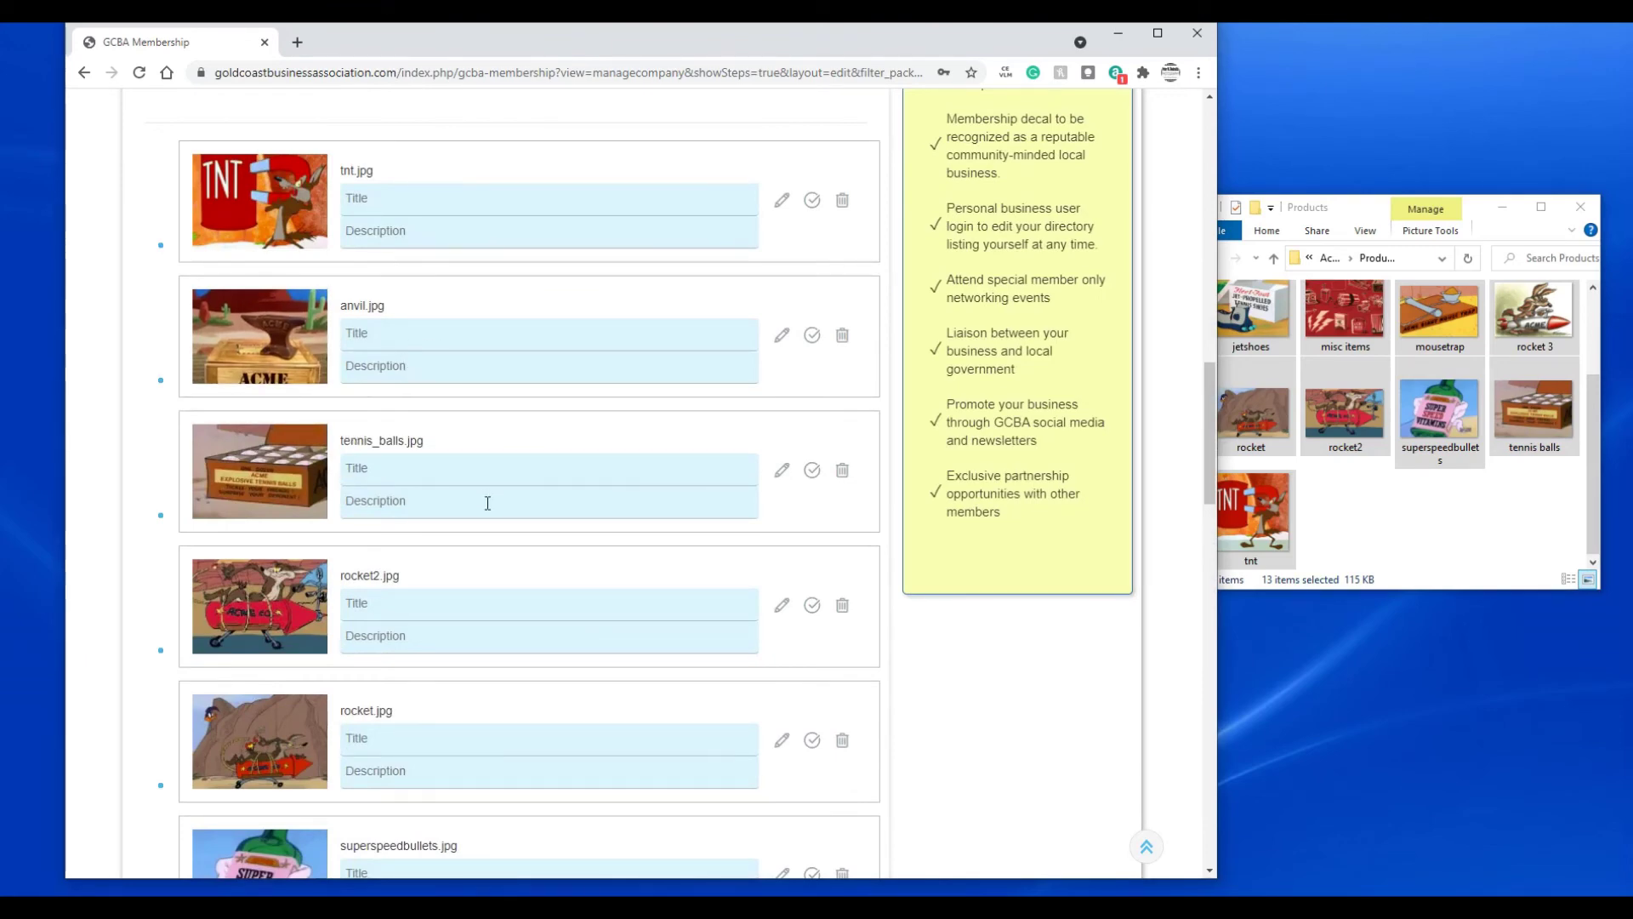
scroll(455, 483, "down", 4)
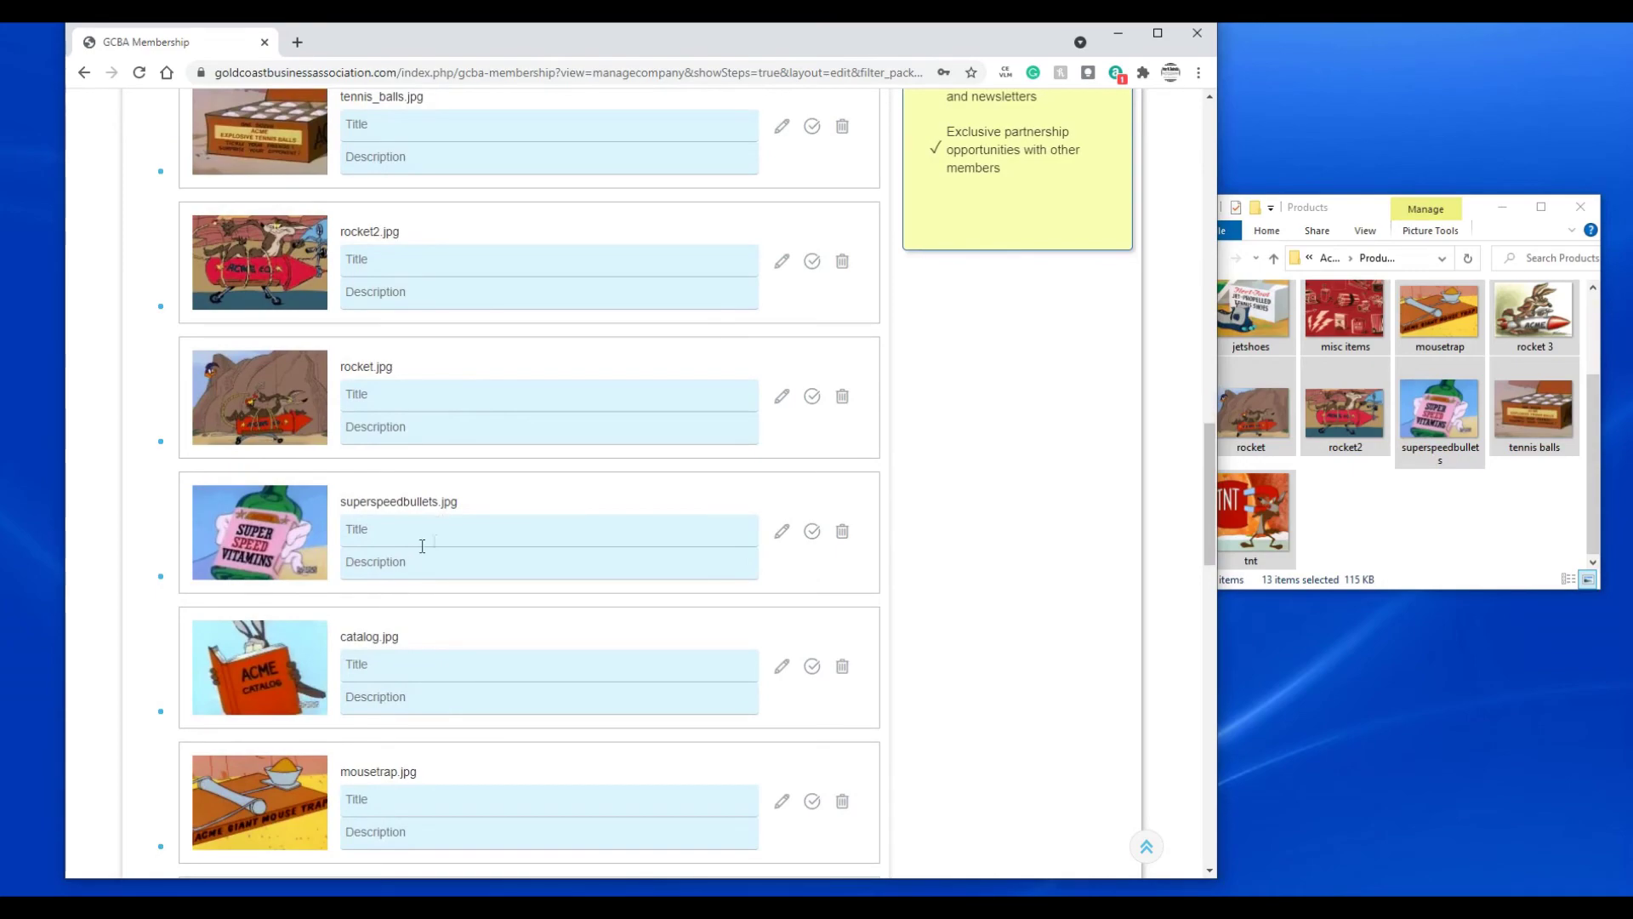
scroll(430, 542, "down", 4)
scroll(443, 538, "down", 7)
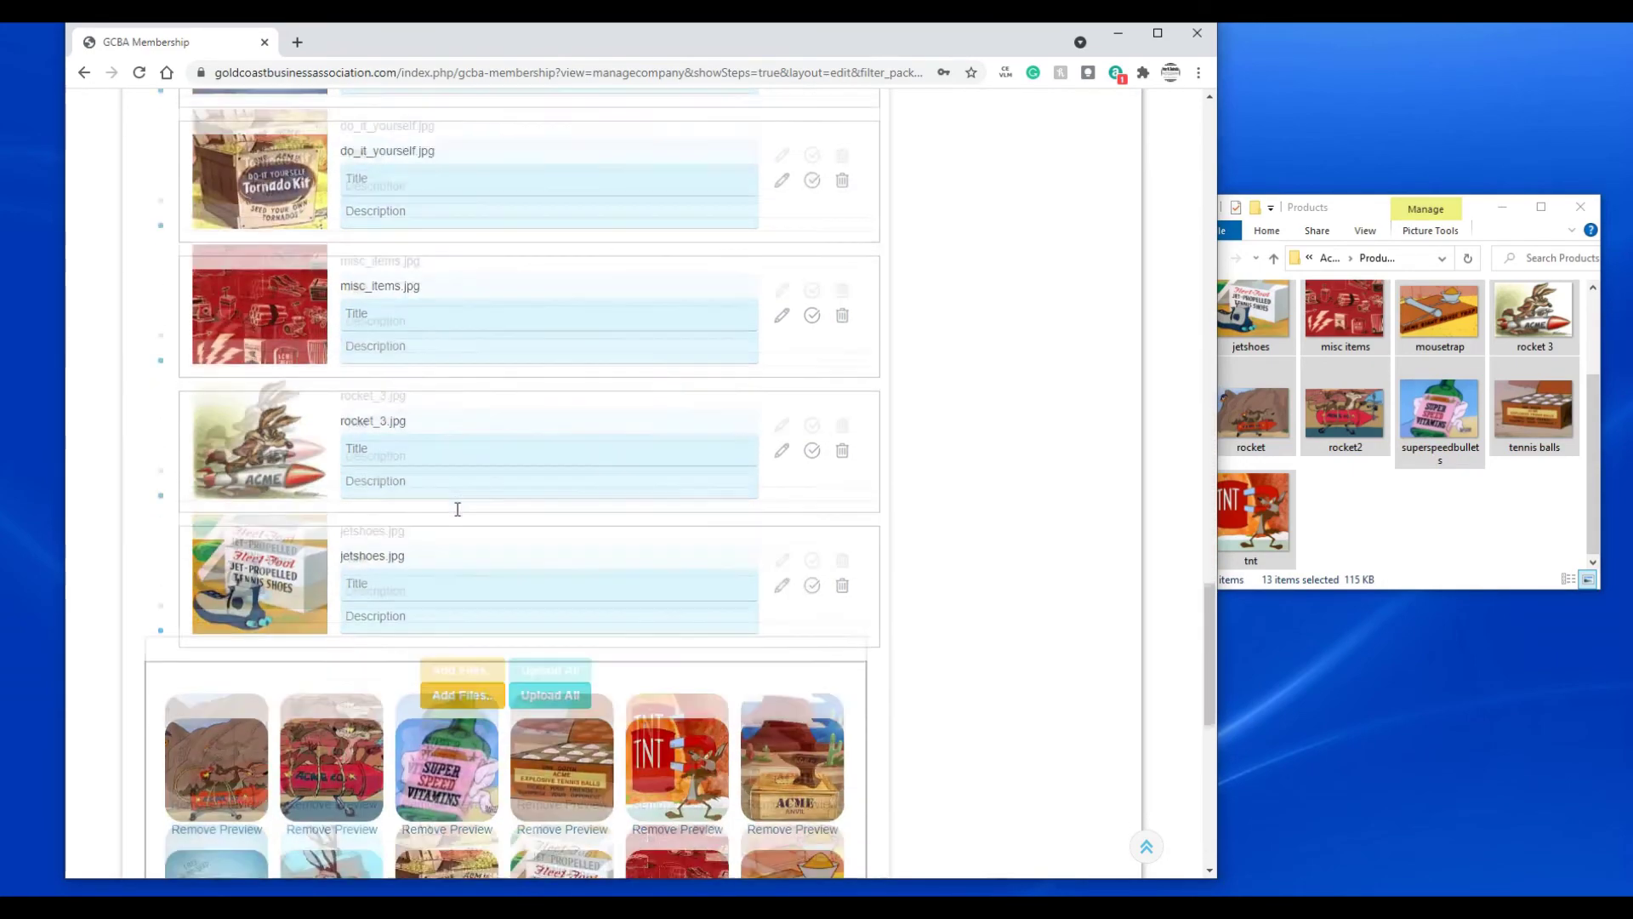
scroll(458, 509, "down", 3)
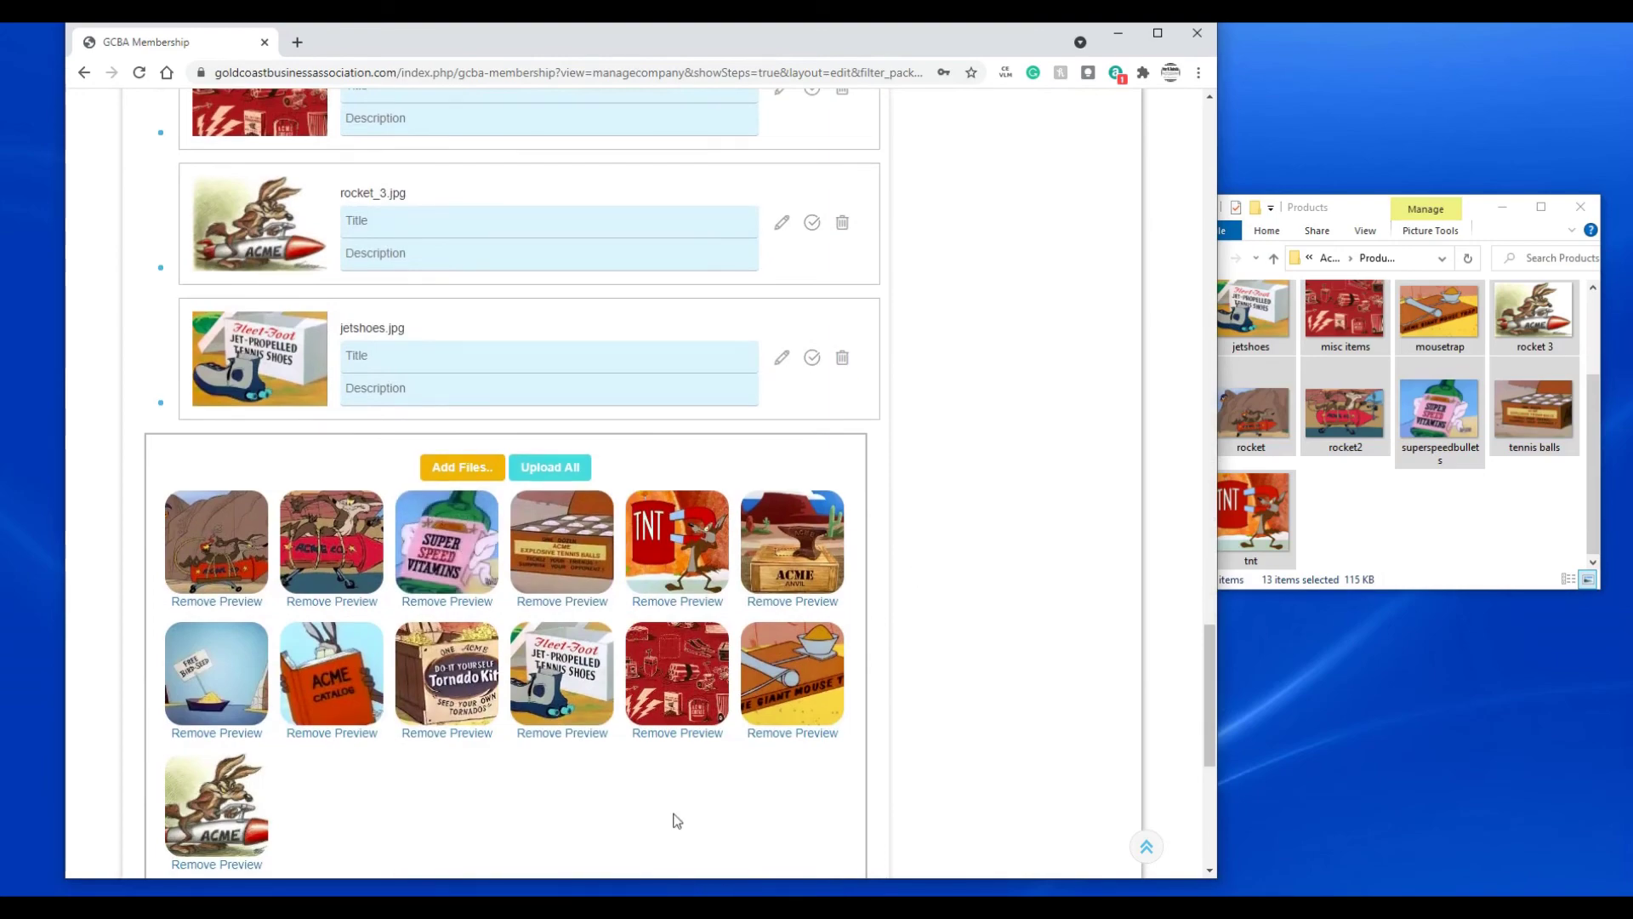
scroll(662, 754, "down", 3)
scroll(627, 666, "down", 2)
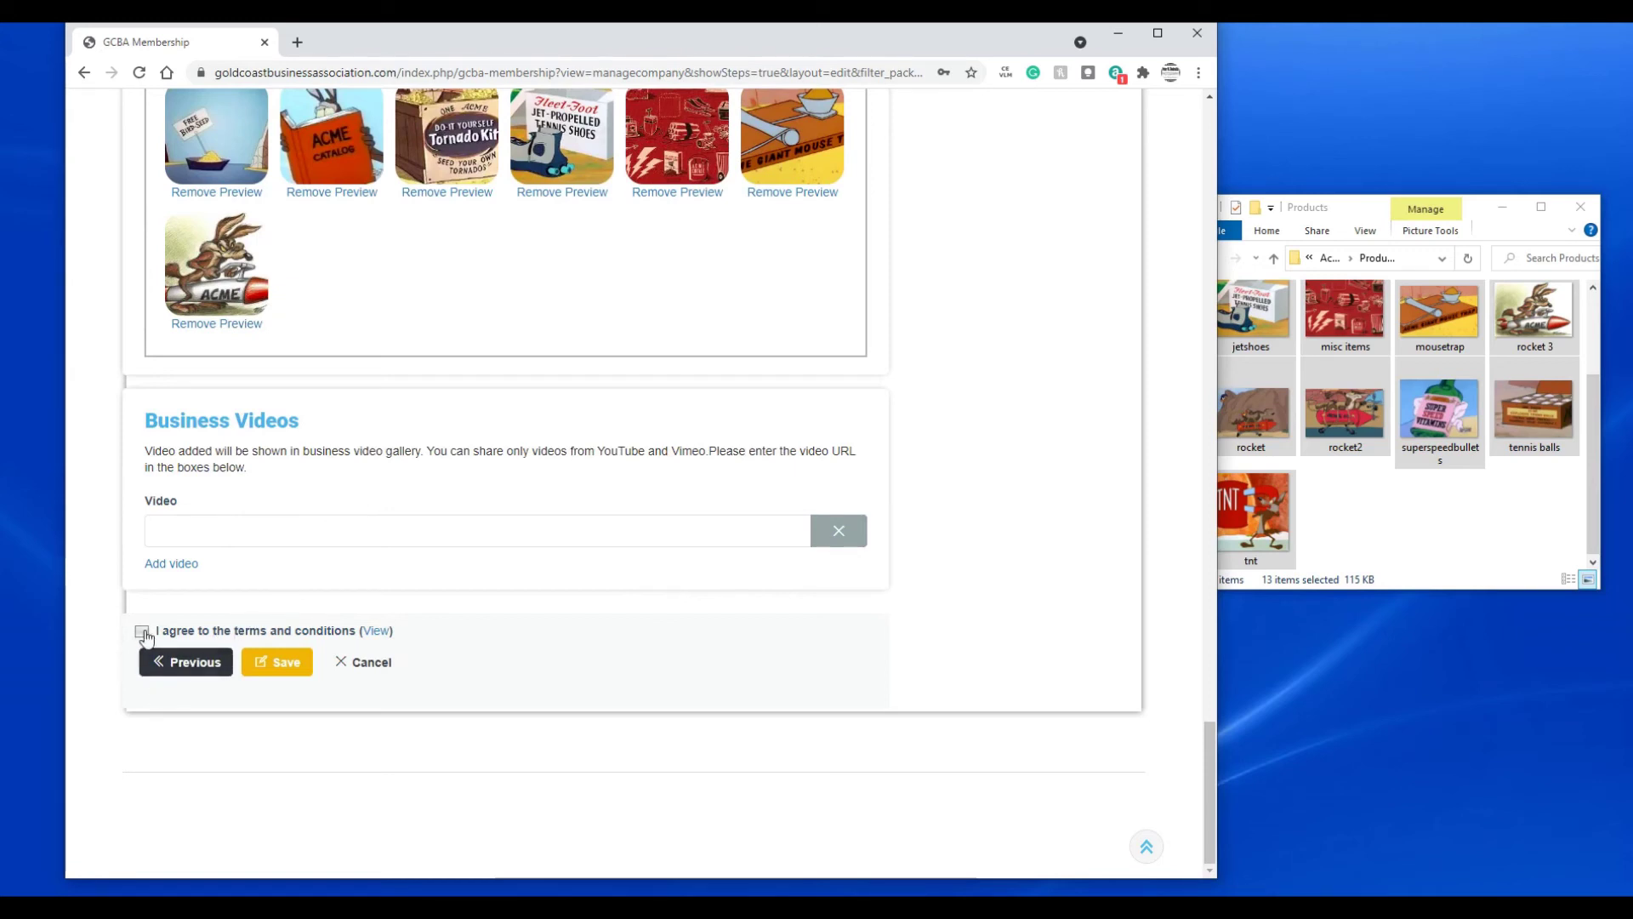
- Accept the terms, save the Acme Construction listing, review the $65.00 billing summary, then go Home
left_click(142, 633)
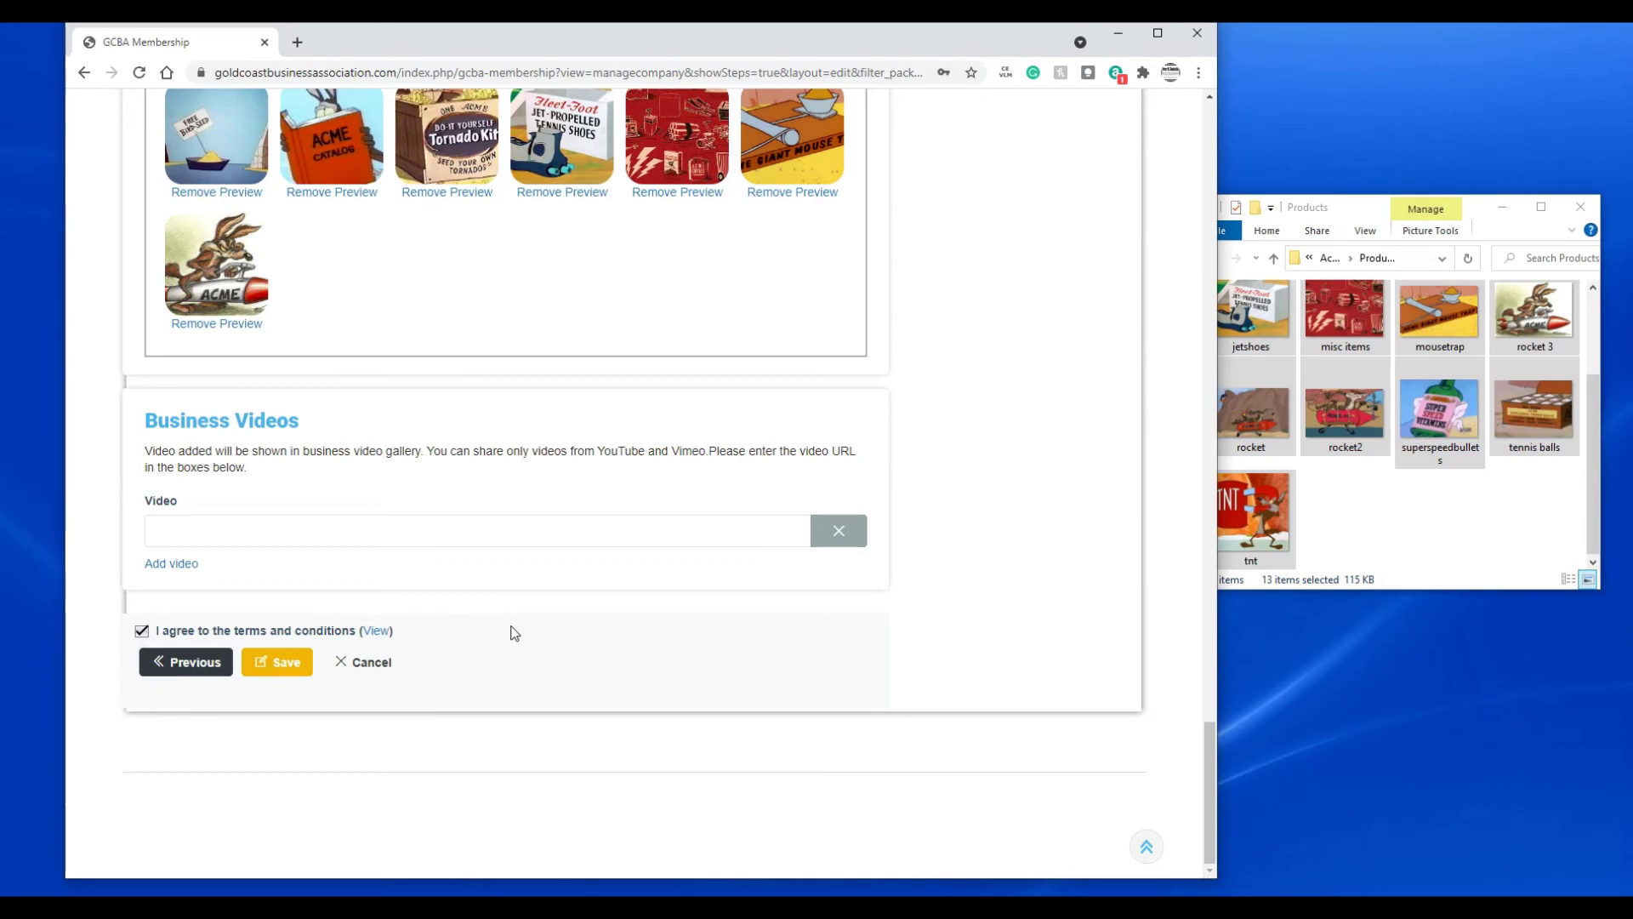
left_click(302, 666)
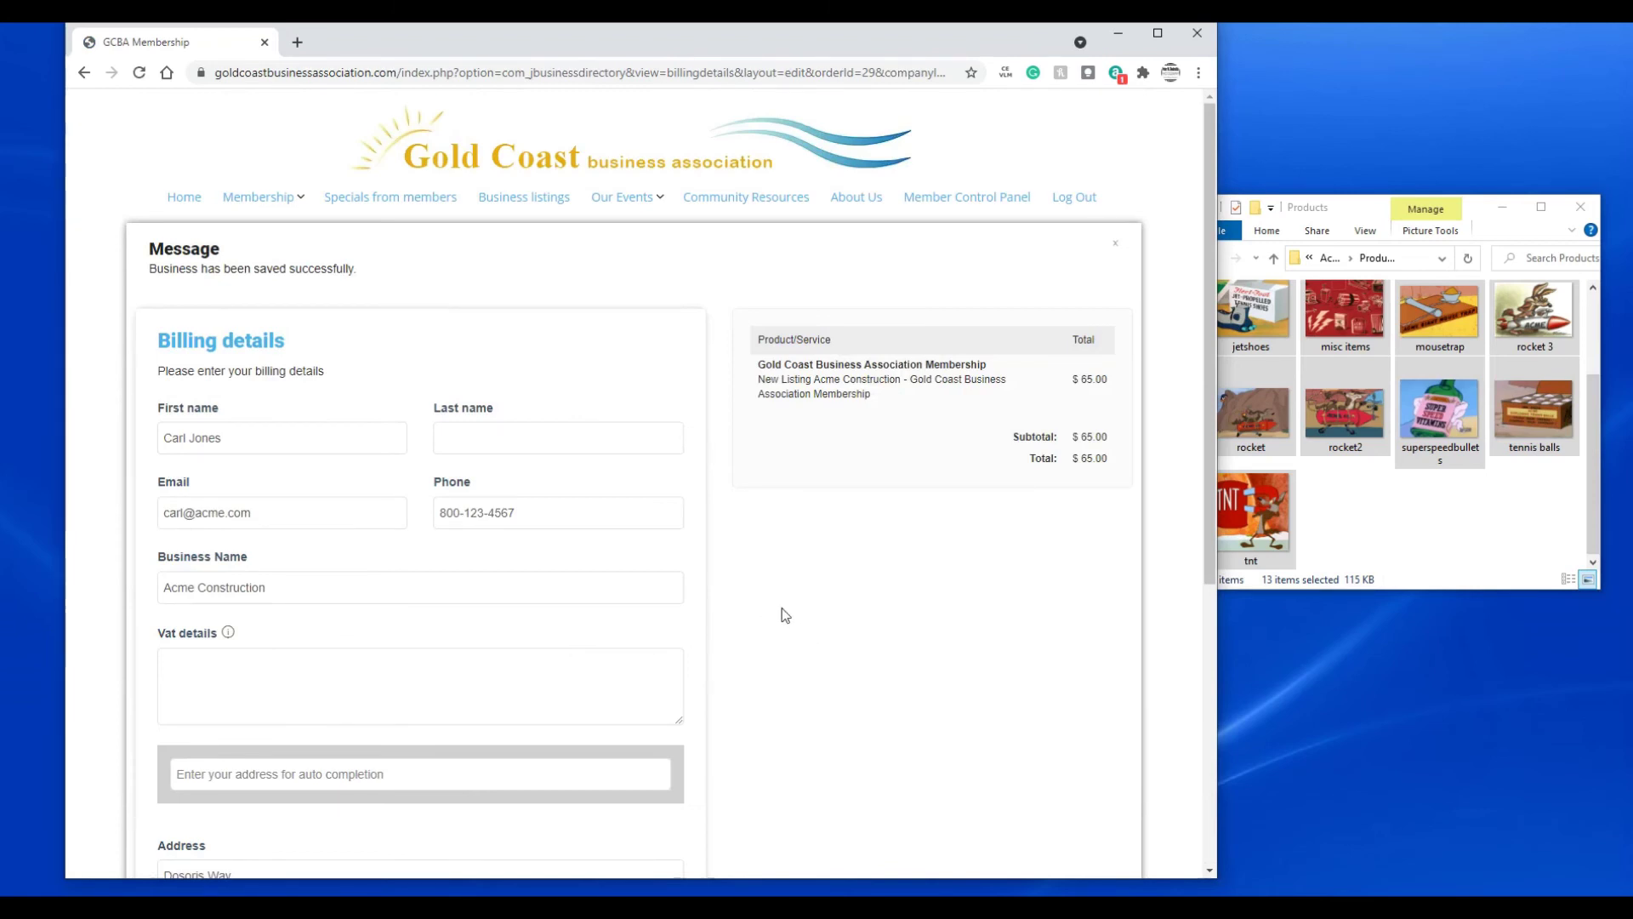
scroll(777, 608, "down", 1)
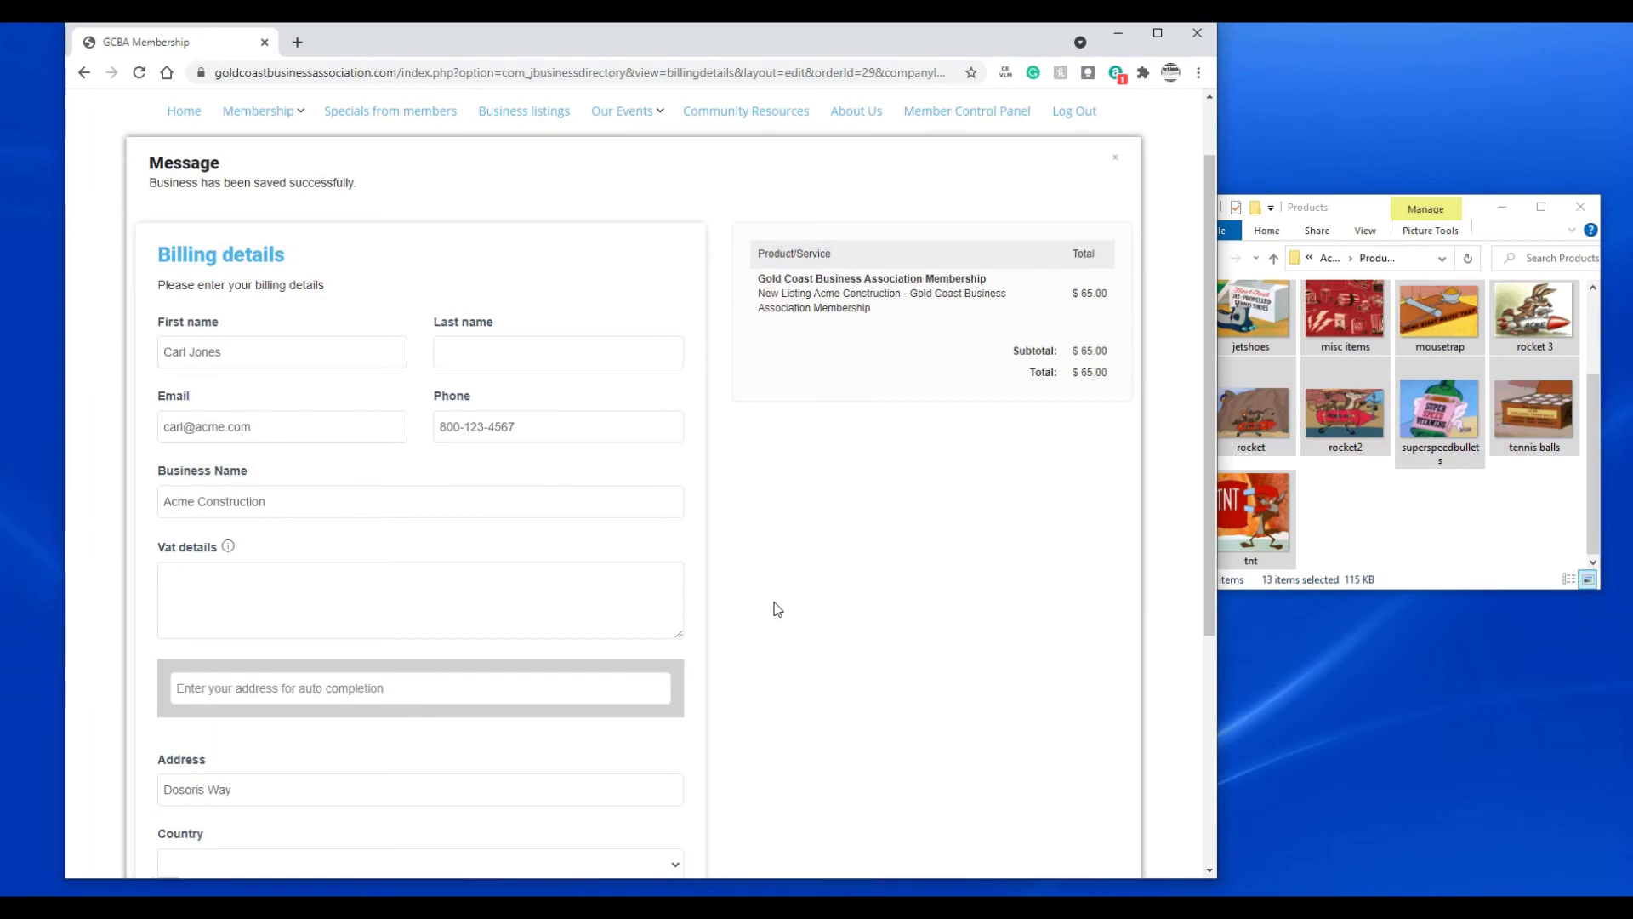
scroll(777, 608, "down", 1)
scroll(776, 608, "down", 3)
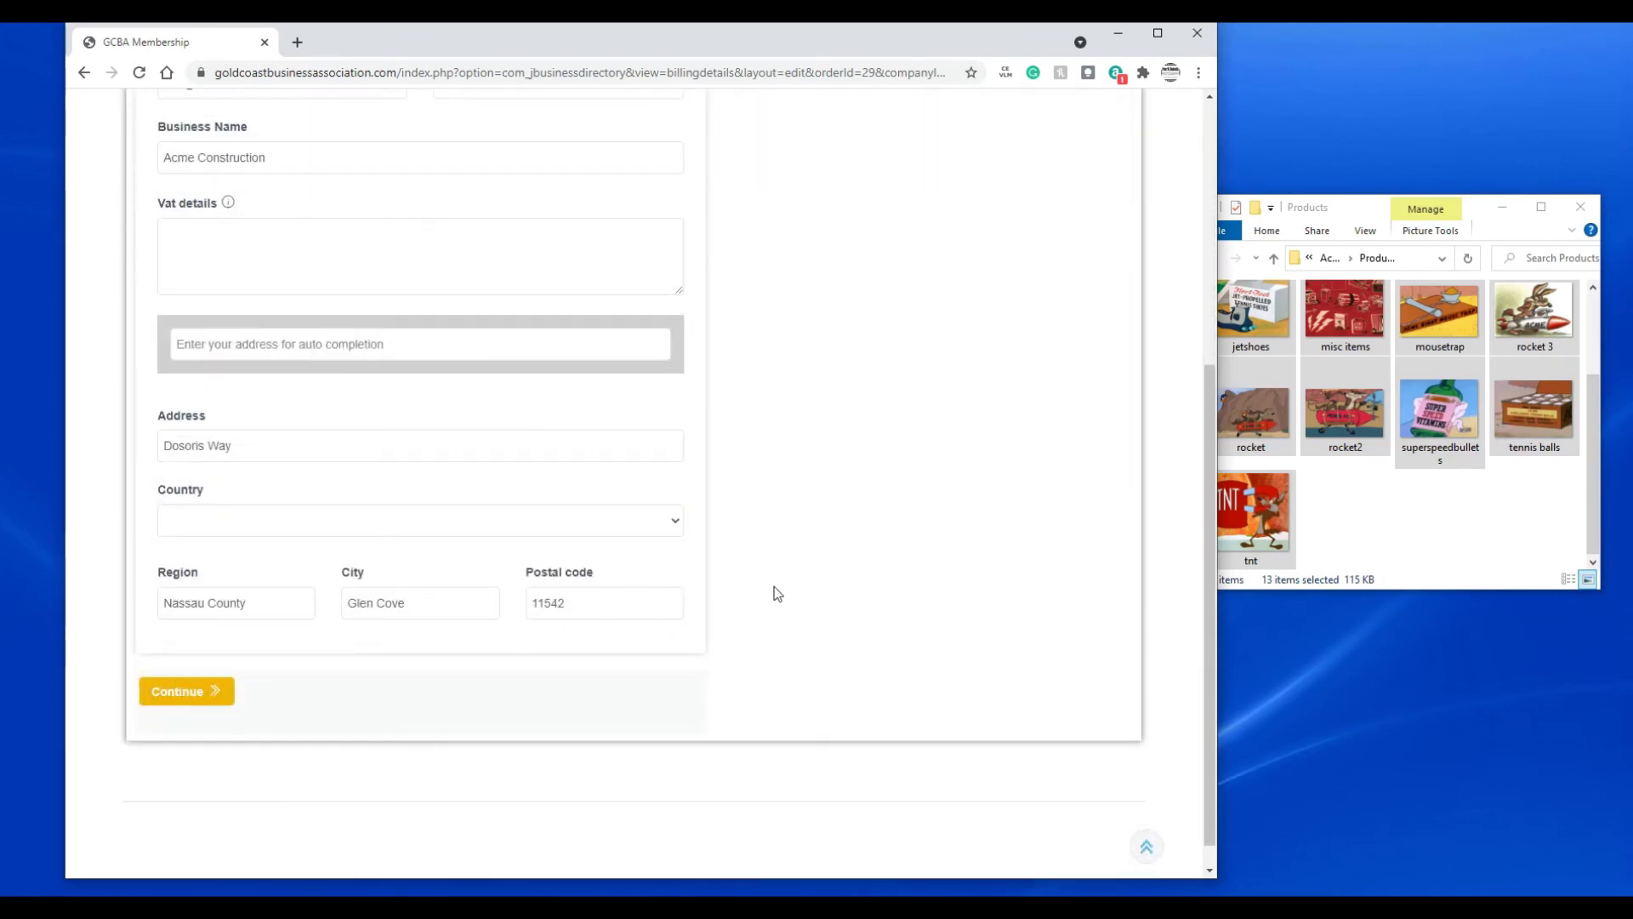
scroll(777, 593, "up", 4)
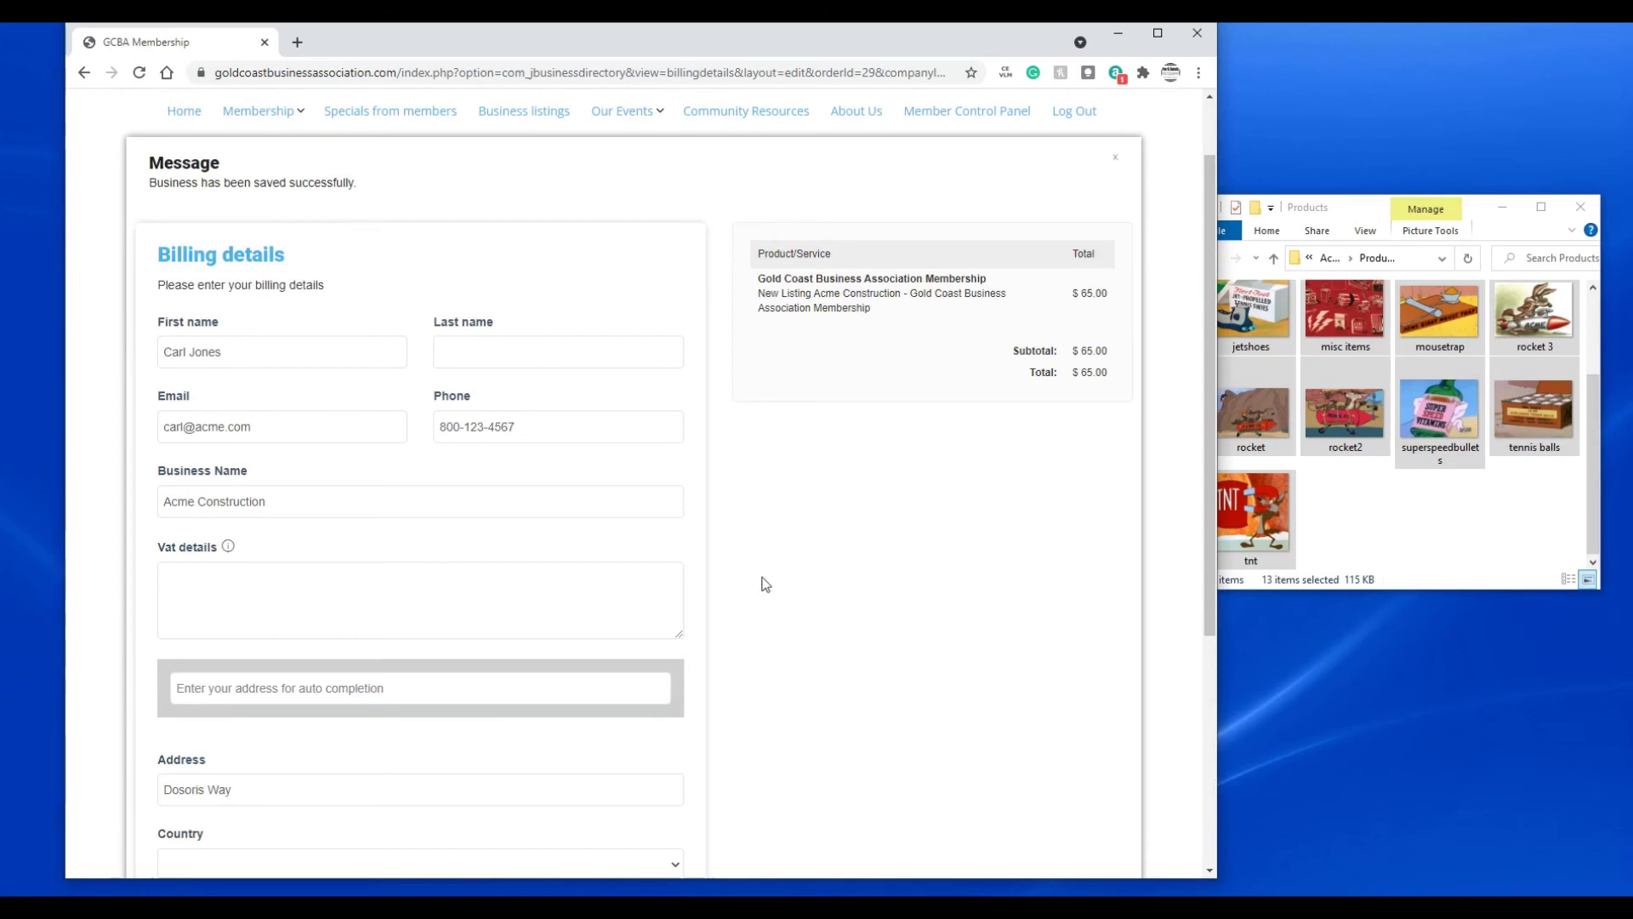
scroll(831, 547, "down", 2)
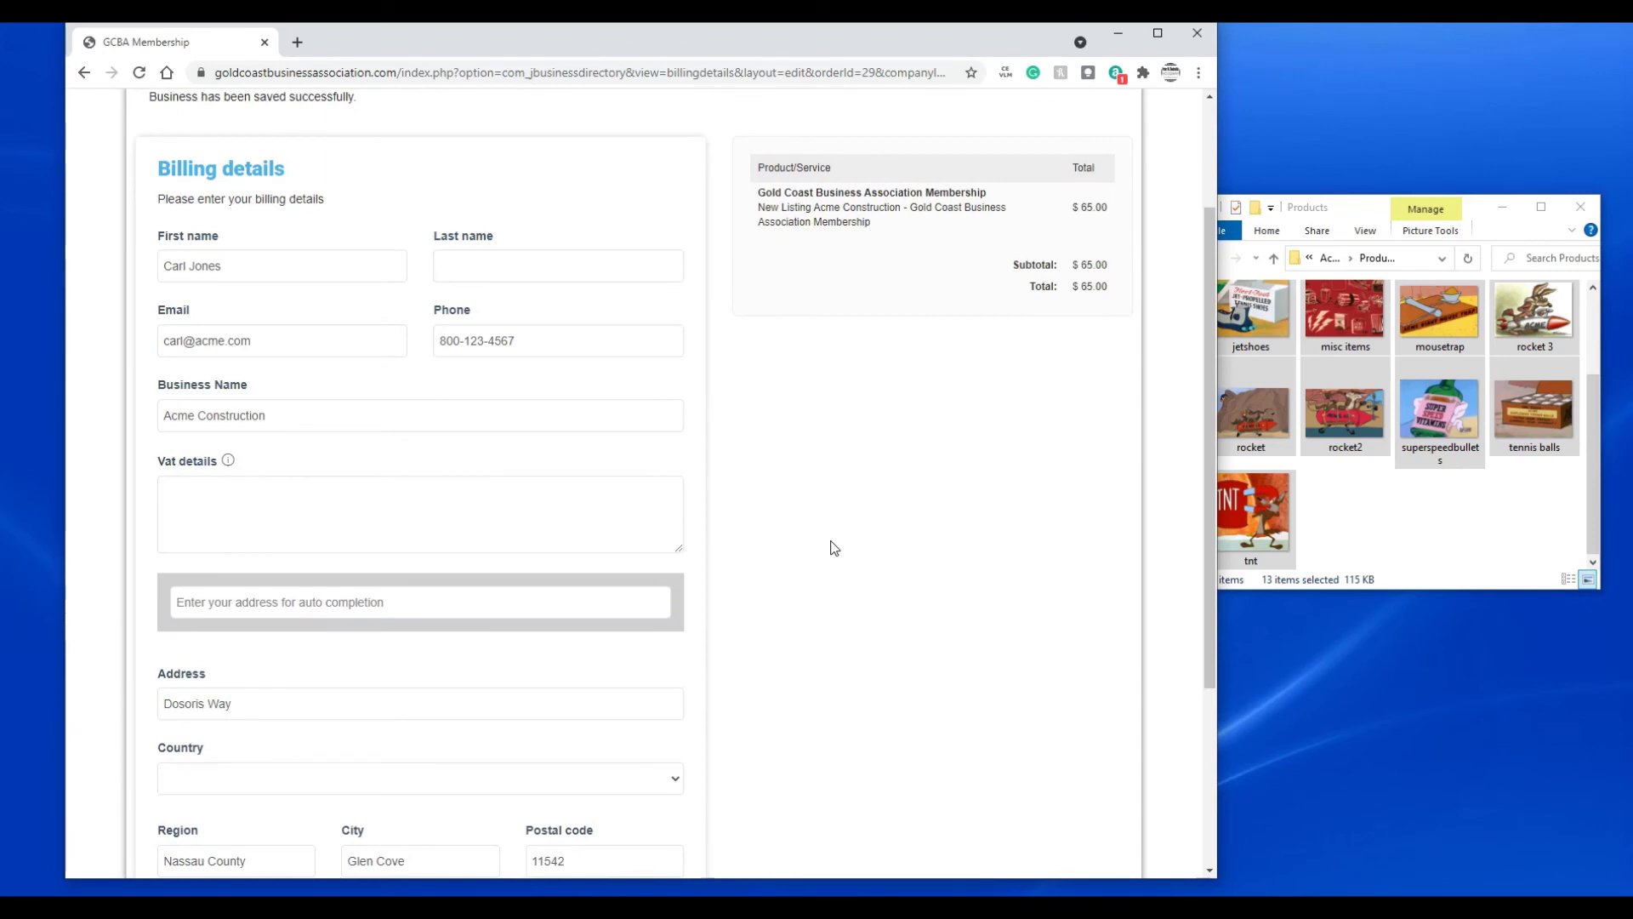
scroll(830, 547, "up", 4)
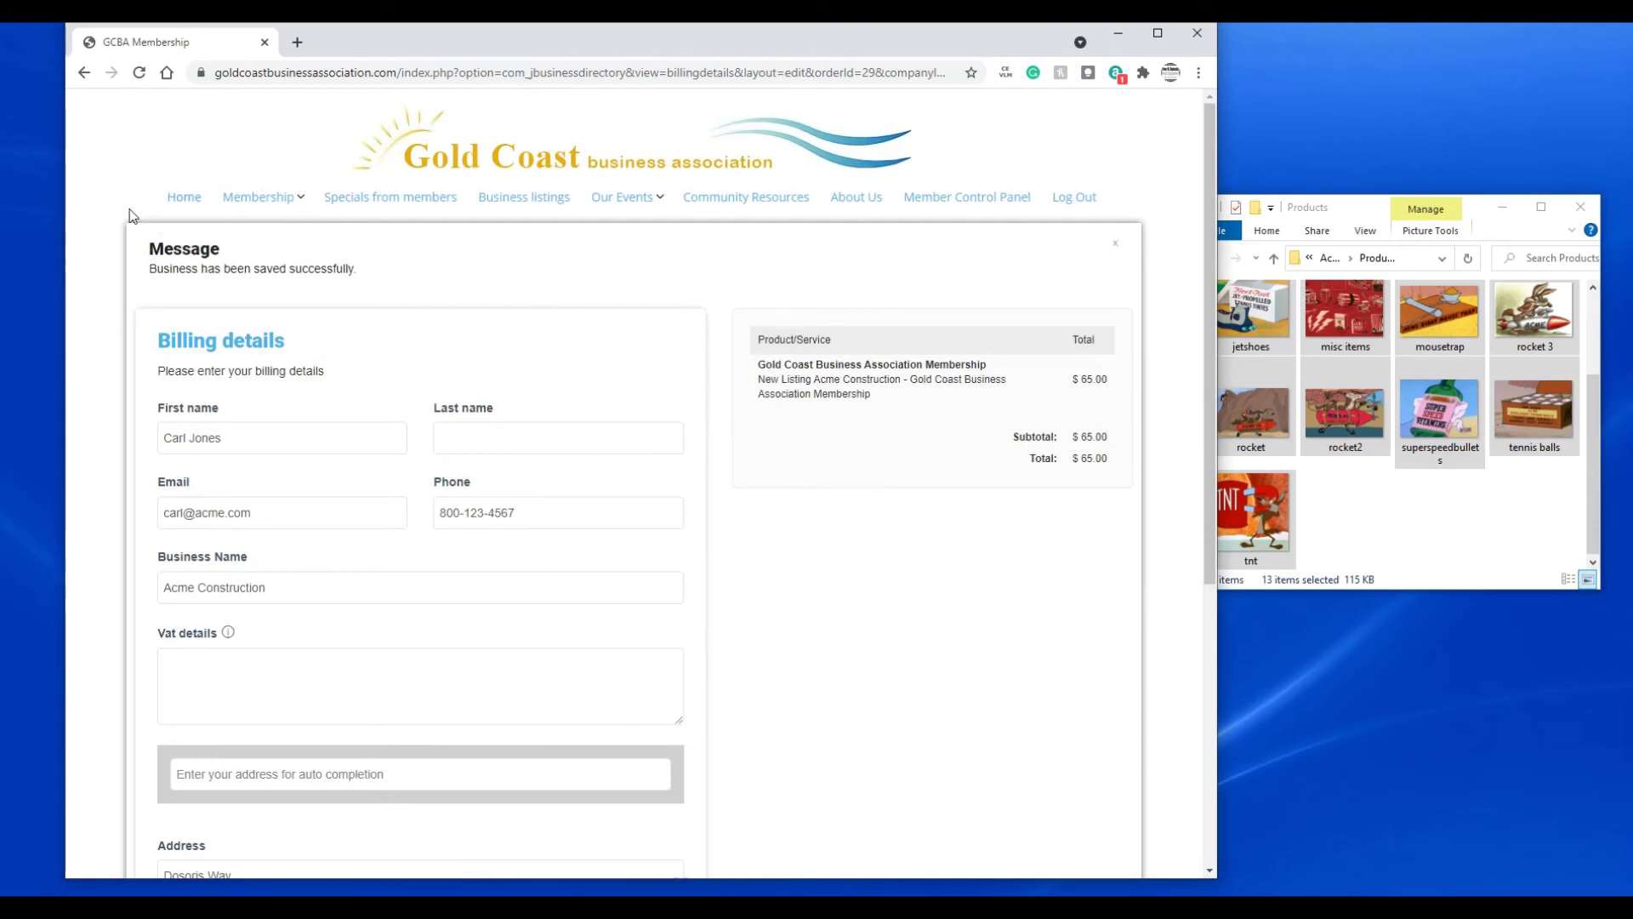
left_click(184, 199)
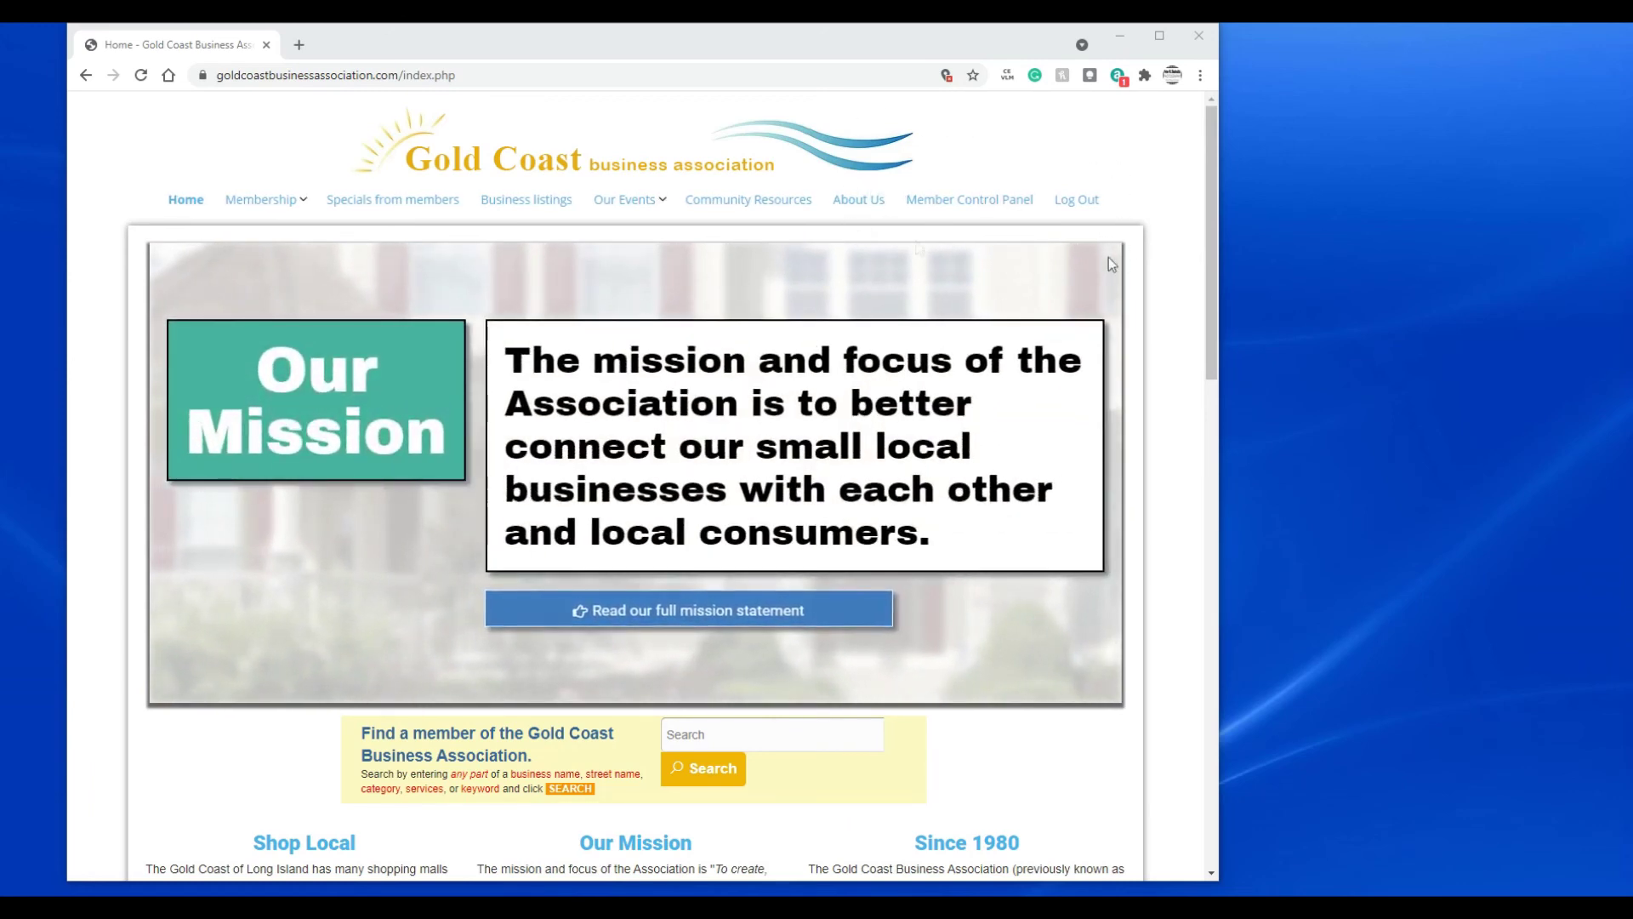
- Log out of the member account and open the Membership > Business Member Login page
left_click(1076, 200)
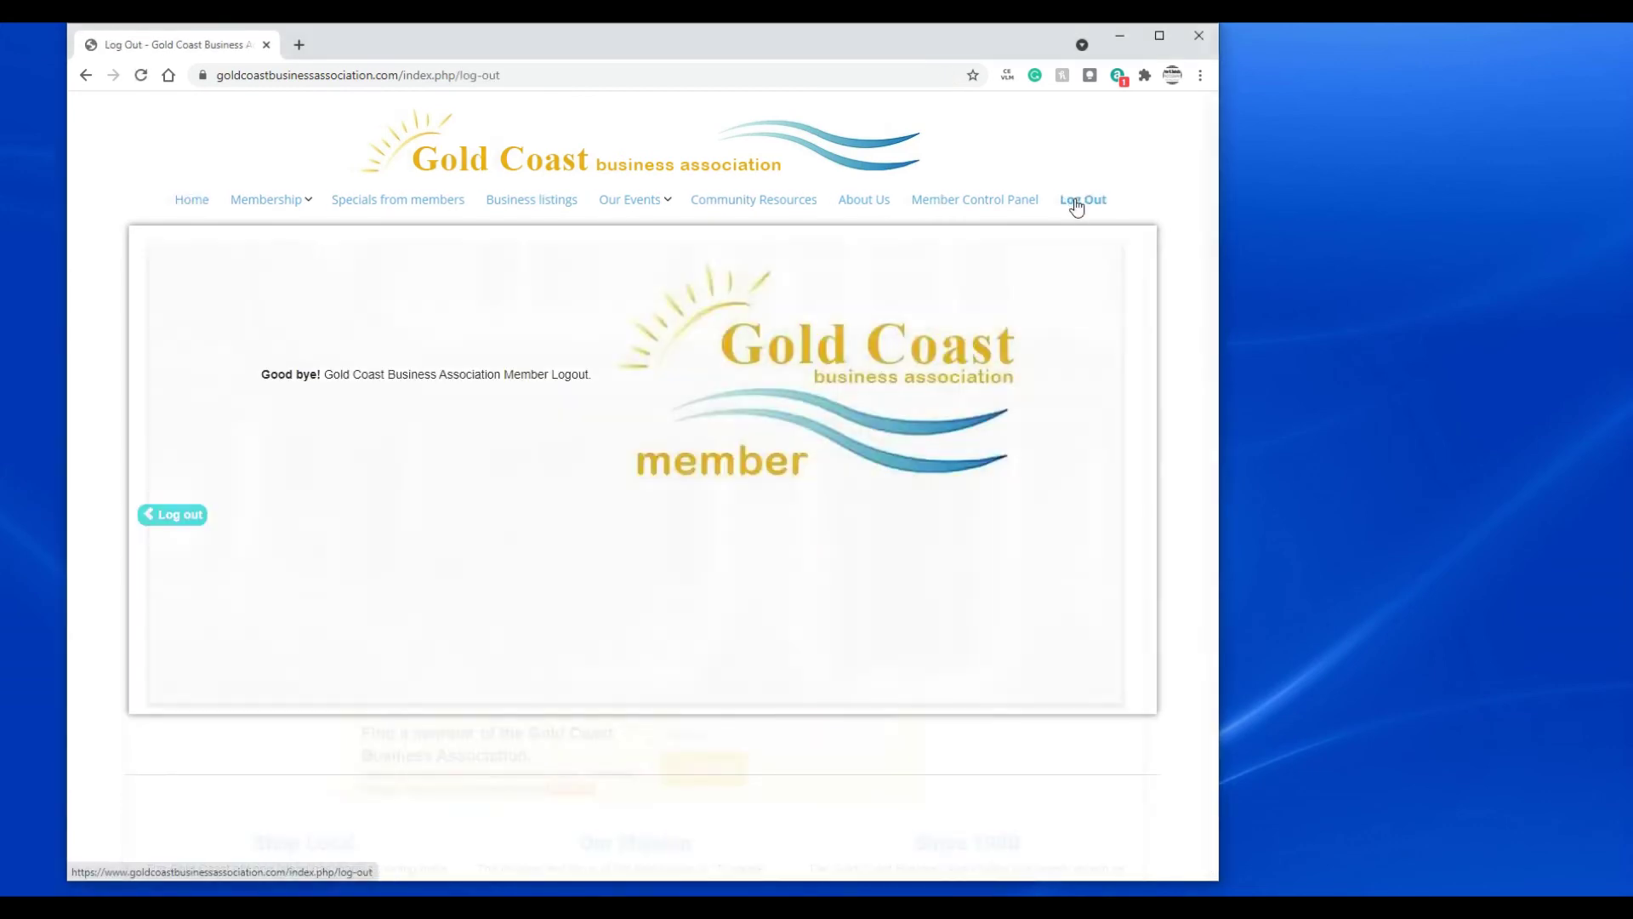
left_click(188, 514)
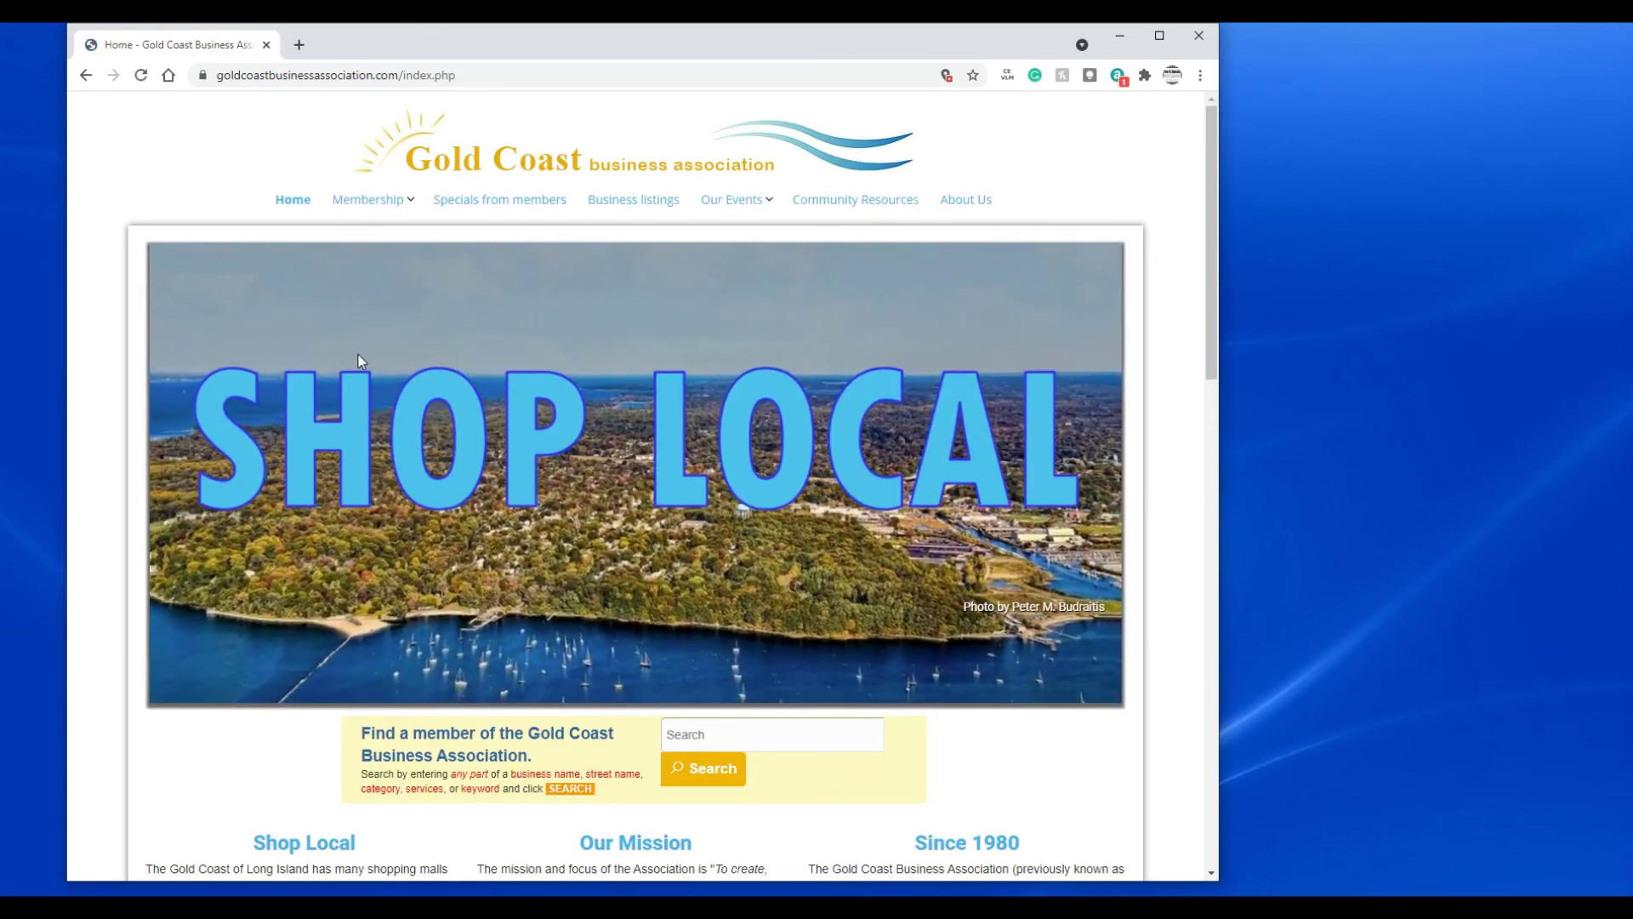
mouse_move(361, 201)
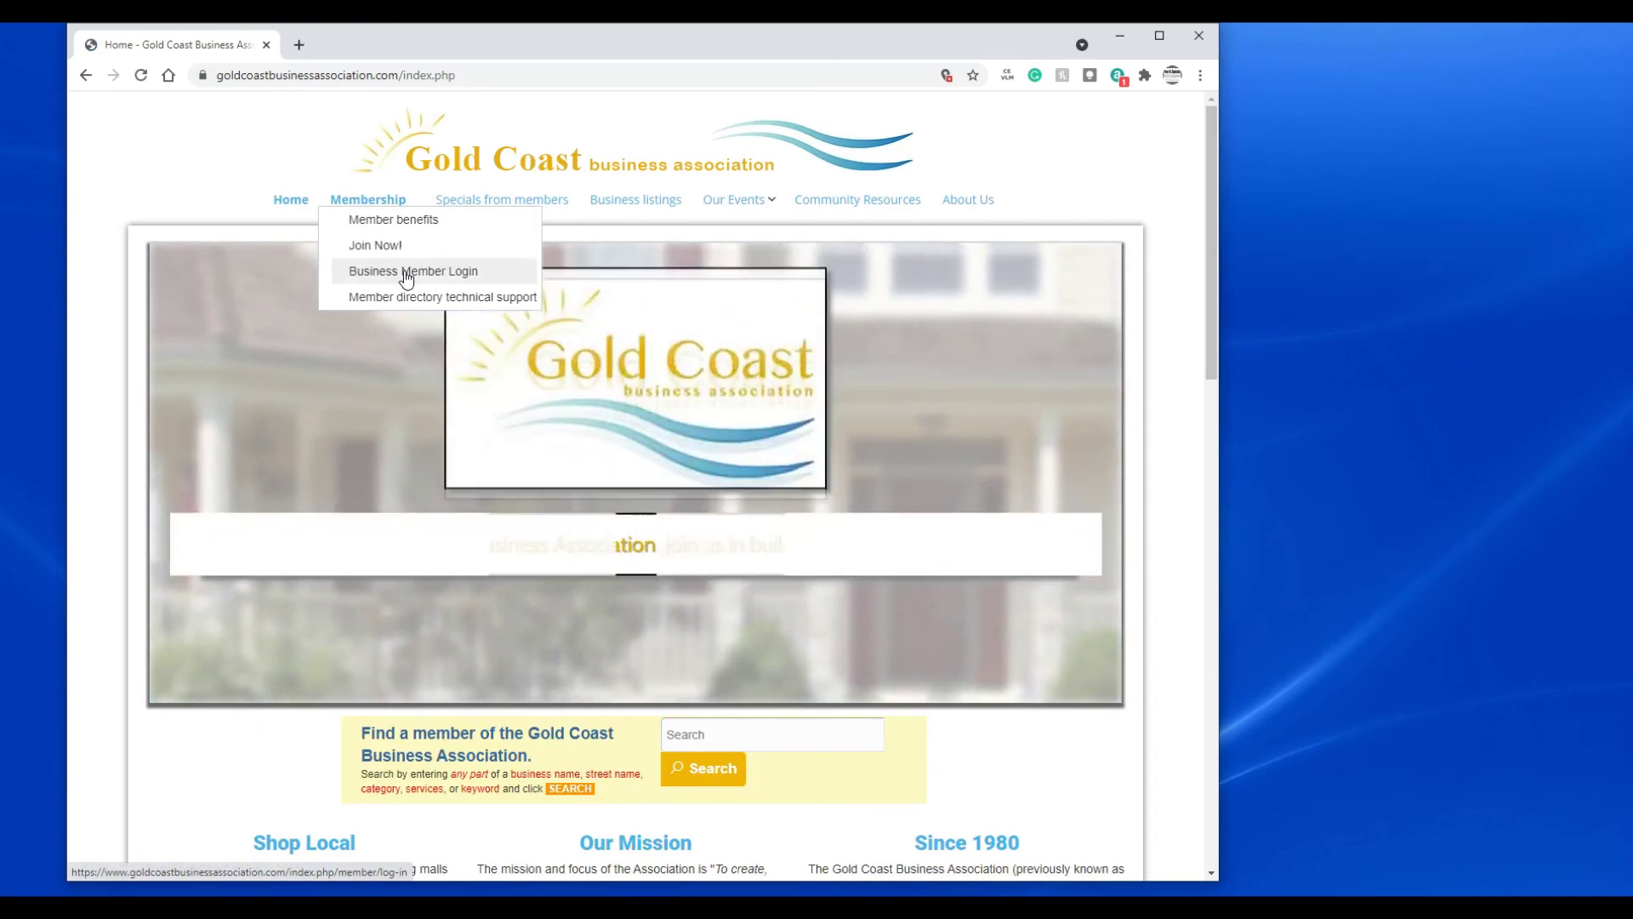
left_click(406, 272)
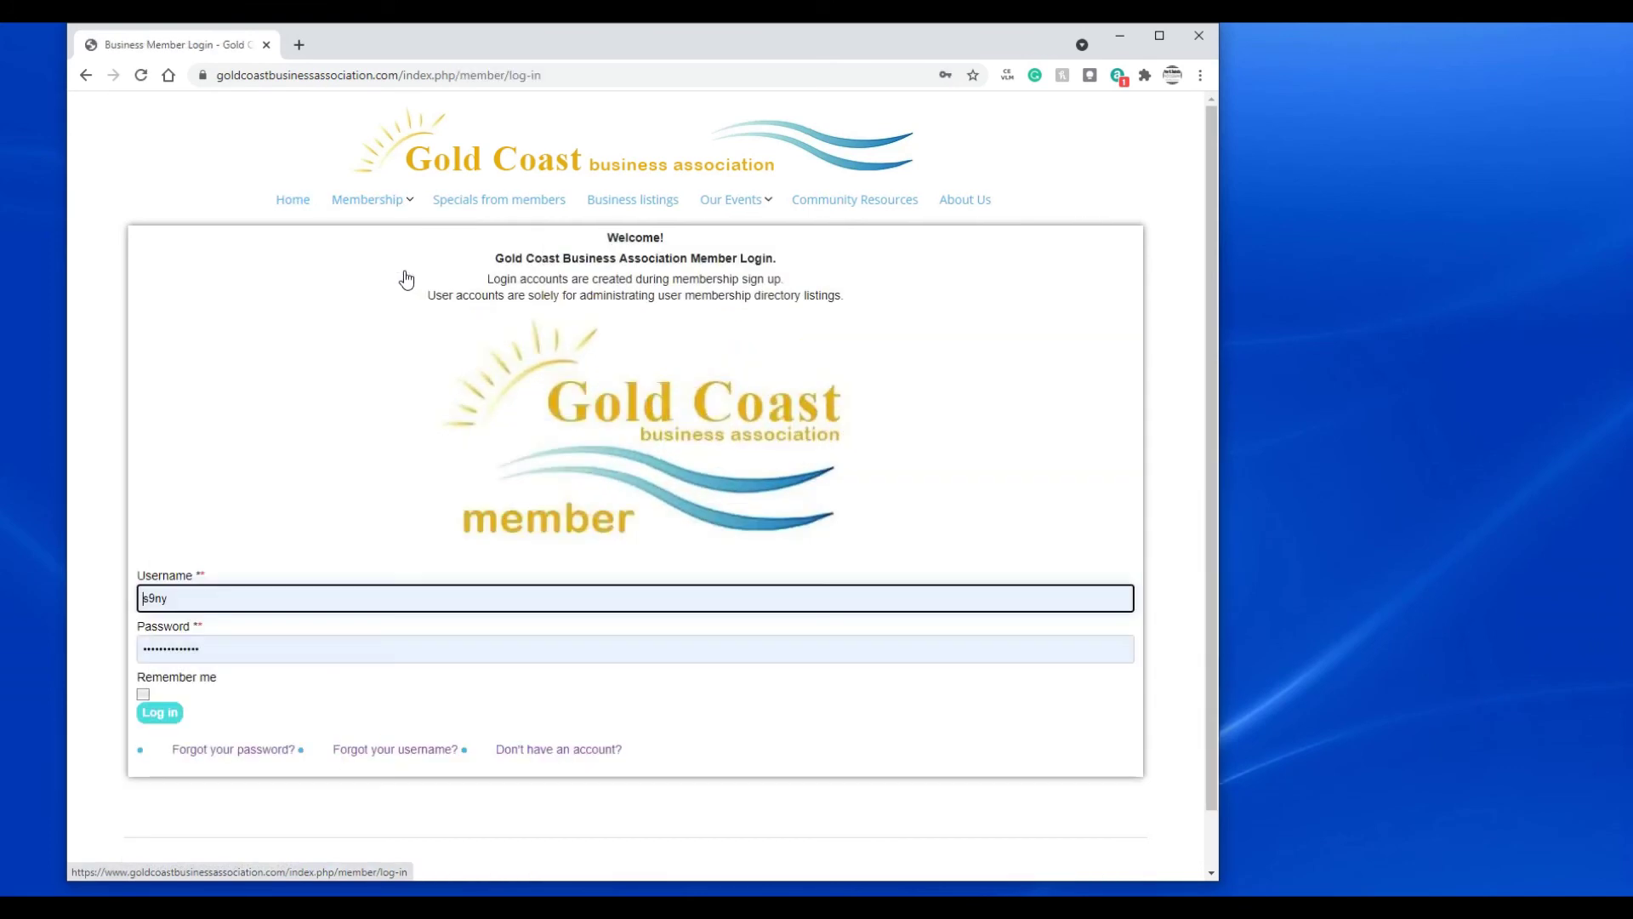
- Sign in with the member's username and password and dismiss Chrome's password warning
double_click(205, 606)
key("BackSpace")
type("carl")
key("Tab")
key("BackSpace")
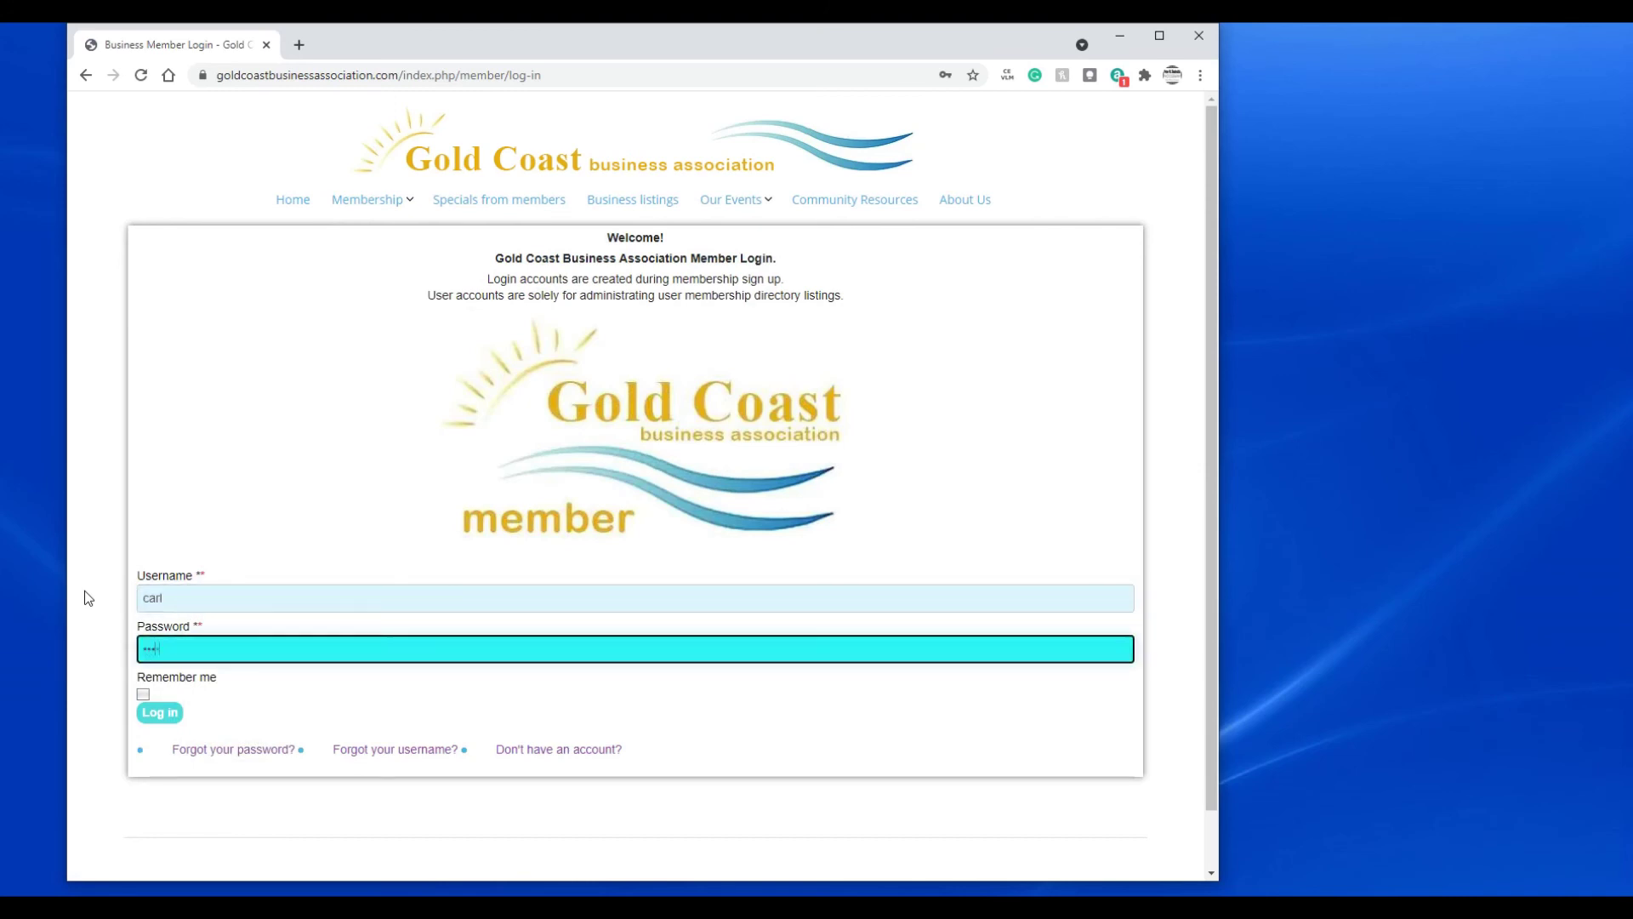
left_click(158, 713)
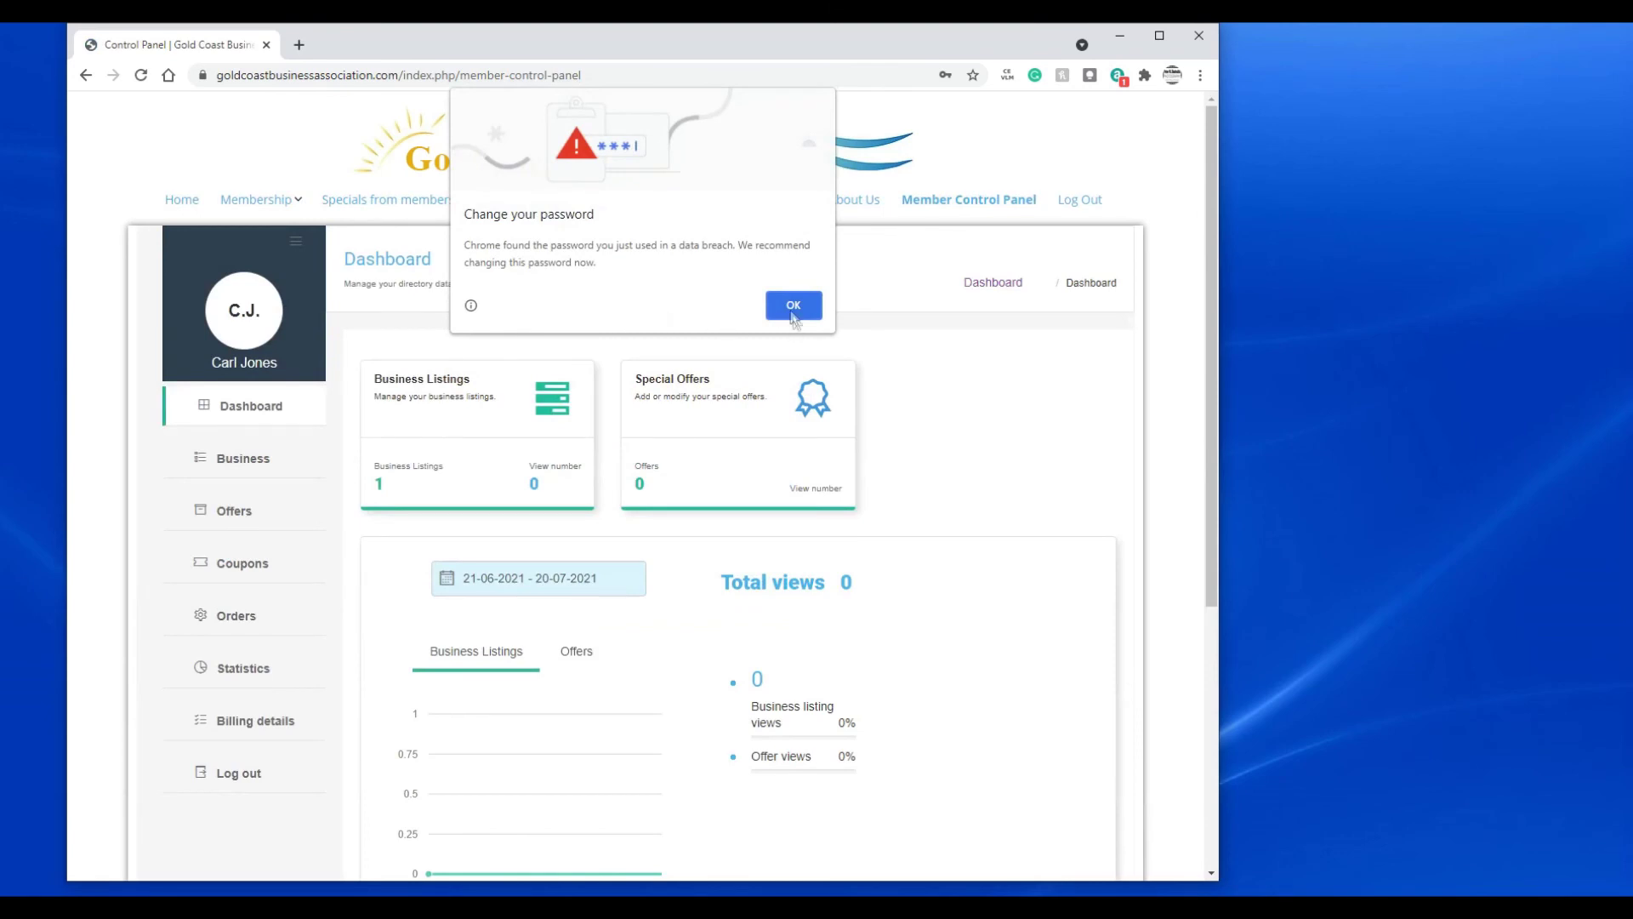
left_click(791, 306)
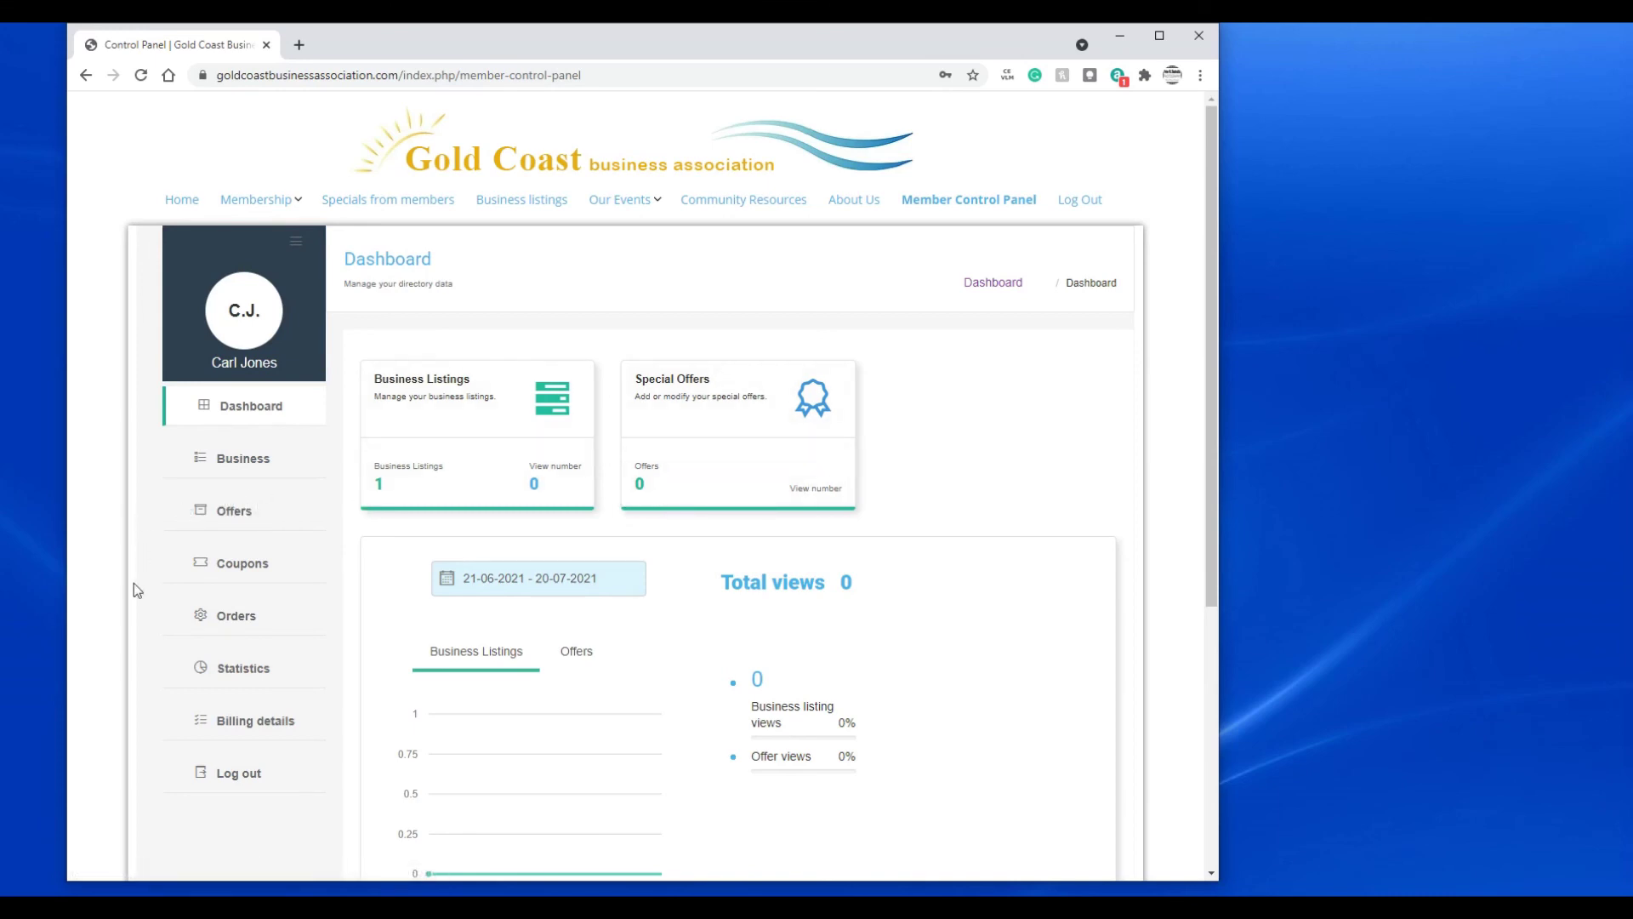
- View the invoice for the unpaid $65.00 New Listing order under Business > Orders, then return Home
left_click(245, 466)
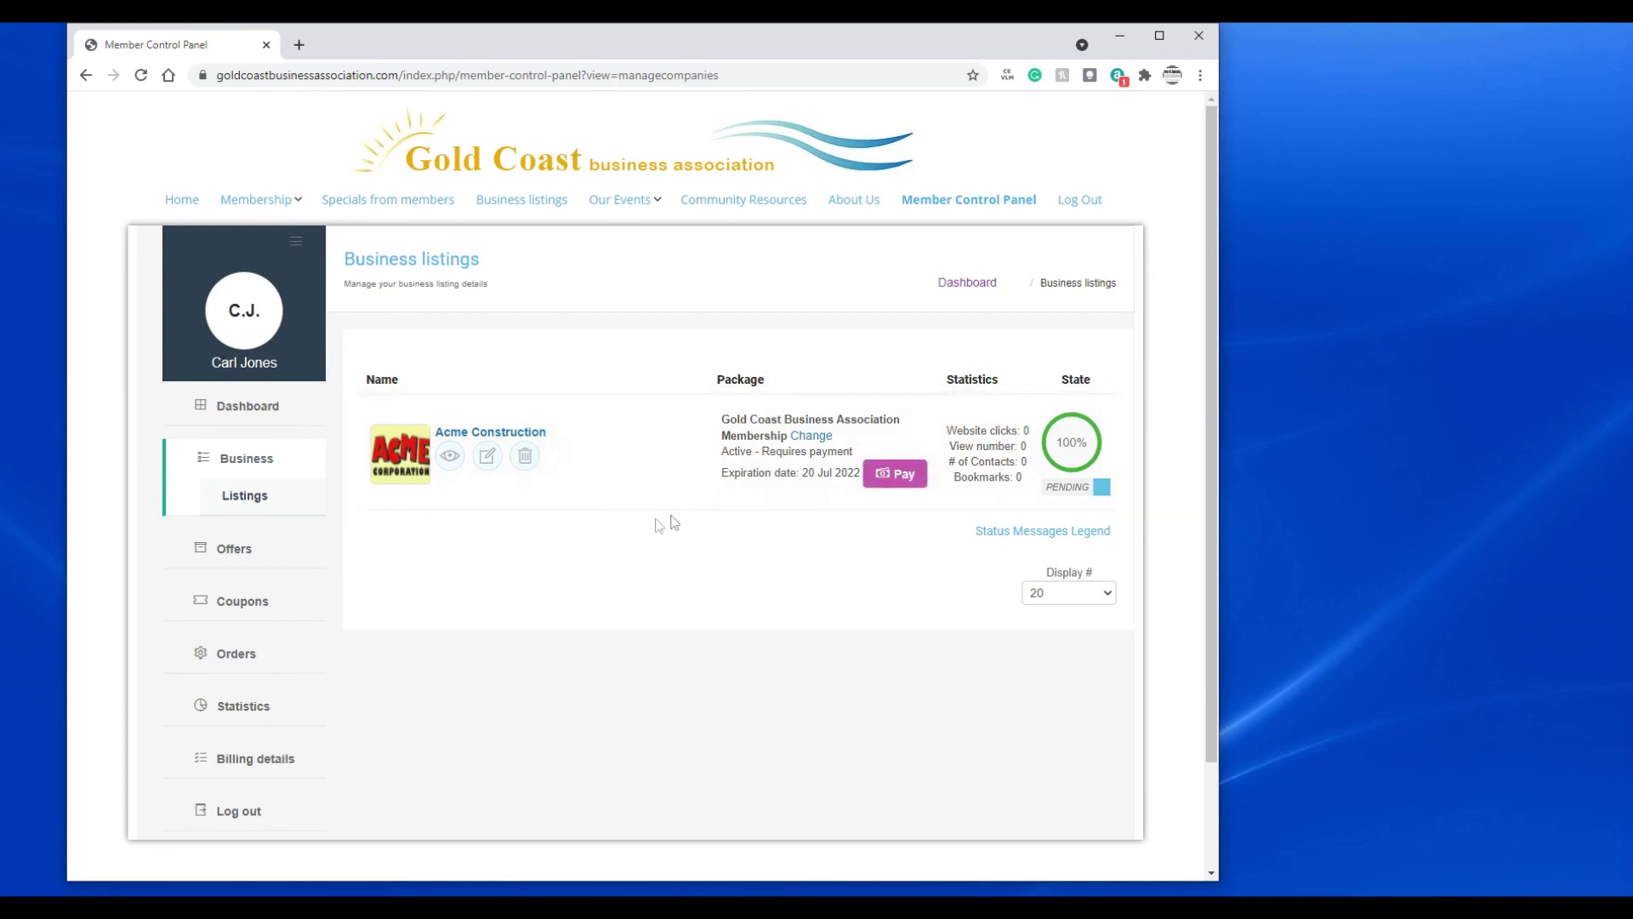
left_click(243, 659)
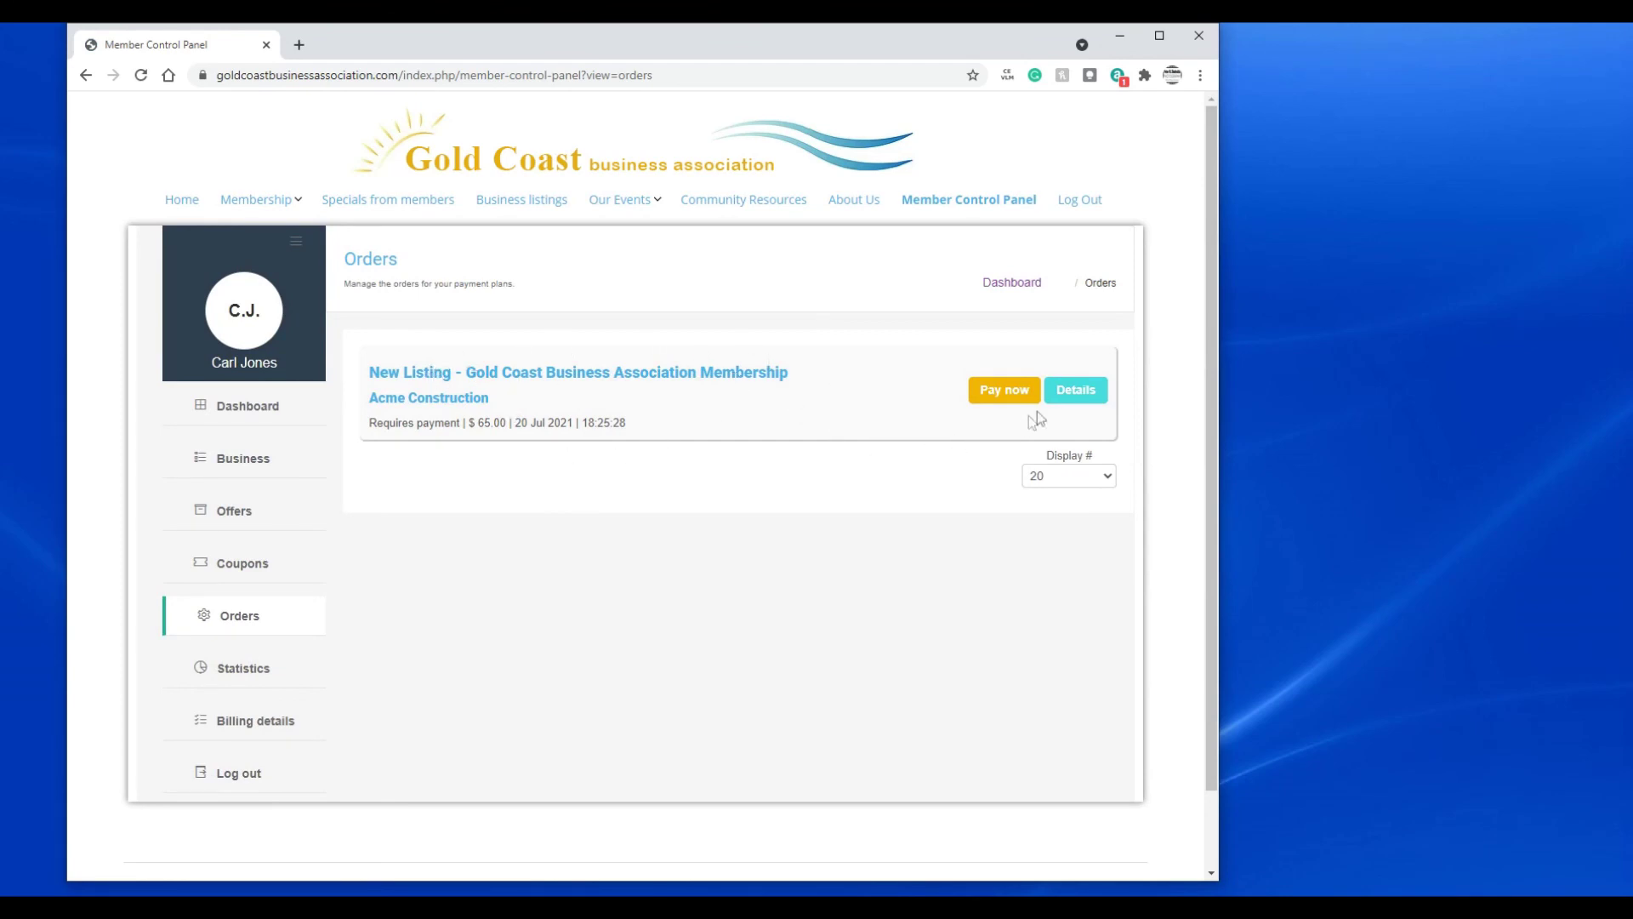
left_click(1071, 391)
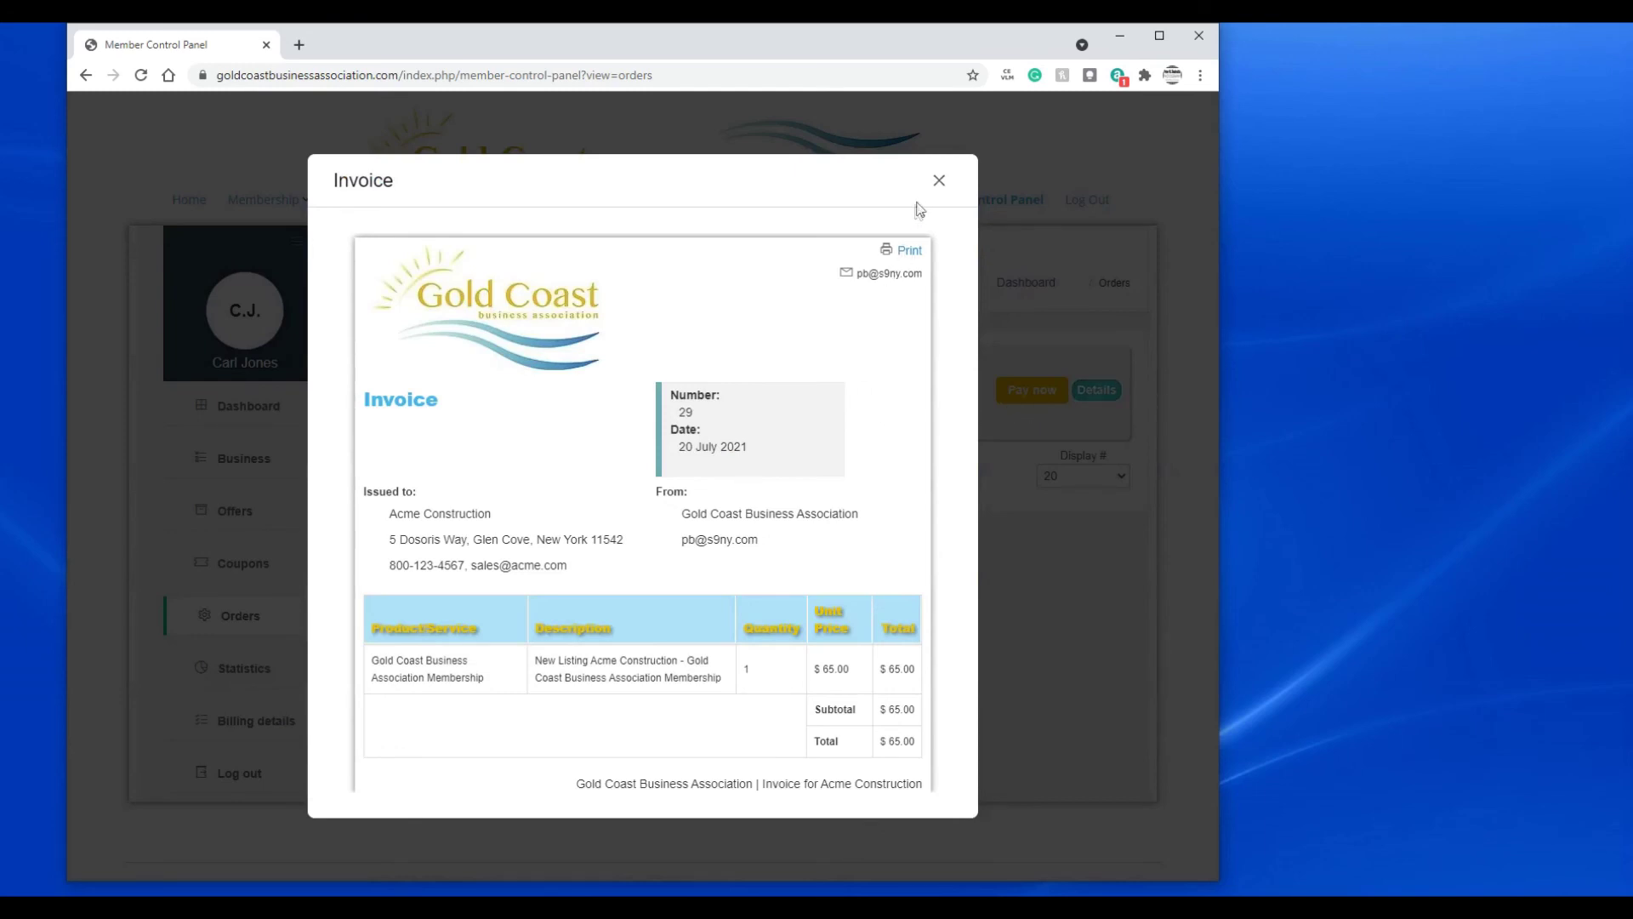
left_click(937, 180)
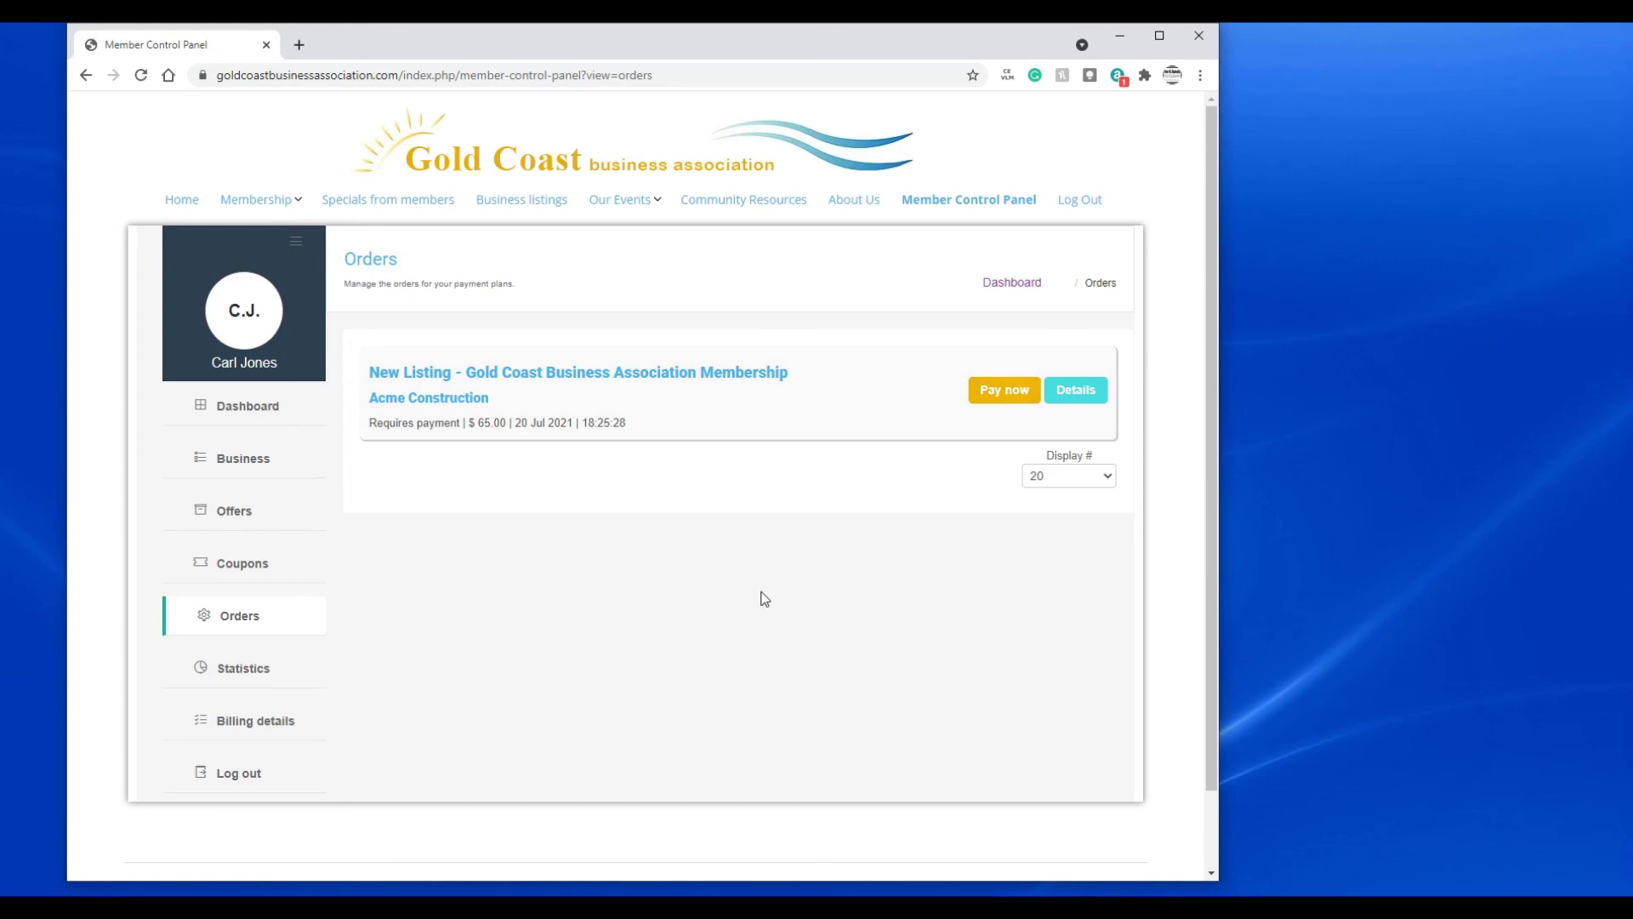
left_click(180, 201)
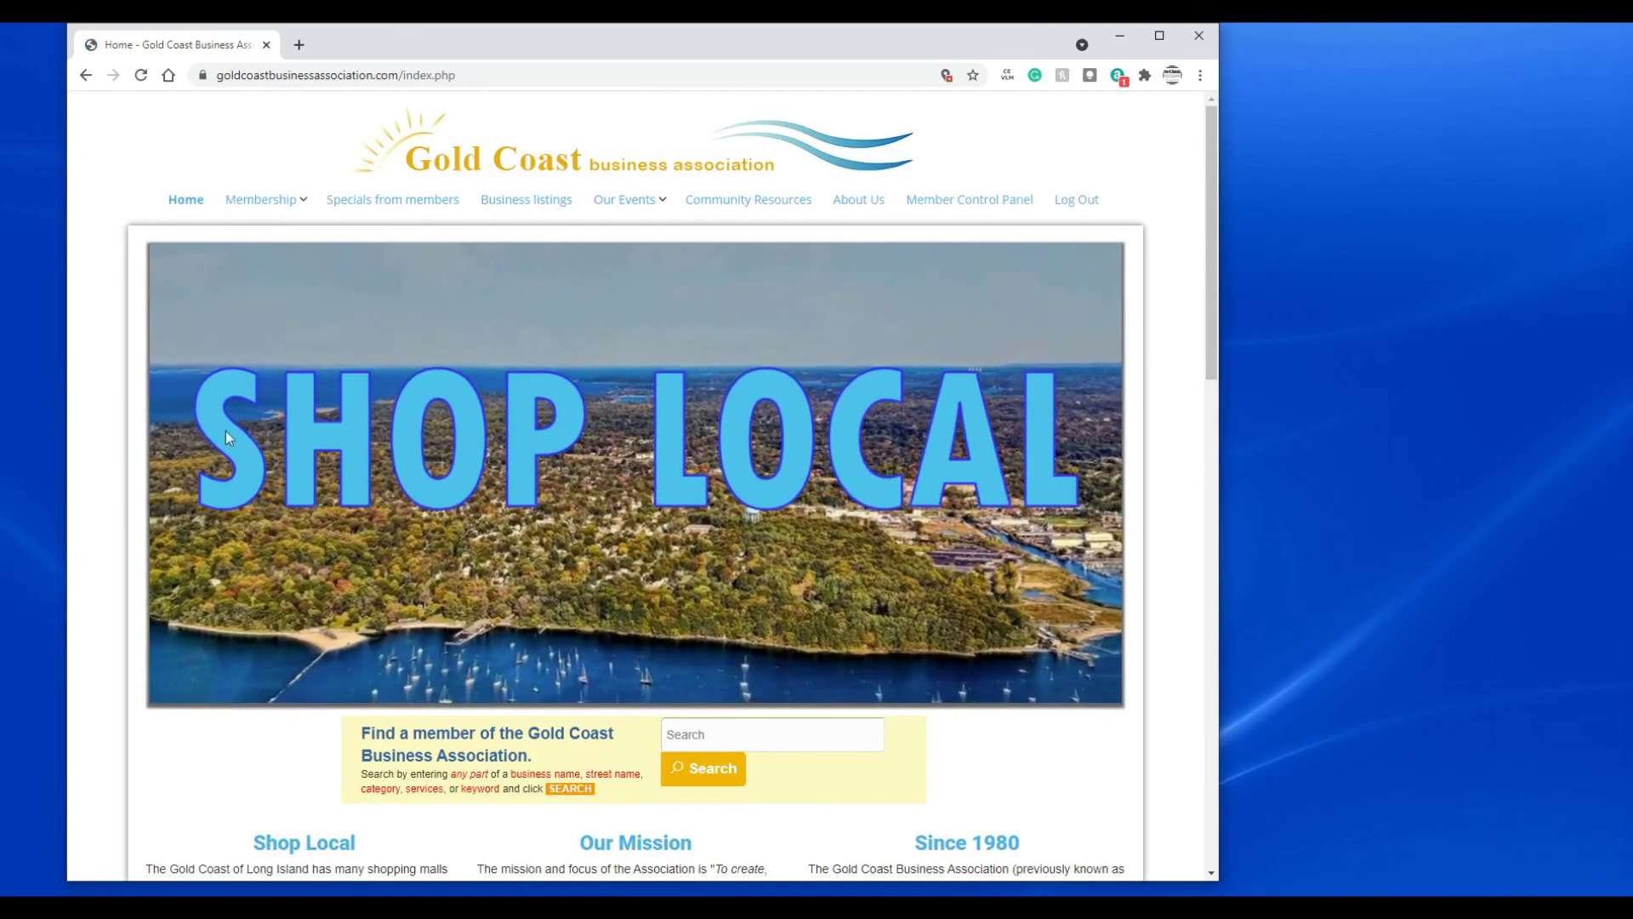